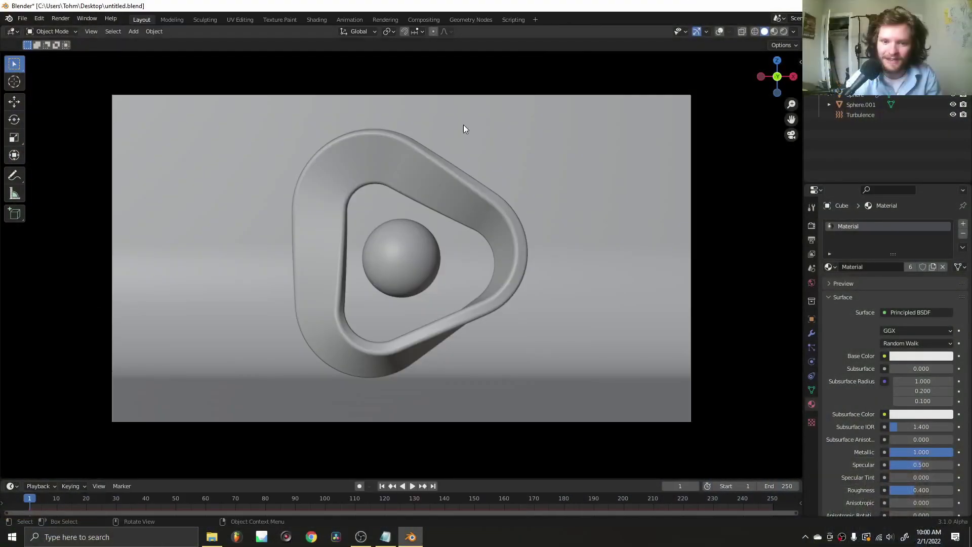
- Play the finished ring animation briefly, and start a new General file
key(space)
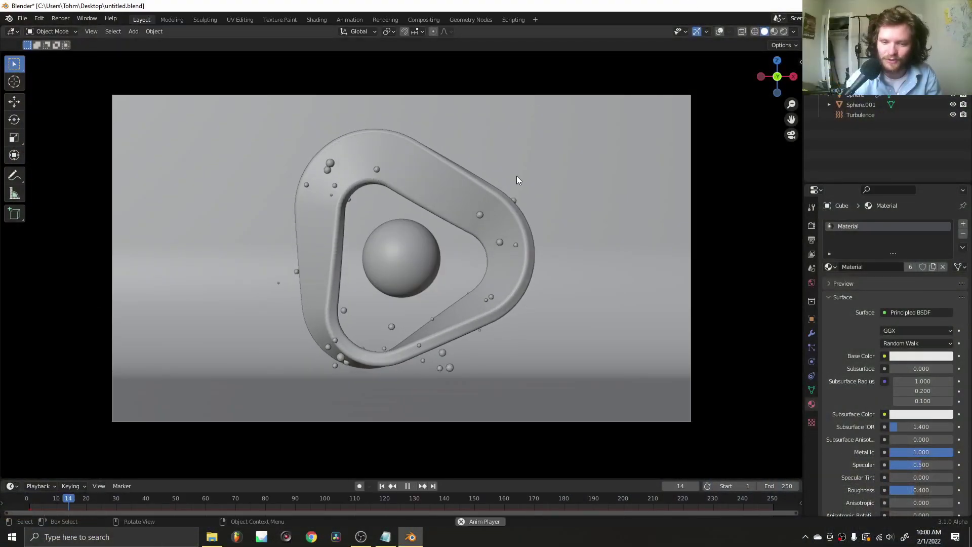
key(space)
key(ctrl+n)
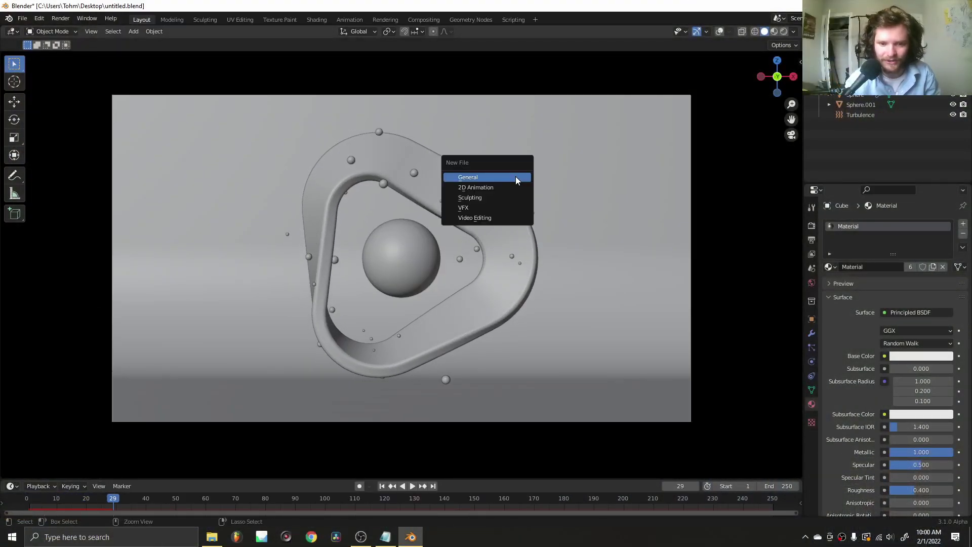
click(515, 177)
click(499, 288)
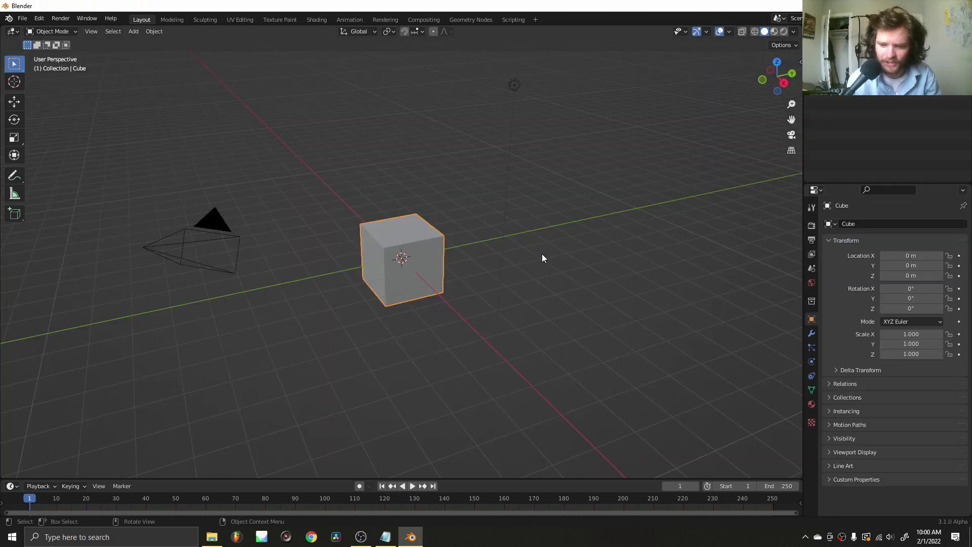
- Switch the window to full screen and create a new geometry node tree for the default cube in the Geometry Nodes workspace
key(q)
click(332, 183)
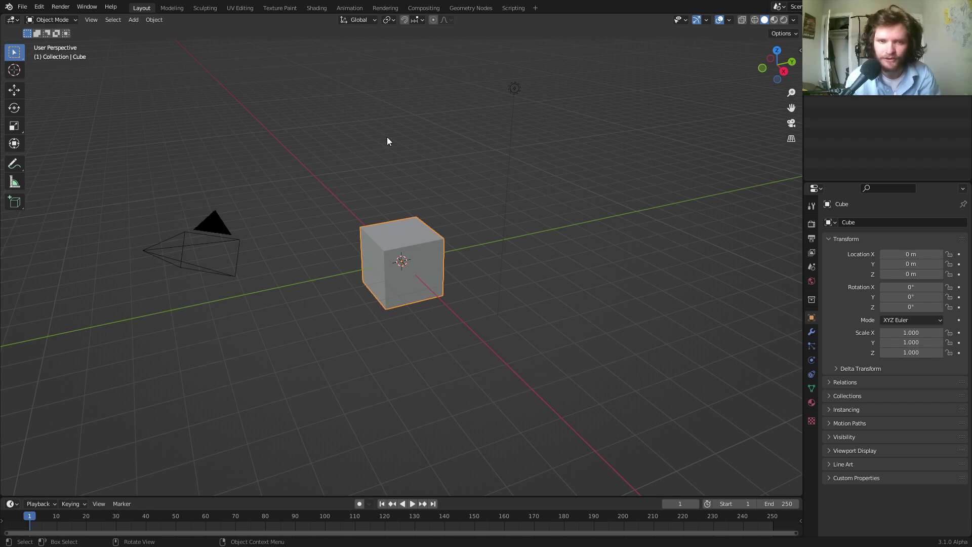
click(482, 9)
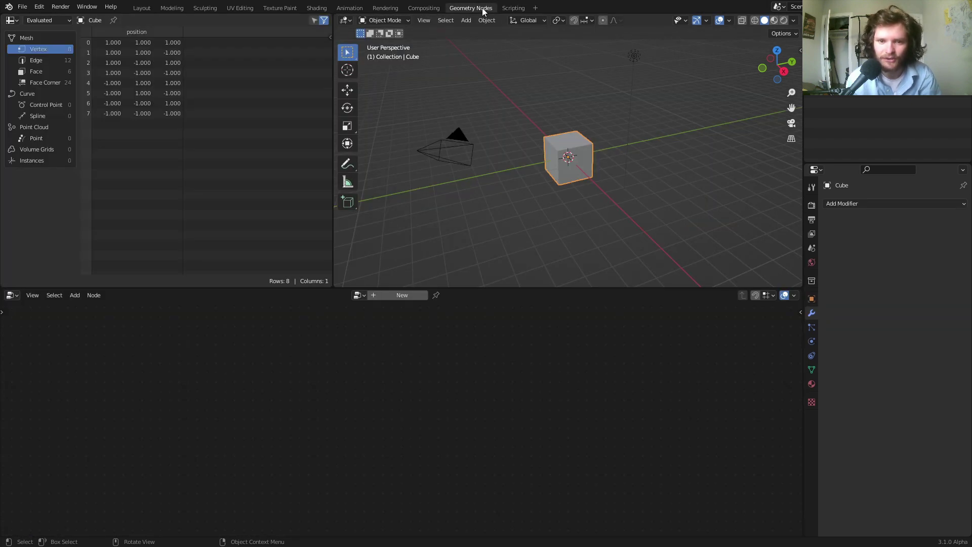
click(382, 296)
- Delete the Group Input node and switch the 3D viewport to the top orthographic view
drag(337, 468, 225, 399)
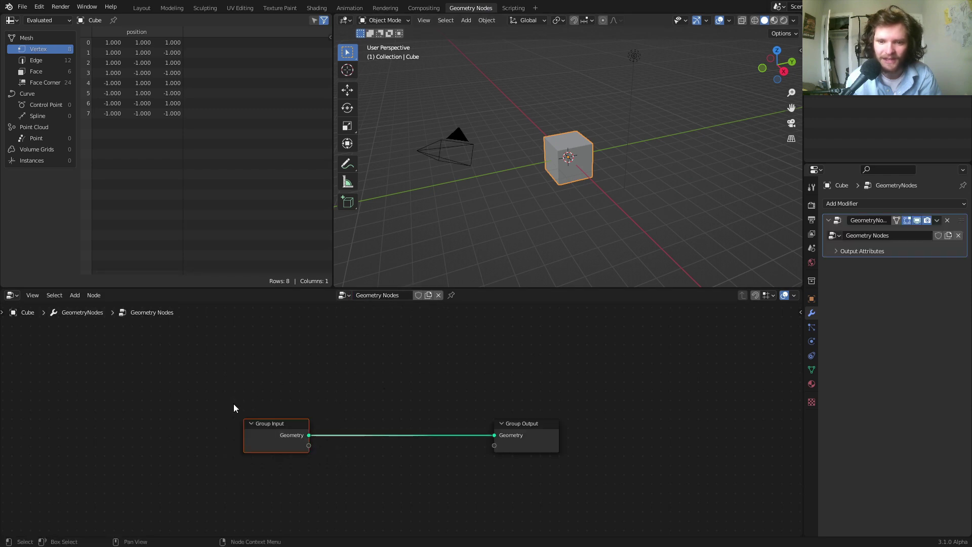
key(x)
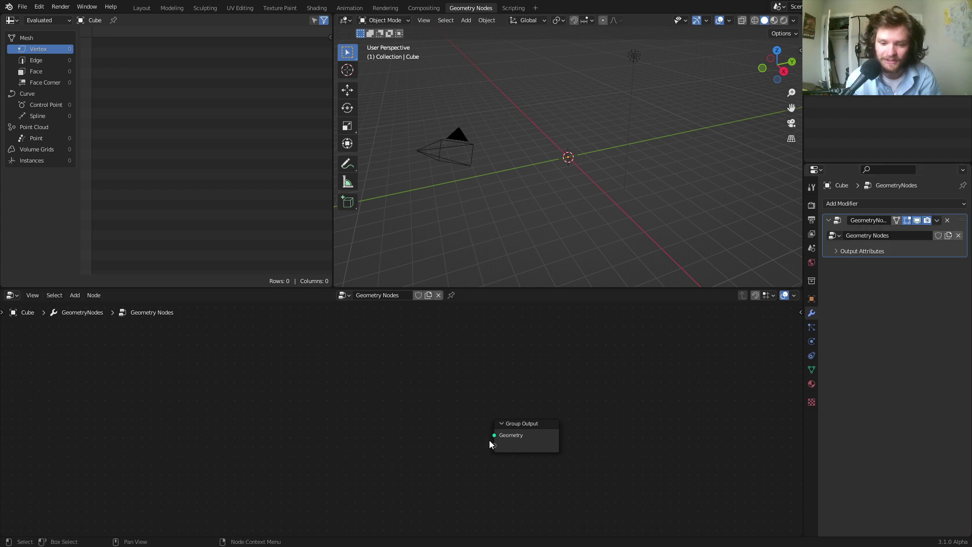
key(ctrl+z)
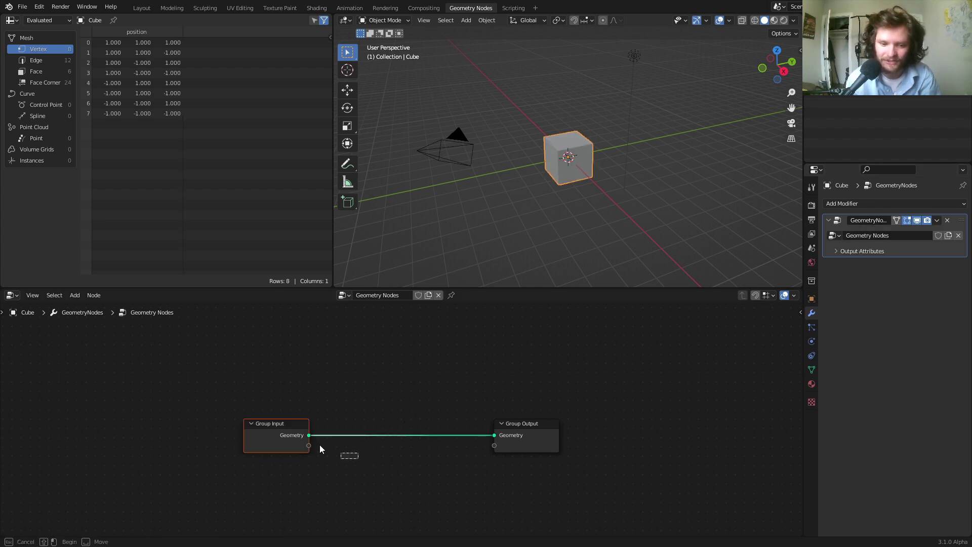
key(x)
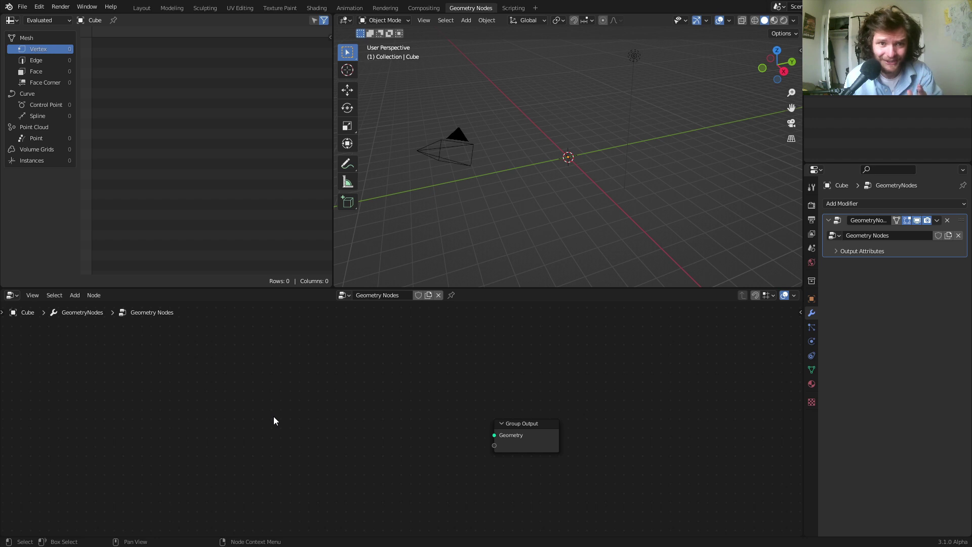
scroll(600, 176, up, 5)
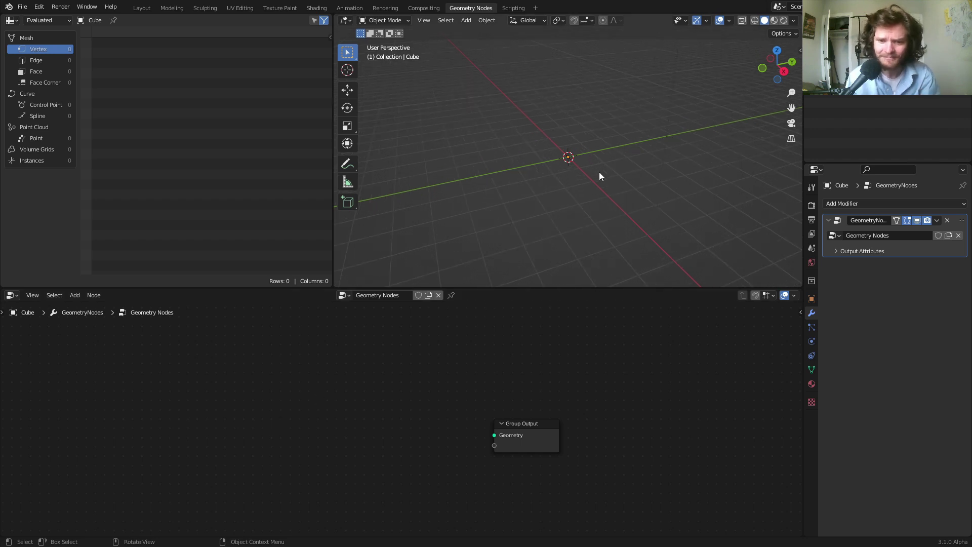
click(778, 51)
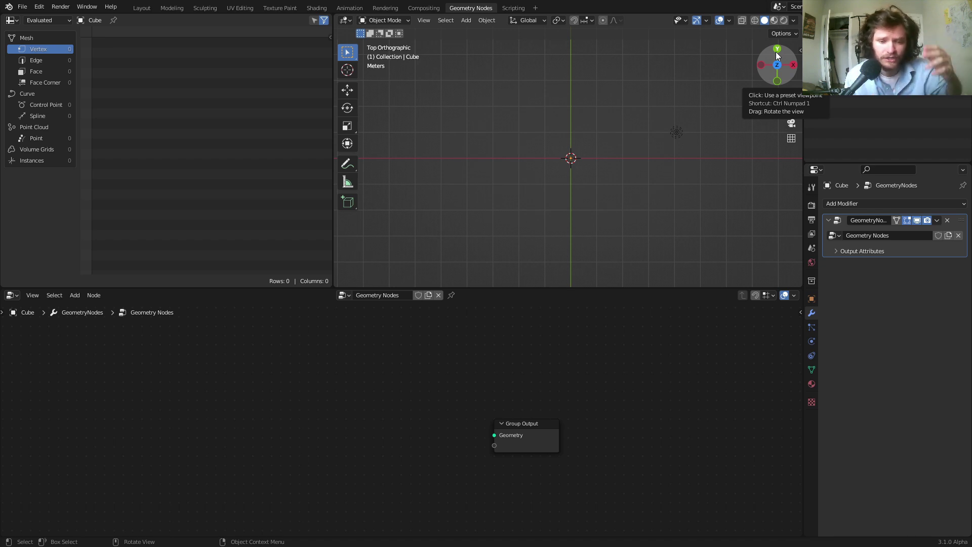
- Add a Curve Circle node and connect its Curve output to the Geometry input of Group Output
scroll(393, 379, up, 2)
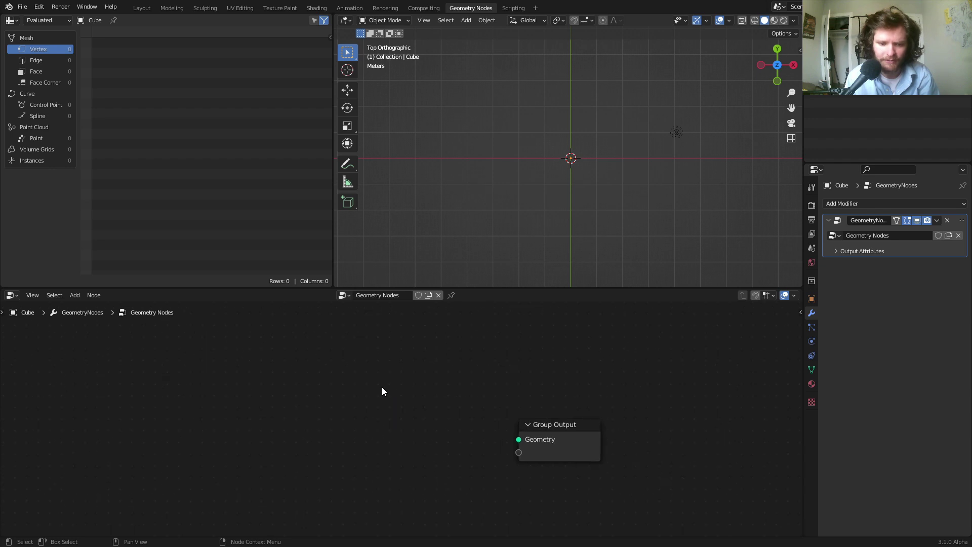
middle_drag(382, 386, 265, 390)
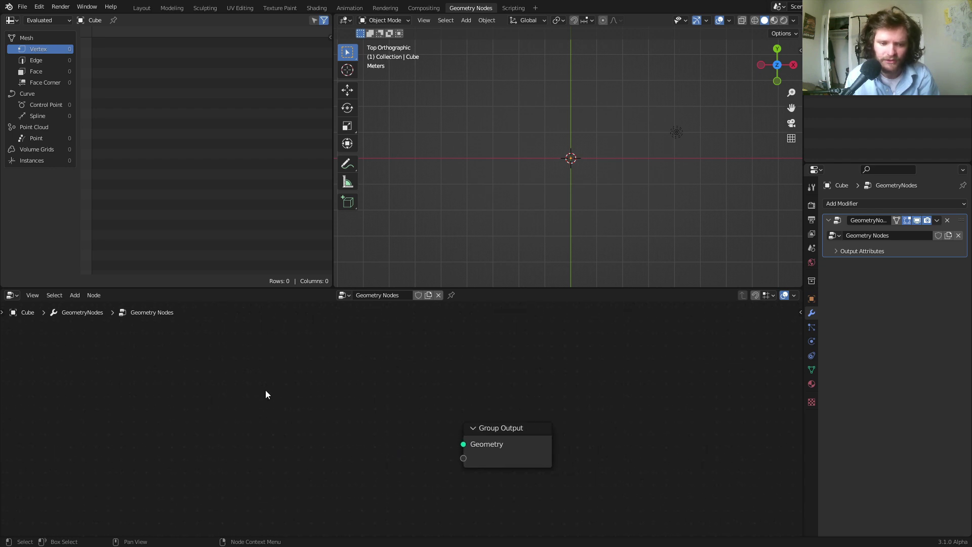
key(shift+a)
click(220, 338)
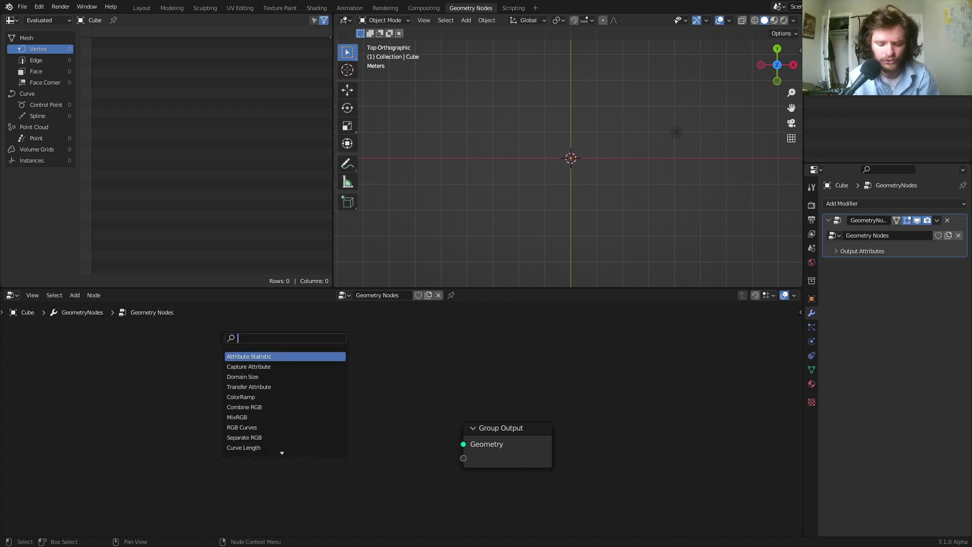
text(cur)
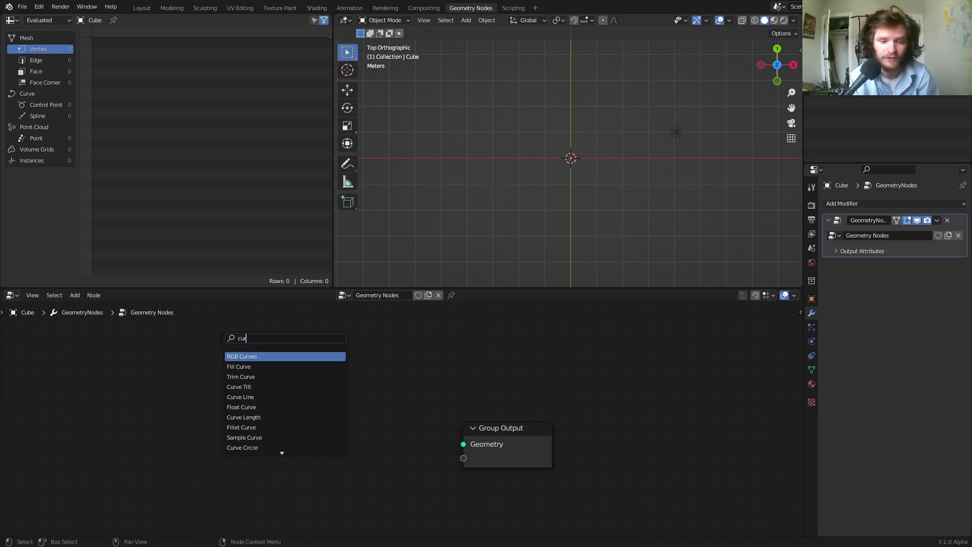
text(ve cir)
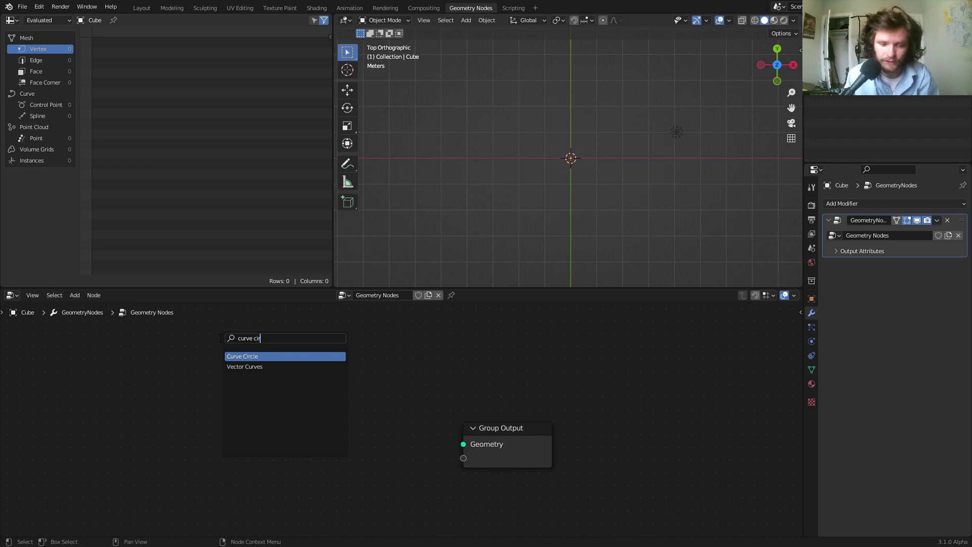
key(Return)
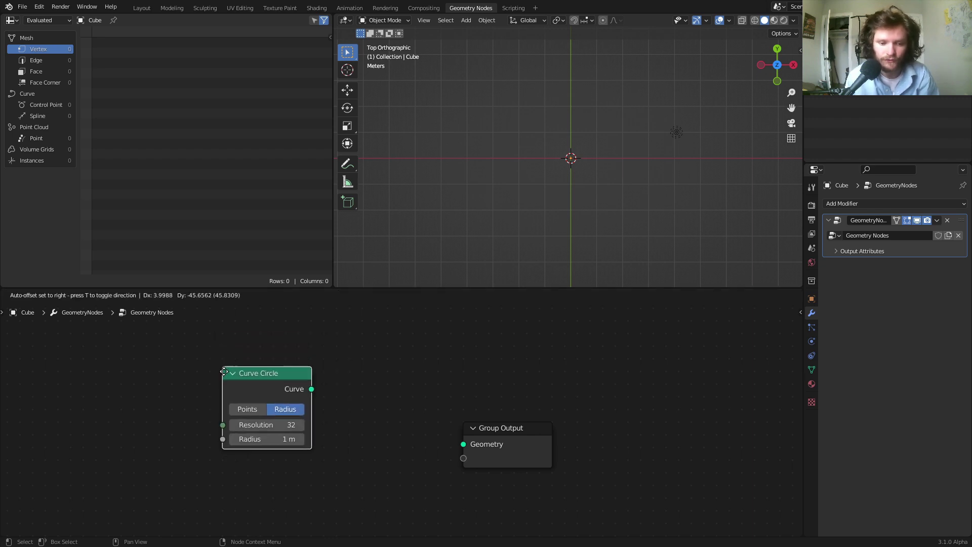
click(227, 393)
alt+right_drag(292, 414, 467, 430)
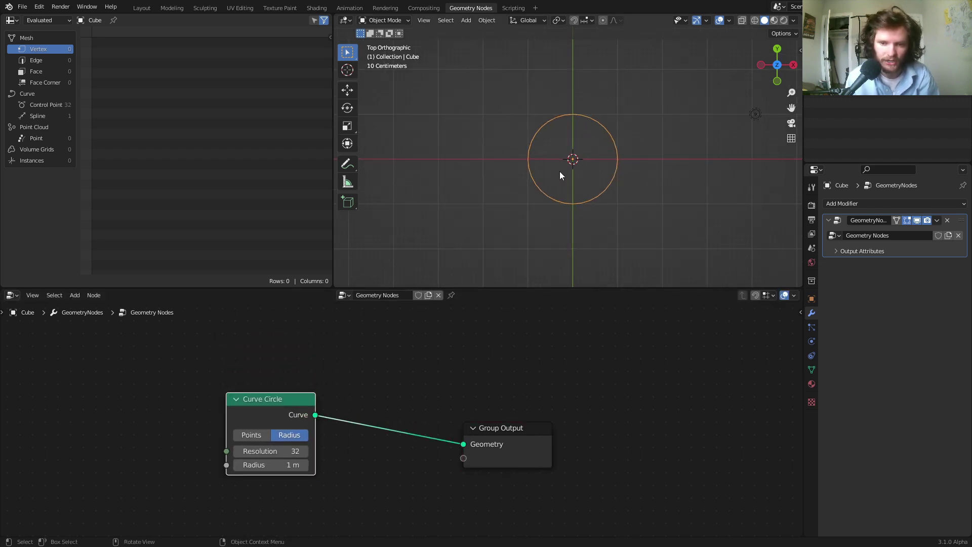
key(Home)
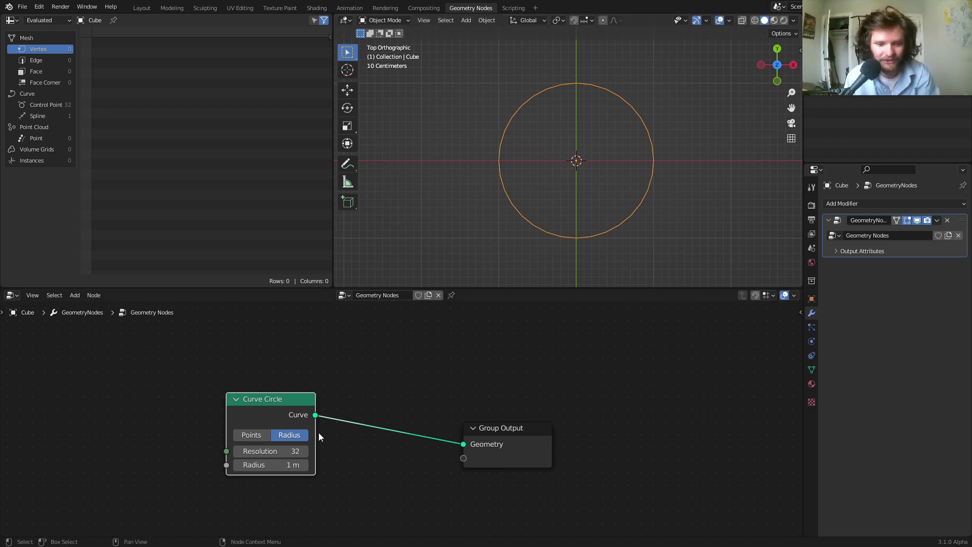
- Try resolutions of 3, 4 and 5 on the Curve Circle node
drag(296, 451, 243, 452)
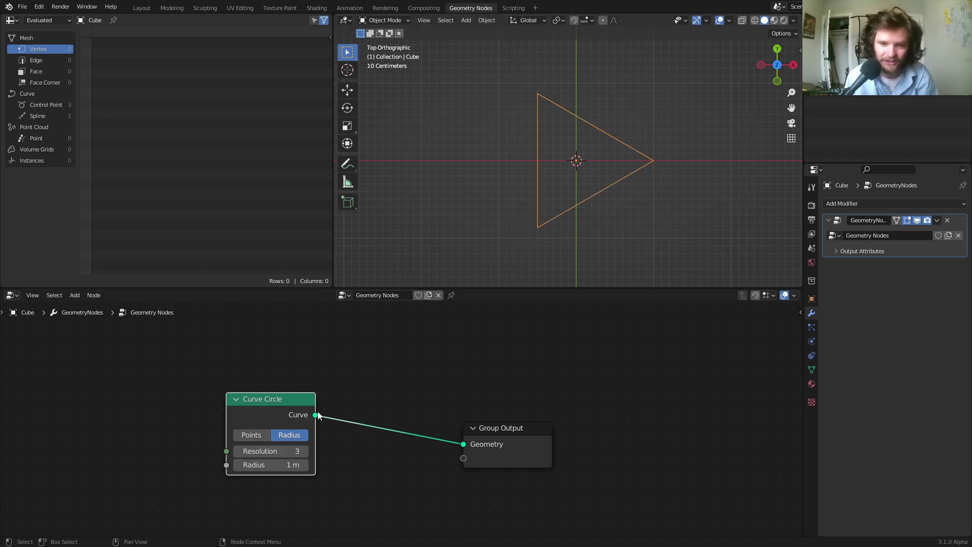
click(304, 451)
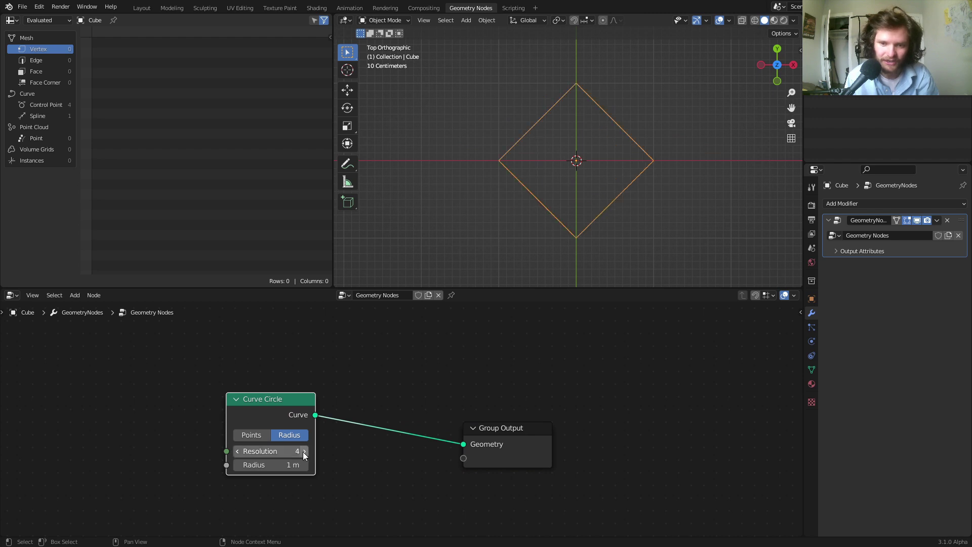
click(303, 451)
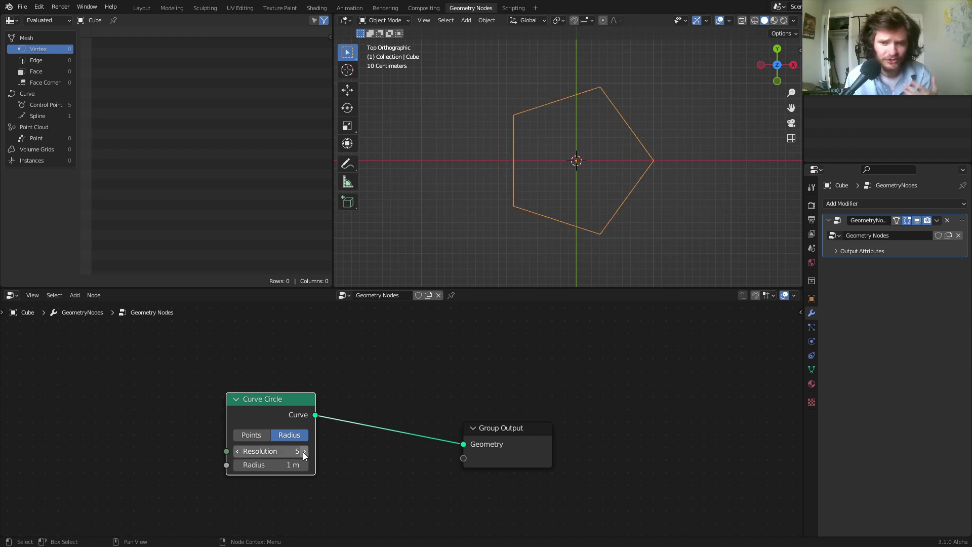
- Set the Curve Circle's resolution to 3 and move the node farther away from Group Output to make room
click(284, 456)
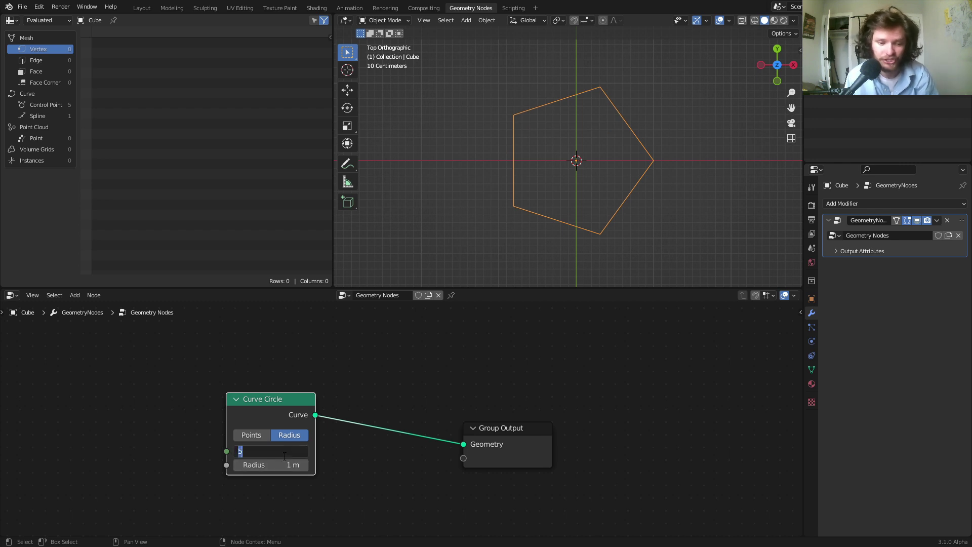
text(3)
key(Return)
drag(249, 400, 96, 393)
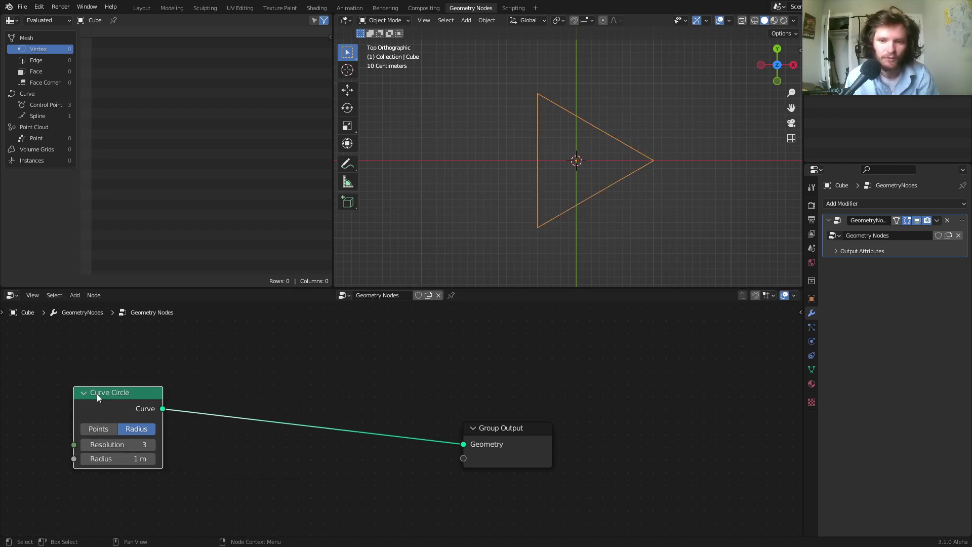
- Insert a Fillet Curve node between the Curve Circle and Group Output nodes
scroll(551, 100, up, 1)
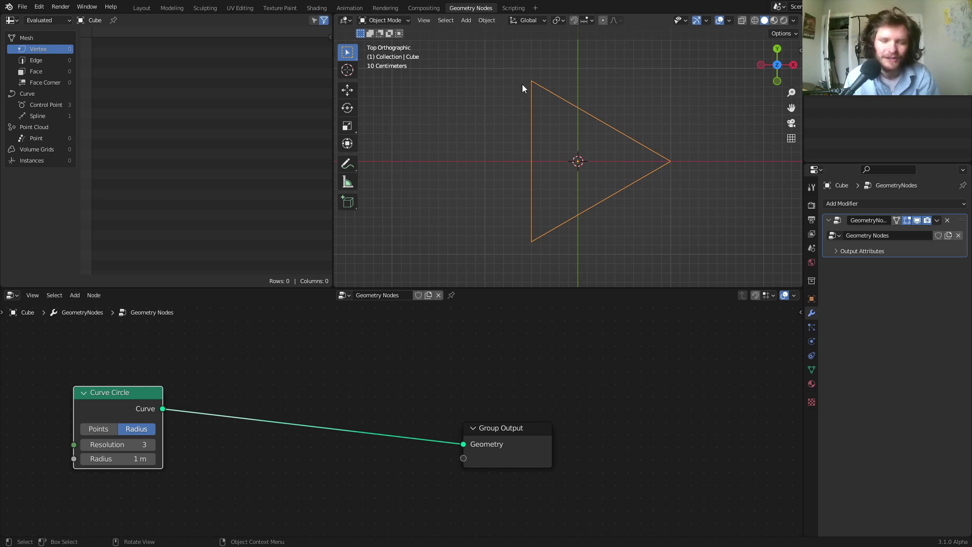
key(shift+a)
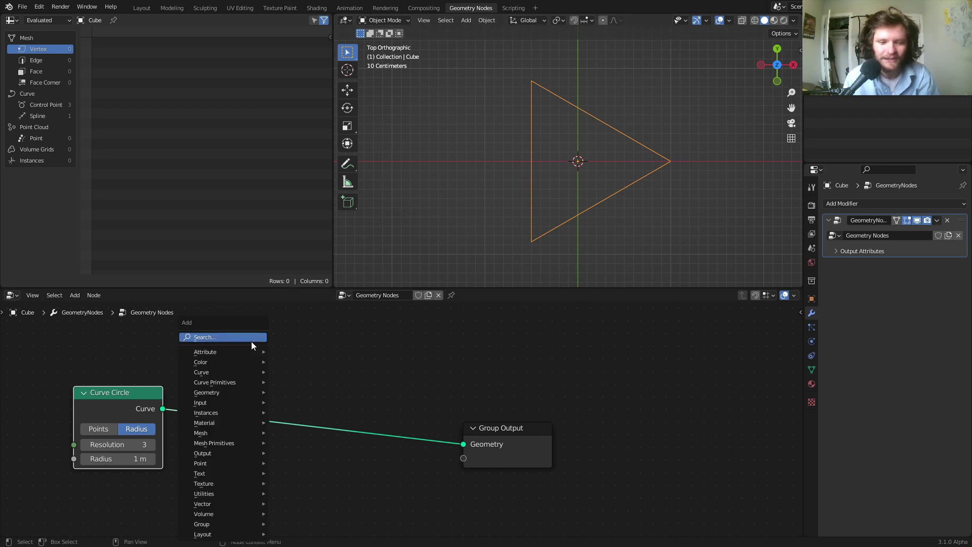
click(252, 341)
text(fil)
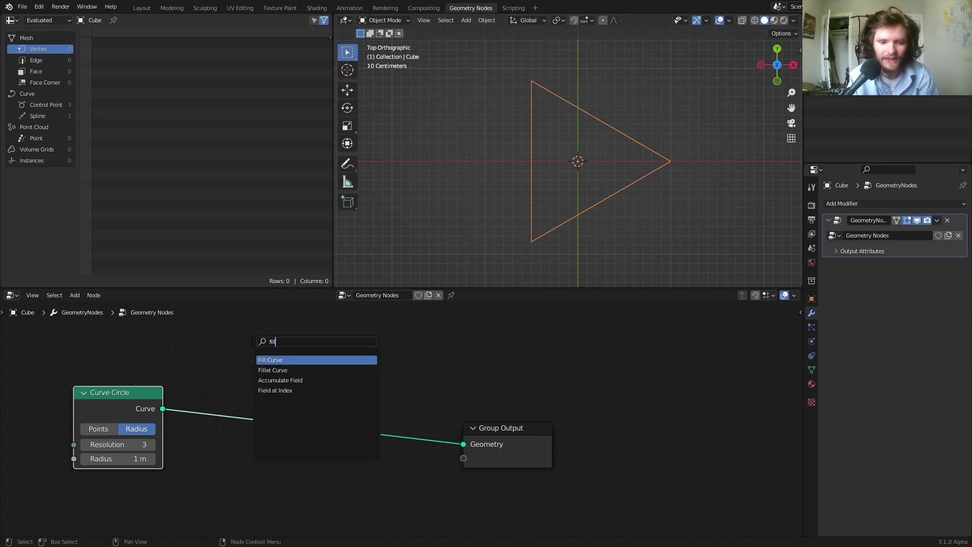
key(Down)
key(Return)
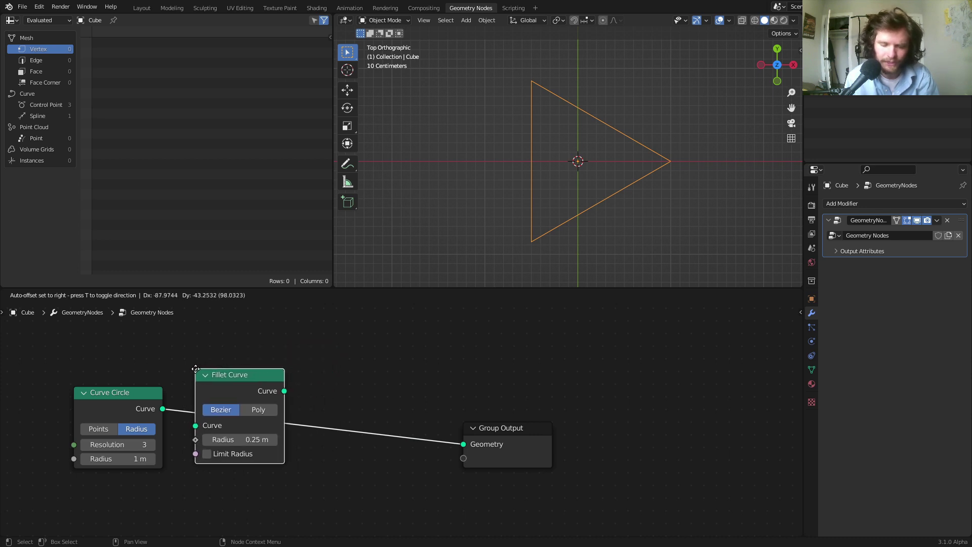
click(196, 369)
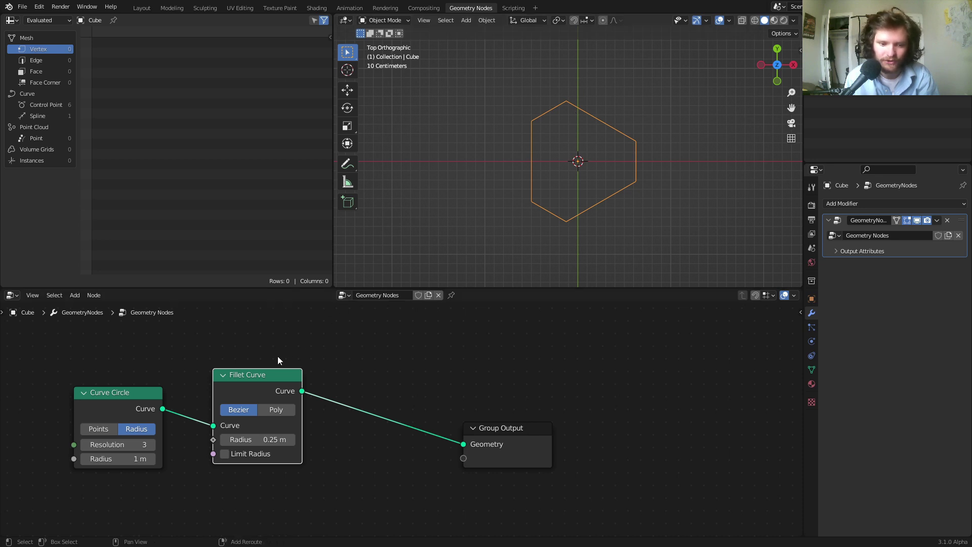
key(shift+d)
click(385, 355)
key(shift+d)
click(467, 354)
key(ctrl+z)
key(ctrl+z)
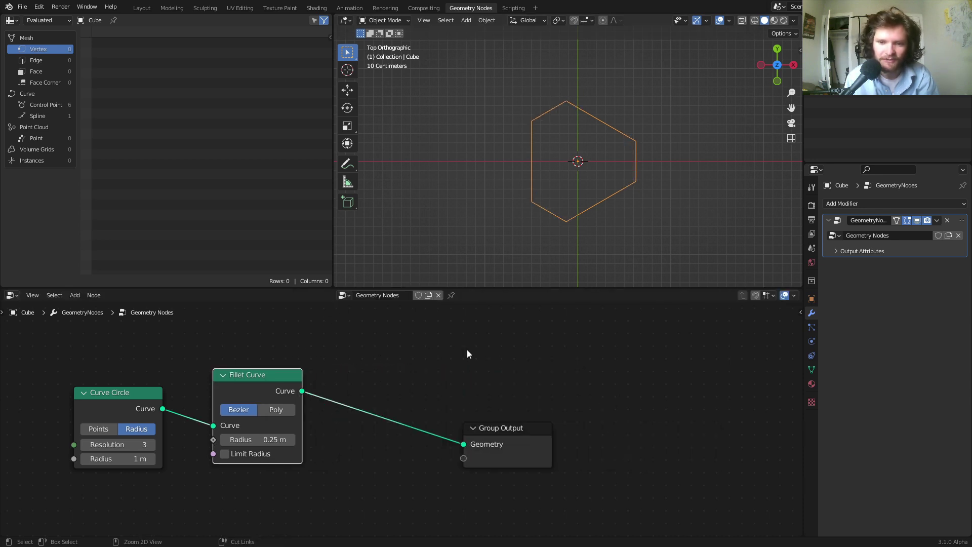
- Set the Fillet Curve node to Poly mode with a count of 10, and shift it slightly toward Curve Circle
click(277, 410)
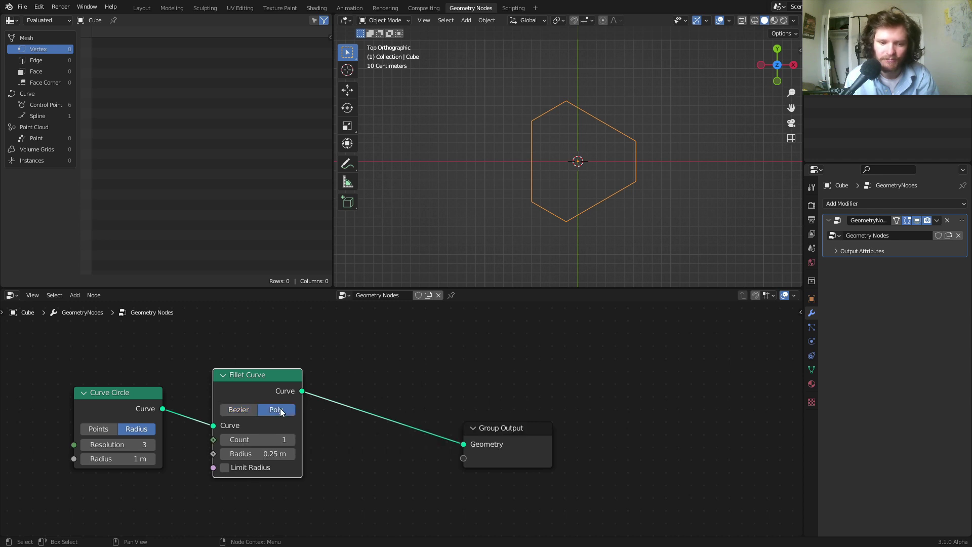
click(291, 438)
click(292, 438)
click(291, 438)
click(291, 438)
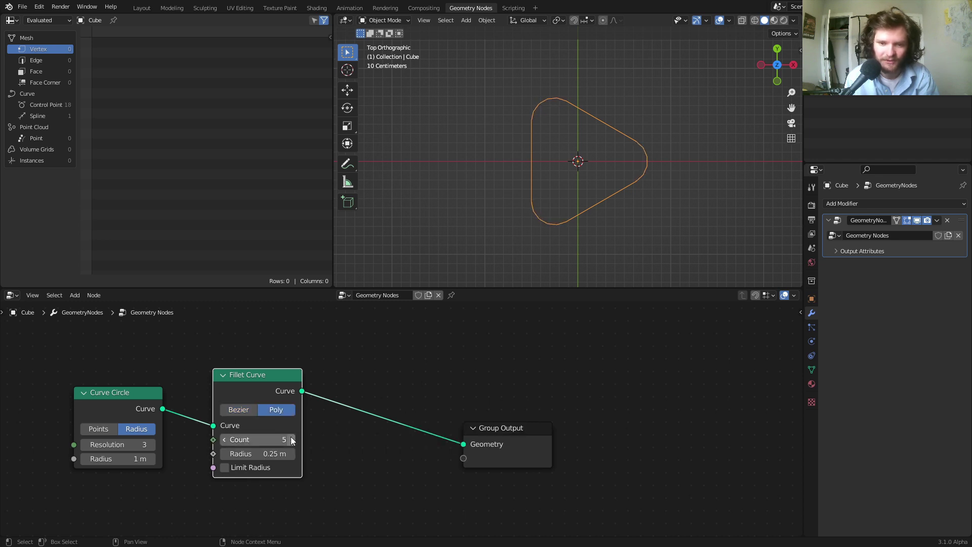
click(291, 438)
click(292, 438)
click(292, 439)
click(291, 439)
click(291, 439)
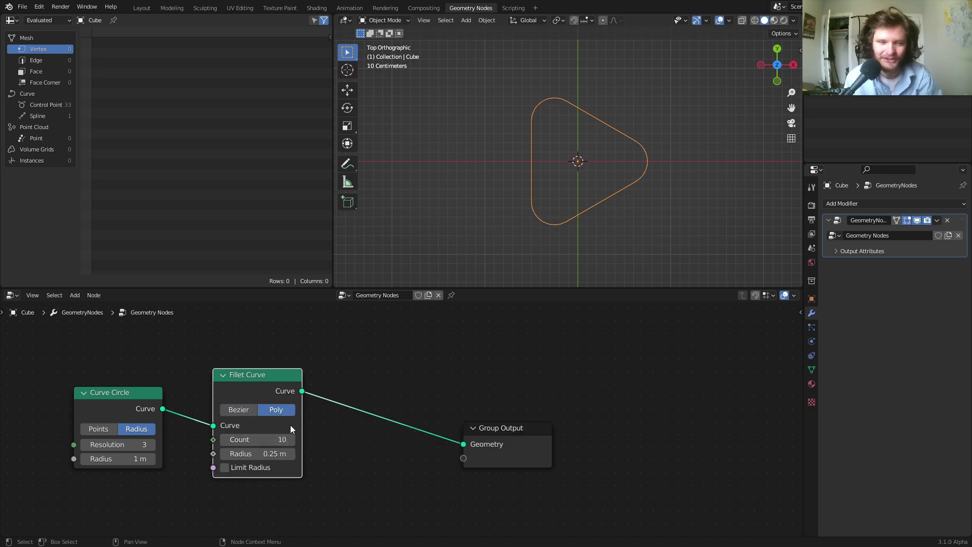
drag(262, 388, 251, 381)
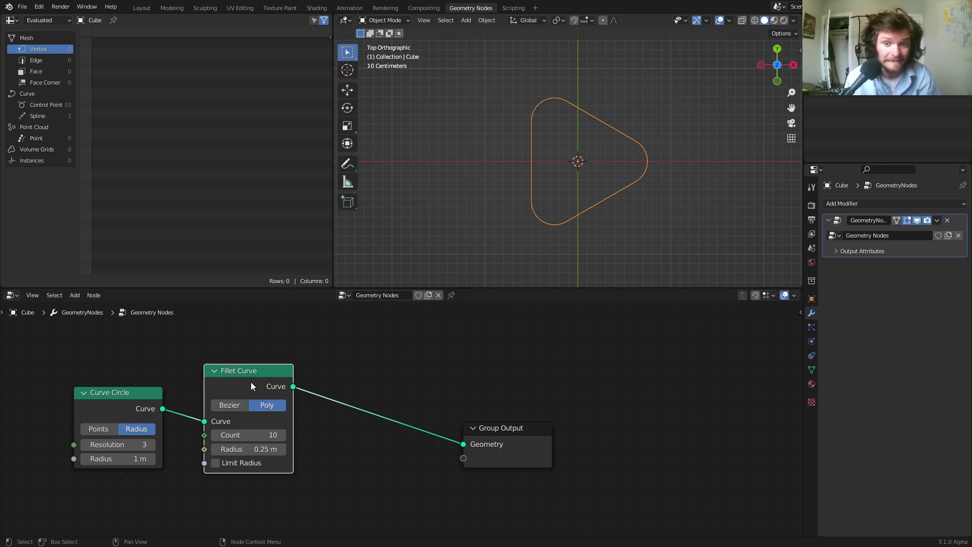
scroll(544, 169, up, 2)
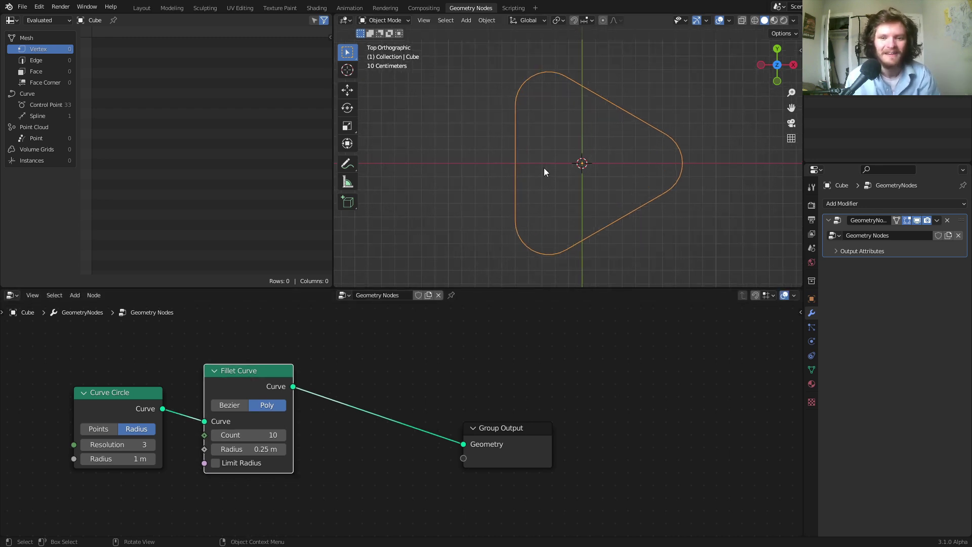
- Set the Fillet Curve node's count to 20
click(260, 436)
text(20)
key(Return)
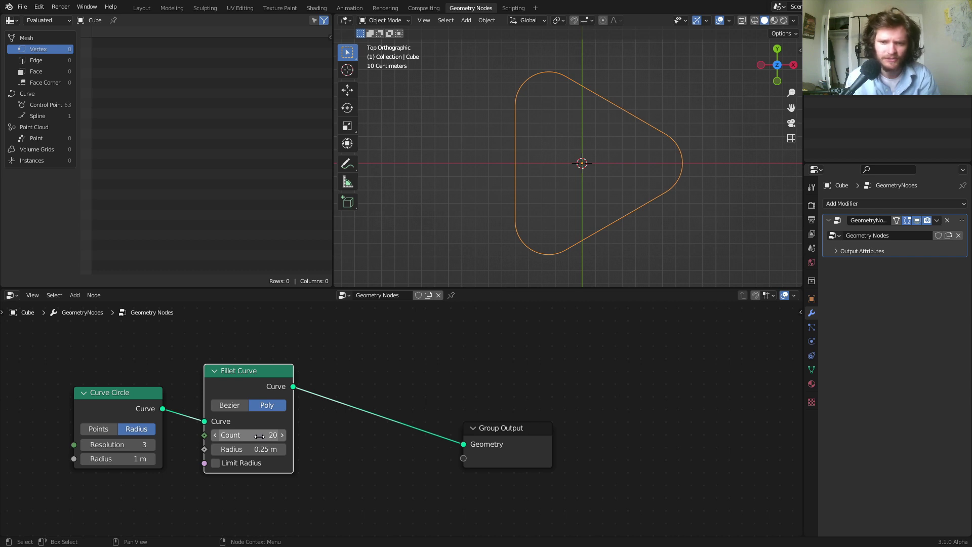
- Try different radii on the Fillet Curve node and undo the change
drag(257, 450, 310, 449)
key(ctrl+z)
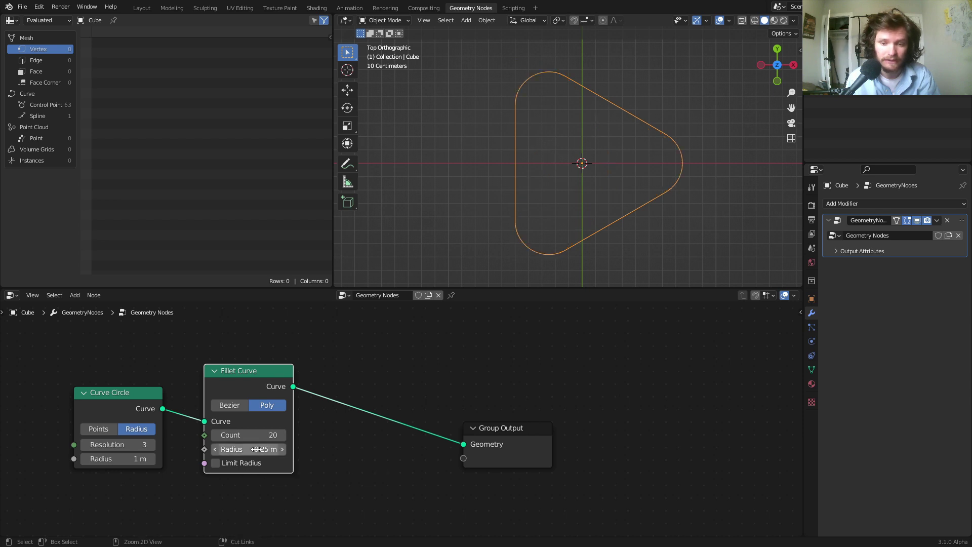
drag(250, 449, 251, 449)
drag(248, 449, 259, 445)
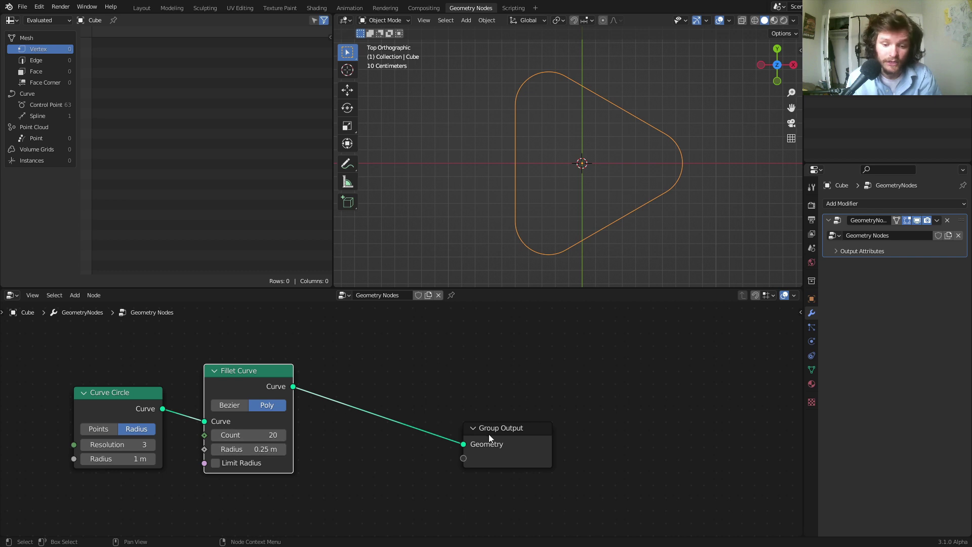
- Move Group Output farther away and insert a Curve to Mesh node between Fillet Curve and Group Output
drag(502, 429, 588, 421)
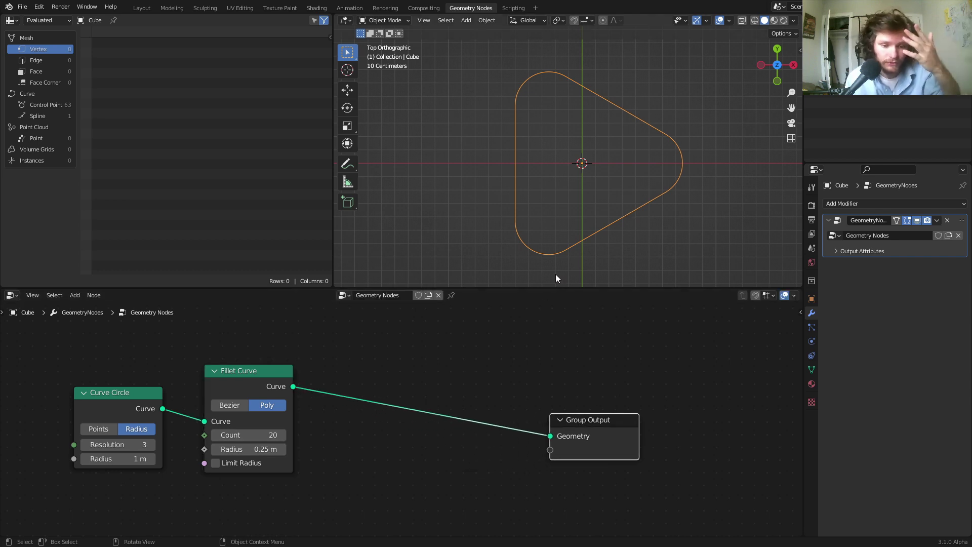
middle_drag(404, 359, 332, 381)
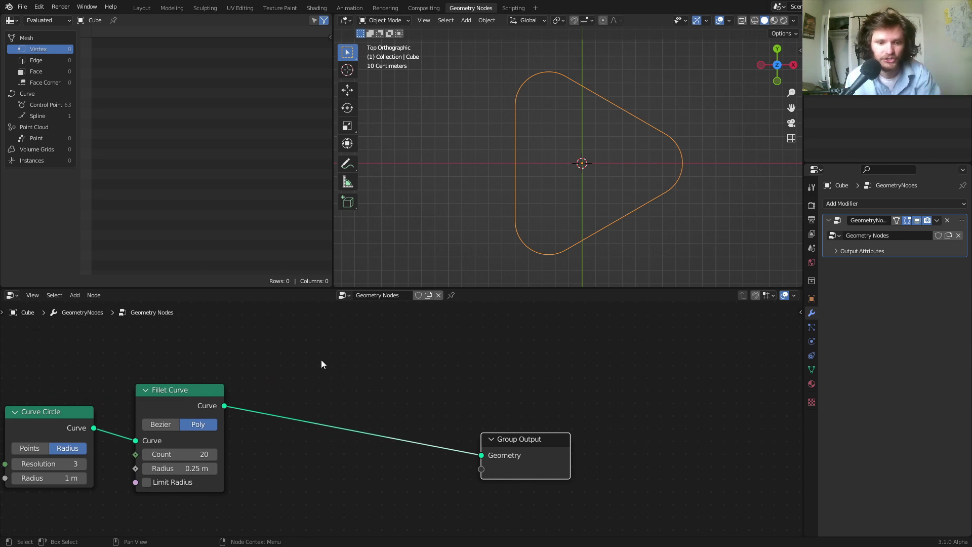
key(shift+a)
click(274, 335)
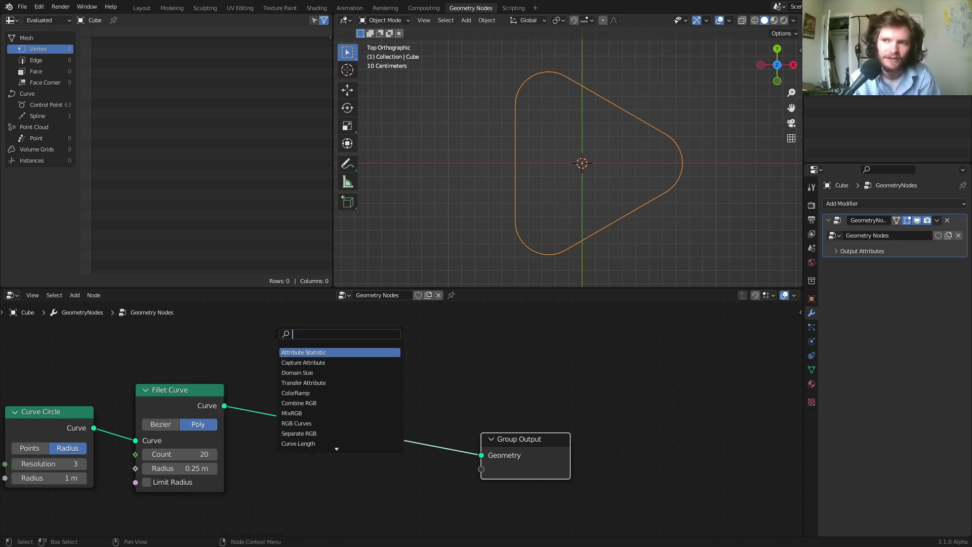
text(curve to m)
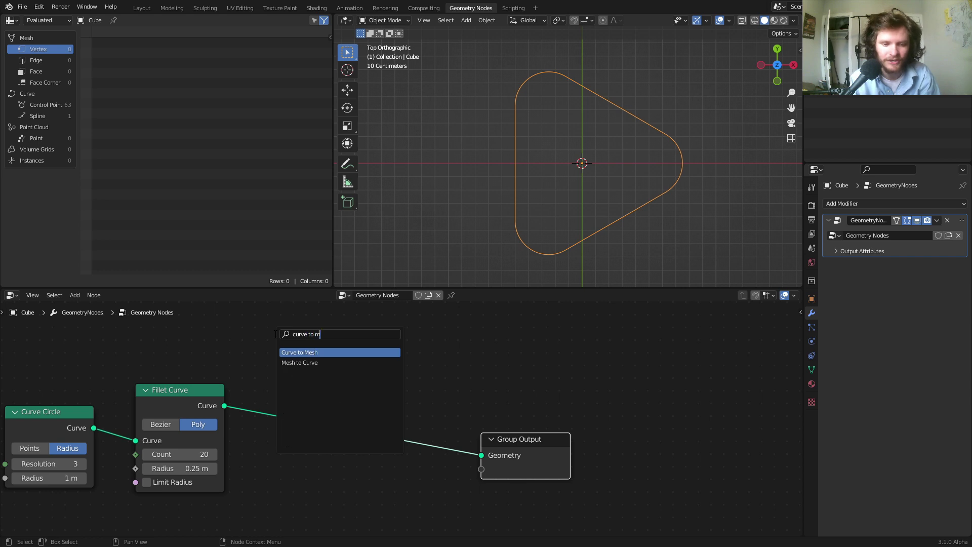
key(Return)
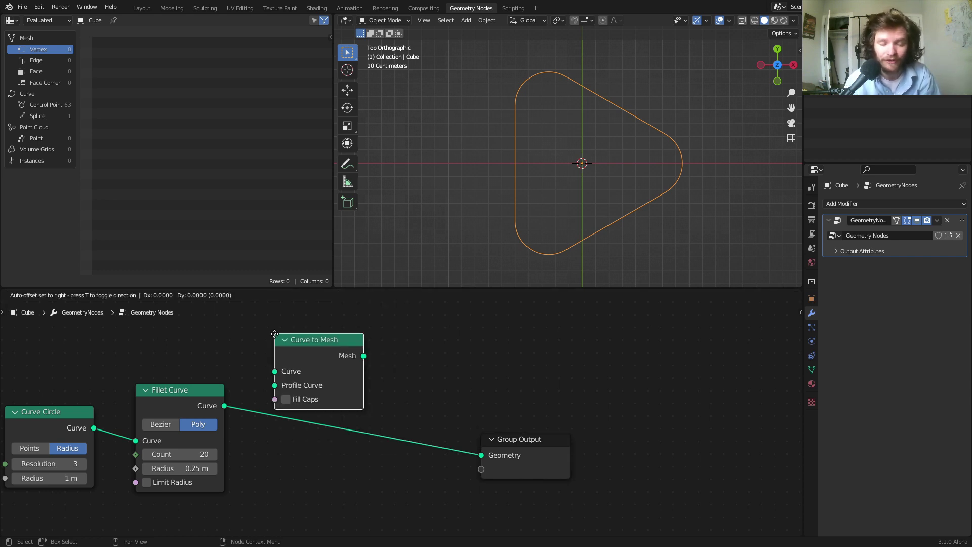
click(325, 389)
drag(342, 393, 349, 382)
- Add a Quadrilateral node linked to the Profile Curve input of Curve to Mesh, placed below Fillet Curve
drag(330, 431, 233, 446)
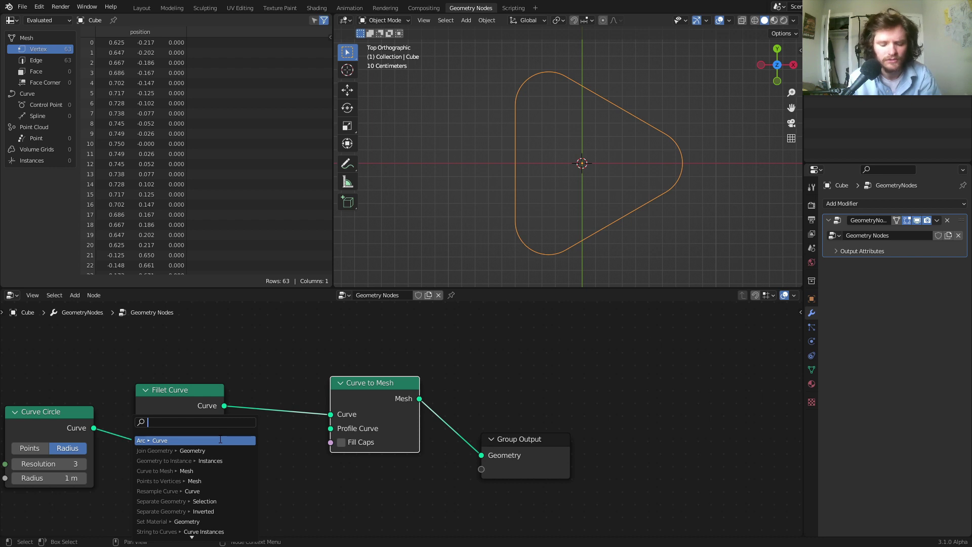
text(quad)
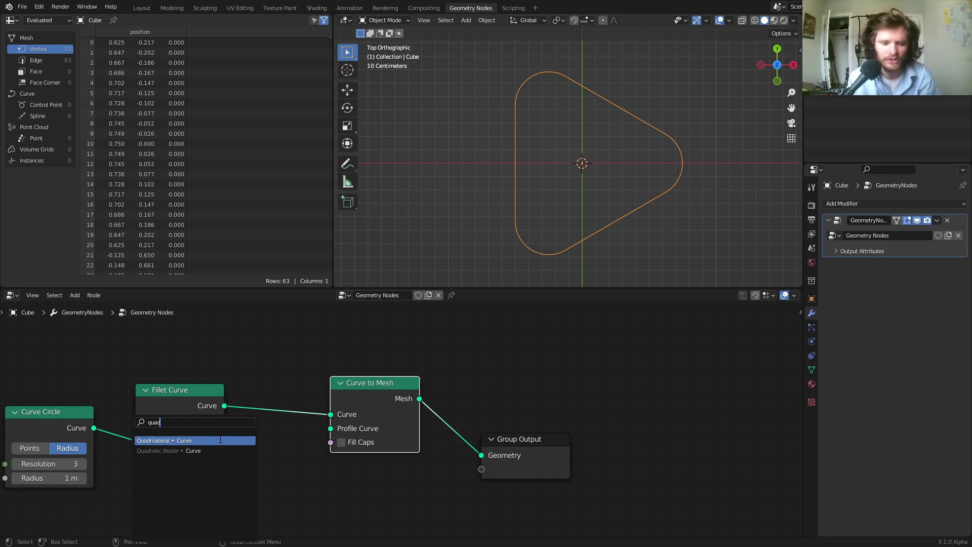
click(220, 440)
click(195, 465)
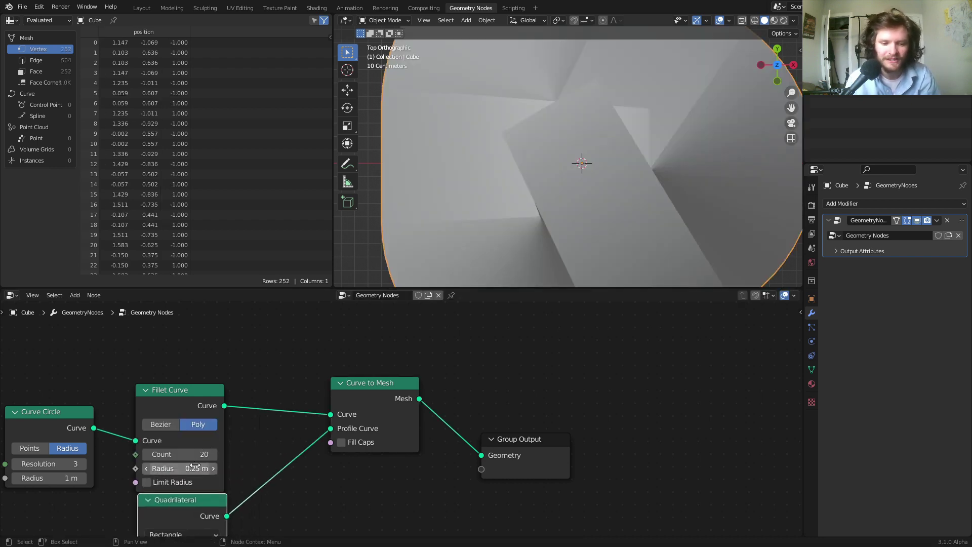
- Unlink the Quadrilateral from the Profile Curve input of Curve to Mesh, and link it again
middle_drag(275, 462, 274, 458)
drag(327, 428, 276, 440)
click(293, 401)
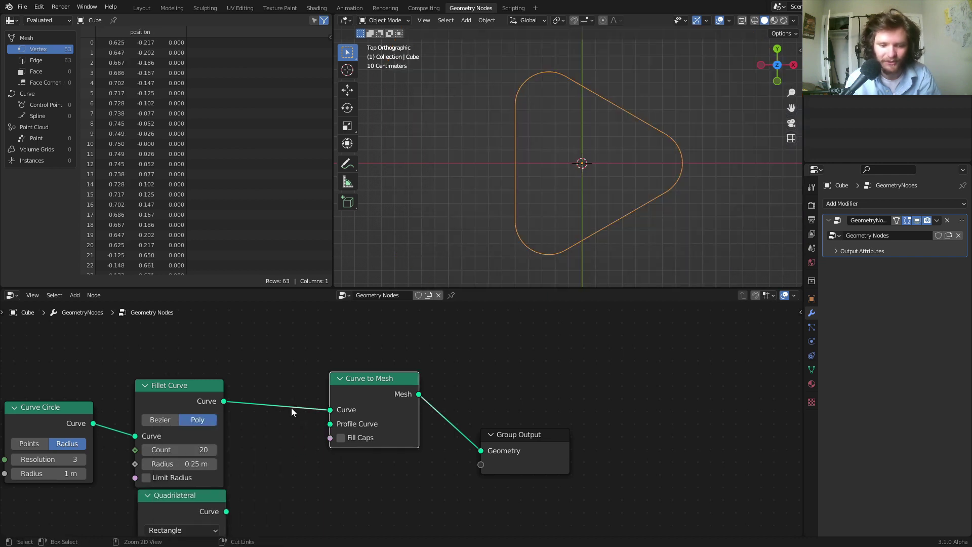
key(ctrl+z)
drag(226, 511, 330, 424)
- Set both the width and height of the Quadrilateral profile to 0.18 m
middle_drag(582, 110, 601, 83)
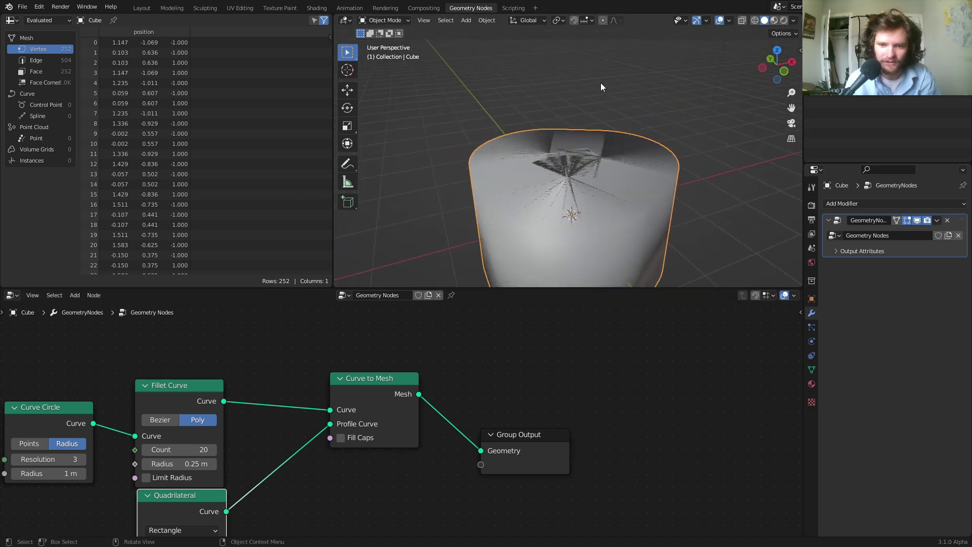
middle_drag(269, 464, 383, 321)
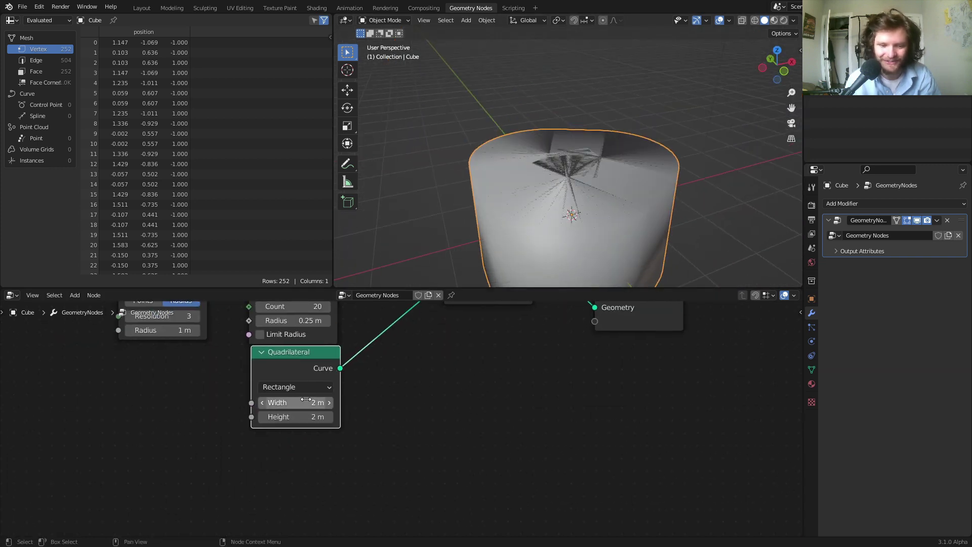
drag(296, 403, 269, 402)
scroll(591, 178, up, 3)
shift+middle_drag(534, 227, 525, 169)
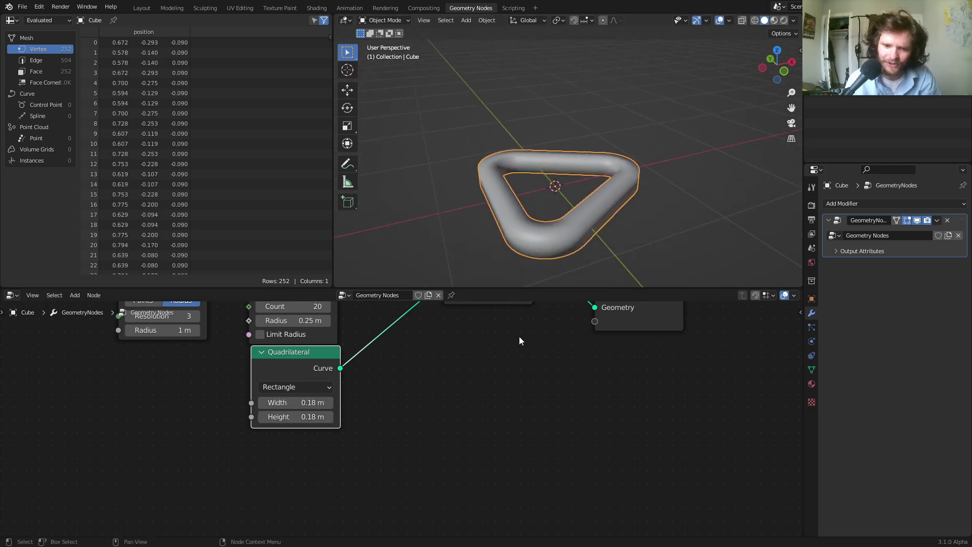
- Insert a Set Shade Smooth node between Curve to Mesh and Group Output, with Shade Smooth turned off
key(Home)
key(shift+a)
click(466, 329)
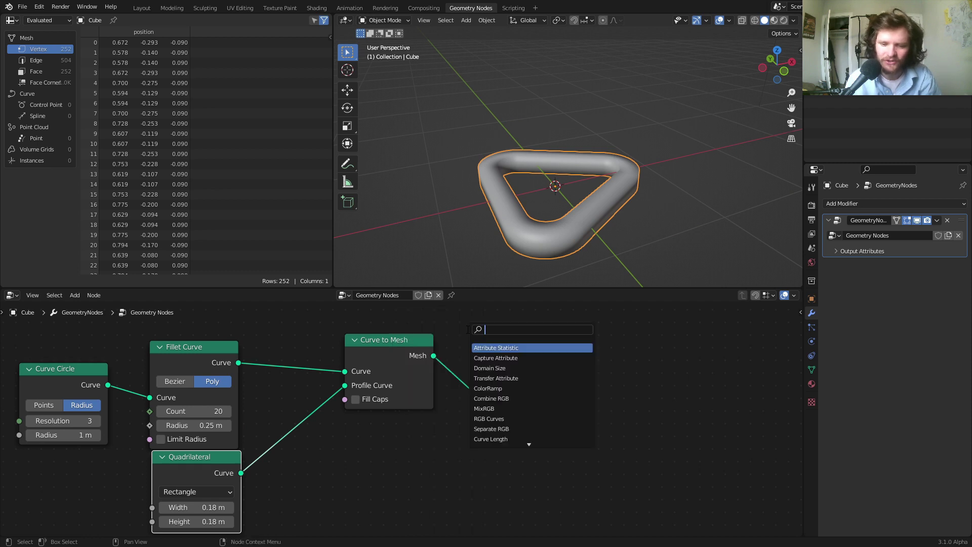
text(set shad)
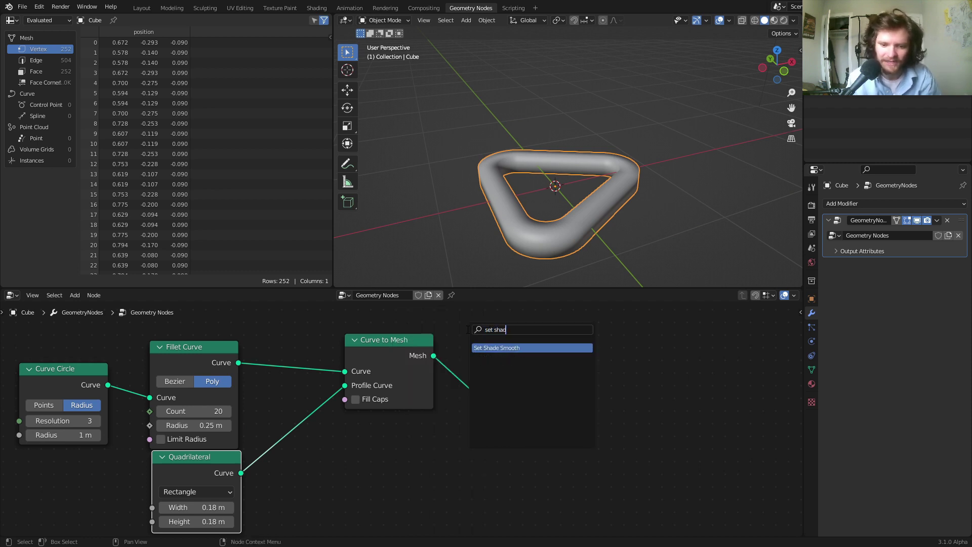
key(Return)
click(494, 387)
click(495, 392)
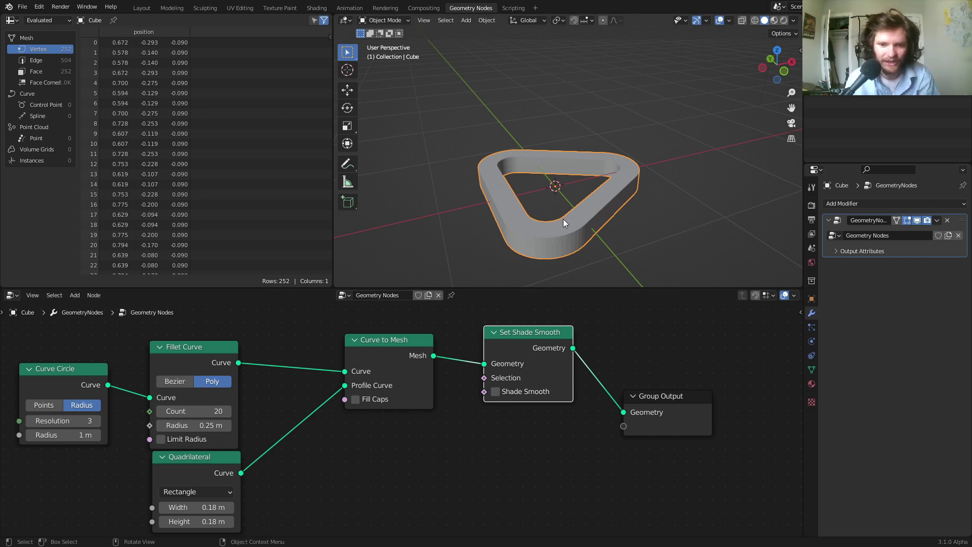
- Try a resolution of 4 and higher on the Curve Circle node, and return it to 3
scroll(597, 203, up, 3)
middle_drag(606, 168, 557, 206)
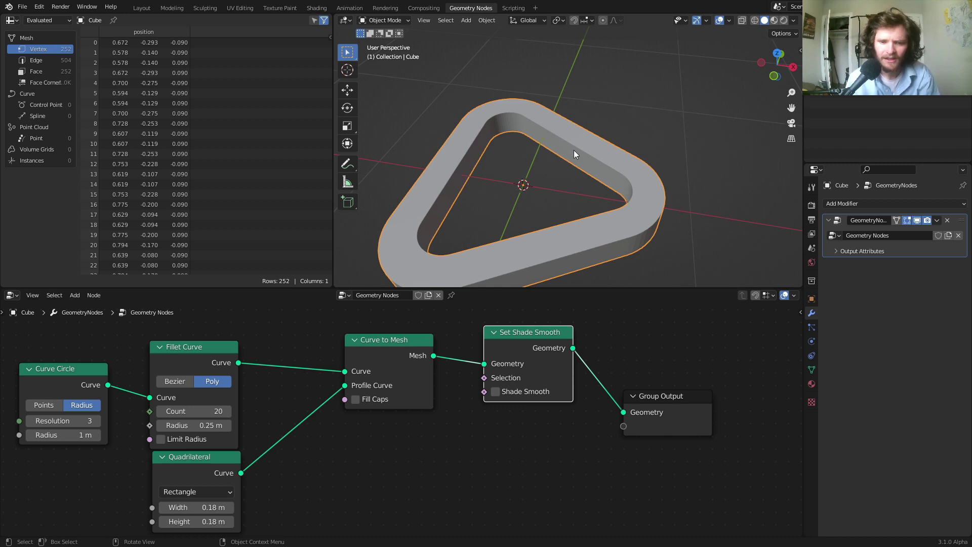
click(97, 421)
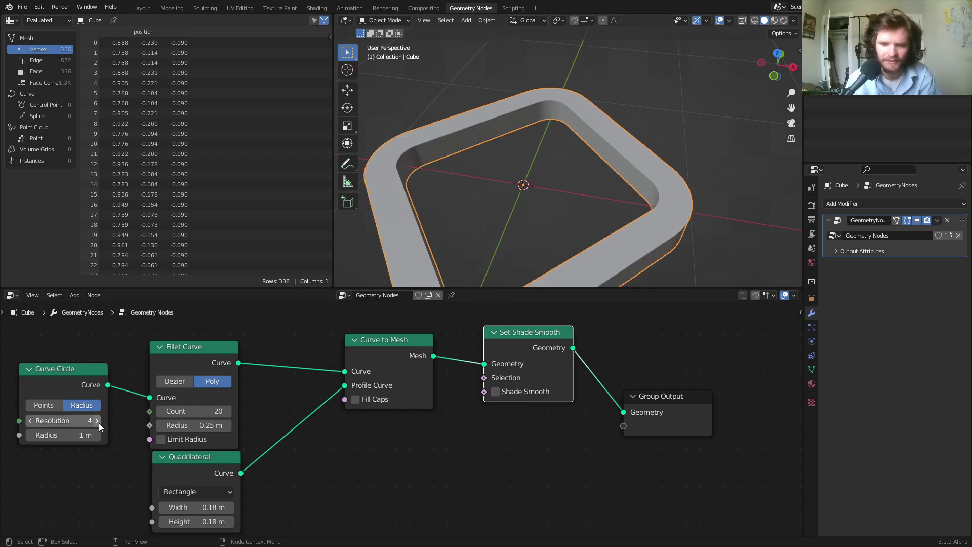
click(97, 422)
drag(90, 421, 65, 420)
- Preview the Quadrilateral alone and the full mesh again, and set the Quadrilateral's width to 0.04 m and height to 0.35 m
ctrl+shift+click(193, 459)
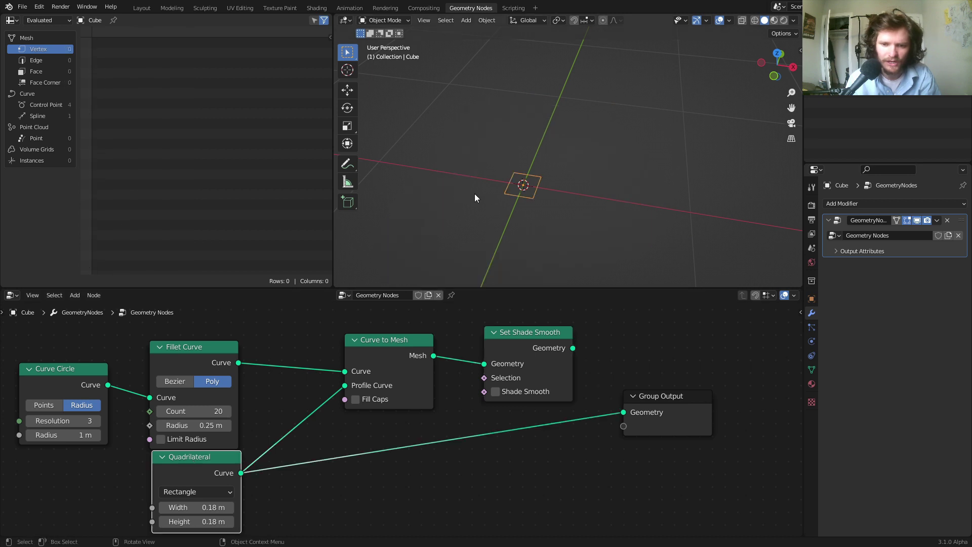
ctrl+shift+click(524, 337)
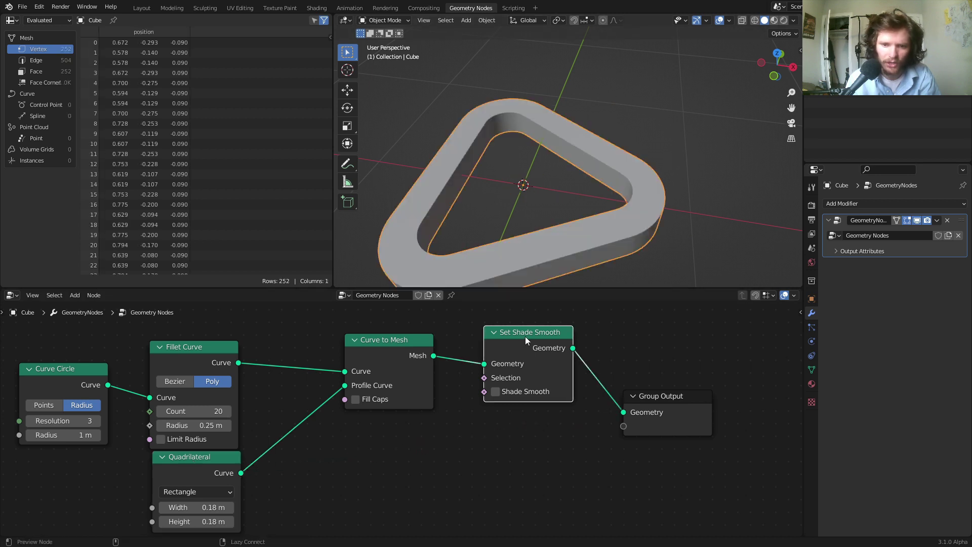
middle_drag(291, 461, 331, 442)
drag(272, 482, 296, 497)
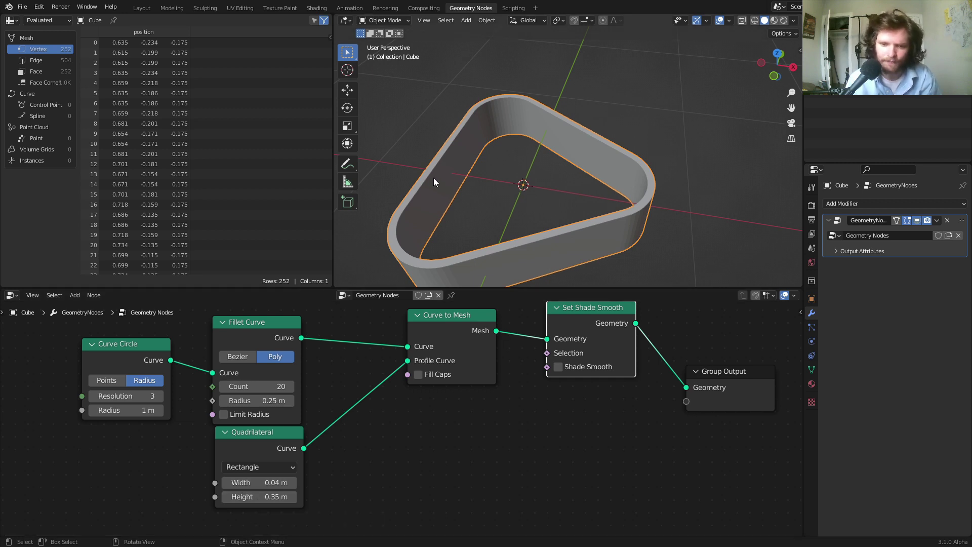
- Try a Bevel modifier with 6 segments on the object, and remove it
scroll(557, 162, up, 8)
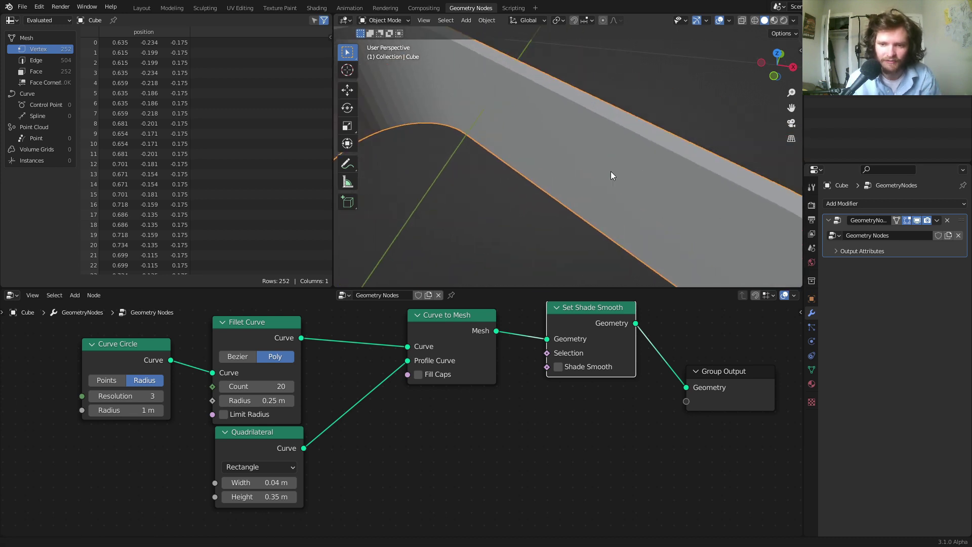
click(849, 204)
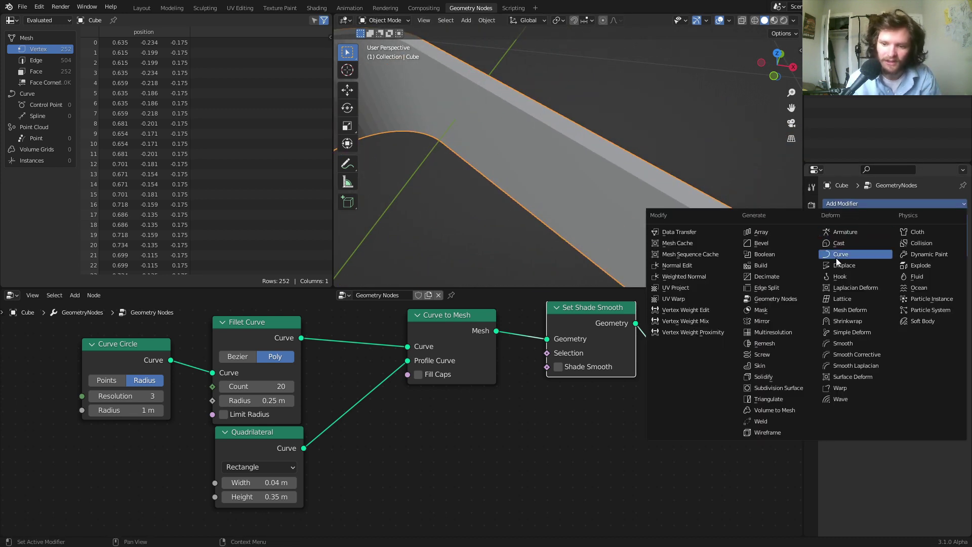
click(761, 244)
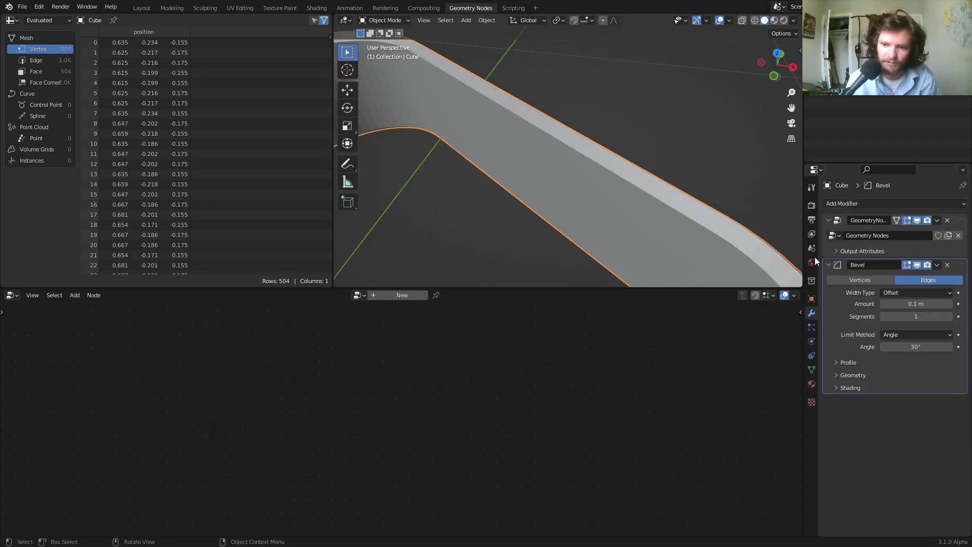
click(950, 317)
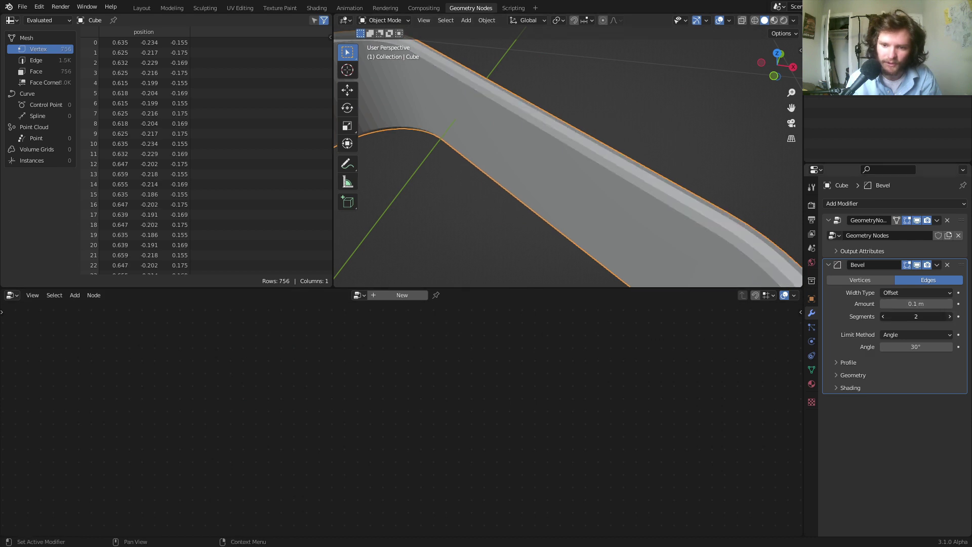
click(950, 317)
click(950, 317)
click(949, 317)
click(950, 317)
scroll(581, 172, down, 4)
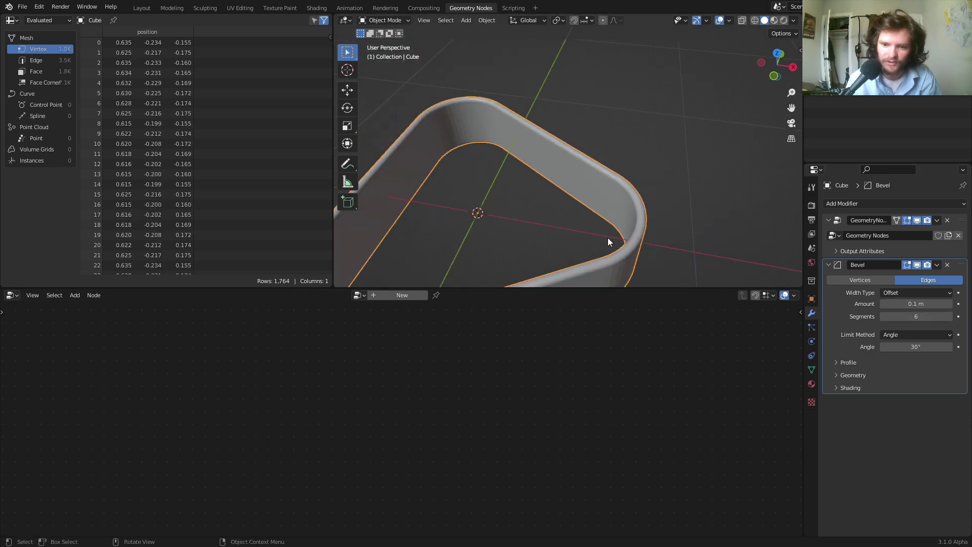
click(947, 265)
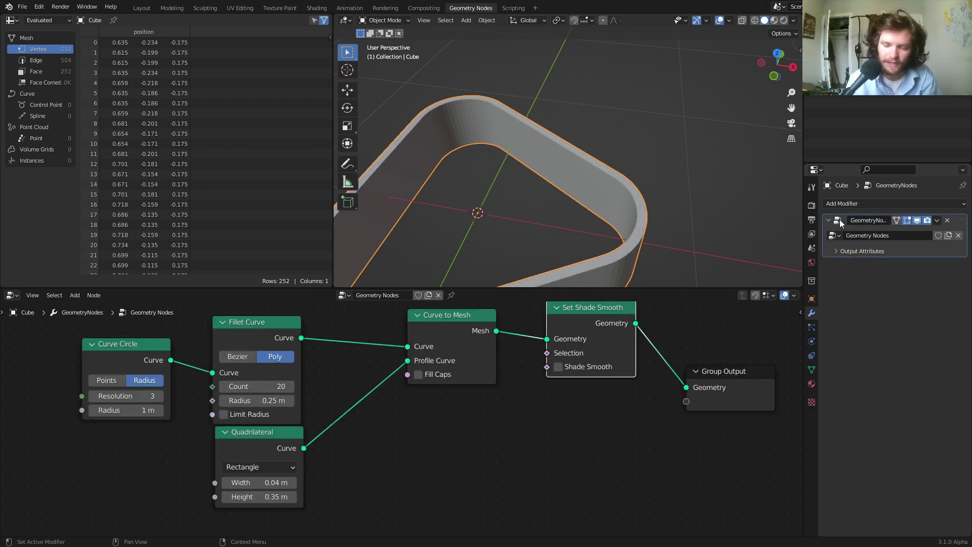
- Insert a duplicate of the Fillet Curve node between Quadrilateral and Curve to Mesh, and set its radius to 0.02 m
drag(295, 439, 194, 486)
click(262, 320)
key(shift+d)
click(303, 444)
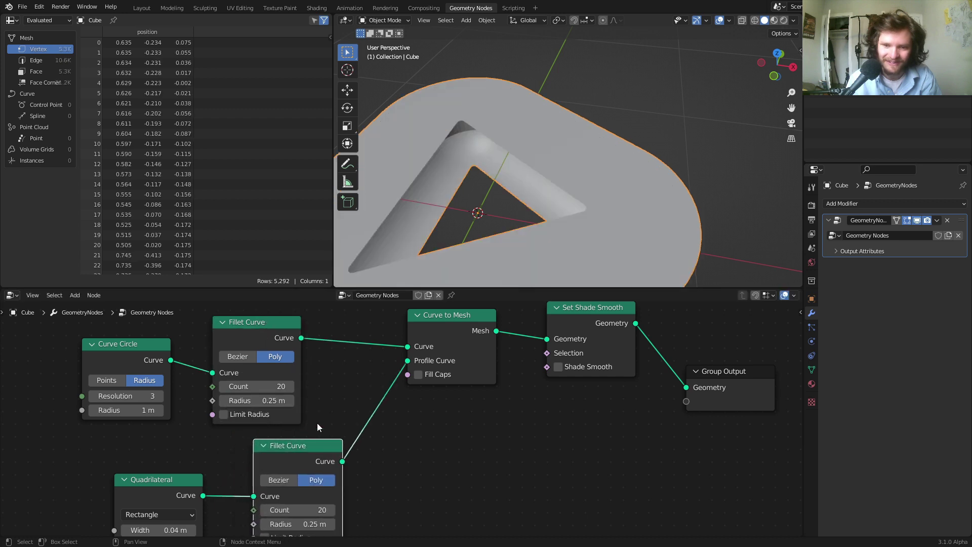
middle_drag(338, 496, 364, 428)
drag(350, 450, 321, 450)
- Examine the filleted profile curve on its own and the complete mesh by switching the previewed node
ctrl+shift+click(335, 391)
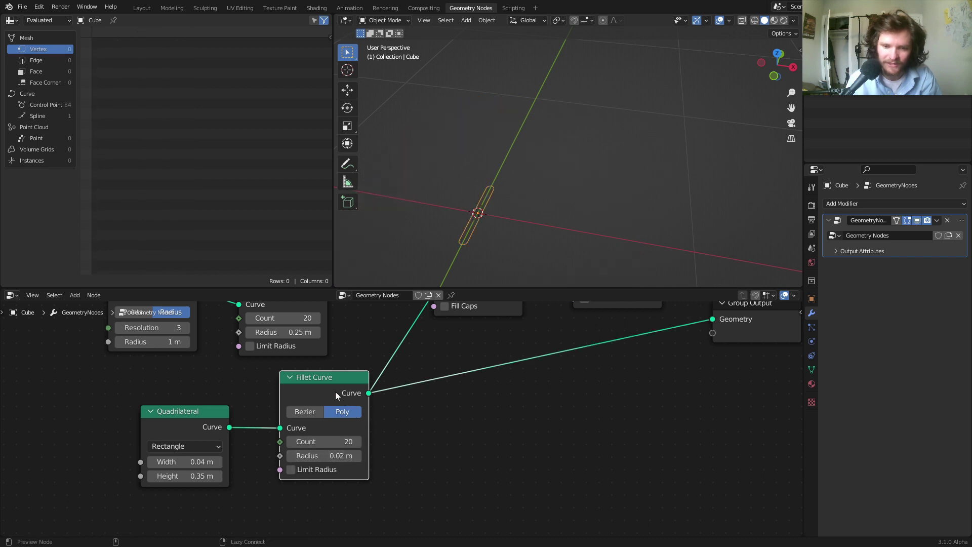
scroll(491, 228, up, 1)
shift+middle_drag(469, 231, 524, 185)
scroll(524, 185, up, 2)
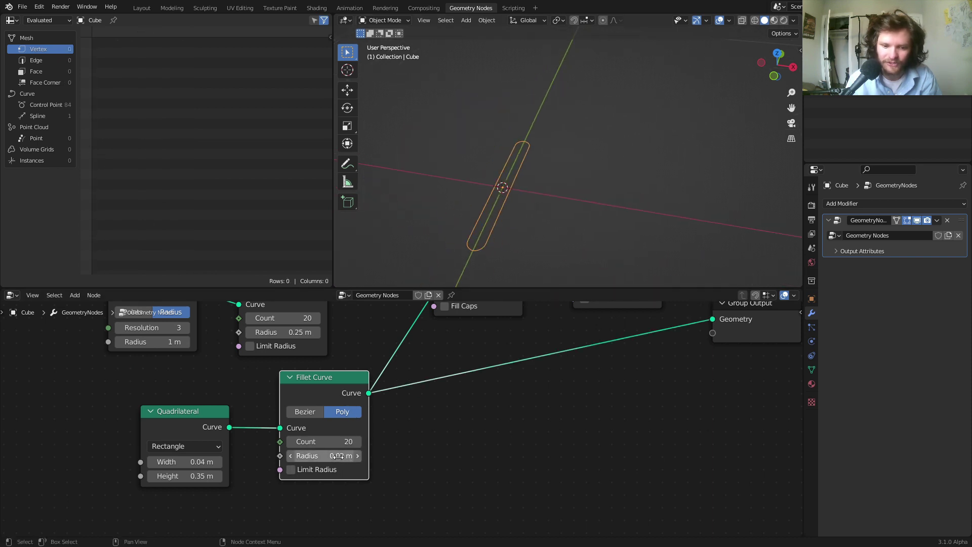
key(Home)
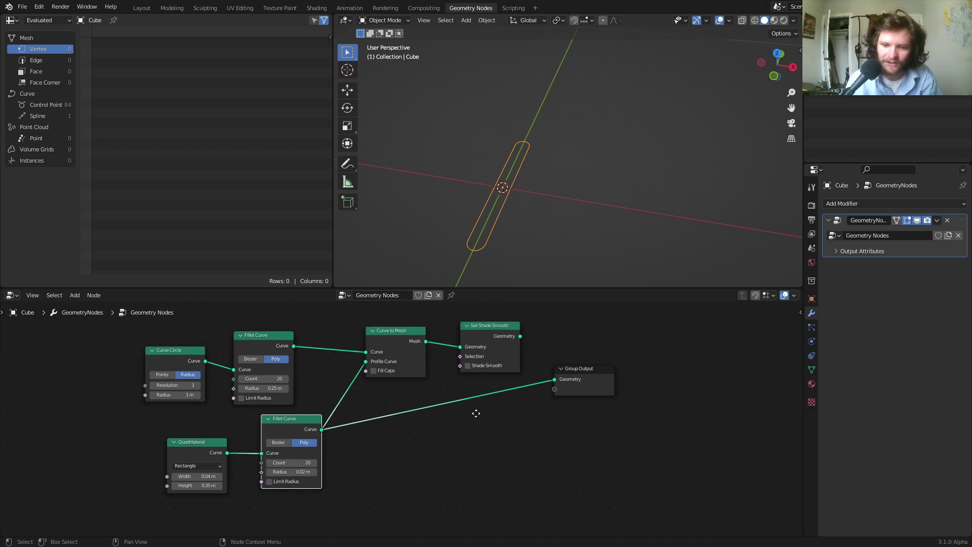
ctrl+shift+click(461, 342)
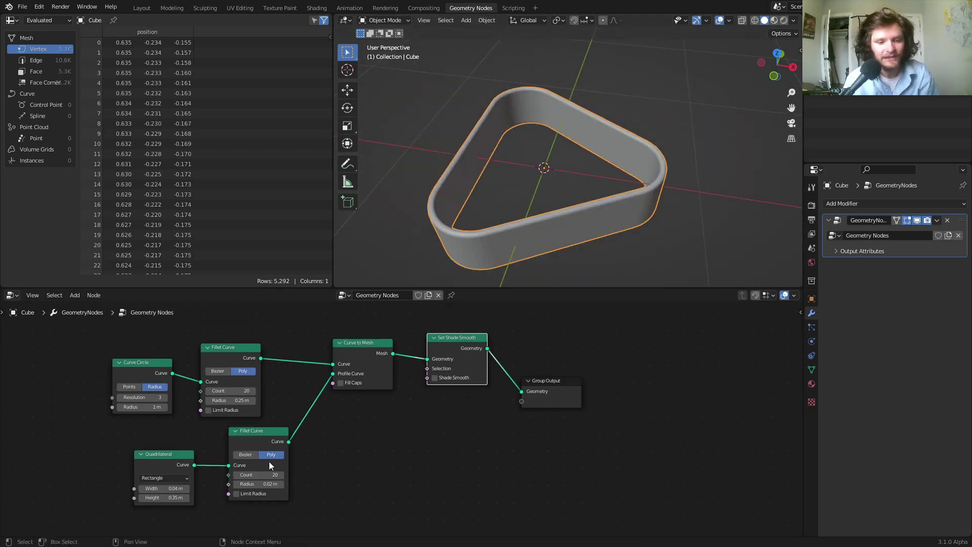
ctrl+shift+click(257, 430)
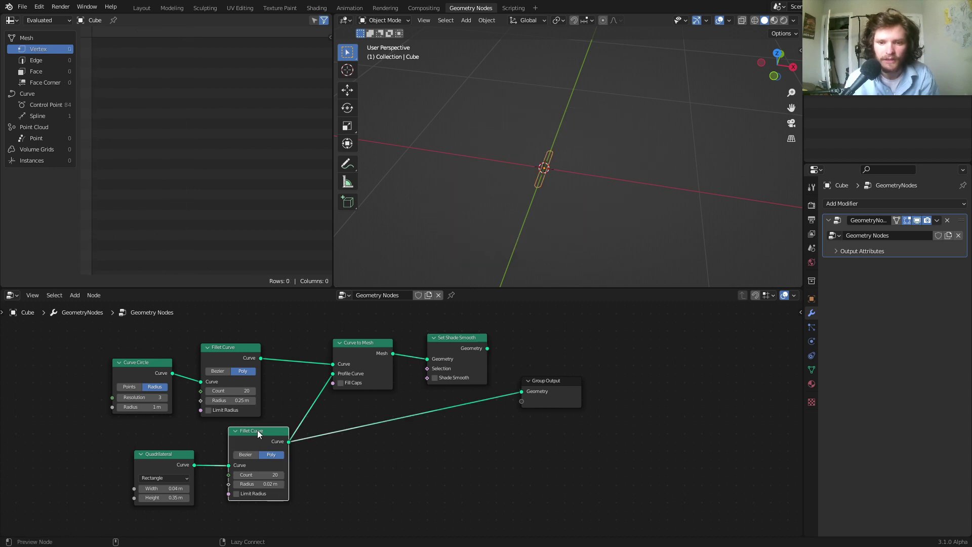
- Enable Limit Radius on the profile's Fillet Curve, and preview the filleted three-sided curve and the shaded mesh
click(238, 495)
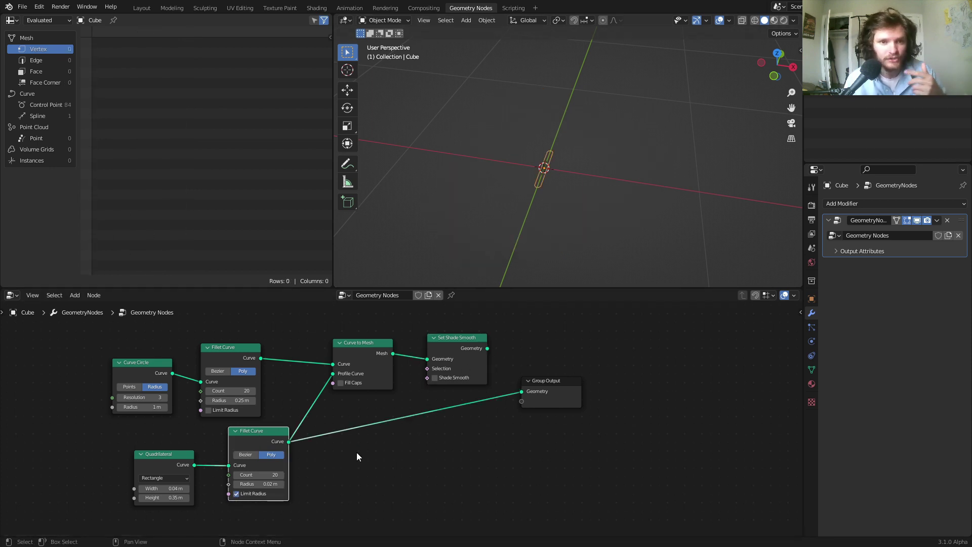
ctrl+shift+click(235, 358)
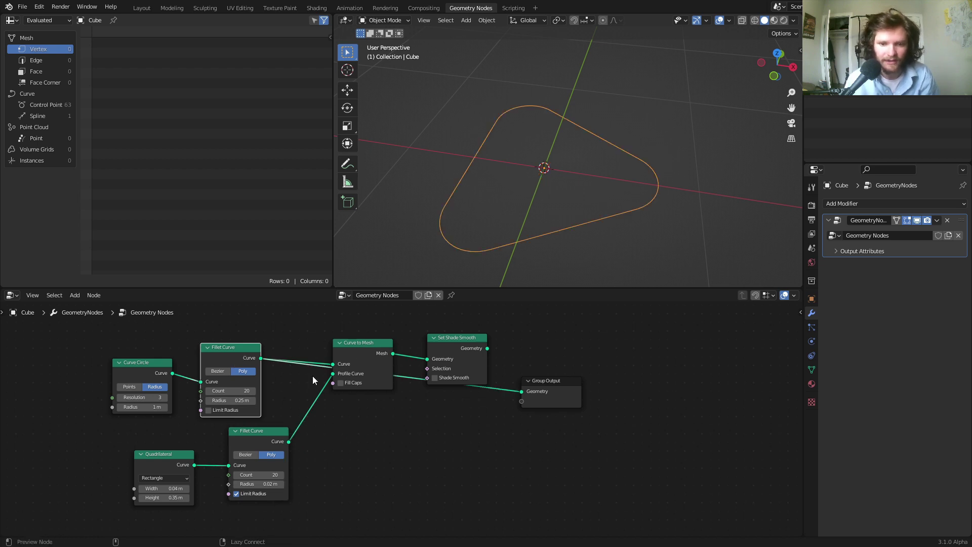
ctrl+shift+click(441, 344)
middle_drag(599, 193, 622, 201)
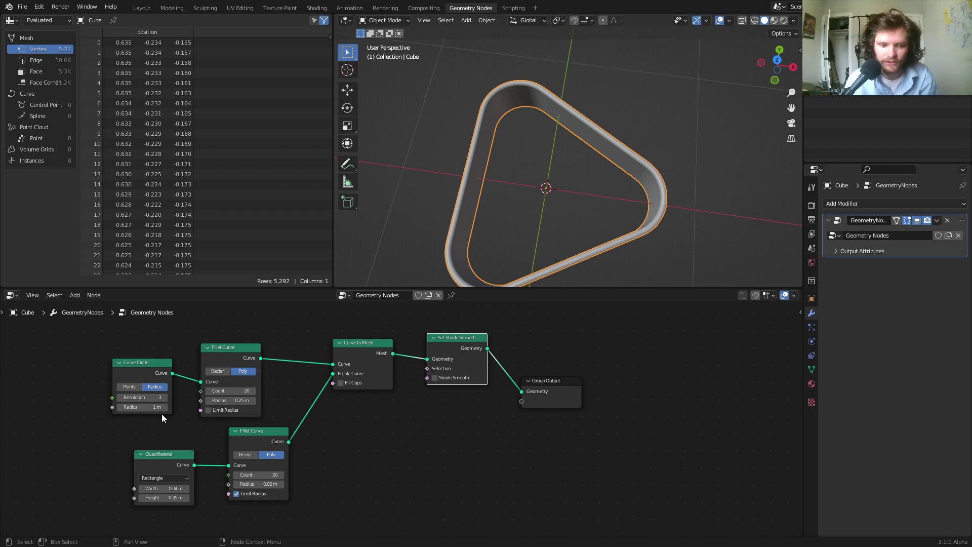
- Set the Curve Circle's radius to 0.74 m, and try and undo other changes to its resolution and the fillet radius
mouse_move(152, 411)
mouse_down()
mouse_move(130, 410)
mouse_move(152, 410)
mouse_up()
drag(234, 400, 218, 400)
key(ctrl+z)
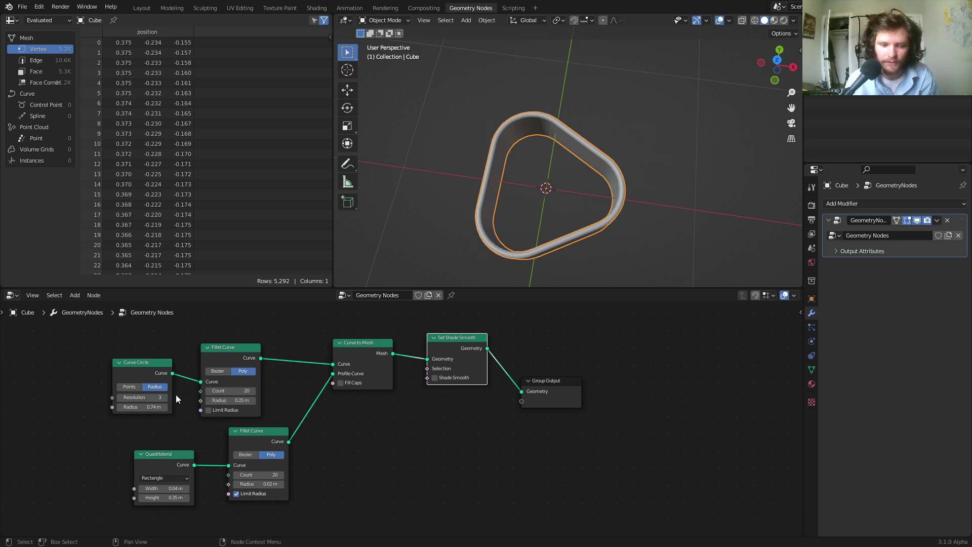
click(166, 398)
key(ctrl+z)
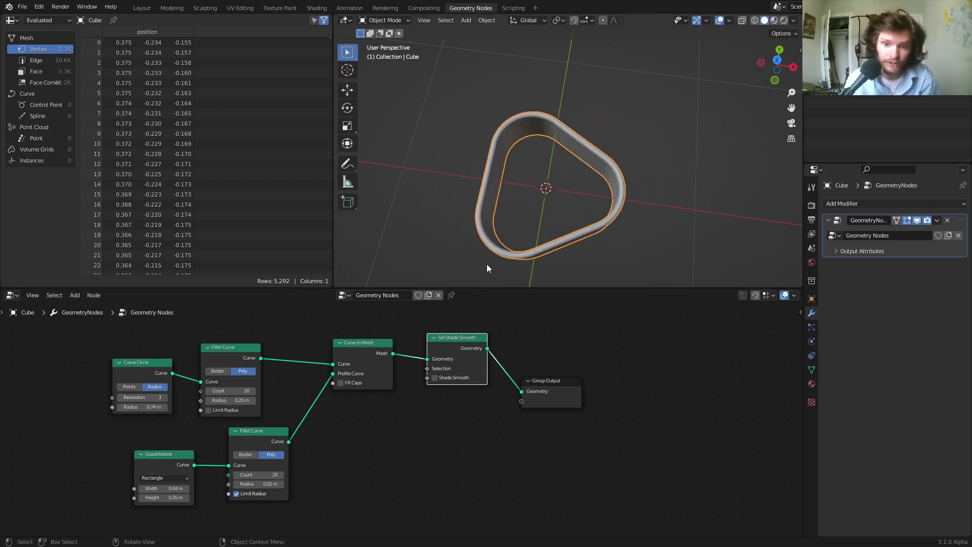
middle_drag(521, 248, 552, 196)
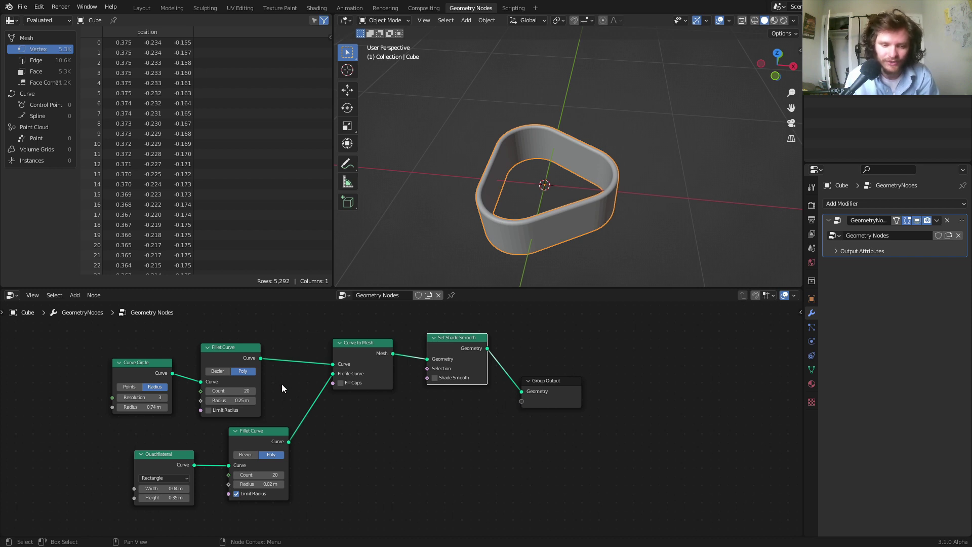
- Inspect the control point data of the filleted three-sided curve, and preview the Set Shade Smooth output again
middle_drag(247, 390, 346, 439)
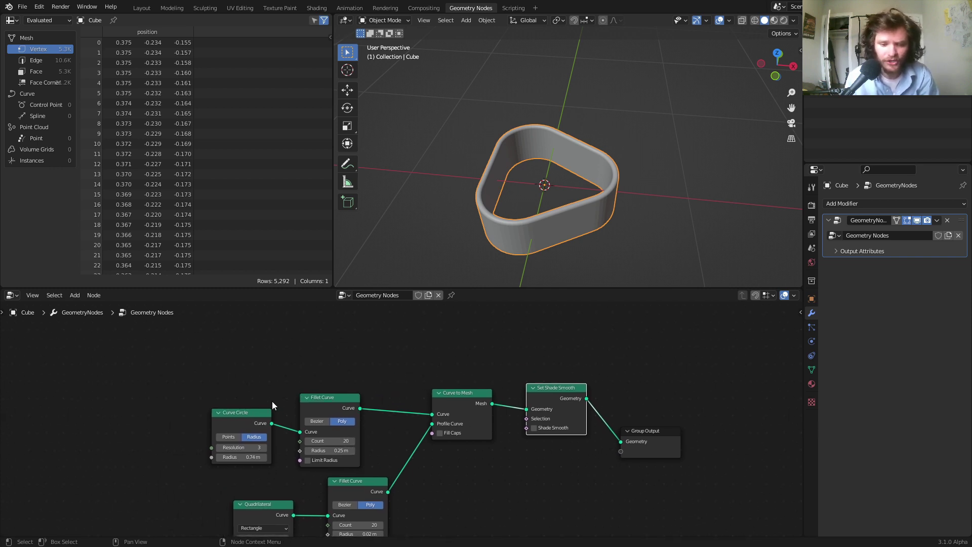
ctrl+shift+click(330, 403)
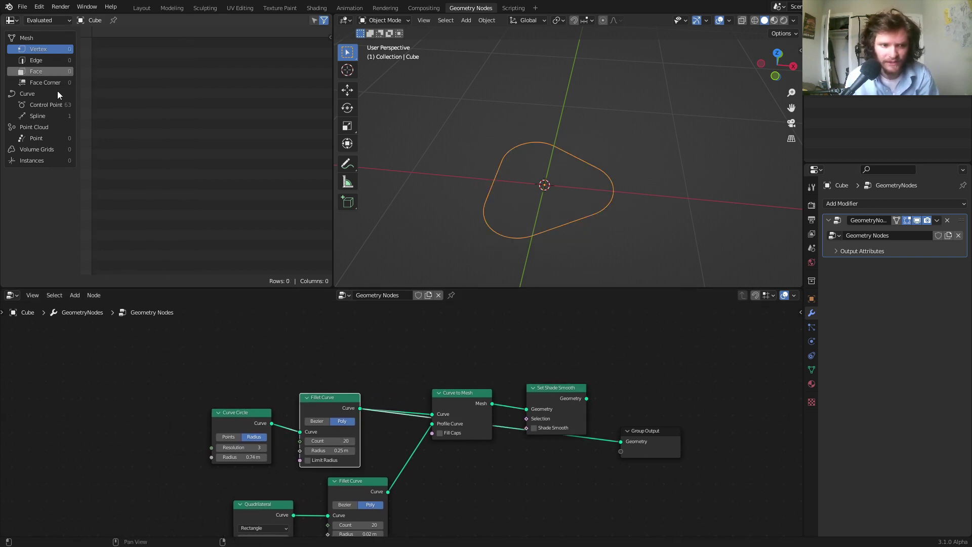
click(37, 105)
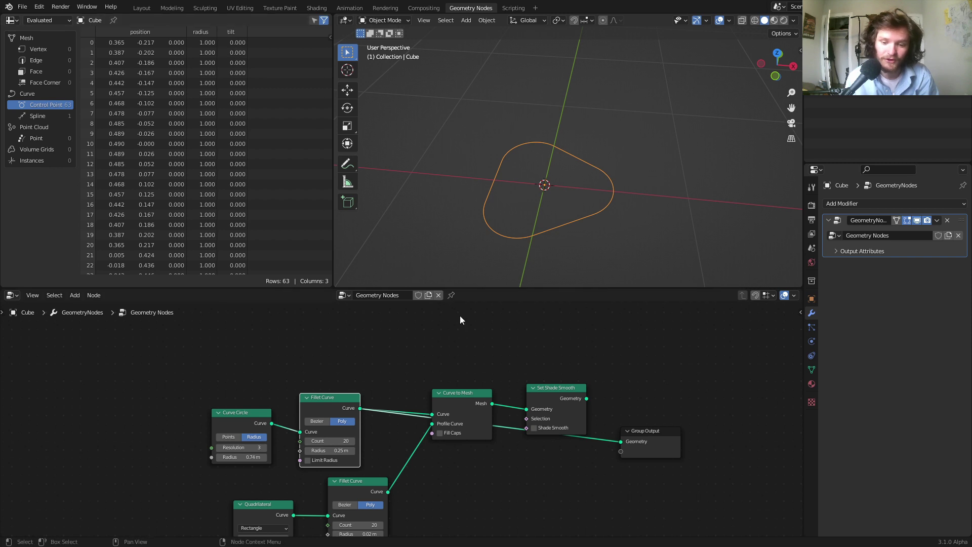
ctrl+shift+click(548, 397)
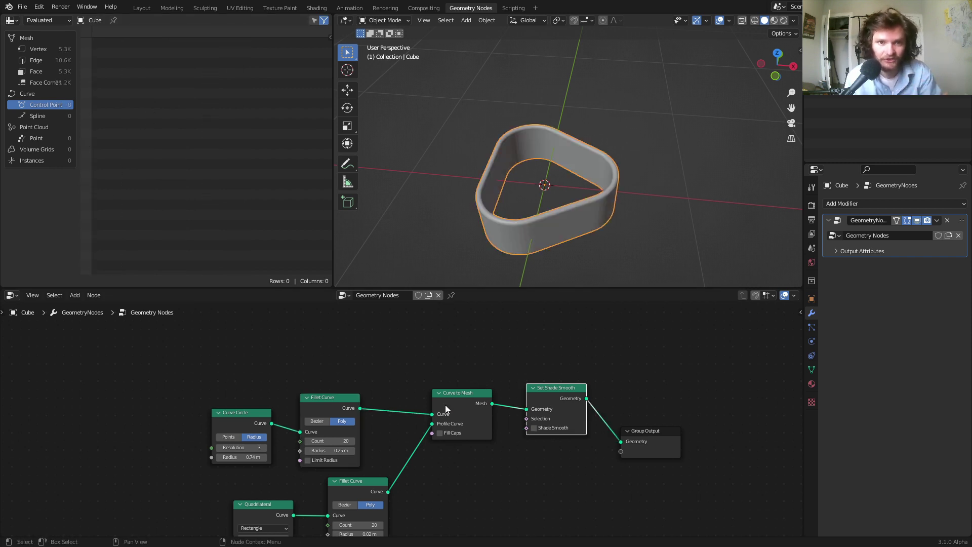
- Move Curve Circle and its Fillet Curve away from Curve to Mesh, and insert a Set Curve Tilt node in the gap
drag(186, 444, 347, 387)
key(g)
click(224, 368)
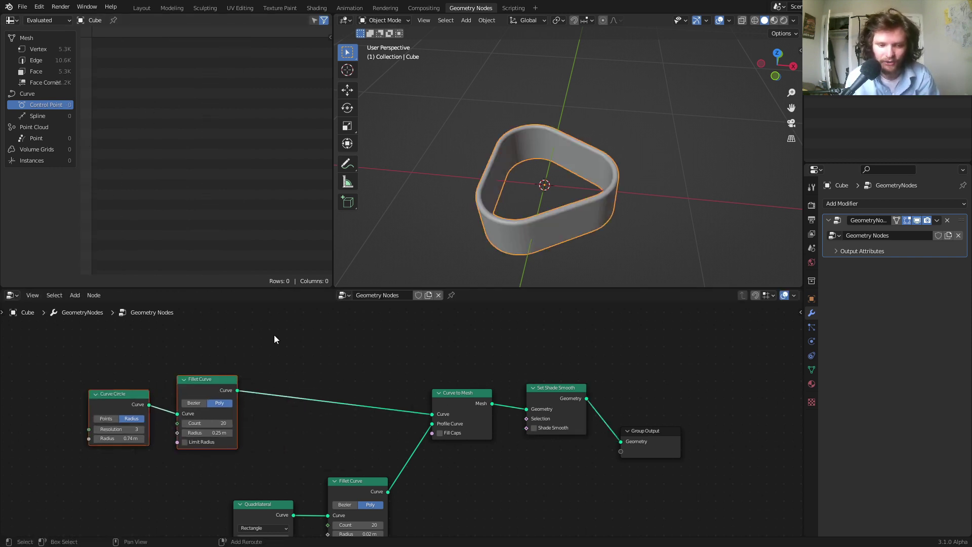
key(shift+a)
click(275, 335)
text(set s)
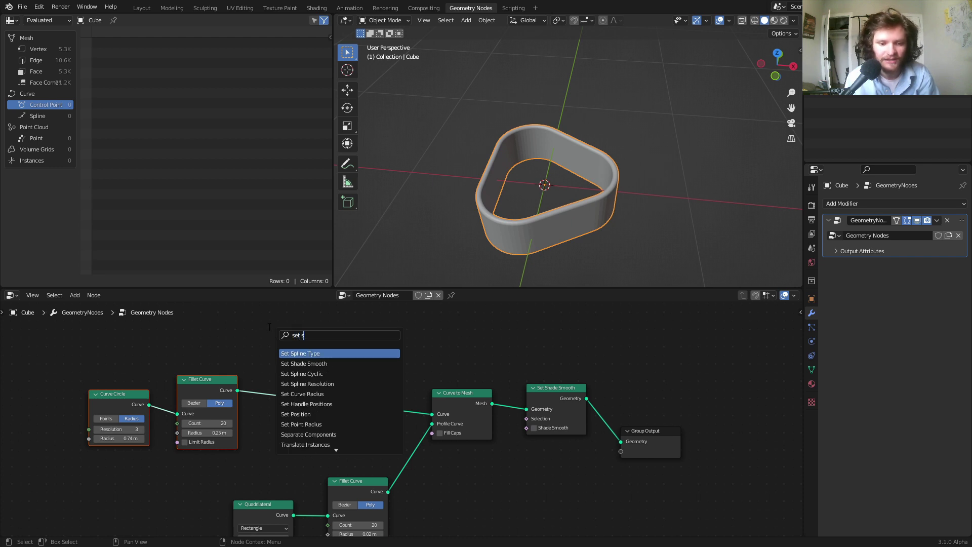
key(BackSpace)
text(curve)
key(Return)
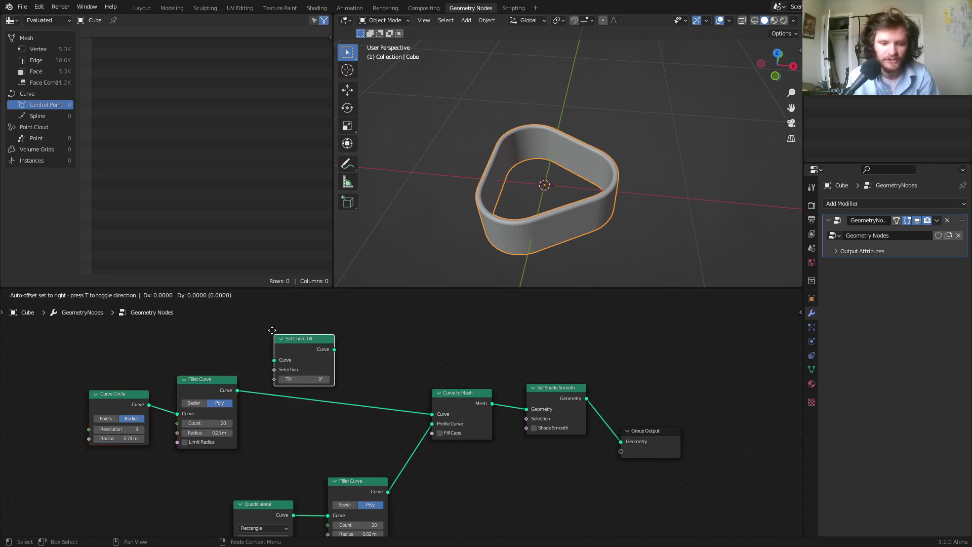
click(301, 377)
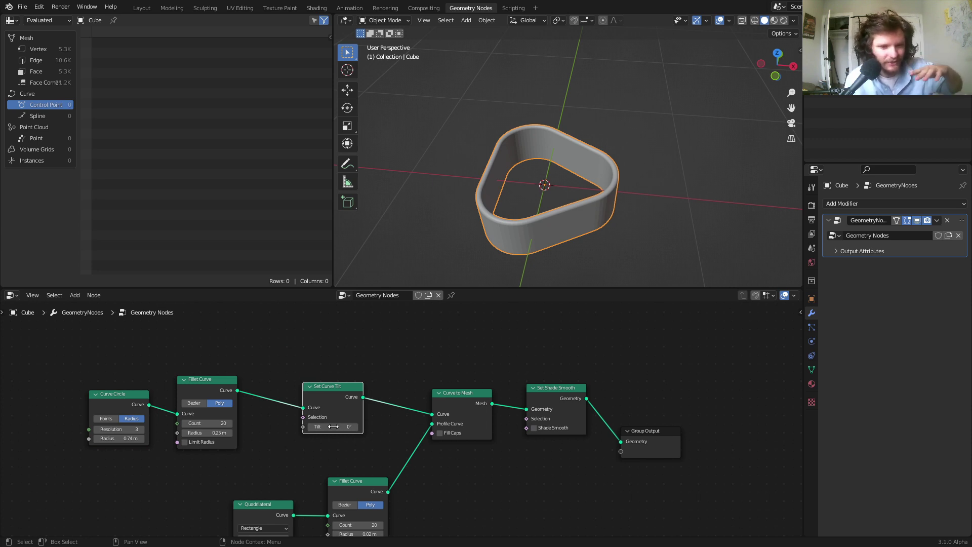
- Try a tilt of -55° and a slight negative tilt in Set Curve Tilt, restoring 0° each time
mouse_move(334, 426)
mouse_down()
mouse_move(395, 427)
mouse_move(331, 426)
mouse_up()
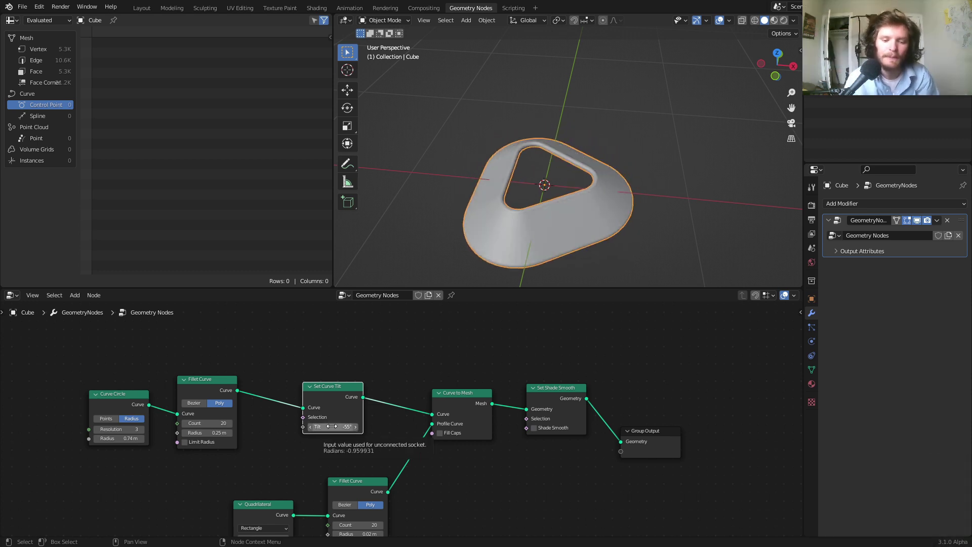
key(BackSpace)
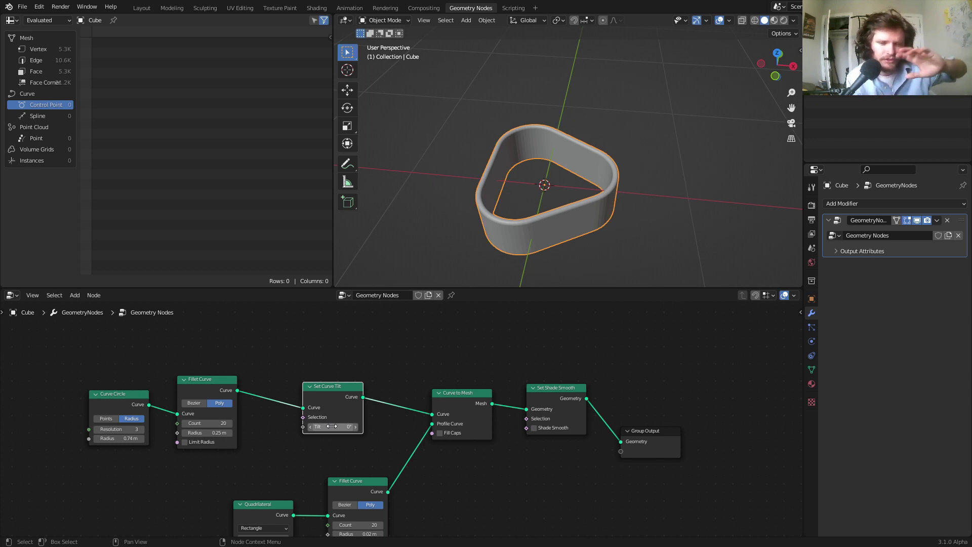
mouse_move(332, 426)
mouse_down()
mouse_move(378, 426)
mouse_move(331, 427)
mouse_up()
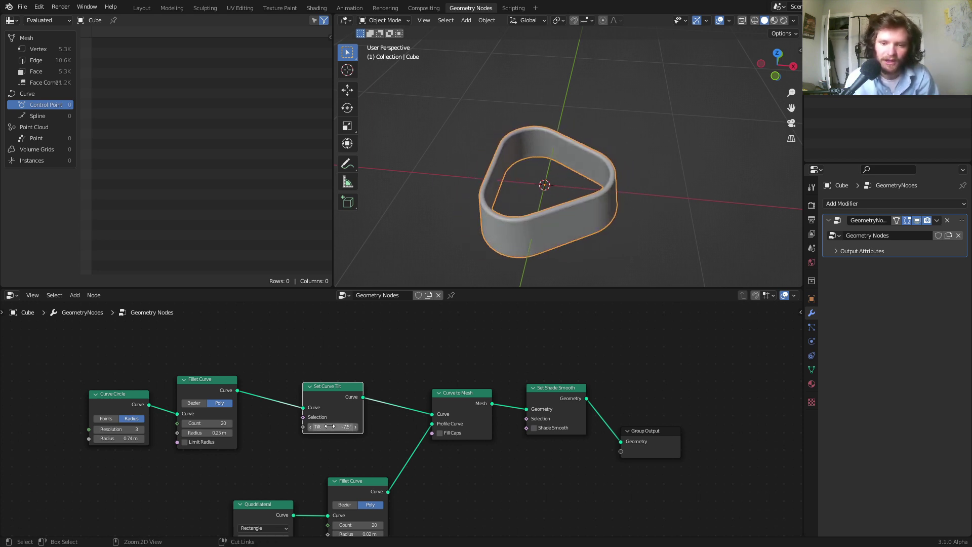
key(ctrl+z)
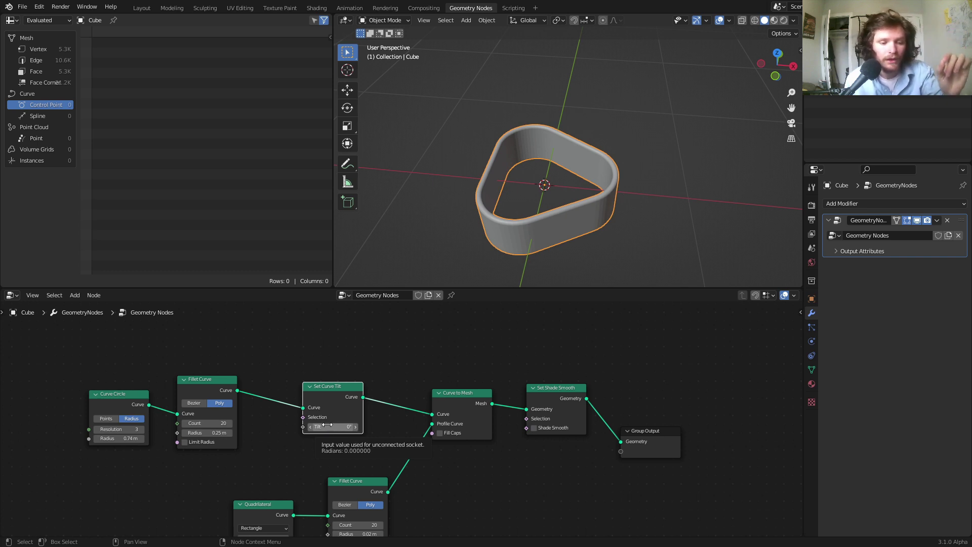
- Examine the Fillet Curve's point radius and tilt attributes in the spreadsheet, and return the preview to the complete mesh
scroll(299, 411, up, 4)
middle_drag(197, 366, 361, 437)
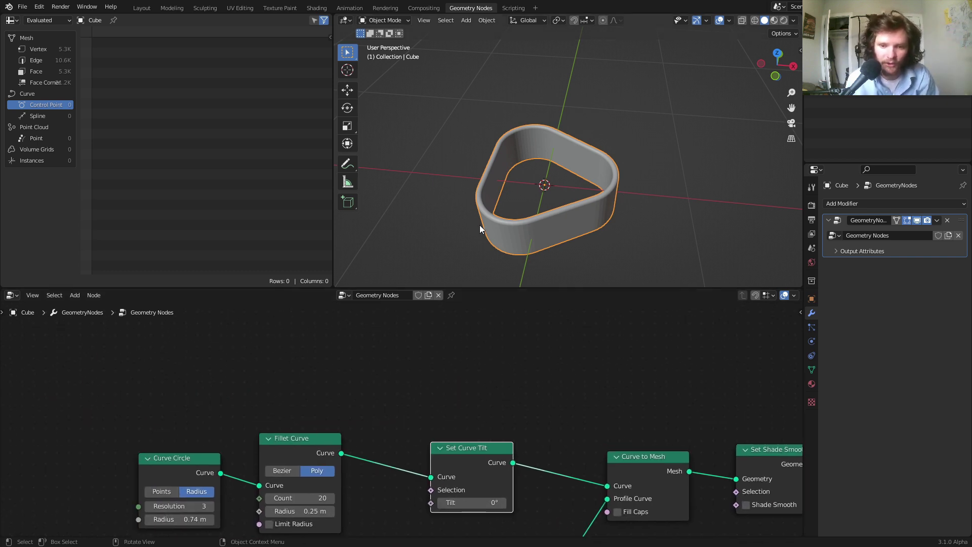
ctrl+shift+click(334, 450)
scroll(571, 426, down, 1)
middle_drag(571, 426, 353, 363)
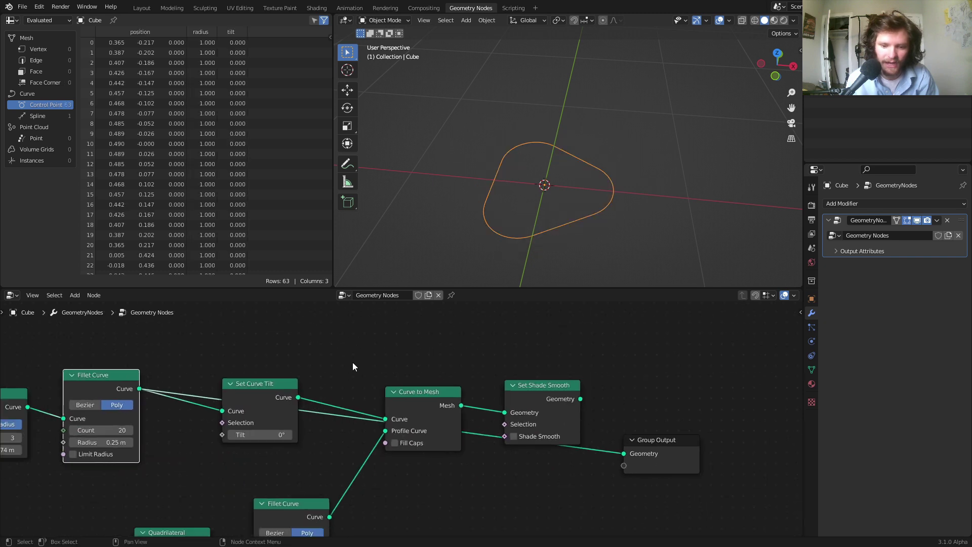
scroll(352, 363, down, 5)
ctrl+shift+click(497, 403)
middle_drag(407, 388, 522, 404)
- Add a Spline Parameter node, connect its Factor to the Tilt of Set Curve Tilt, and view the twisted ring
scroll(311, 354, up, 4)
key(shift+a)
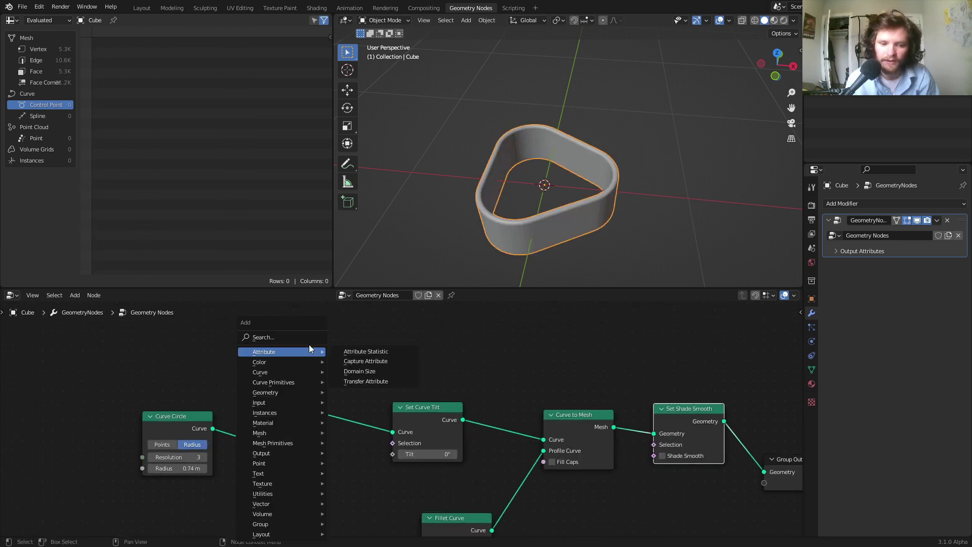
click(303, 337)
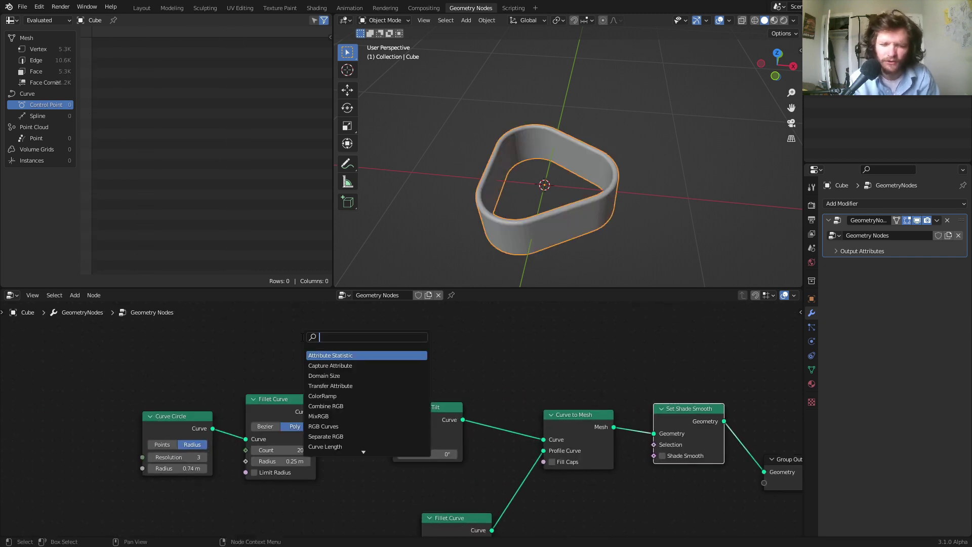
text(spline p)
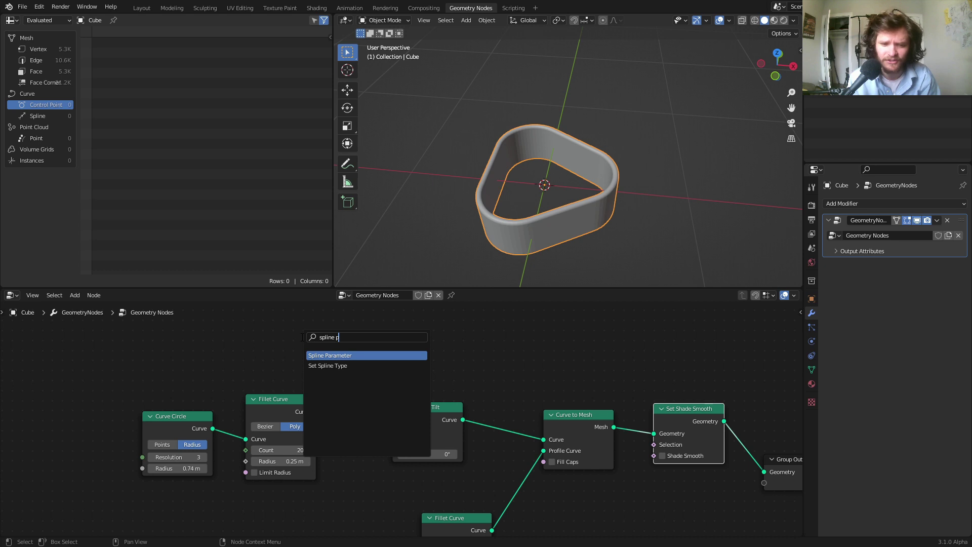
key(Return)
click(242, 345)
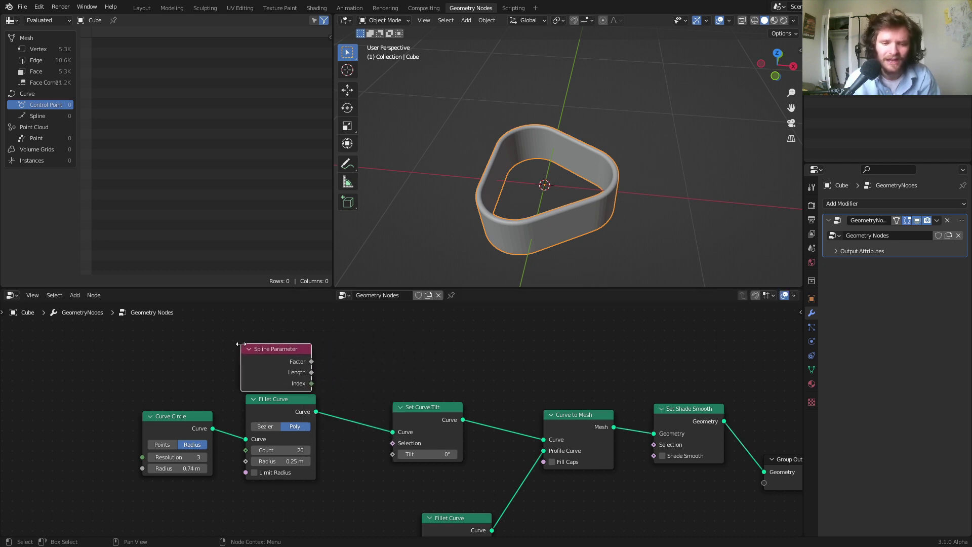
drag(312, 361, 362, 339)
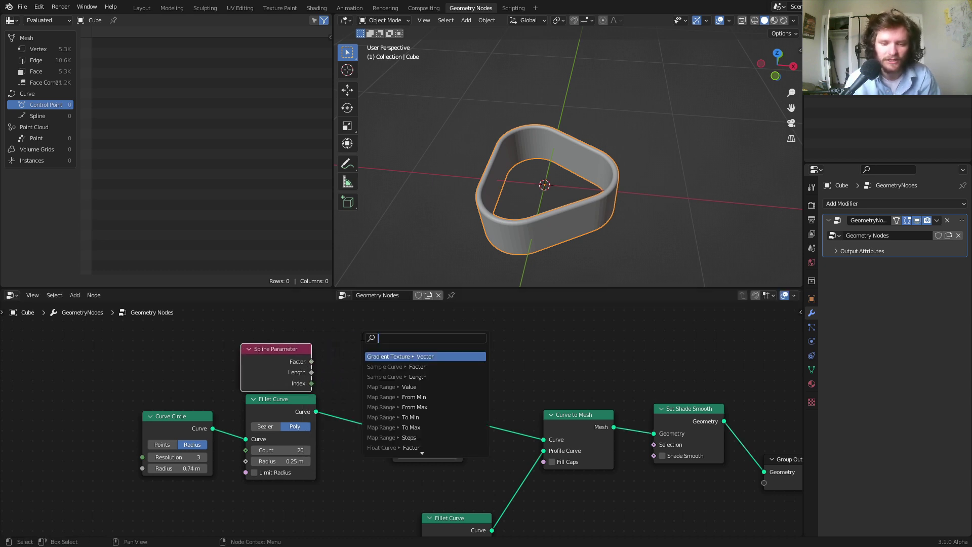
click(343, 345)
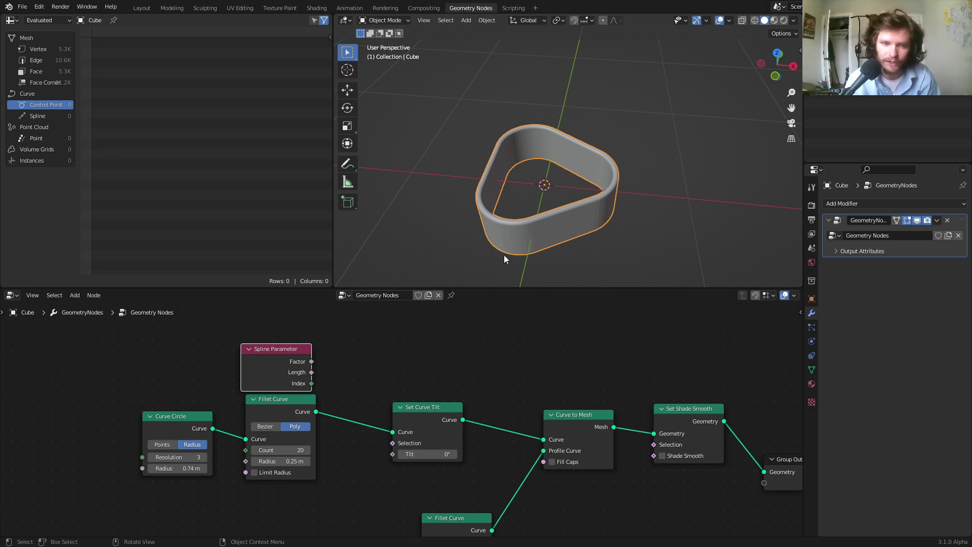
drag(312, 361, 394, 454)
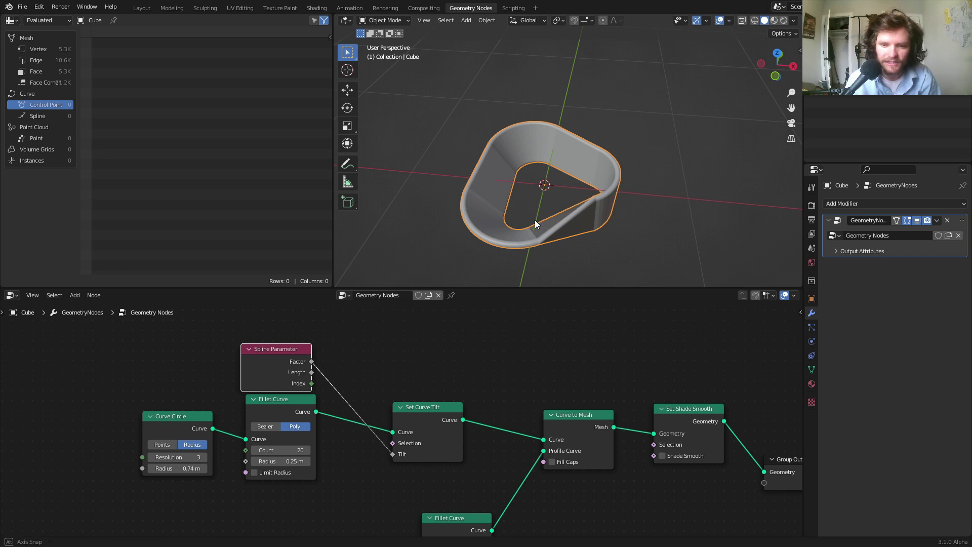
middle_drag(534, 220, 549, 210)
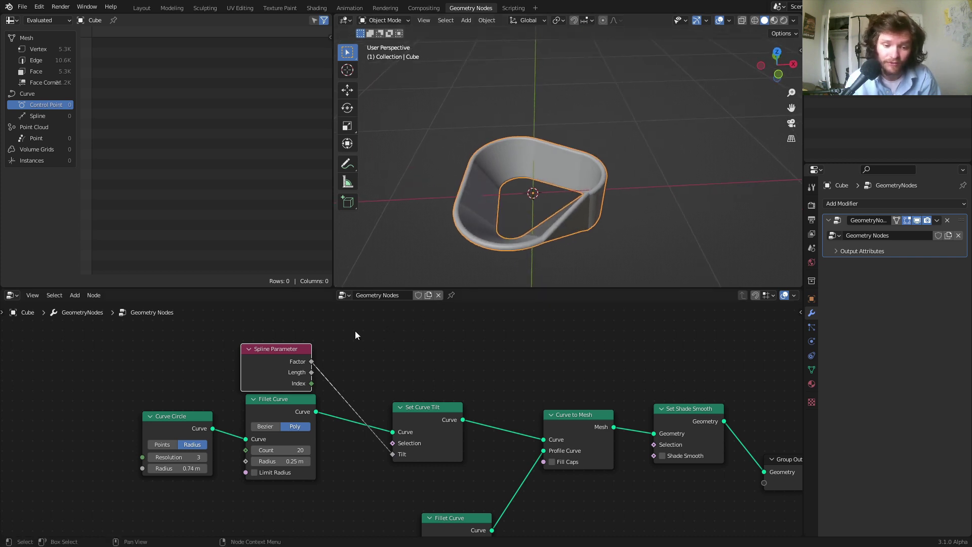
- Move Curve Circle, Fillet Curve and Spline Parameter farther away from Set Curve Tilt to make room between them
drag(82, 480, 264, 424)
key(g)
click(208, 444)
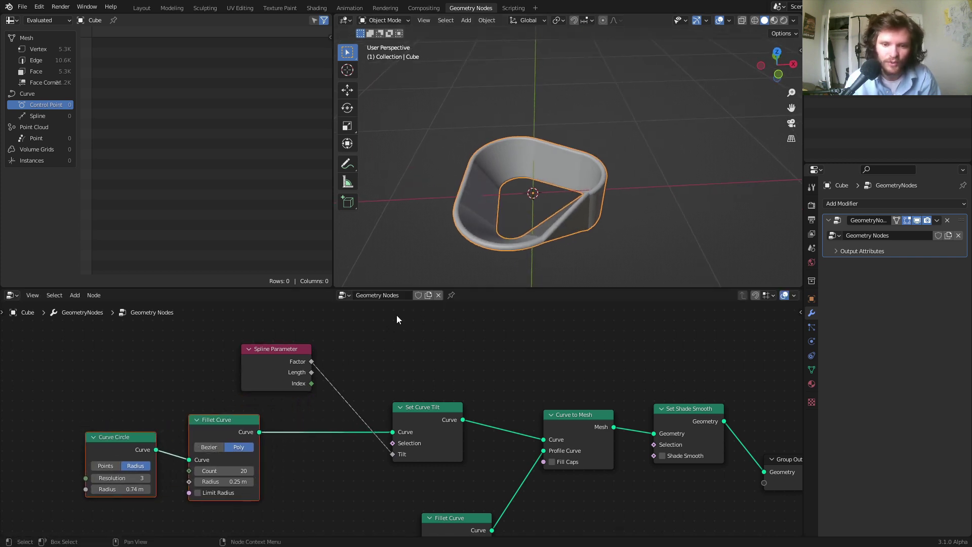
drag(304, 377, 236, 378)
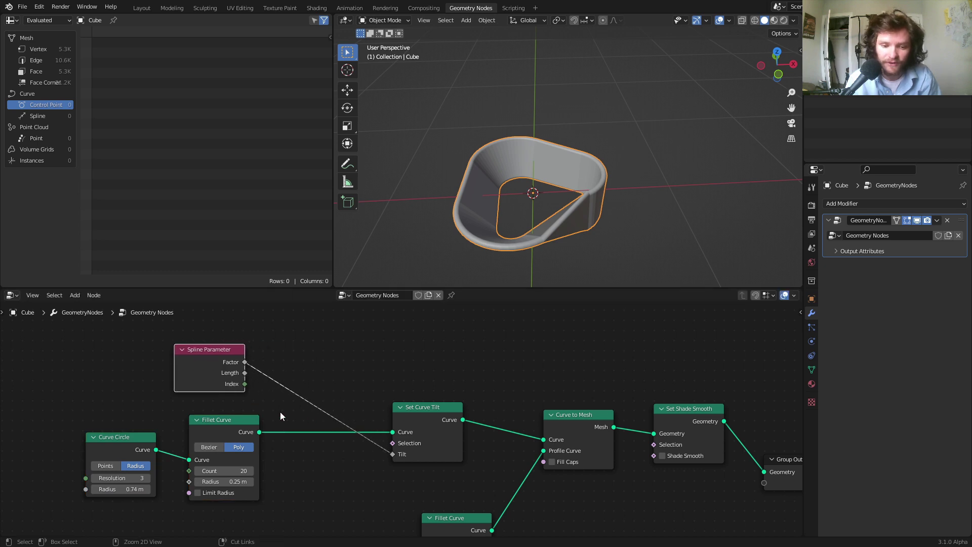
- Try a uniform 49.1° tilt with the Factor link cut, undo it, and reconnect Factor to Tilt
ctrl+right_drag(281, 412, 429, 433)
drag(429, 455, 405, 450)
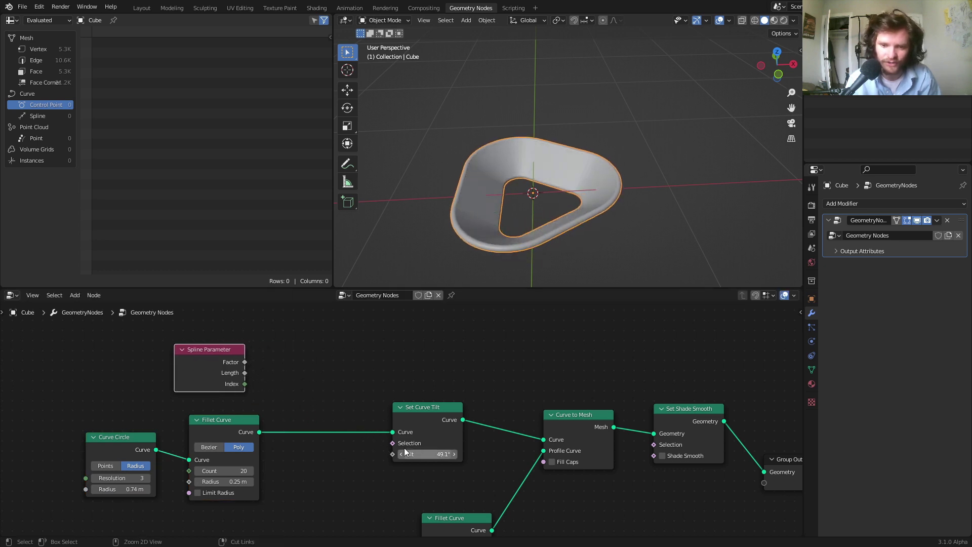
key(ctrl+z)
drag(241, 362, 397, 457)
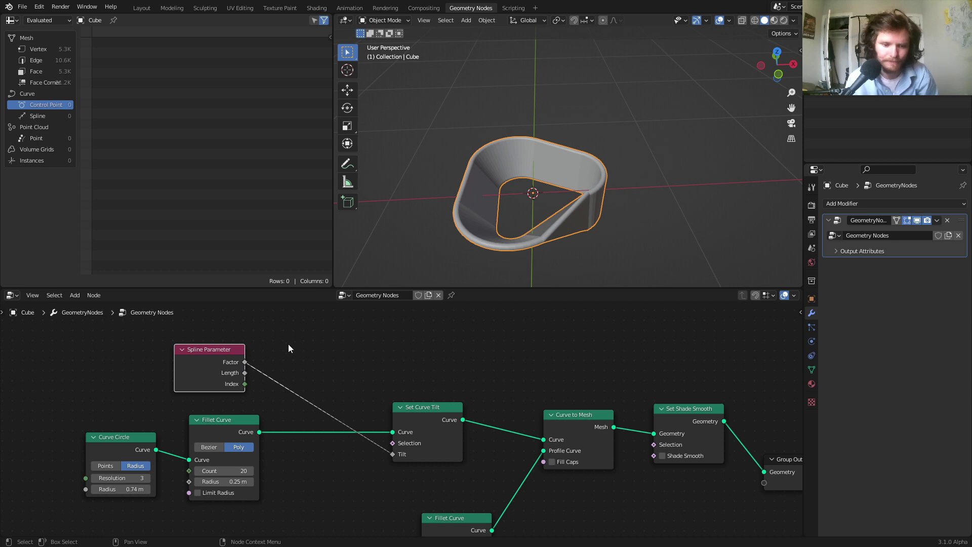
- Insert a Math node set to Multiply by pi between Spline Parameter's Factor and the Tilt of Set Curve Tilt
key(shift+a)
text(math)
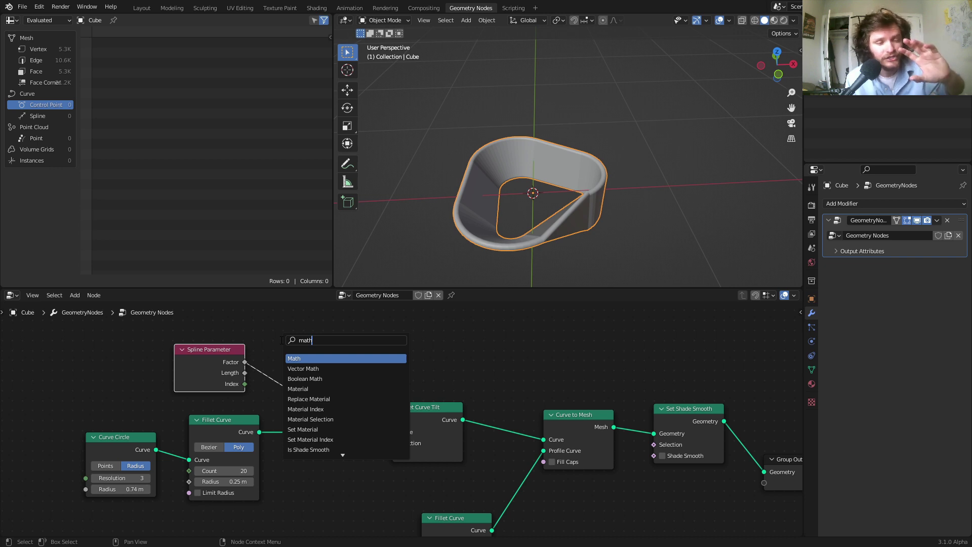
key(Return)
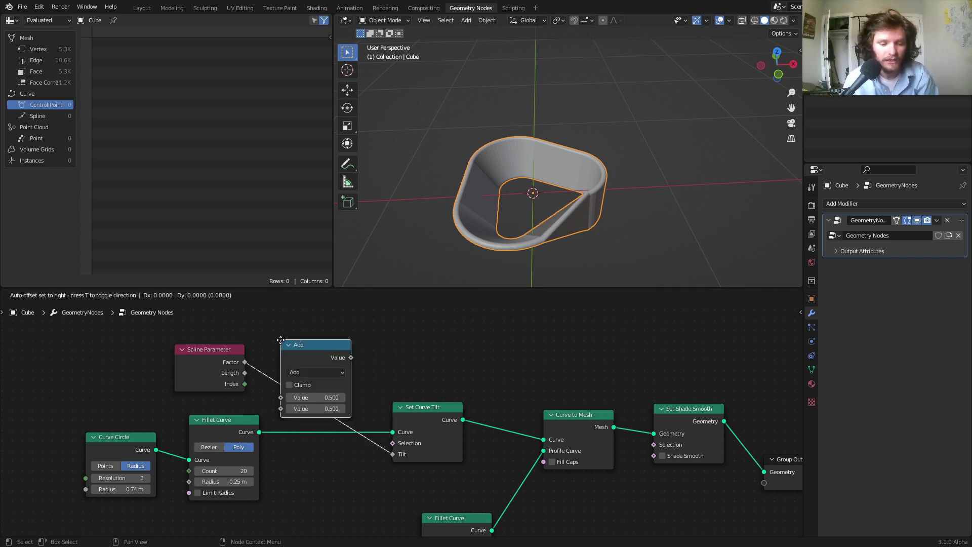
click(281, 340)
click(298, 372)
key(m)
click(317, 408)
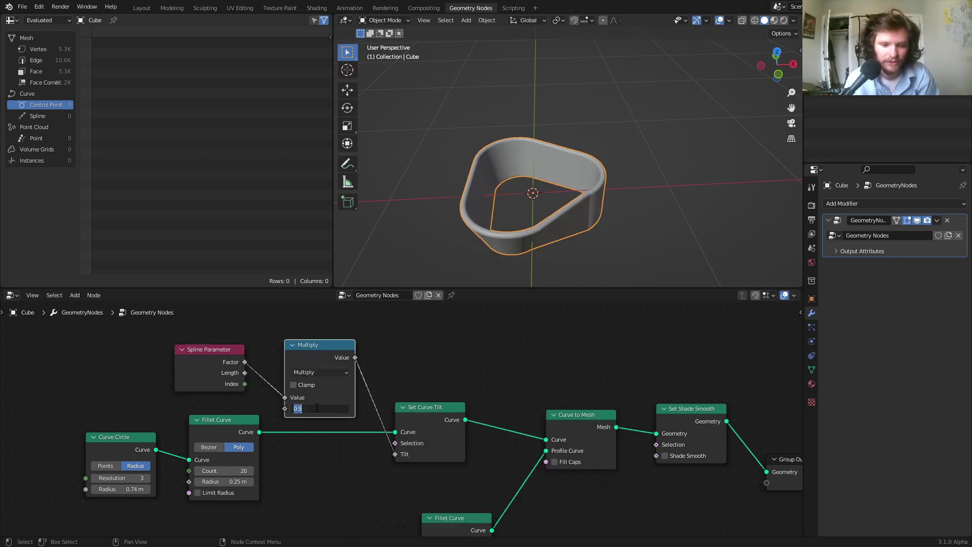
text(pi)
key(Return)
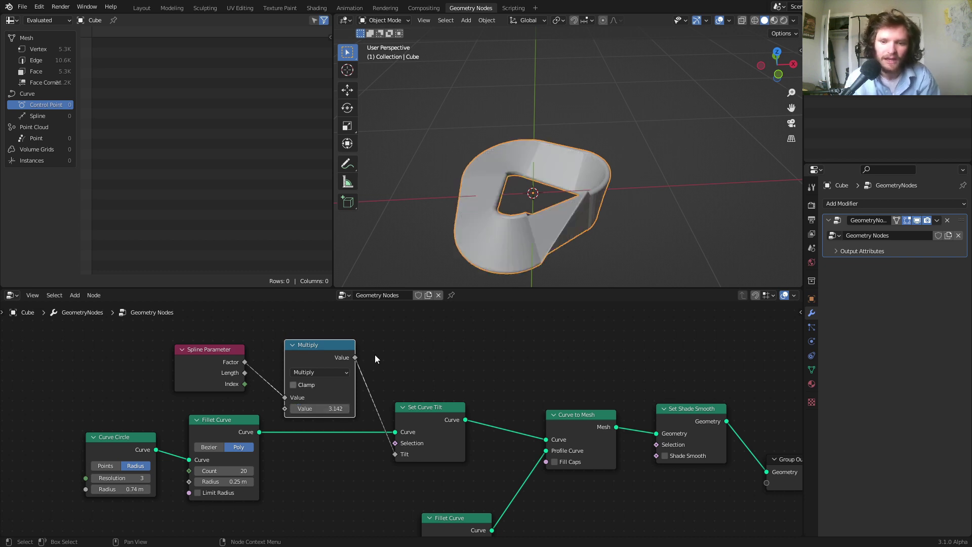
- Examine the twisted ring's surface, preview the Fillet Curve output alone to check its points, and return the preview to Set Shade Smooth
middle_drag(555, 177, 571, 232)
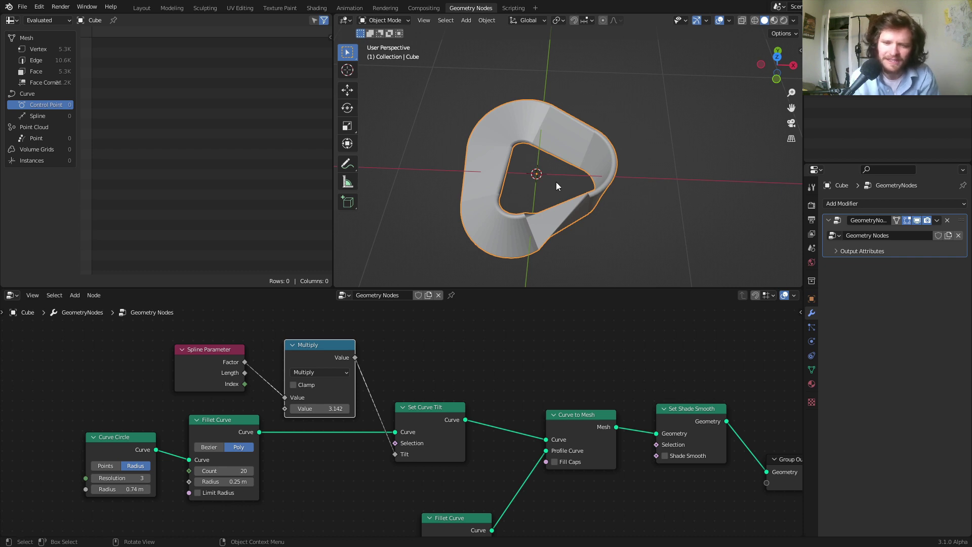
middle_drag(533, 215, 599, 189)
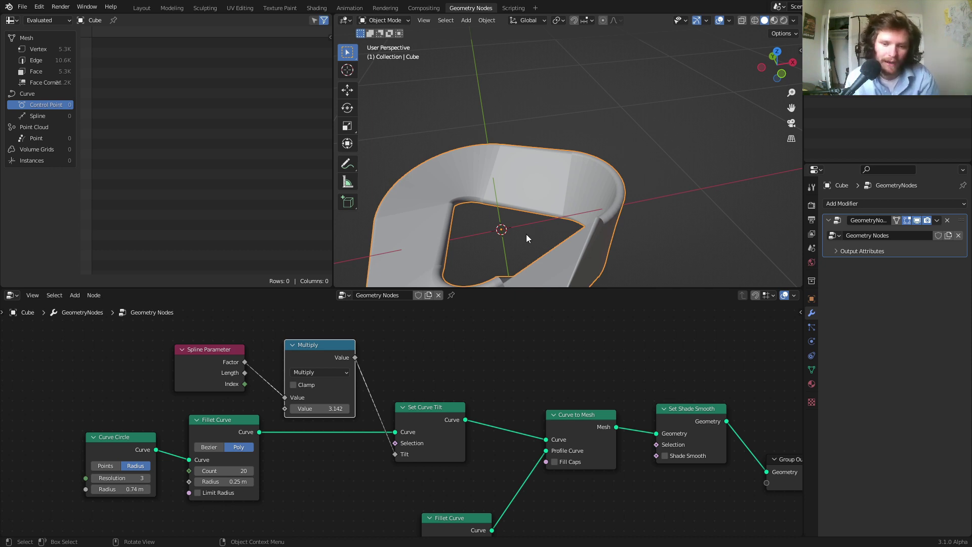
middle_drag(527, 234, 521, 187)
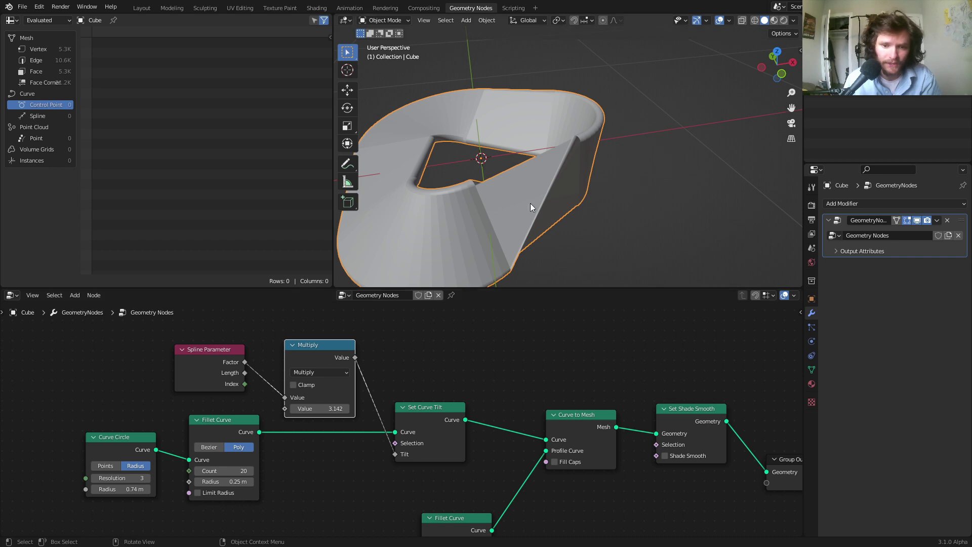
middle_drag(530, 203, 578, 180)
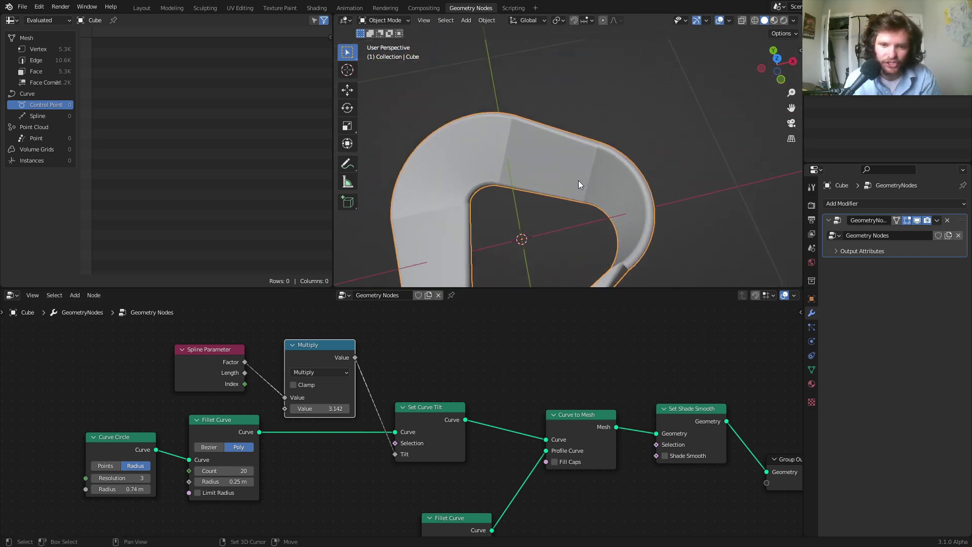
ctrl+shift+click(214, 413)
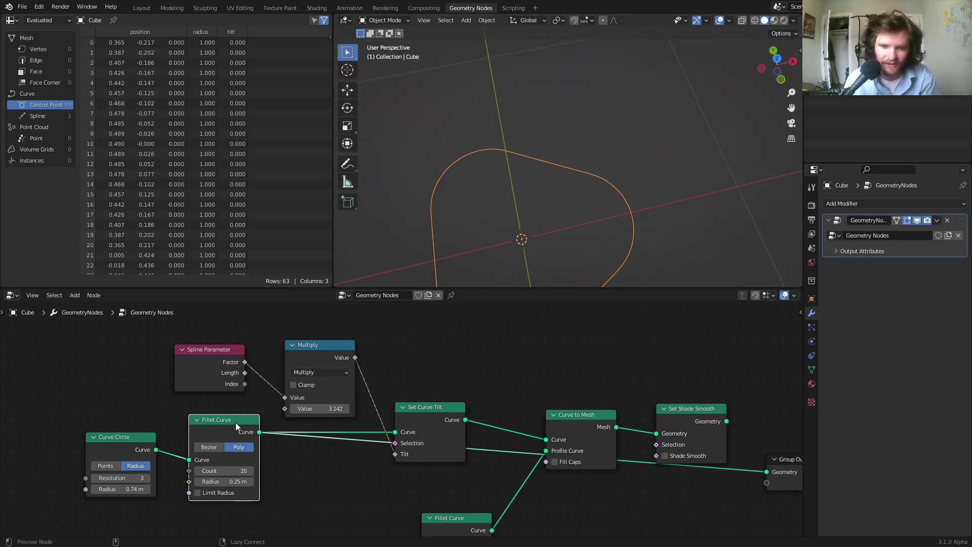
key(Tab)
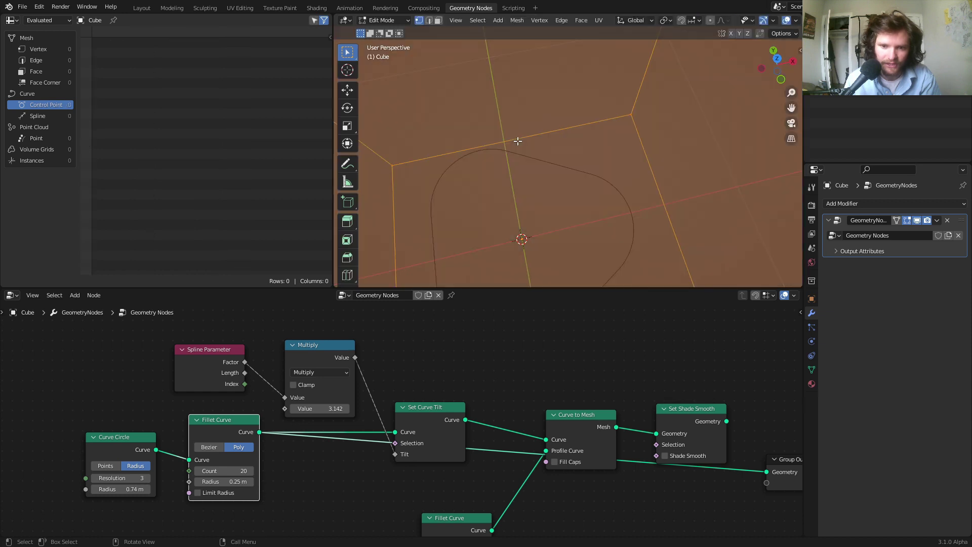
key(Tab)
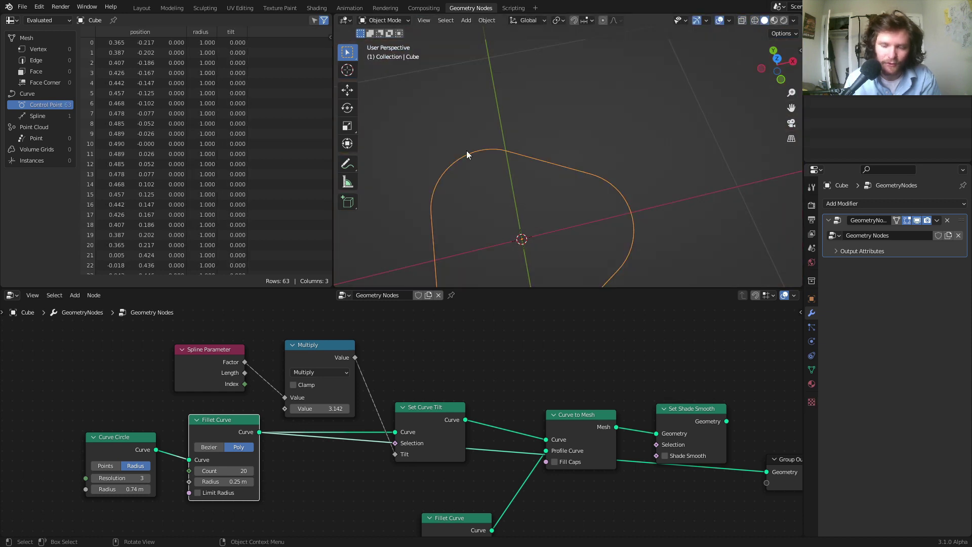
mouse_move(468, 152)
middle_down()
mouse_move(533, 104)
mouse_move(593, 93)
middle_up()
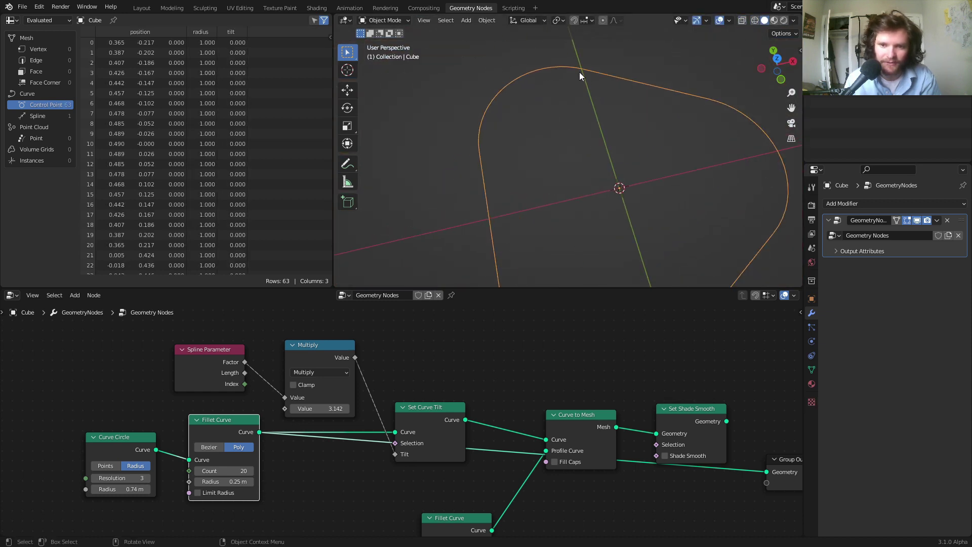
scroll(515, 156, down, 3)
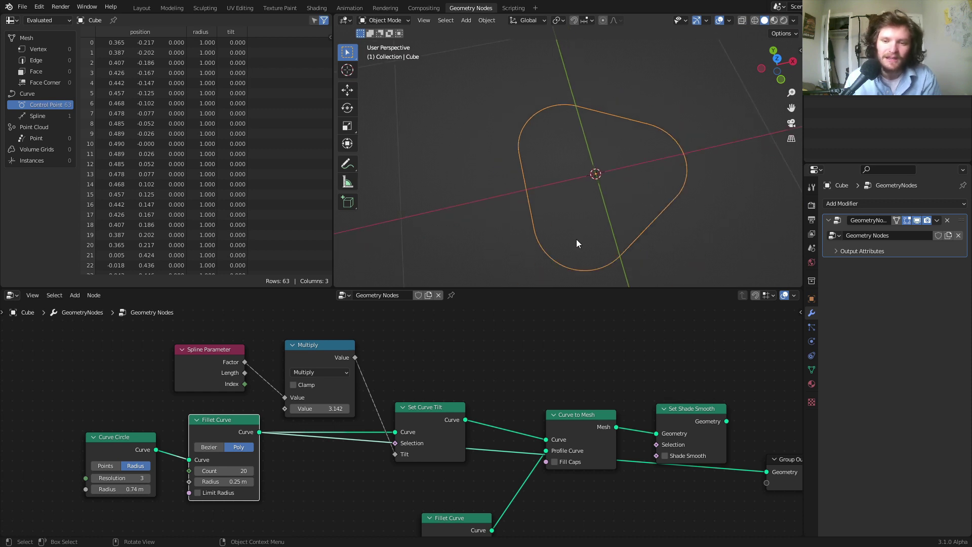
ctrl+shift+click(691, 415)
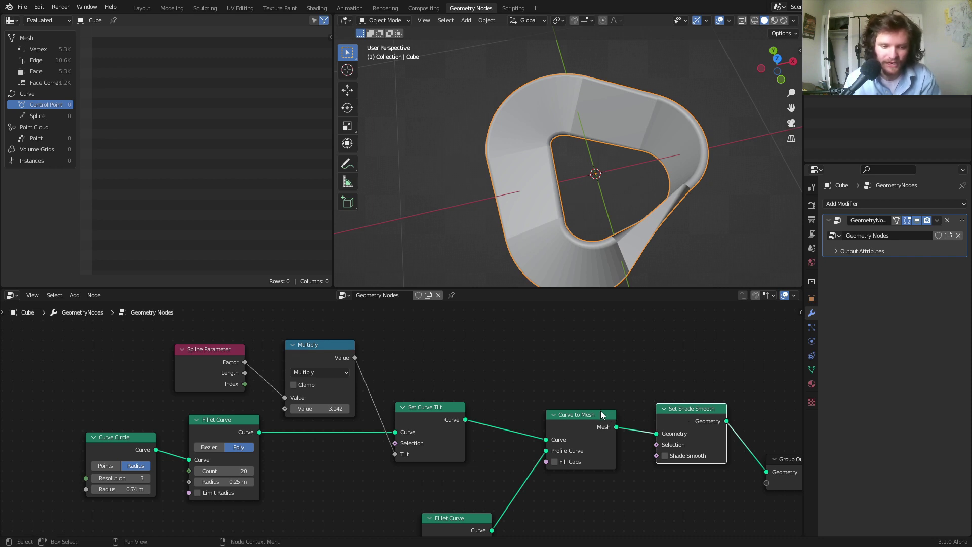
- Make room and insert a Resample Curve node between Fillet Curve and Set Curve Tilt, with its Count set to 100
drag(40, 502, 121, 427)
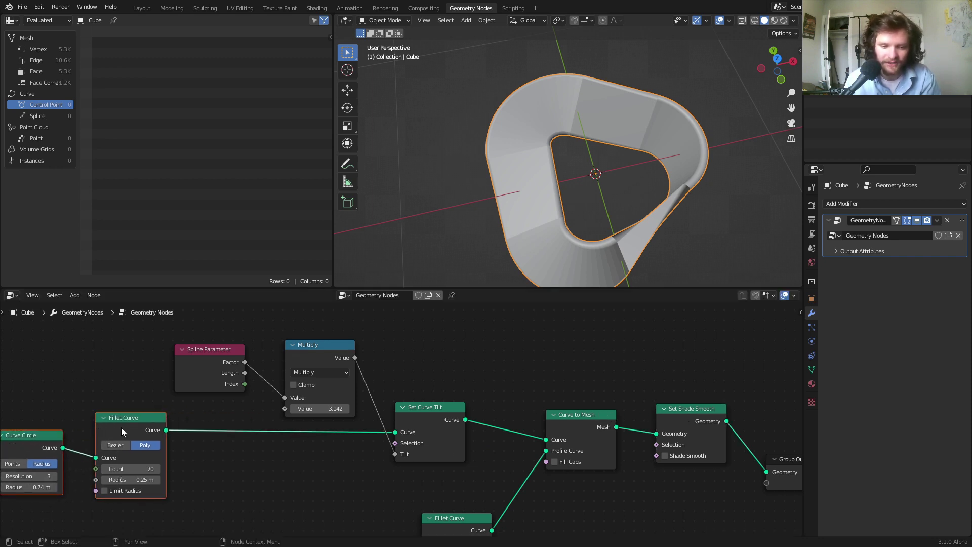
middle_drag(122, 431, 153, 417)
key(shift+a)
text(resa)
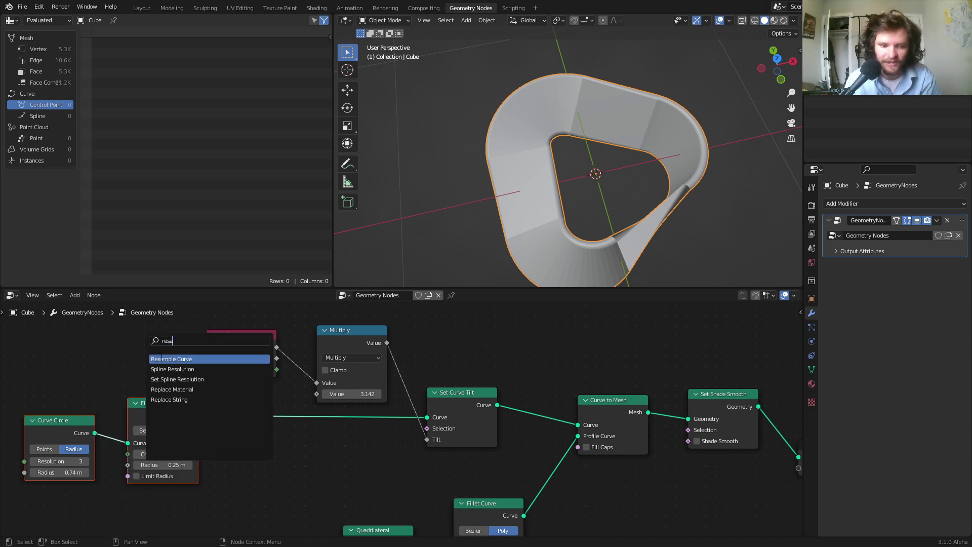
key(Return)
click(274, 425)
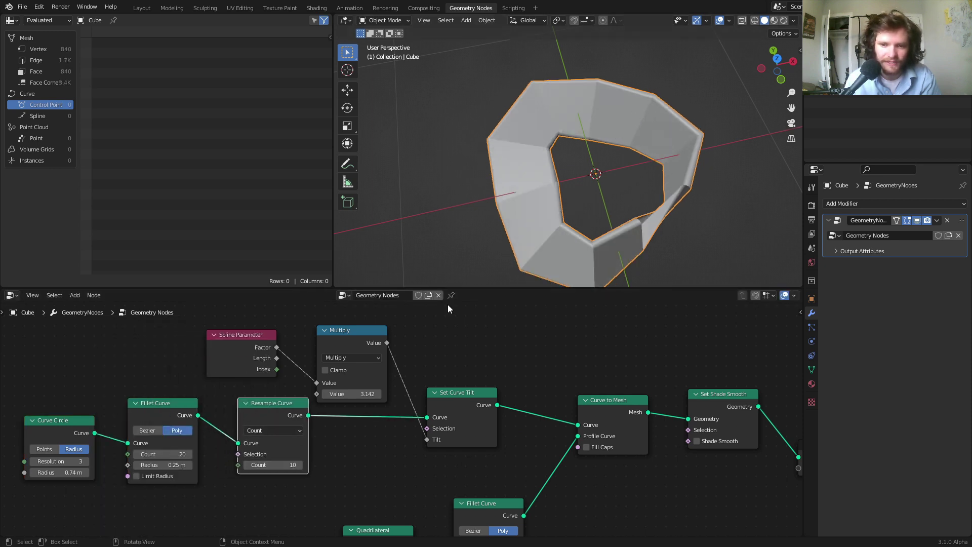
drag(274, 464, 309, 465)
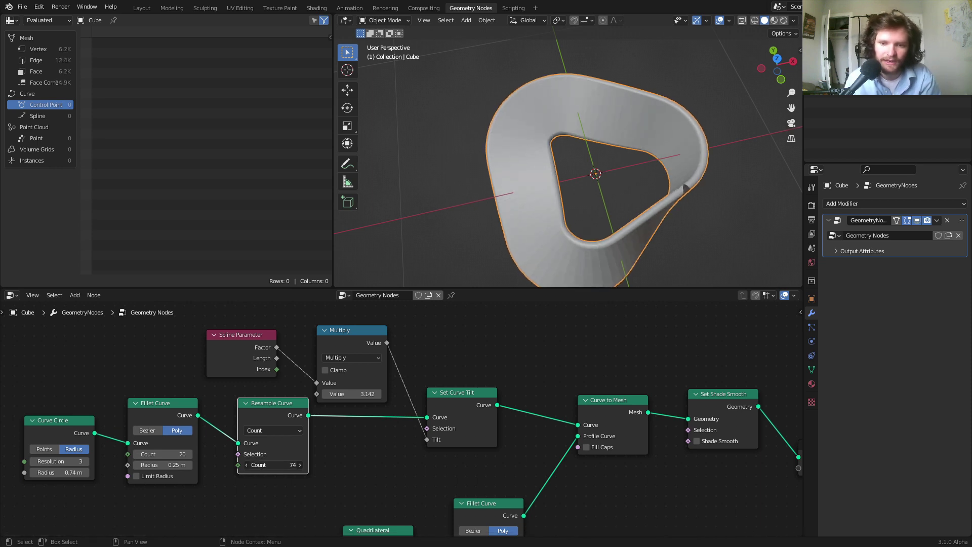
click(267, 467)
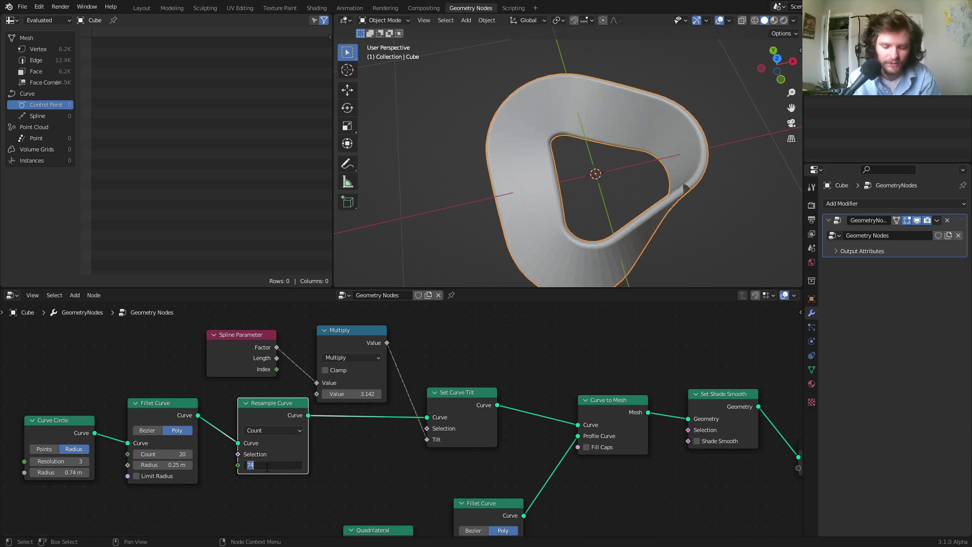
text(100)
key(Return)
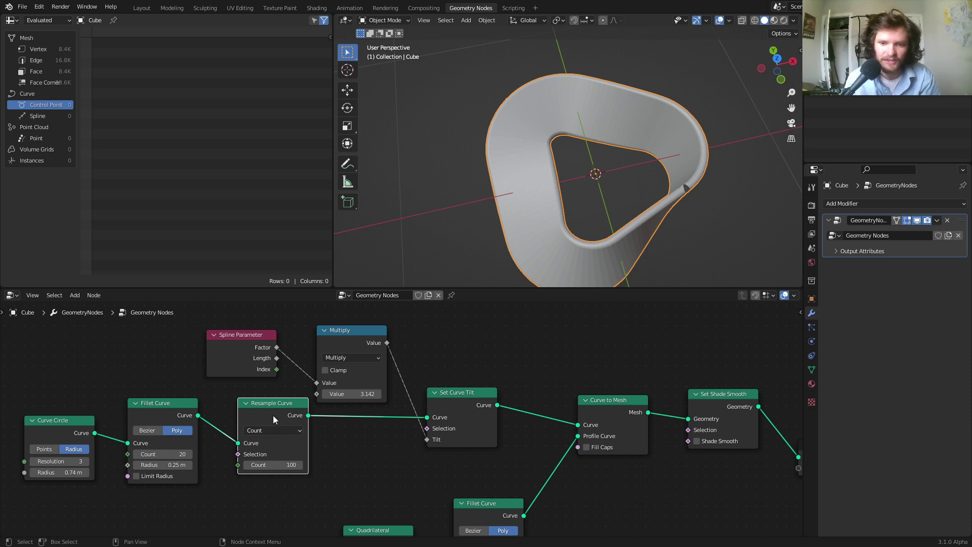
- Compare the ring with Resample Curve muted and enabled, and examine the seam where its ends meet up close
key(m)
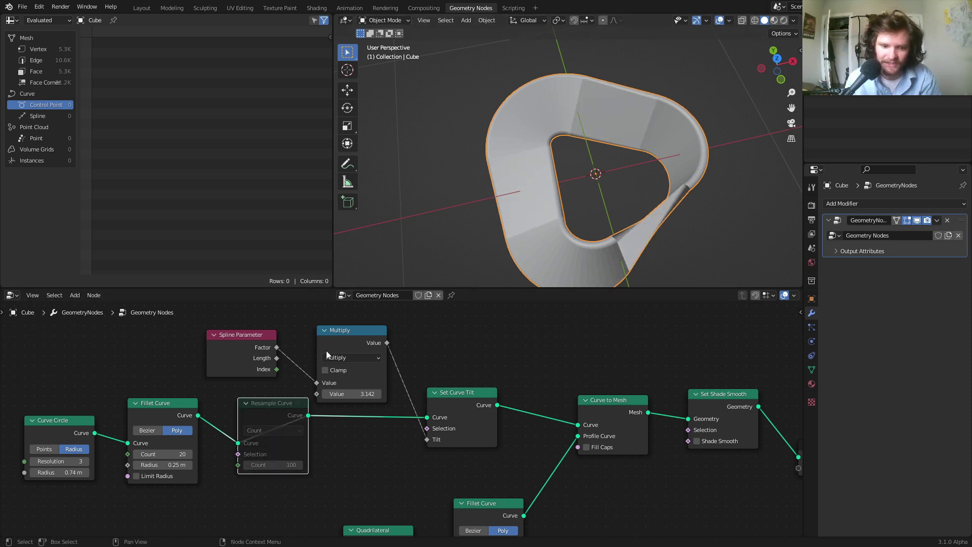
key(m)
middle_drag(681, 235, 551, 123)
scroll(541, 182, up, 2)
scroll(545, 193, up, 2)
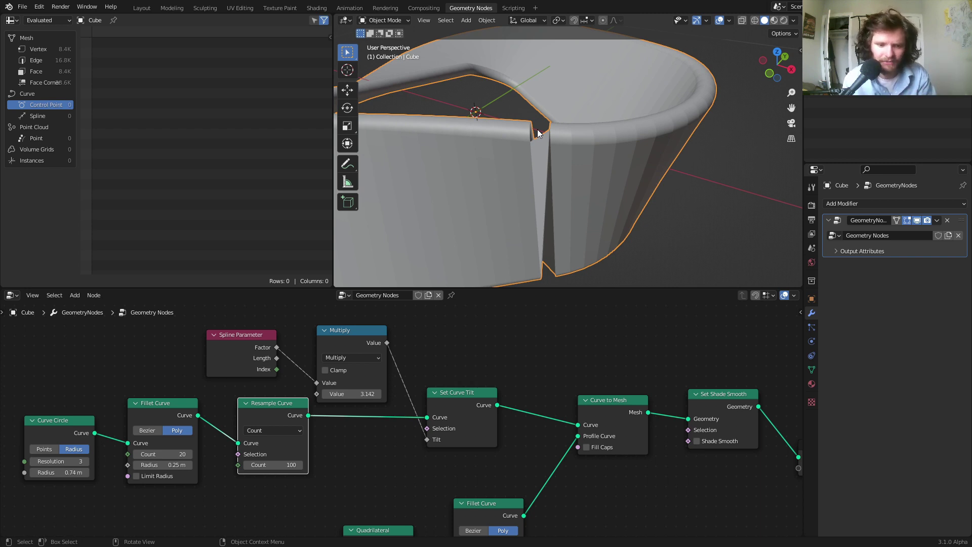
- Try a Resample Curve Count of 2000 and test animation playback, returning to the first frame
drag(288, 464, 372, 464)
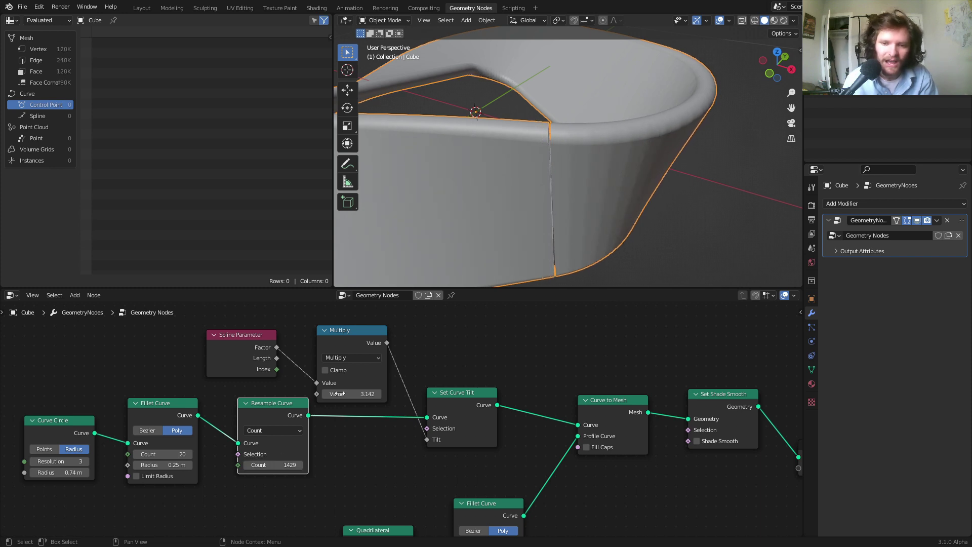
click(279, 466)
text(2000)
key(Return)
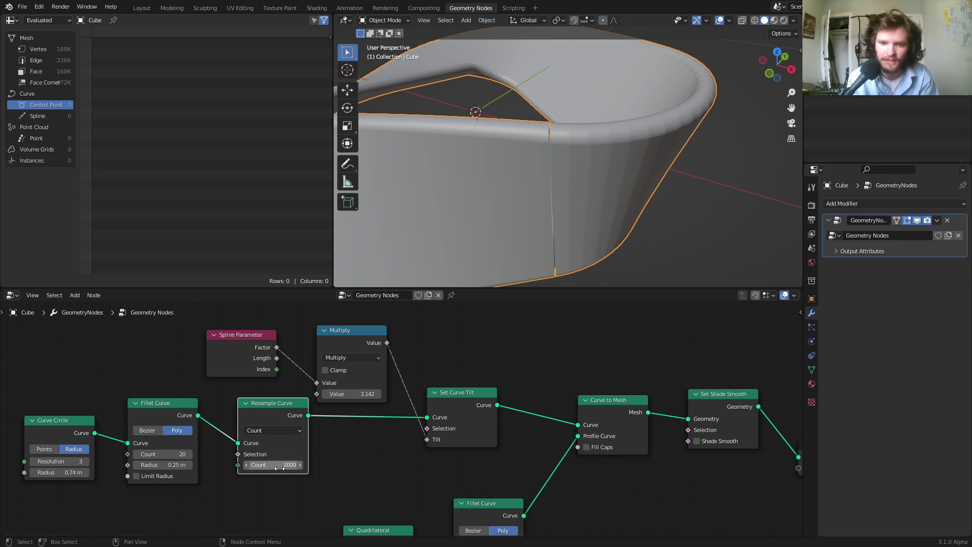
scroll(567, 122, down, 6)
key(space)
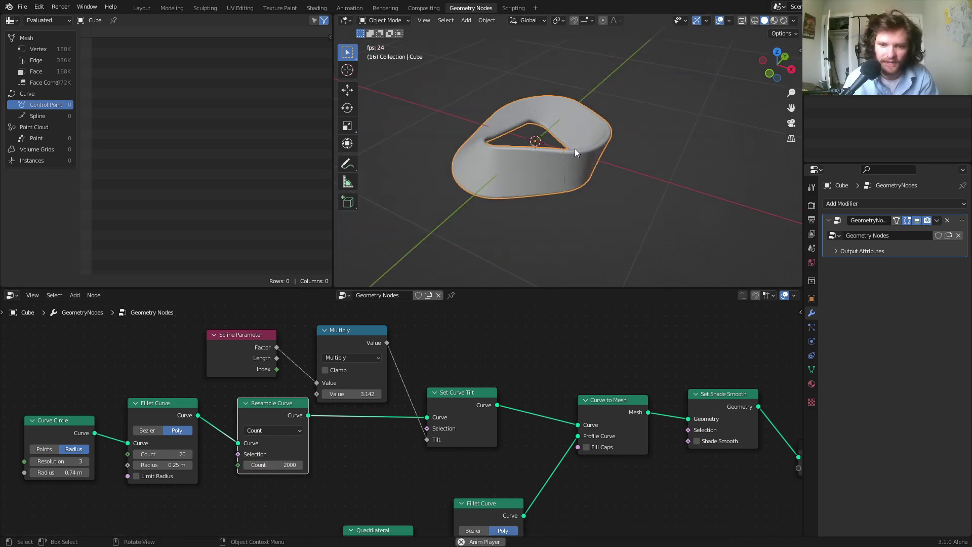
key(space)
key(shift+Left)
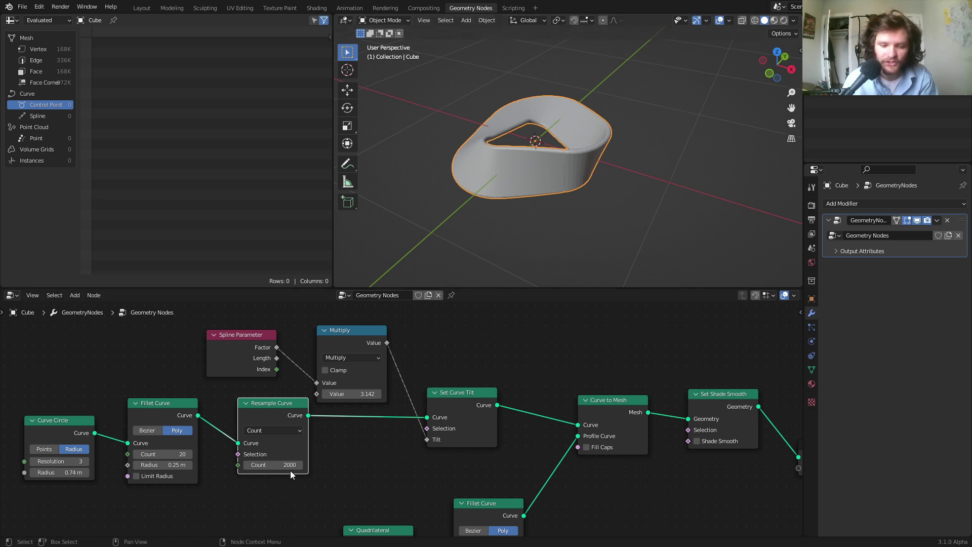
- Set the Resample Curve Count to 200 and examine the ring's seam
click(281, 466)
text(200)
key(Return)
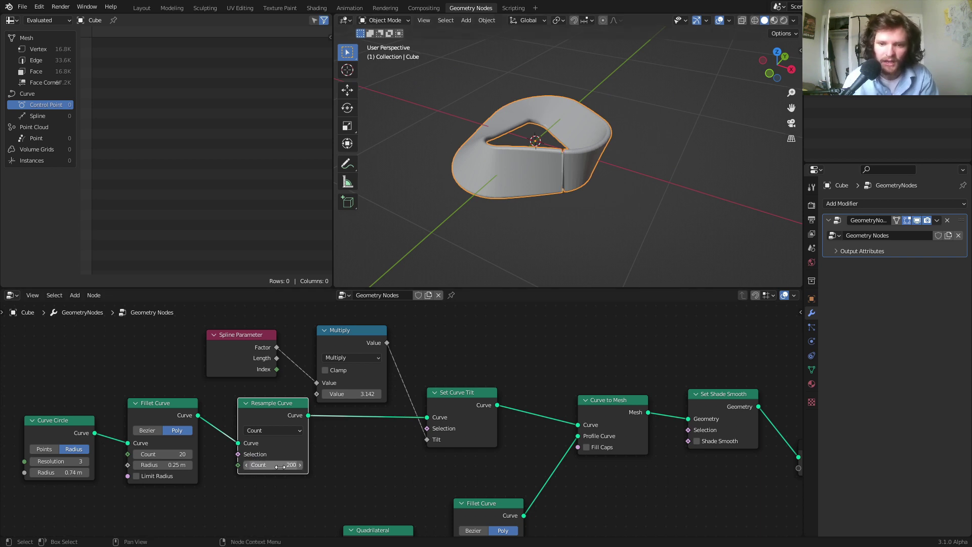
scroll(572, 224, up, 6)
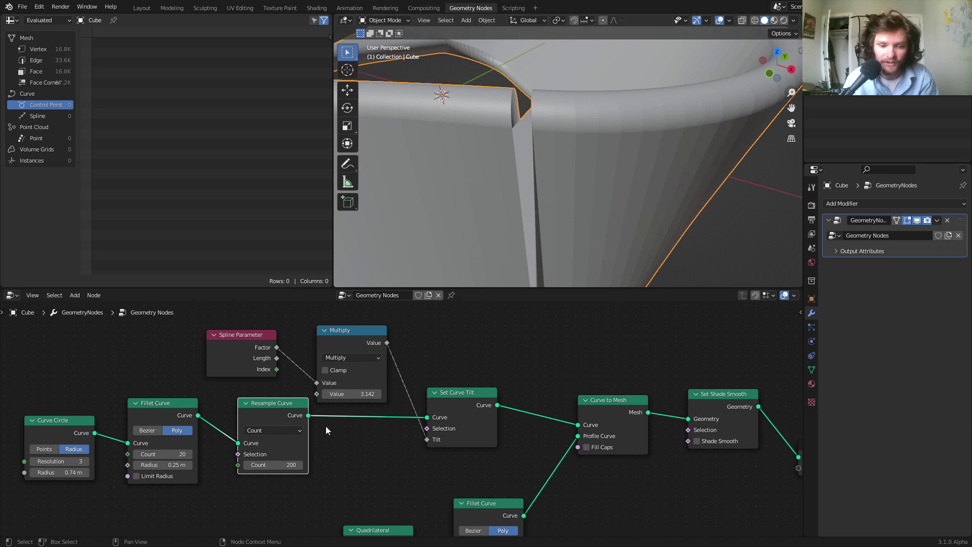
- Insert a Set Spline Cyclic node with Cyclic off between Resample Curve and Set Curve Tilt
key(shift+a)
click(257, 333)
text(set s)
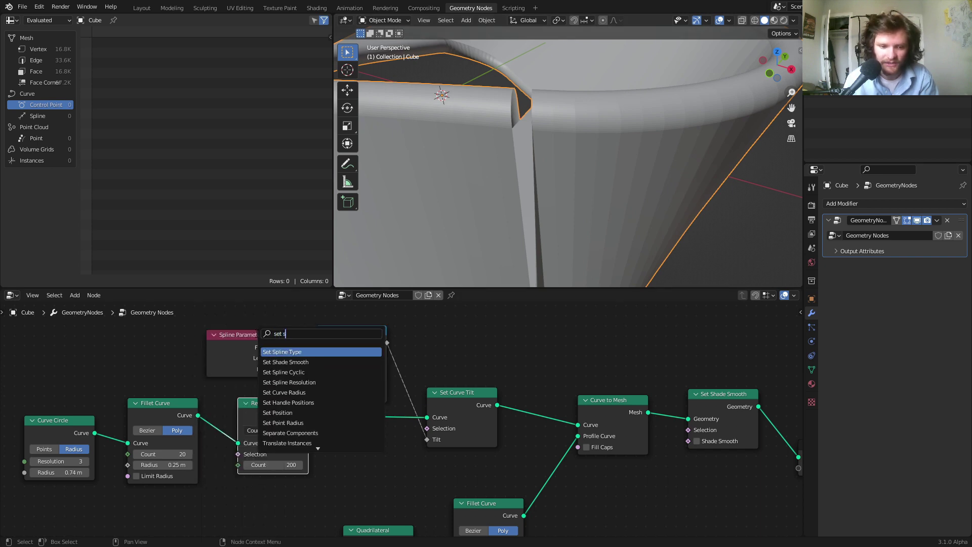
text(plin)
key(Down)
key(Return)
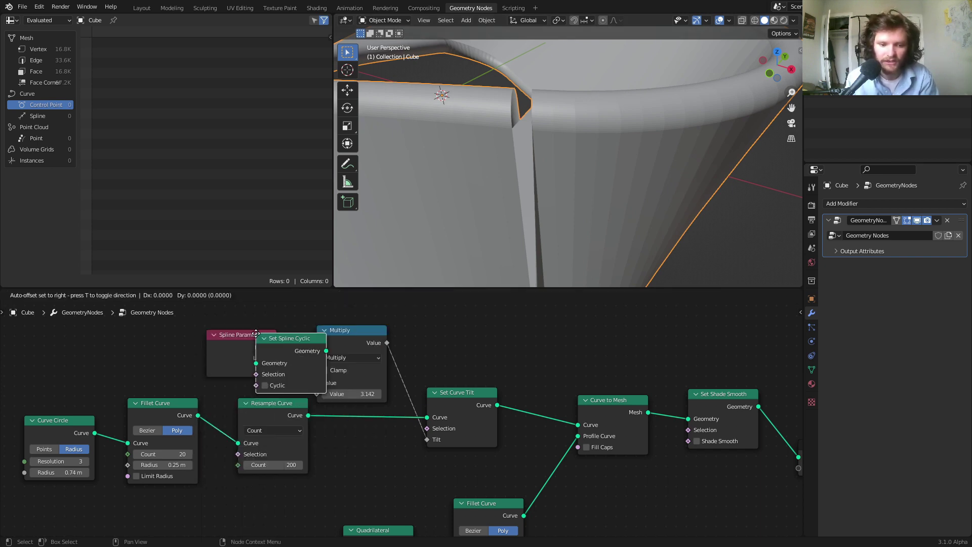
click(330, 408)
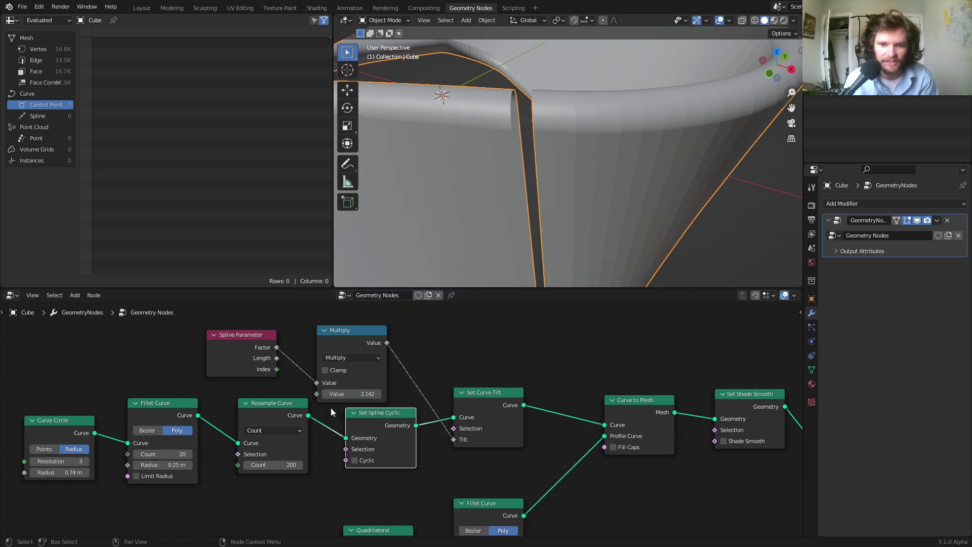
- Compare the ring's seam with Set Spline Cyclic muted and enabled, leaving the node enabled
scroll(511, 187, down, 1)
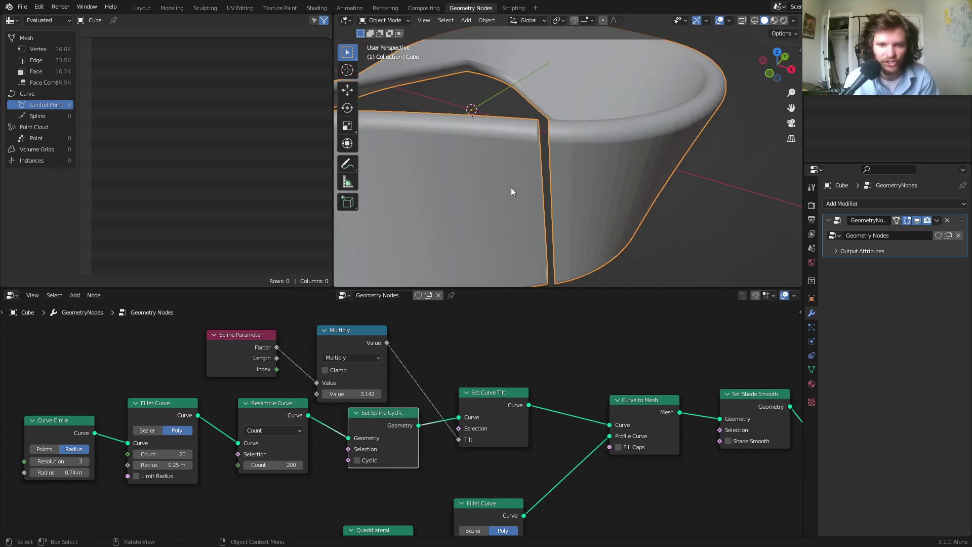
key(m)
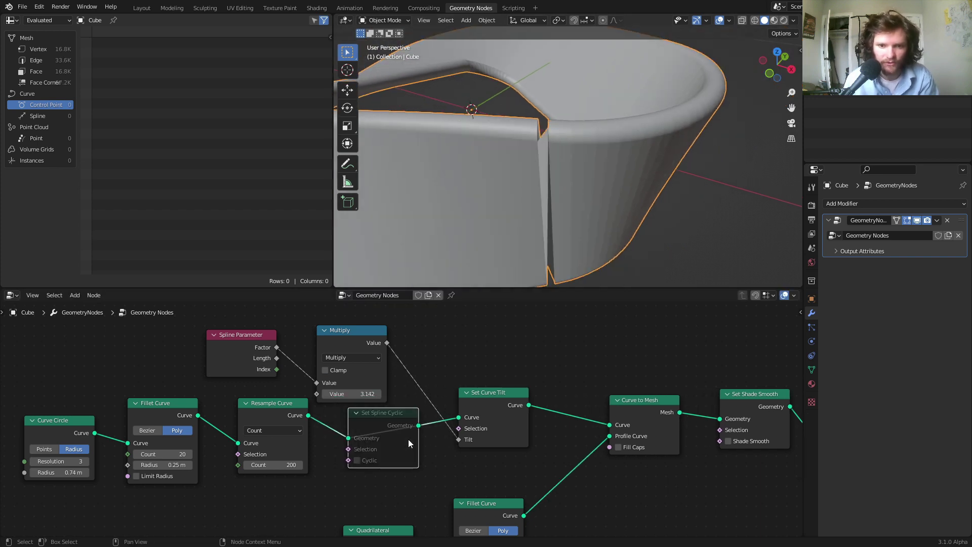
key(m)
key(m)
key(m)
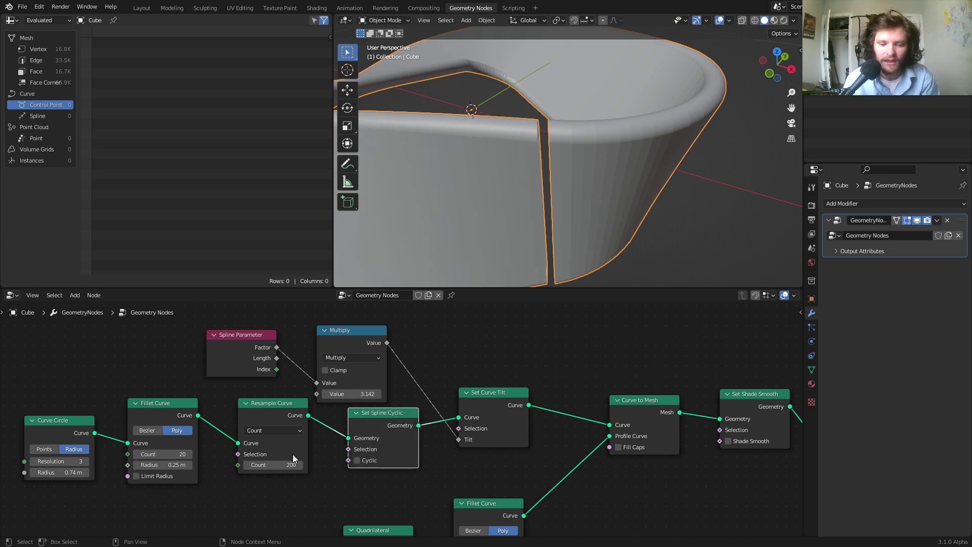
- Raise the Resample Curve Count to 1280 and check the whole ring
drag(282, 465, 324, 464)
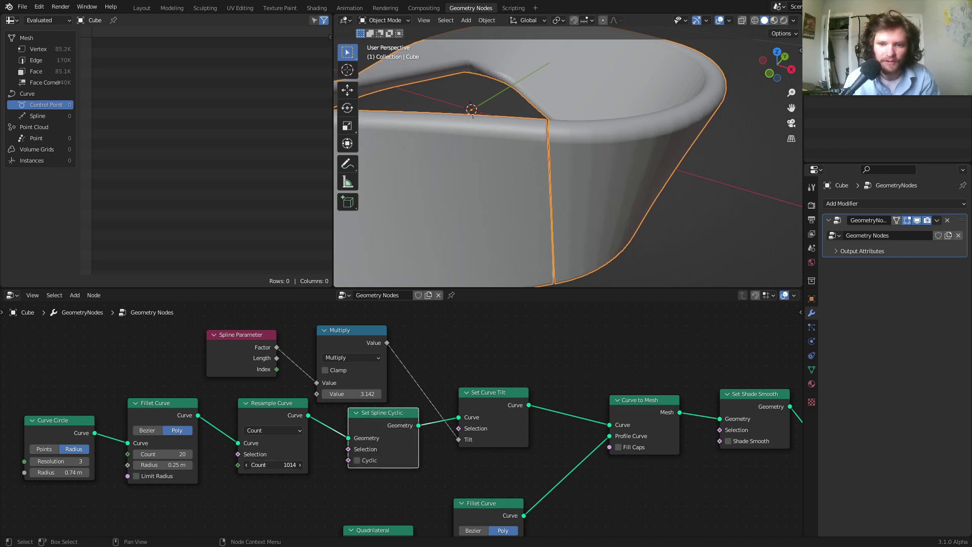
scroll(512, 126, down, 5)
middle_drag(546, 129, 574, 174)
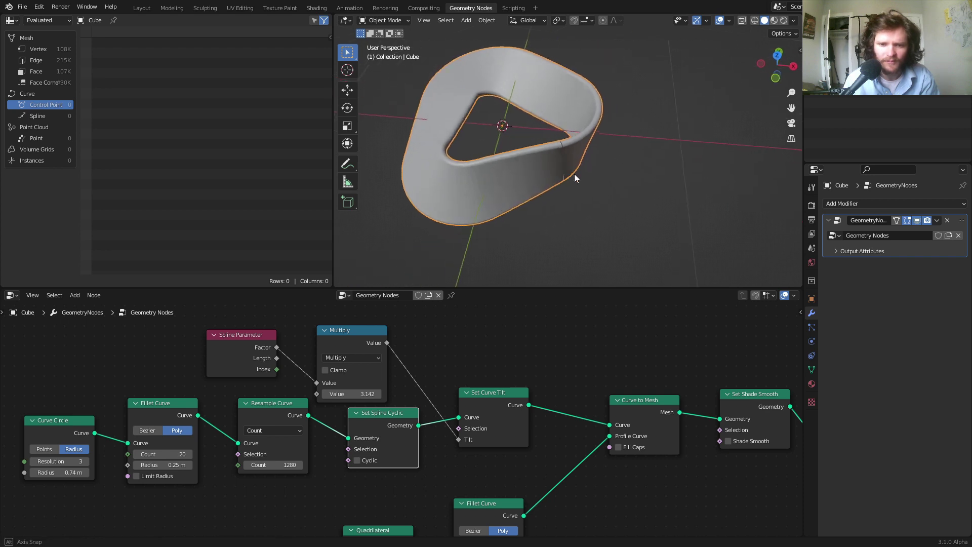
- Compare the ring with Shade Smooth enabled and disabled, leaving the option disabled
middle_drag(674, 355, 424, 371)
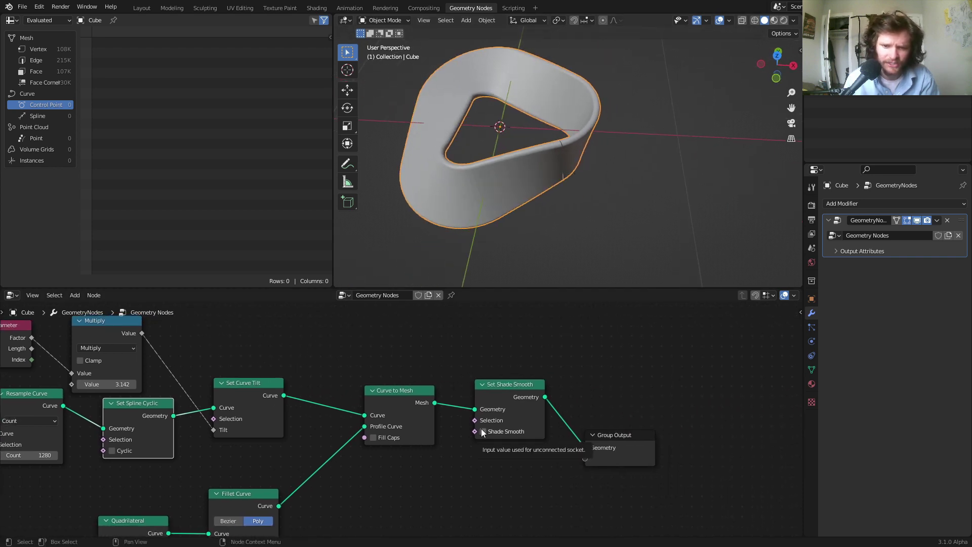
click(482, 430)
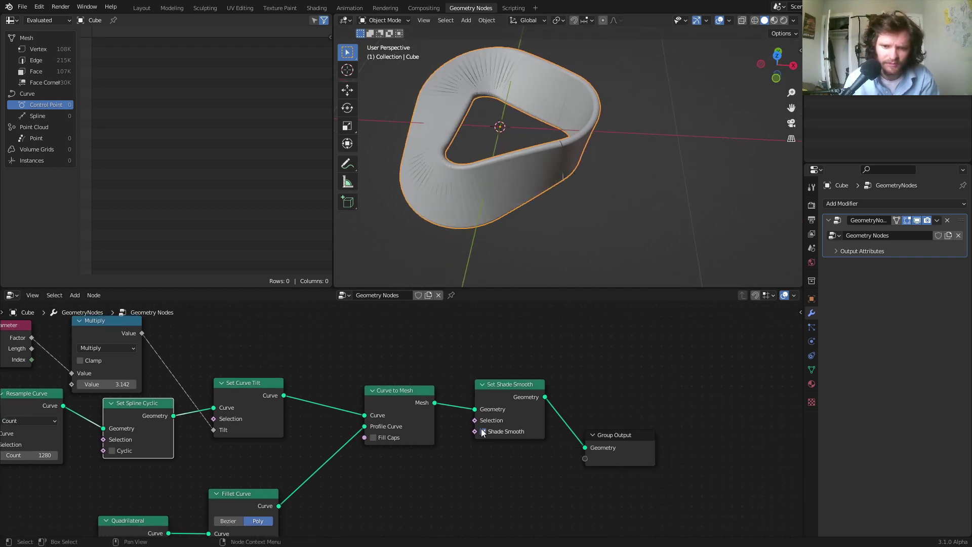
scroll(509, 94, up, 6)
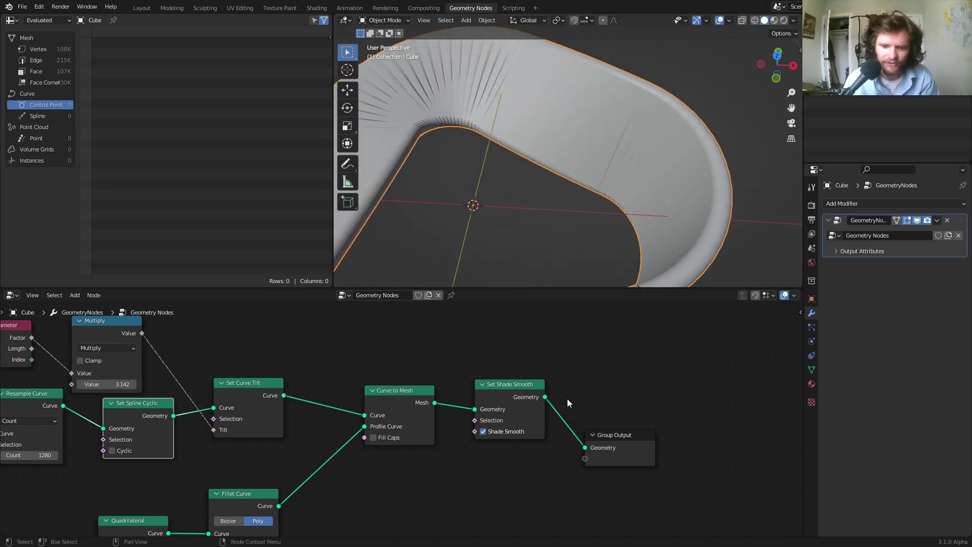
click(482, 430)
scroll(528, 192, down, 5)
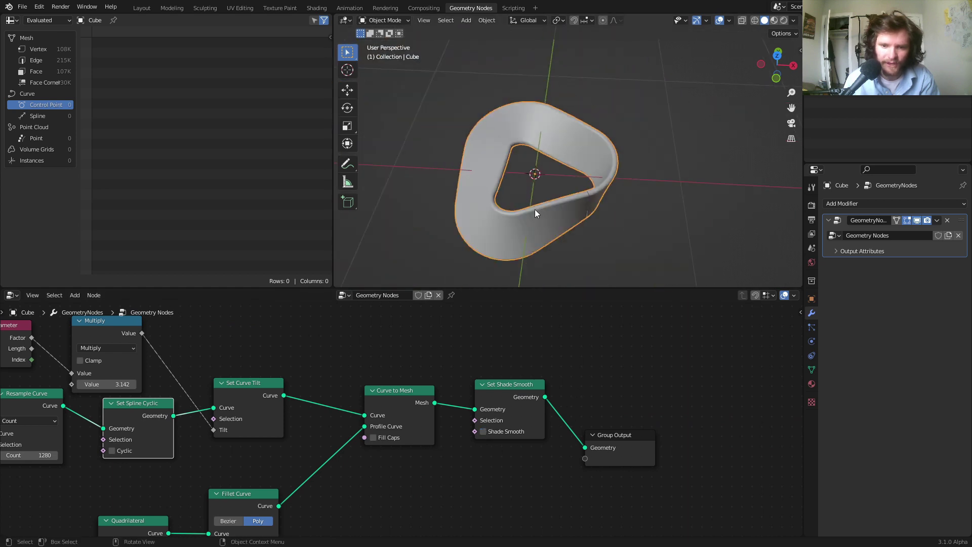
- Try a Resample Curve Count of 2765, examine the ring's seam and surface, and undo the change
mouse_move(535, 208)
middle_down()
mouse_move(509, 193)
mouse_move(513, 159)
mouse_move(521, 187)
middle_up()
scroll(539, 197, up, 5)
middle_drag(131, 417, 411, 384)
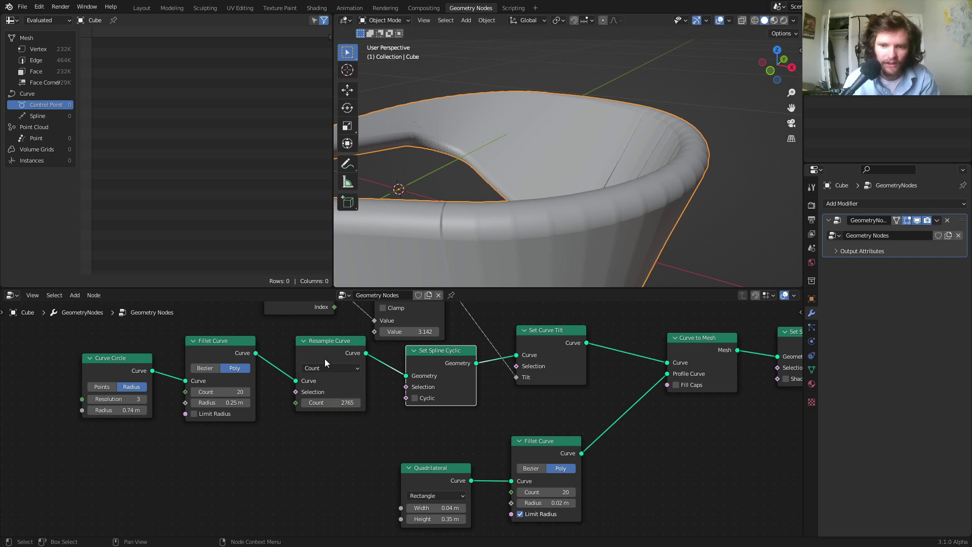
scroll(495, 186, down, 1)
middle_drag(498, 182, 561, 209)
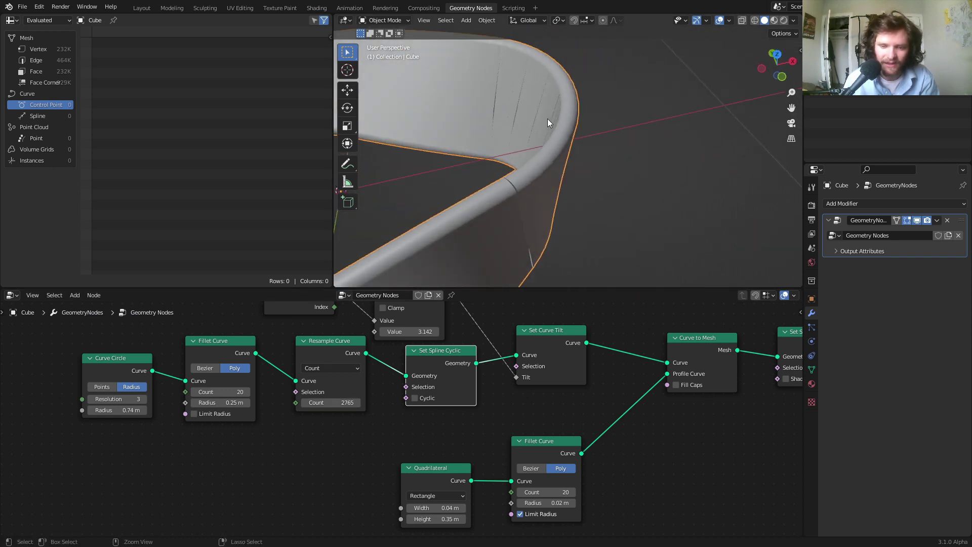
key(ctrl+z)
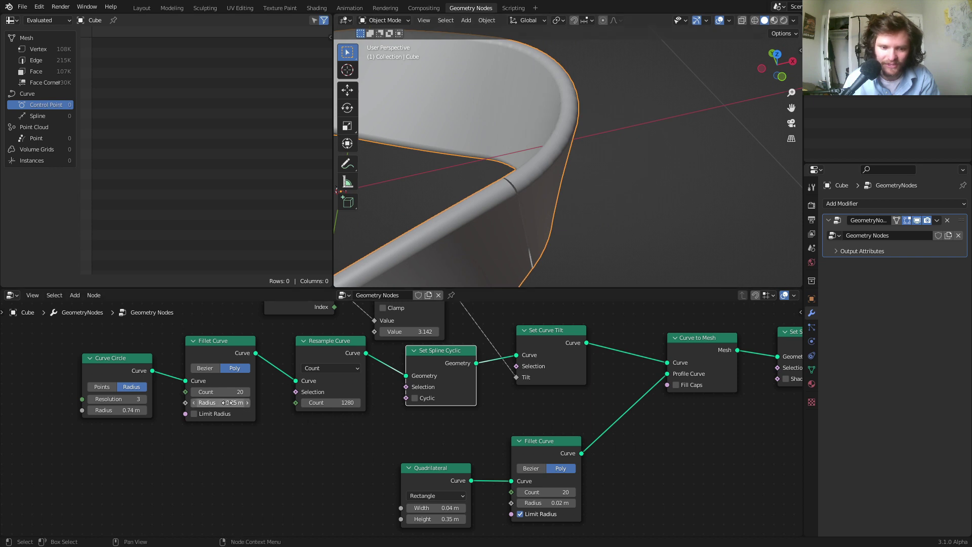
- Try a radius of 0.3 m on the main Fillet Curve and a different Curve Circle radius, undoing both changes
drag(226, 402, 238, 402)
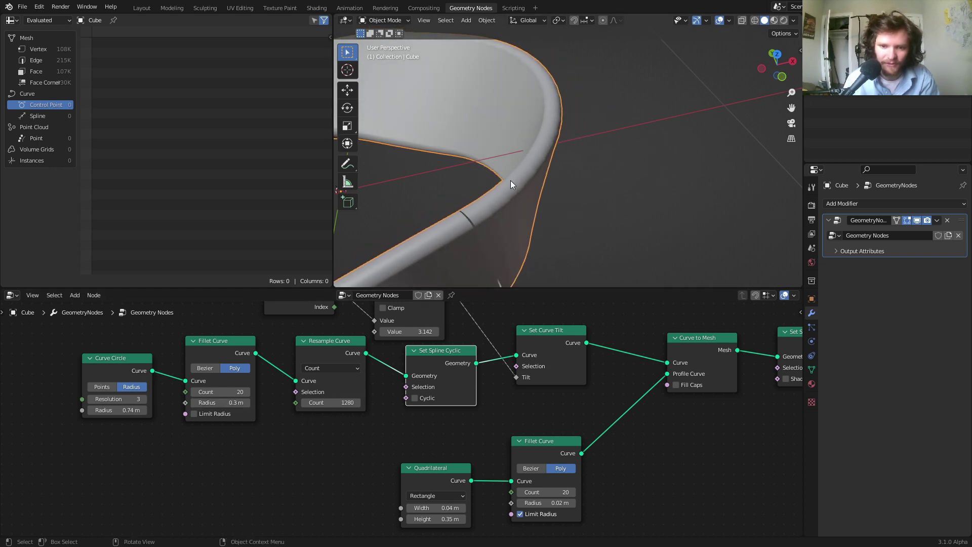
key(ctrl+z)
scroll(522, 159, down, 7)
middle_drag(522, 159, 508, 202)
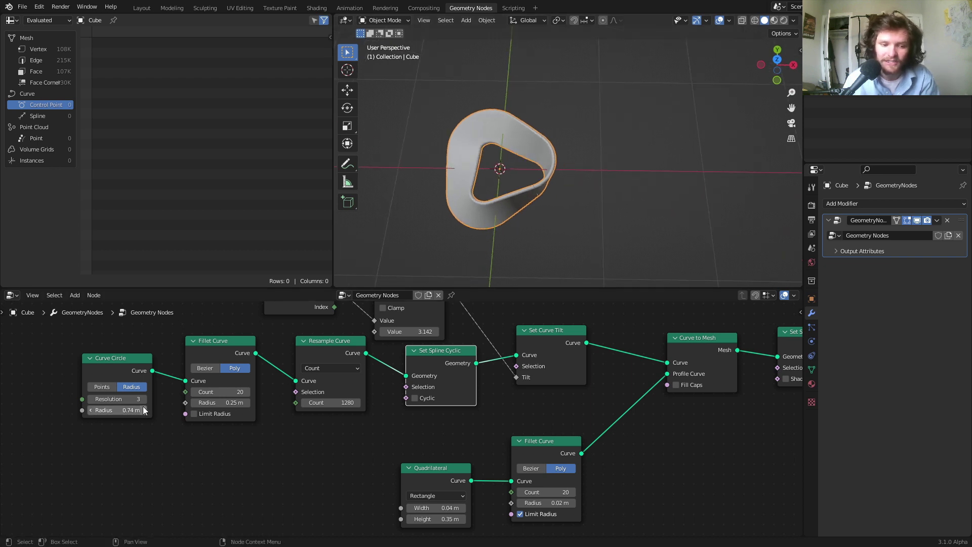
drag(143, 411, 103, 410)
key(ctrl+z)
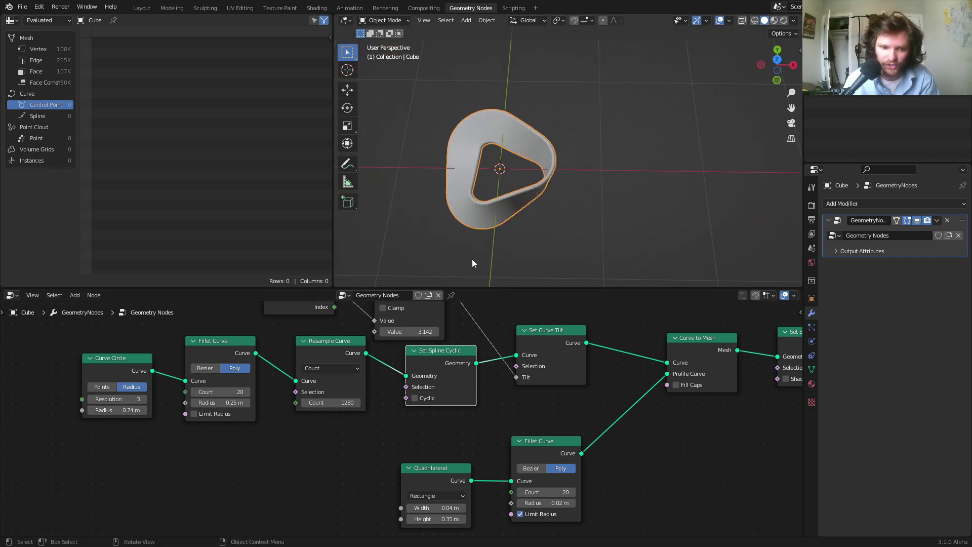
- Try higher Curve Circle resolutions, including 4 and 5, and undo the changes
click(145, 400)
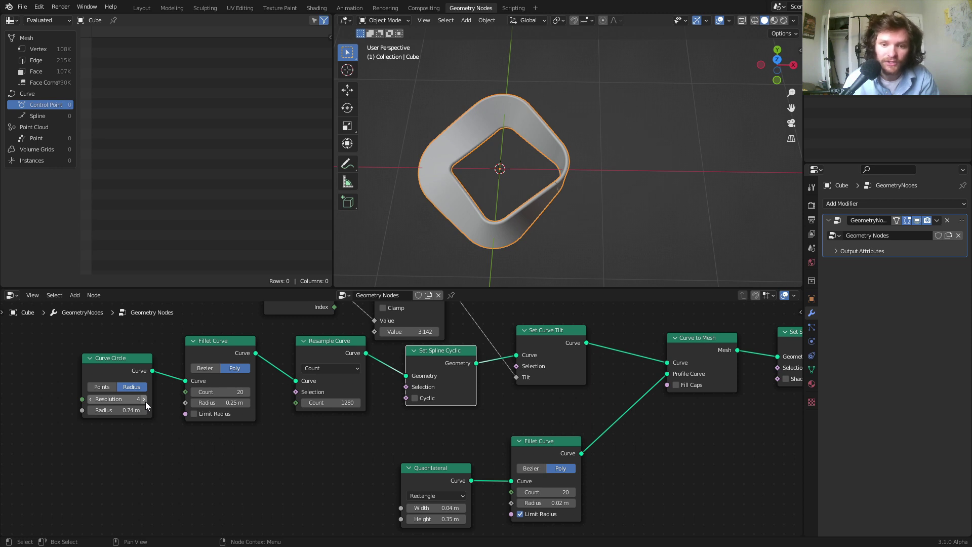
click(144, 399)
drag(134, 399, 222, 400)
mouse_move(537, 152)
middle_down()
mouse_move(552, 146)
mouse_move(532, 140)
middle_up()
key(ctrl+z)
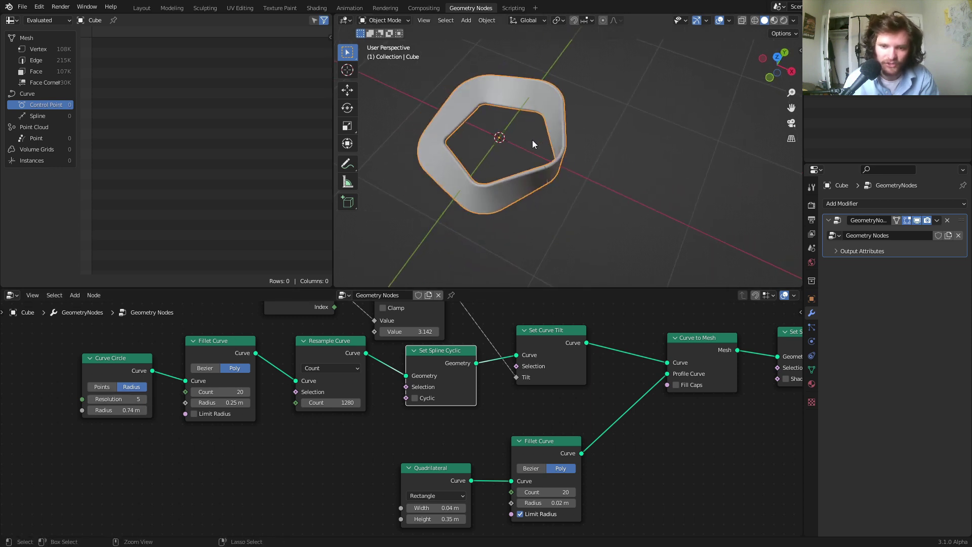
key(ctrl+z)
- Try other values for the main Fillet Curve's Count and Radius and the Quadrilateral's dimensions, restoring the original values
key(ctrl+z)
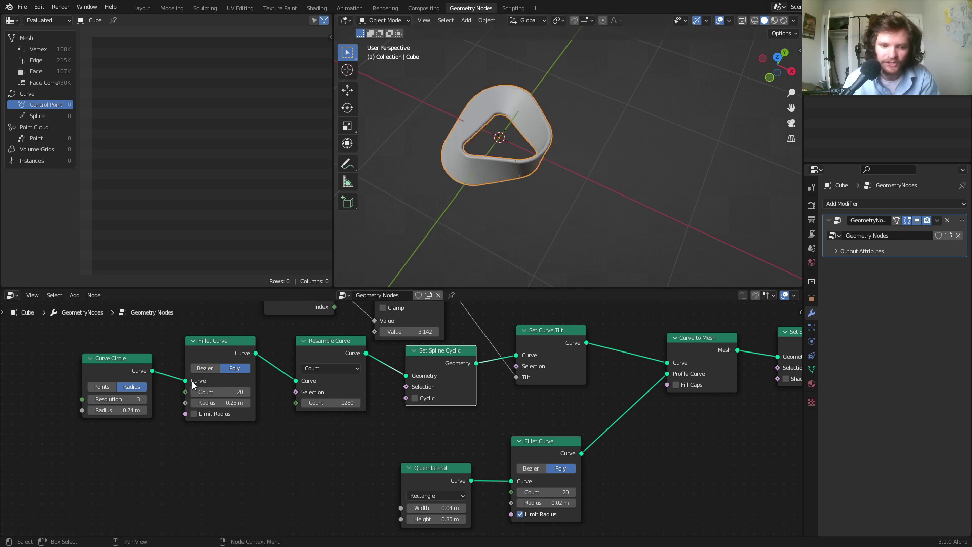
key(ctrl+z)
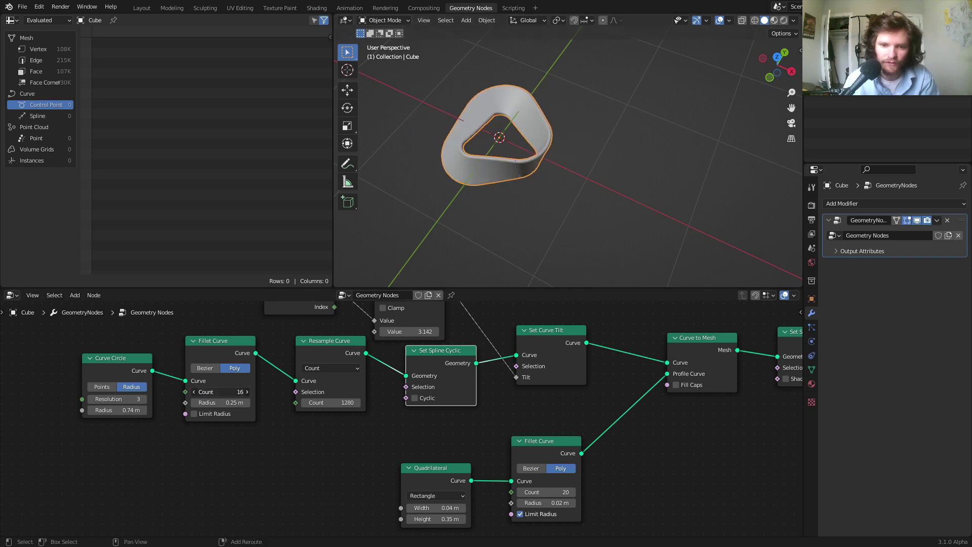
mouse_move(217, 403)
mouse_down()
mouse_move(258, 403)
mouse_move(172, 403)
mouse_move(241, 403)
mouse_move(211, 403)
mouse_up()
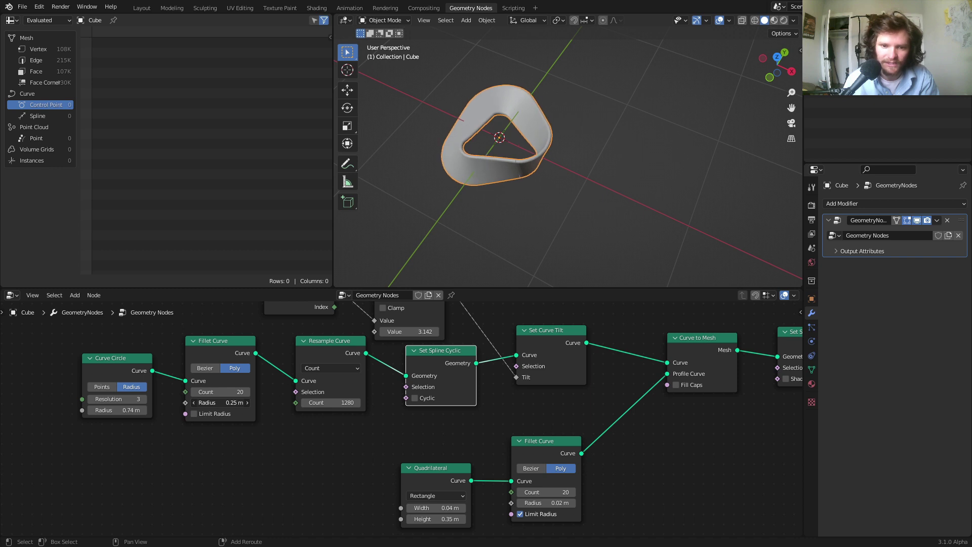
middle_drag(490, 166, 521, 191)
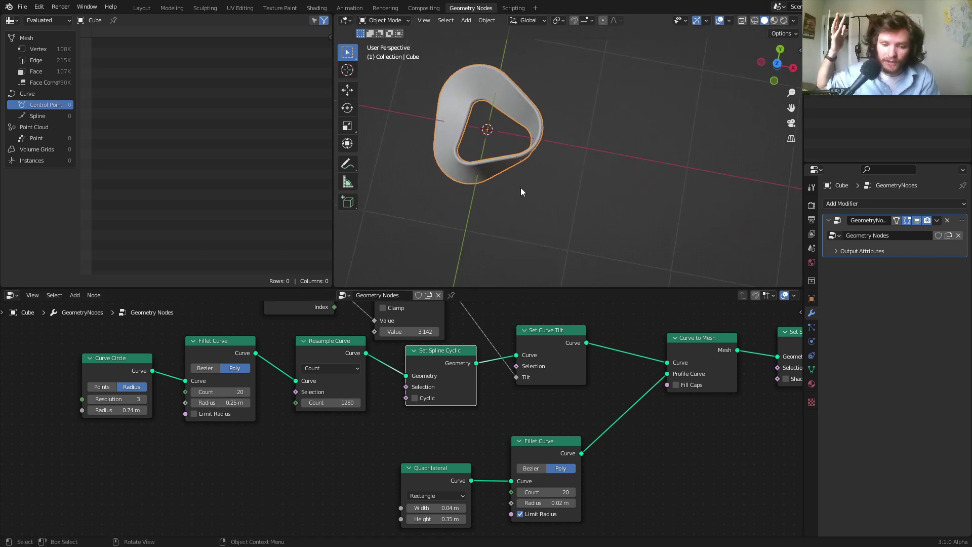
drag(439, 508, 456, 519)
key(ctrl+z)
key(Escape)
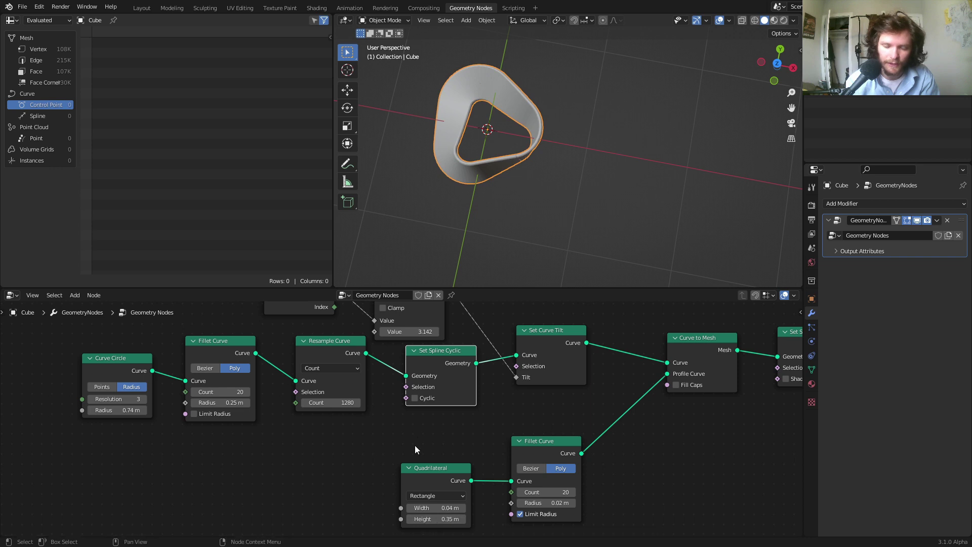
- Rotate the ring object 90 degrees about the X axis and view it upright
scroll(536, 197, up, 3)
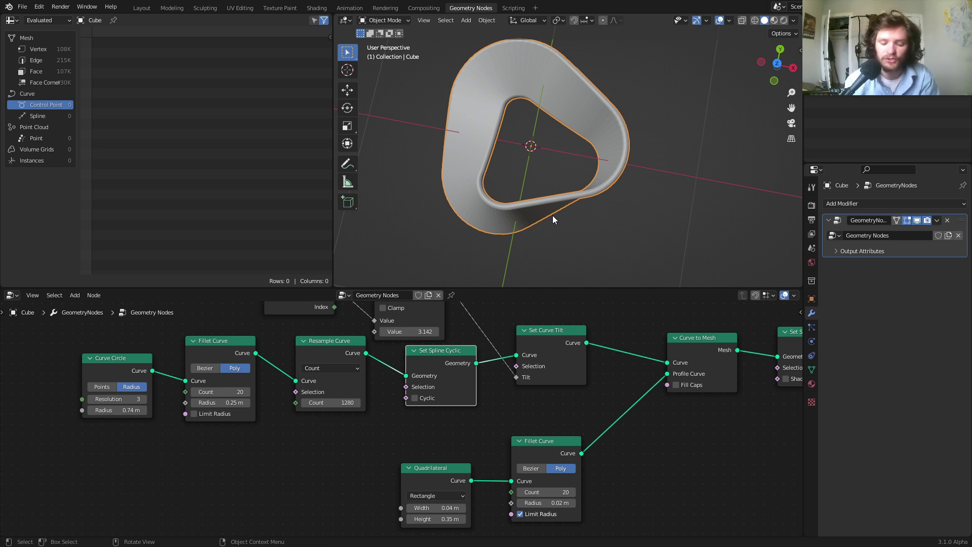
text(rx90)
key(Return)
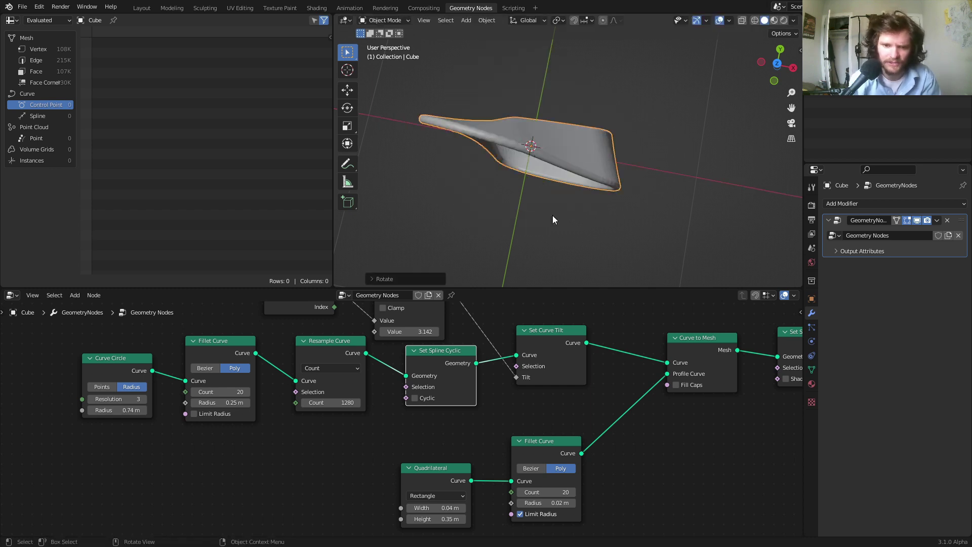
scroll(537, 159, down, 4)
middle_drag(536, 157, 545, 104)
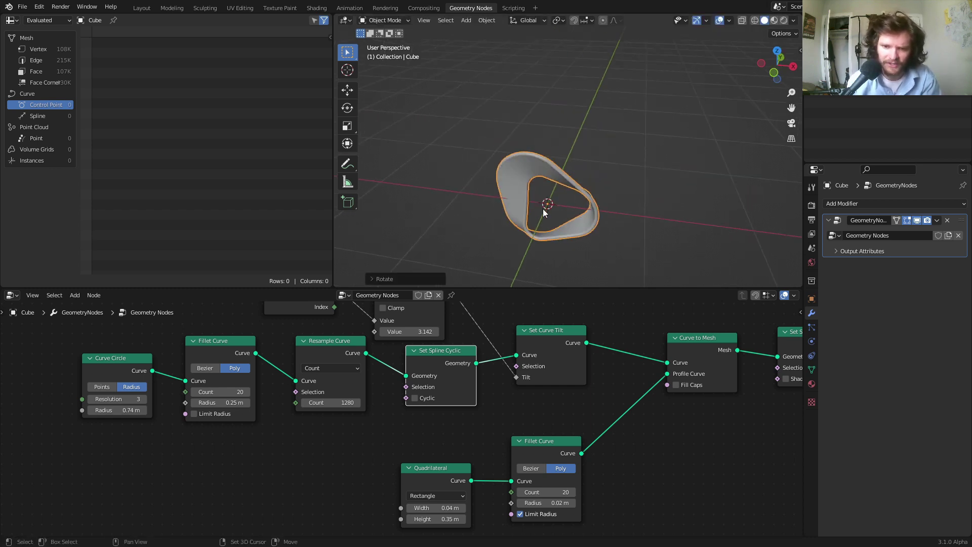
middle_drag(542, 209, 541, 154)
- Try a value of 4.142 in the Multiply node driving the tilt, and undo it
middle_drag(396, 366, 386, 408)
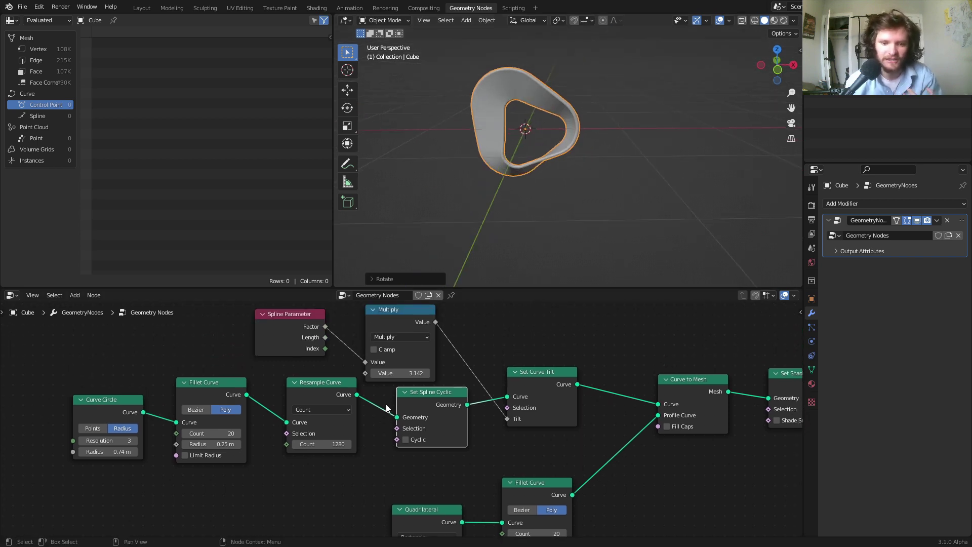
drag(404, 375, 419, 376)
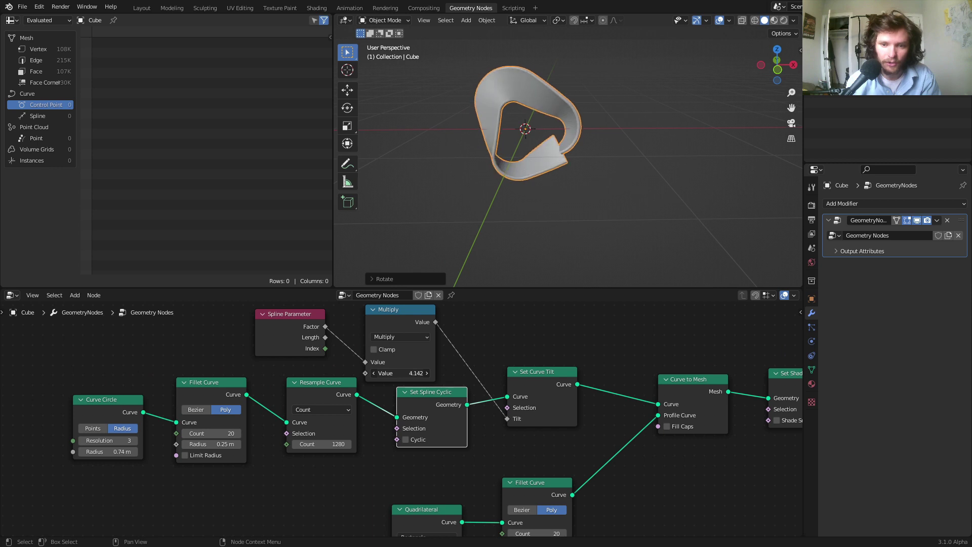
key(ctrl+z)
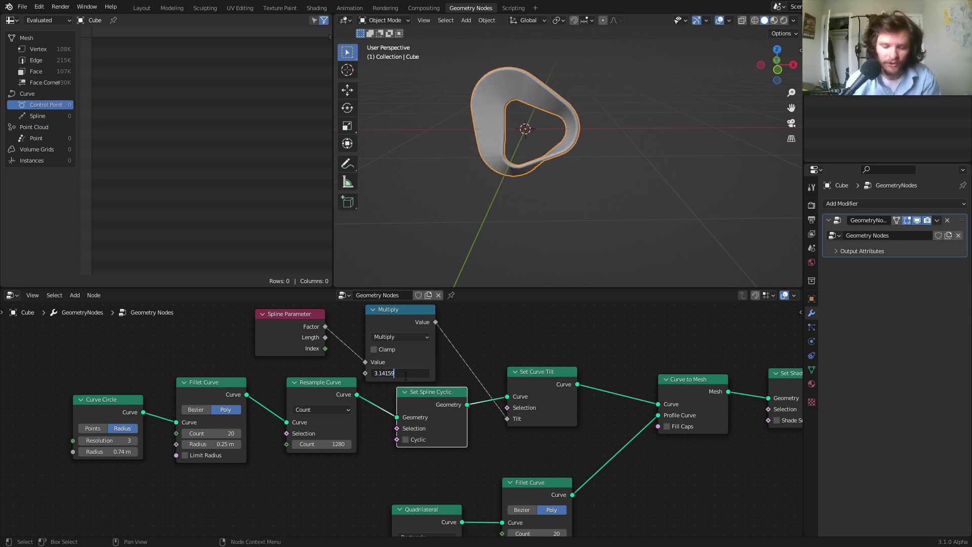
- Try Multiply values of 6.283, 12.5664 and four times that to add twists, and undo all three changes
key(Return)
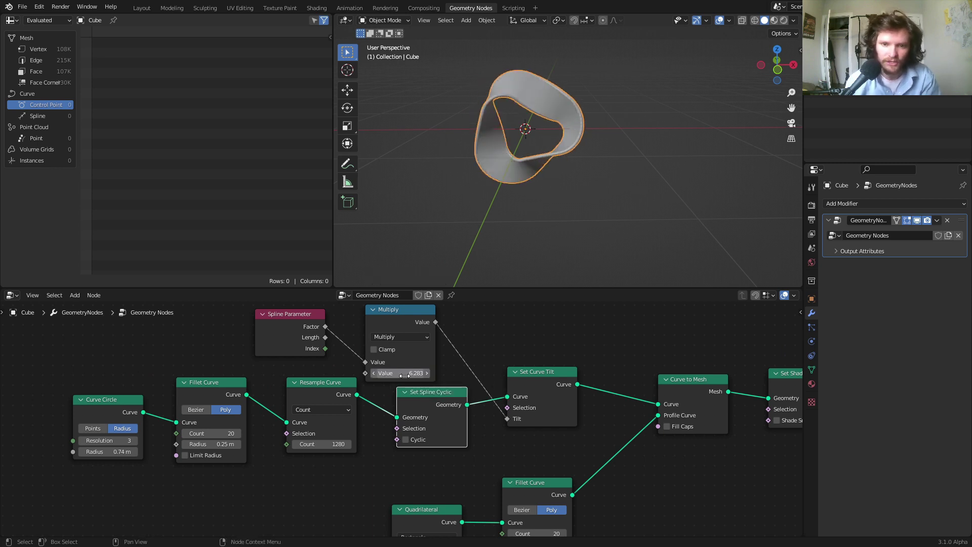
text(*2)
key(Return)
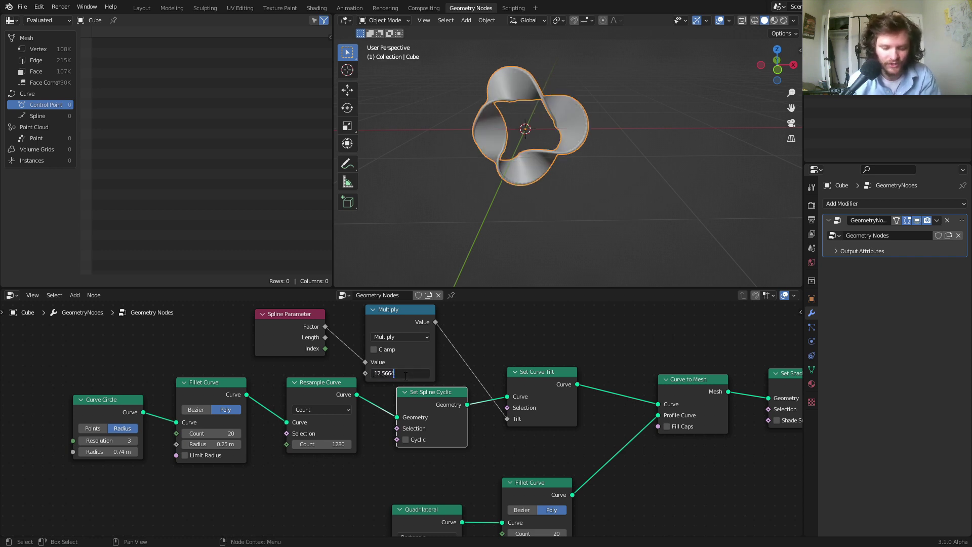
text(*4)
key(Return)
middle_drag(515, 111, 539, 93)
key(ctrl+z)
key(ctrl+z)
key(ctrl+z)
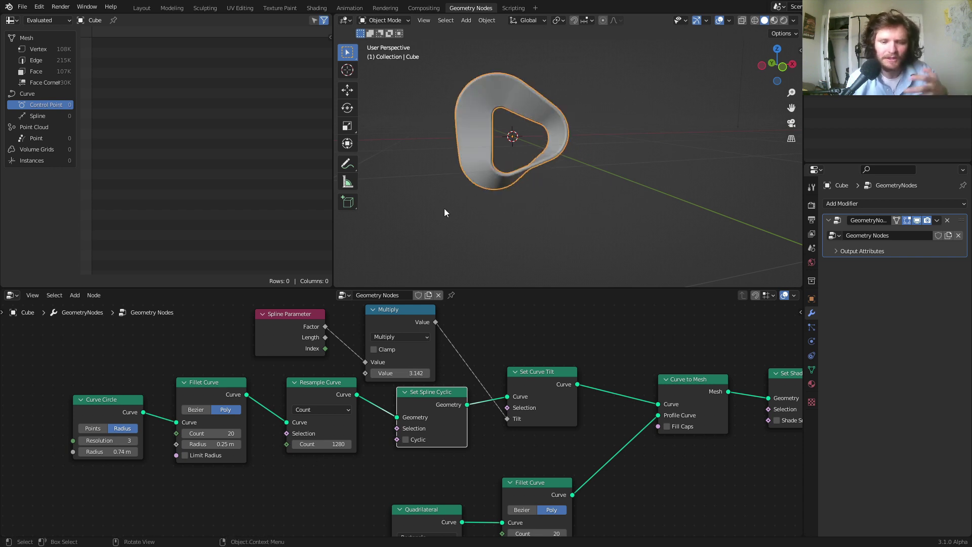
- Move the Curve Circle to Set Spline Cyclic chain and the Spline Parameter and Multiply nodes away from Set Curve Tilt
drag(76, 479, 426, 399)
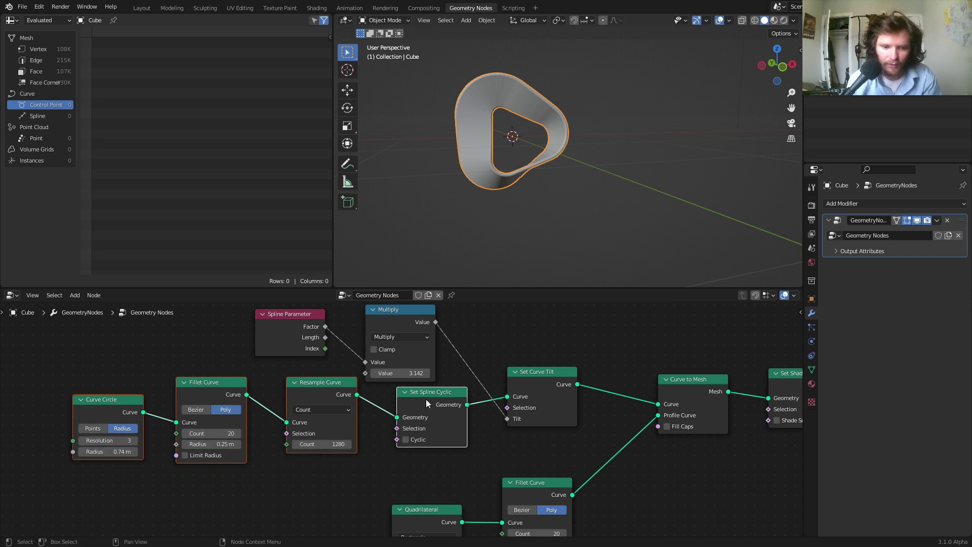
key(g)
click(317, 433)
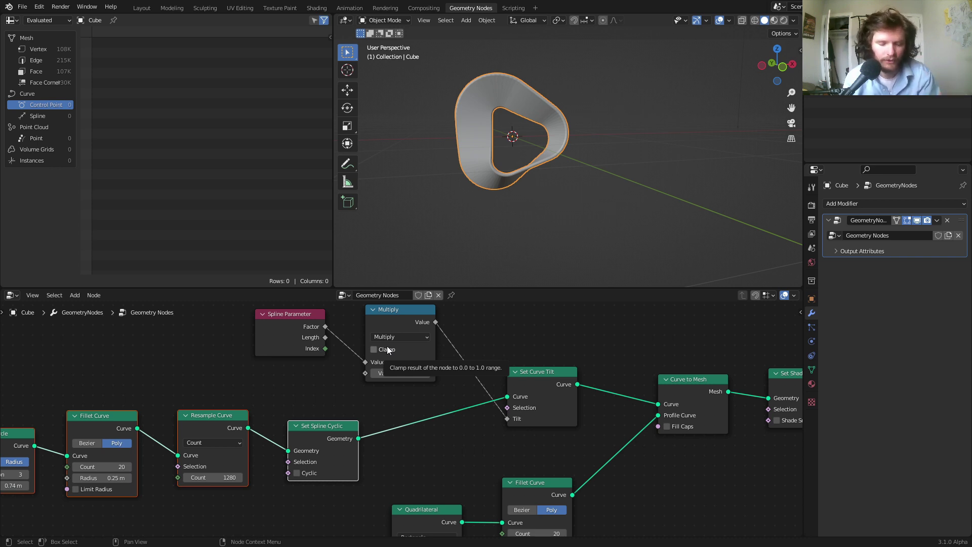
drag(241, 388, 384, 330)
key(g)
click(254, 332)
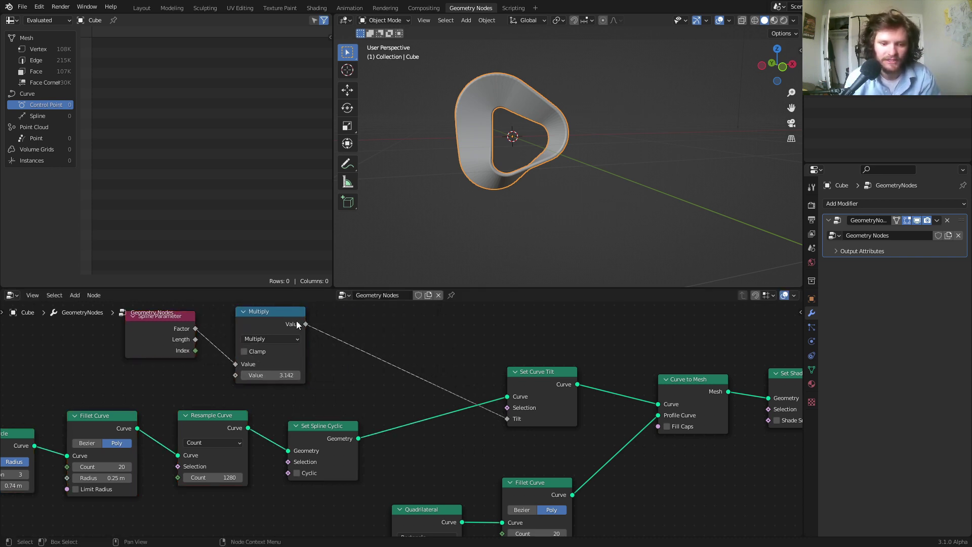
- Try a Multiply value of 5.842, inspect the gap at the ring's seam, and undo the change
click(247, 324)
drag(265, 381, 316, 376)
scroll(516, 159, up, 8)
key(ctrl+z)
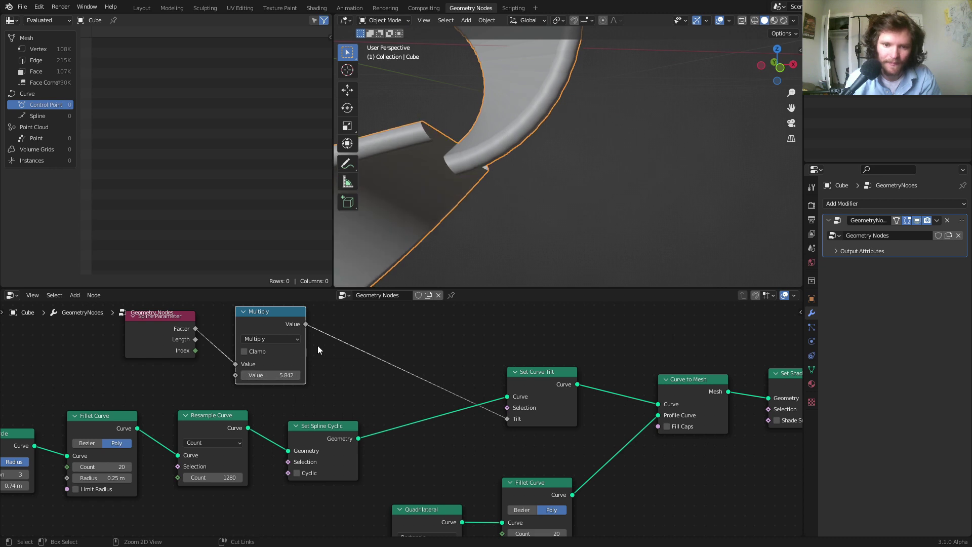
key(ctrl+z)
- Insert an Add math node between Multiply and Set Curve Tilt and set its offset value to 17.2
key(Home)
key(shift+a)
click(357, 311)
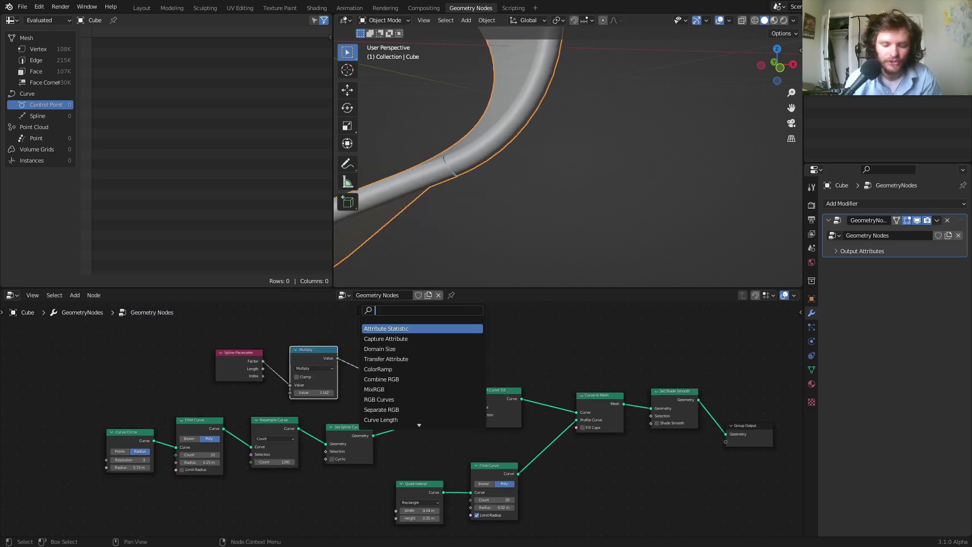
text(math)
key(Return)
click(366, 324)
scroll(403, 217, down, 7)
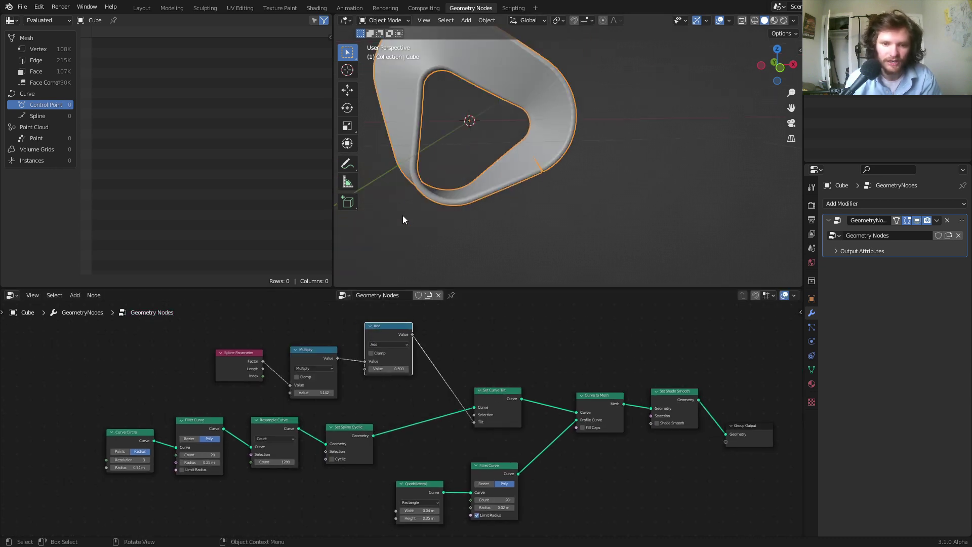
drag(381, 369, 458, 369)
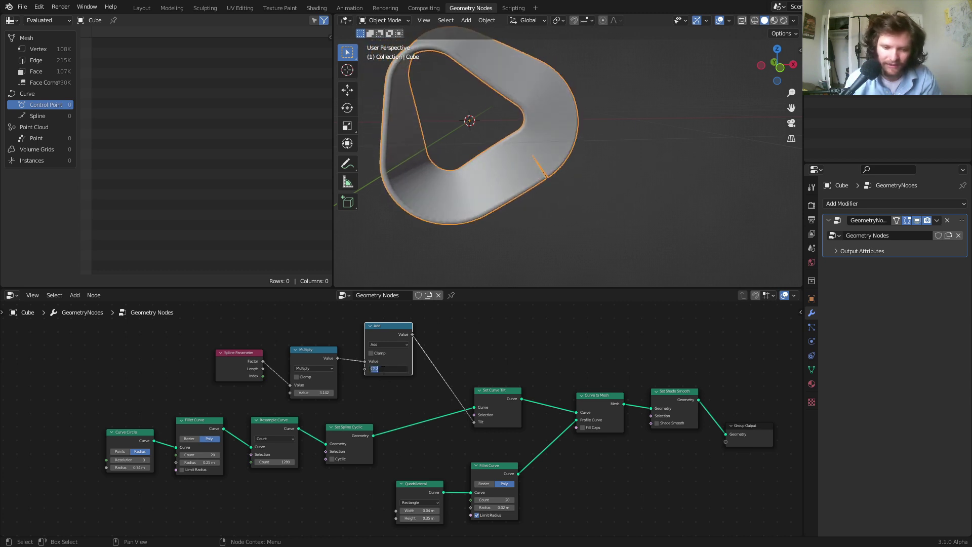
- Add a Scene Time node, connect its Seconds to the Add node's second value, and play the animation to check it
scroll(332, 329, up, 2)
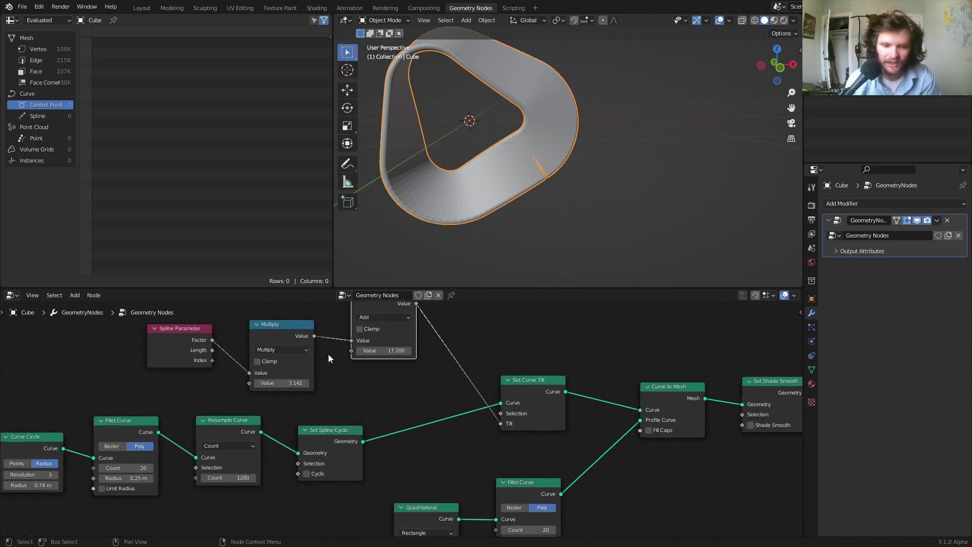
key(shift+a)
click(312, 325)
text(time)
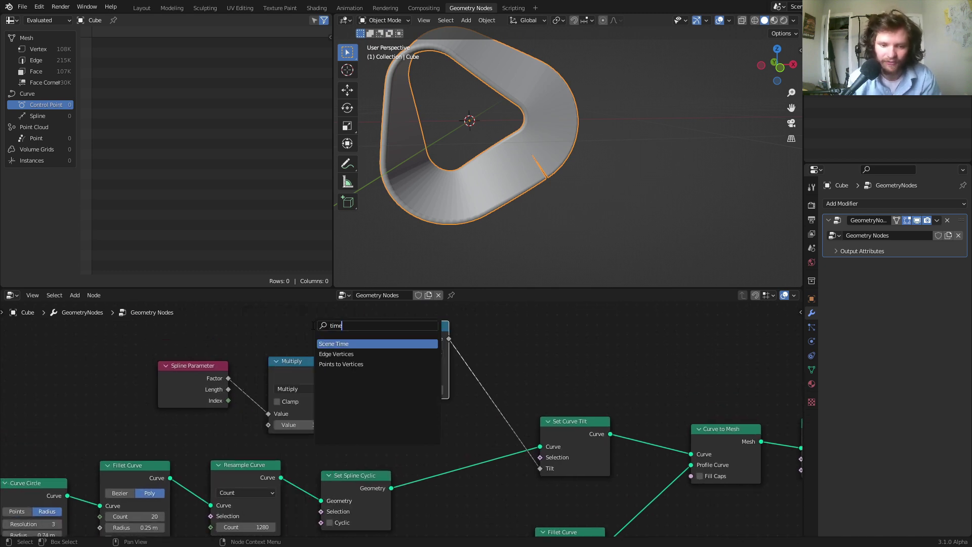
key(Return)
click(244, 322)
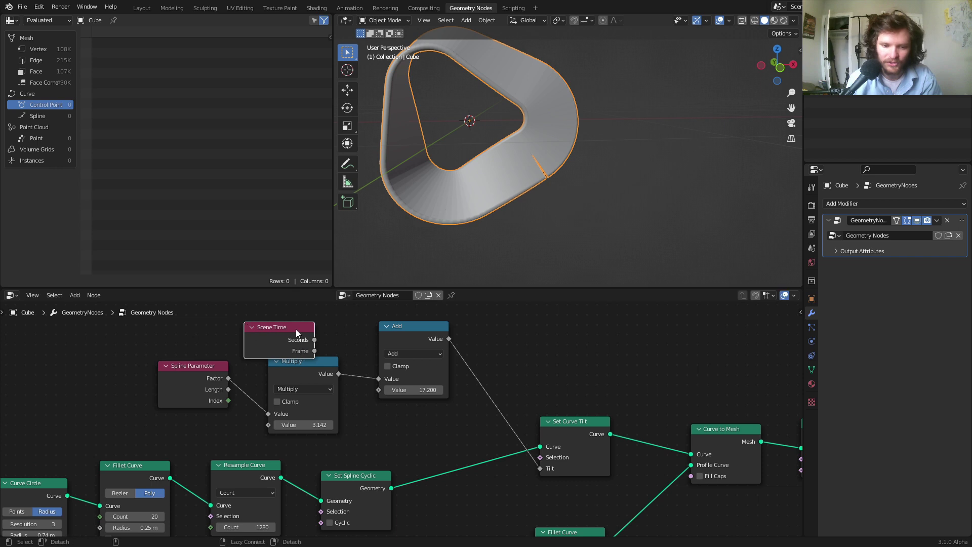
drag(314, 339, 378, 389)
key(space)
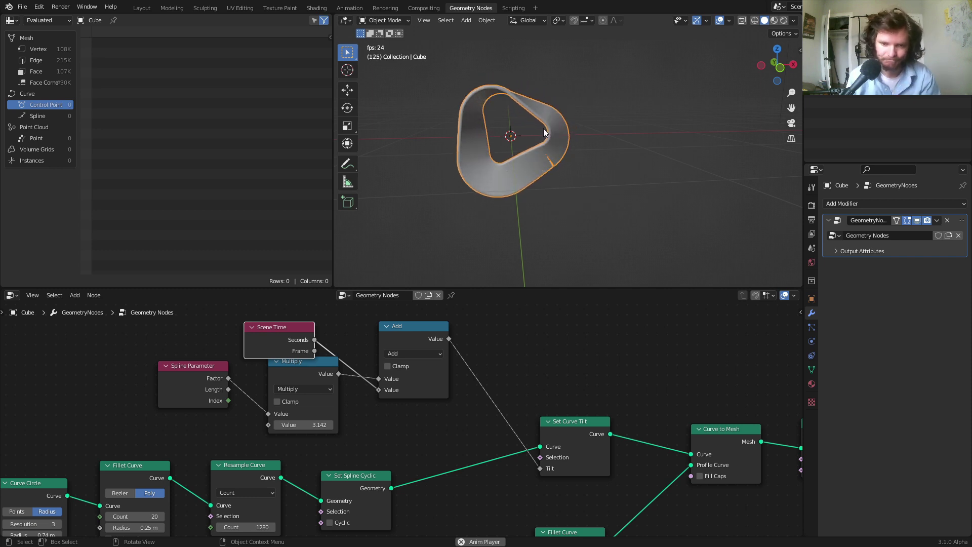
middle_drag(511, 126, 493, 83)
key(space)
- Reduce the profile Quadrilateral's height to 0.19 m and play the animation from the first frame
middle_drag(353, 426, 315, 316)
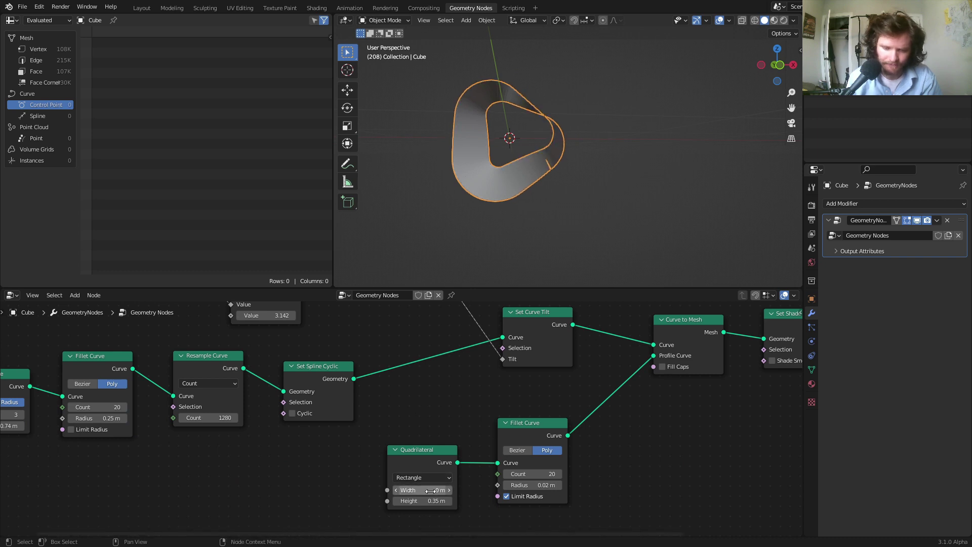
key(shift+Left)
drag(421, 501, 383, 501)
key(space)
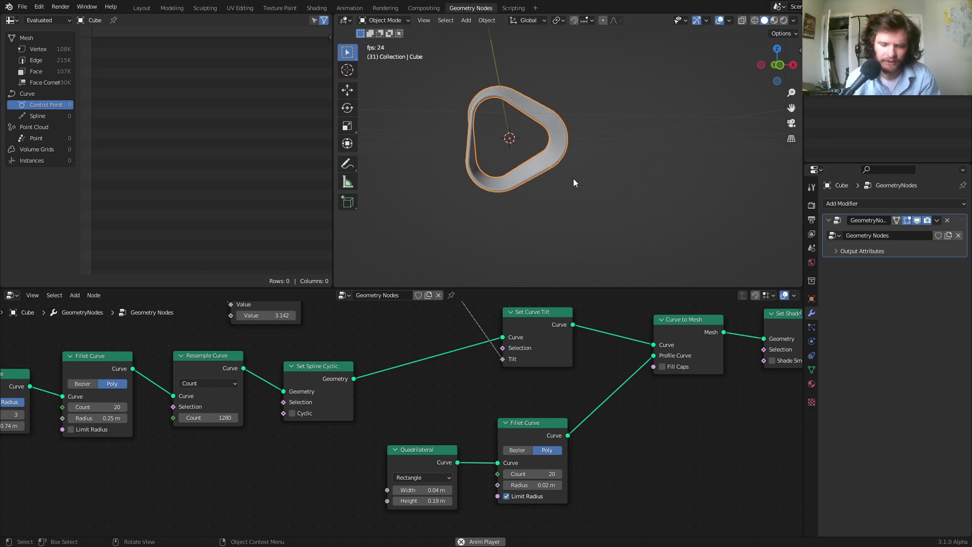
- Add a UV sphere with a level 2 Subdivision modifier and scale it down to fit inside the ring's opening
key(shift+a)
mouse_move(497, 102)
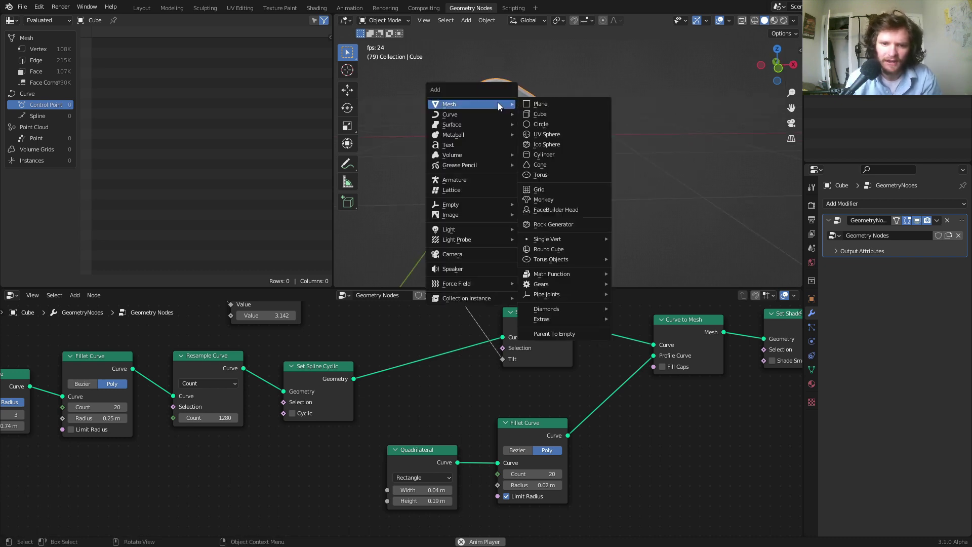
click(536, 131)
key(ctrl+2)
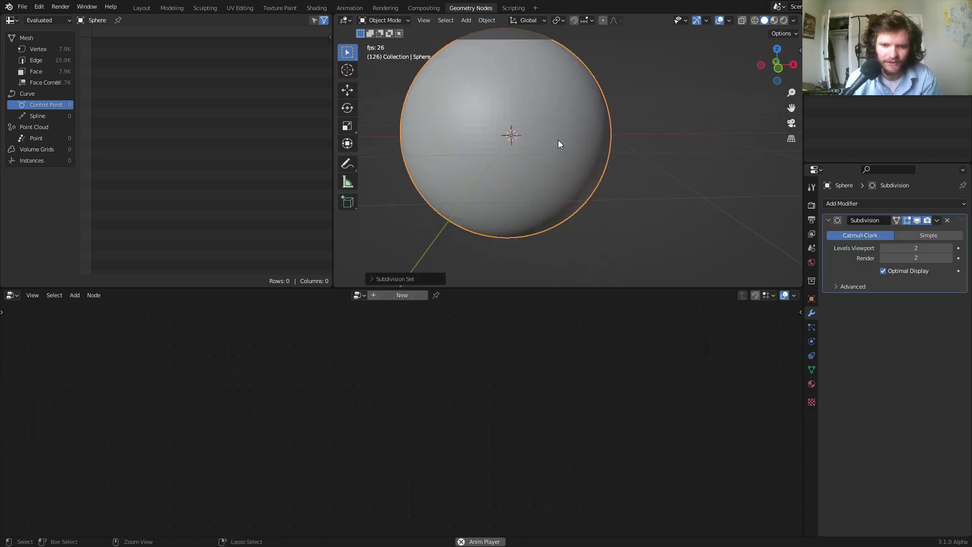
key(s)
click(549, 138)
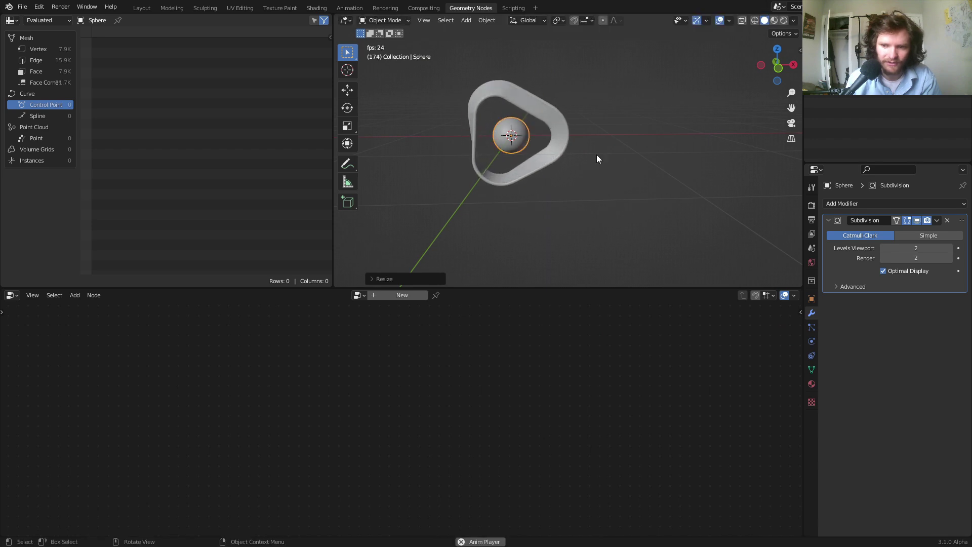
- Apply the sphere's Subdivision modifier and shade the sphere smooth
key(ctrl+a)
right_click(521, 135)
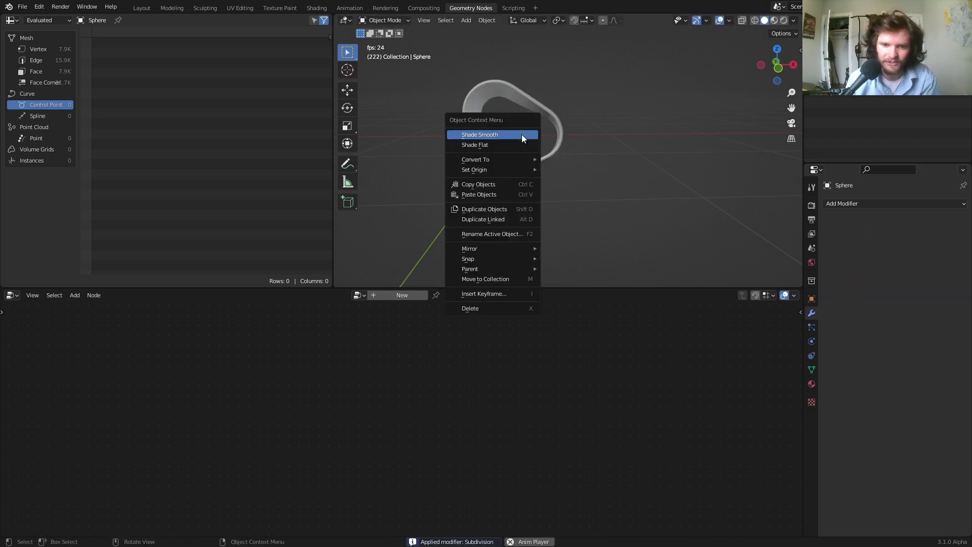
click(521, 134)
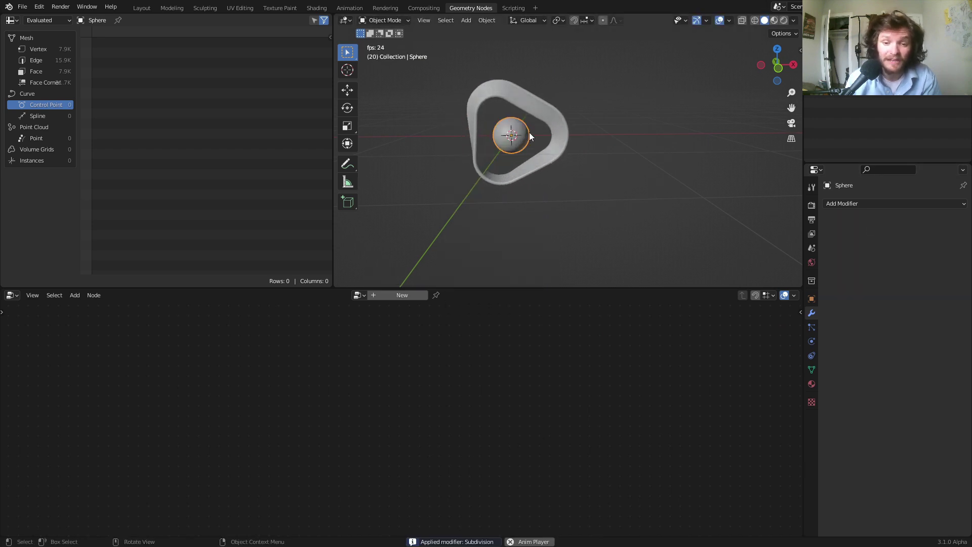
- Add a plane, lower it along Z beneath the ring, and scale it up into a floor
key(shift+a)
mouse_move(493, 92)
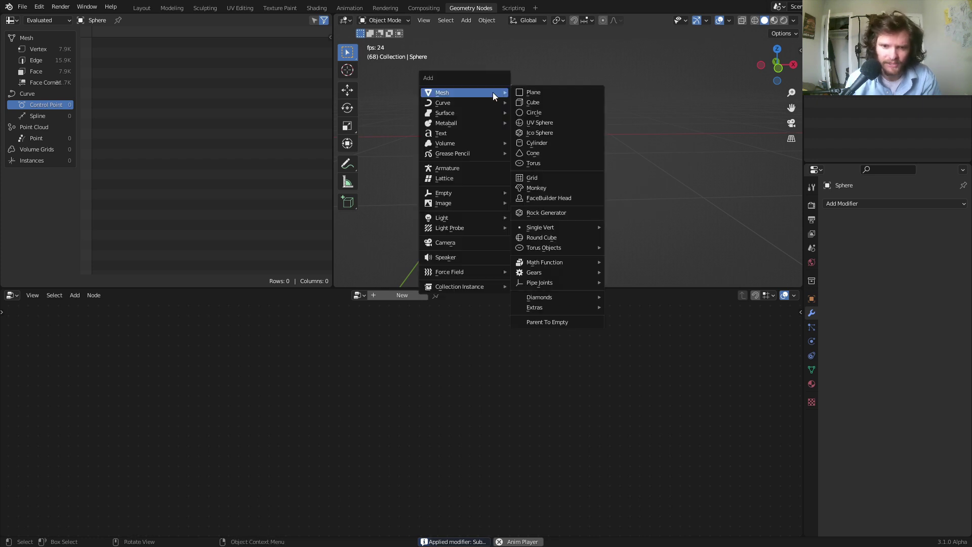
click(567, 91)
key(g)
key(z)
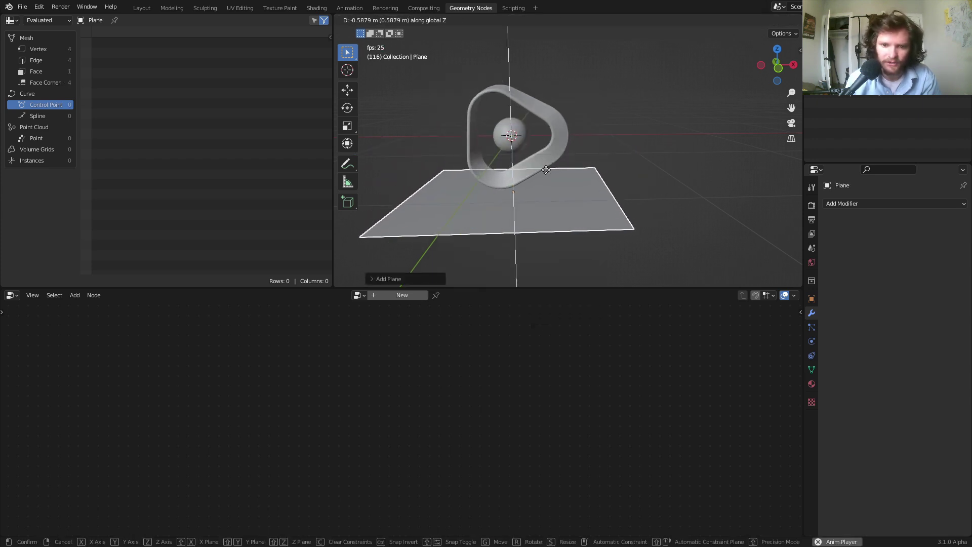
key(s)
click(604, 181)
- Extrude the plane's back edge upward along Z to form a wall behind the ring
key(Tab)
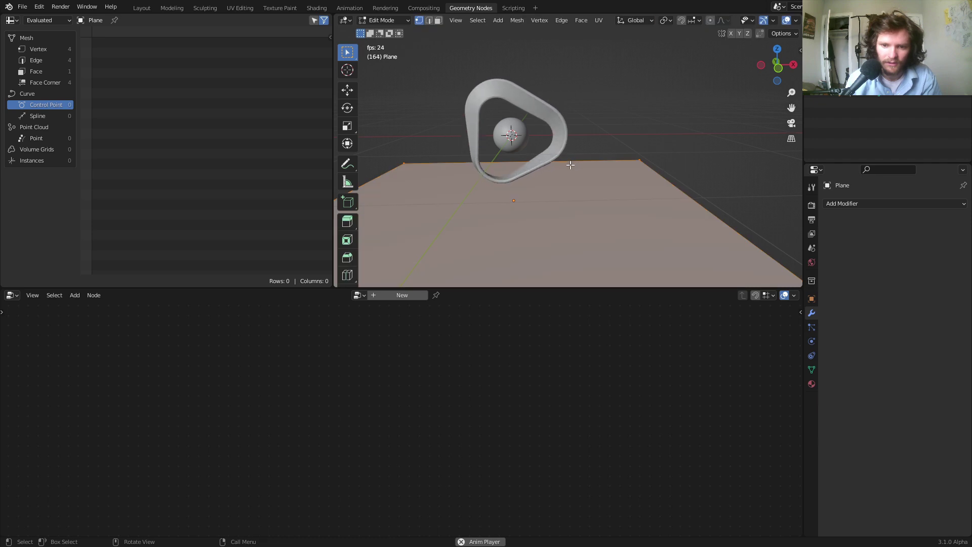
key(2)
click(579, 161)
key(e)
key(z)
click(544, 275)
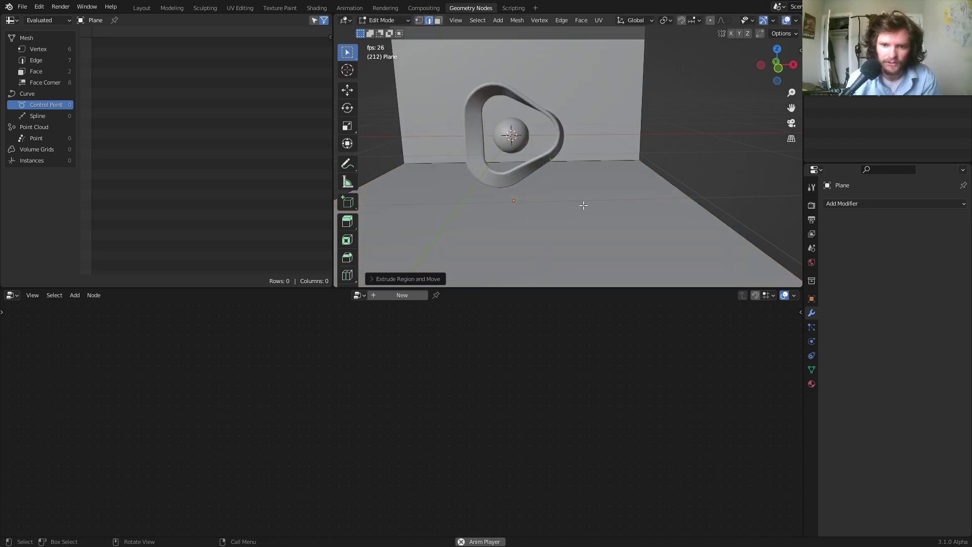
- Bevel the edge between the floor and wall with many segments to form a curved backdrop
key(ctrl+b)
scroll(589, 121, up, 15)
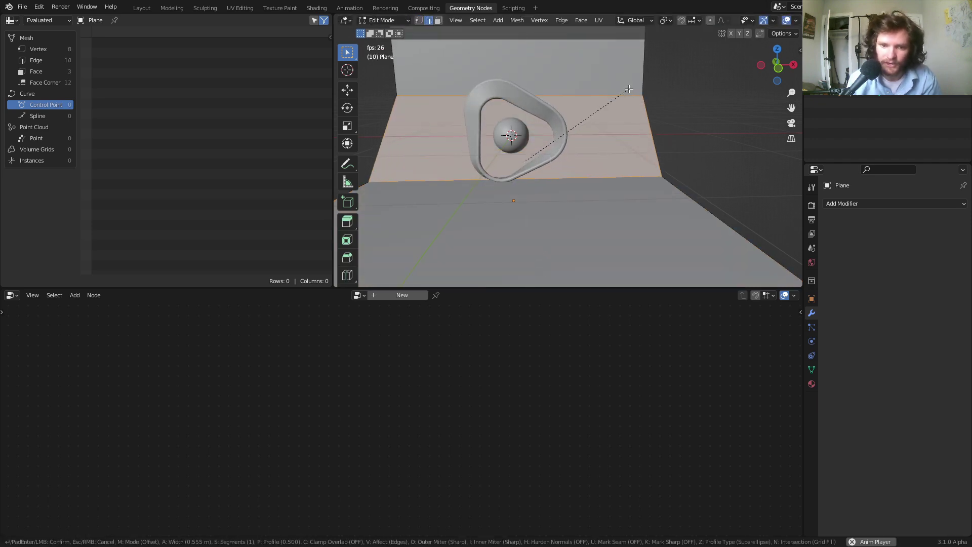
click(629, 89)
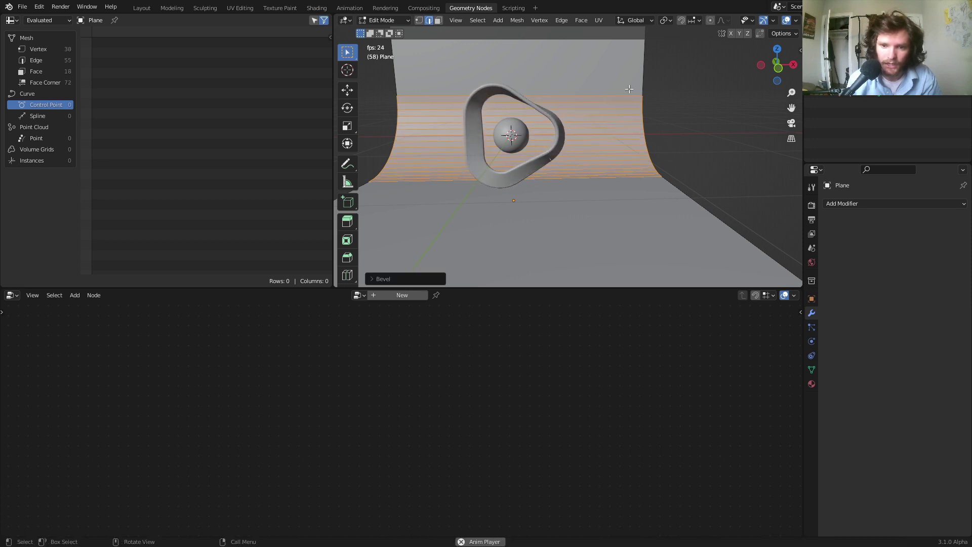
key(Tab)
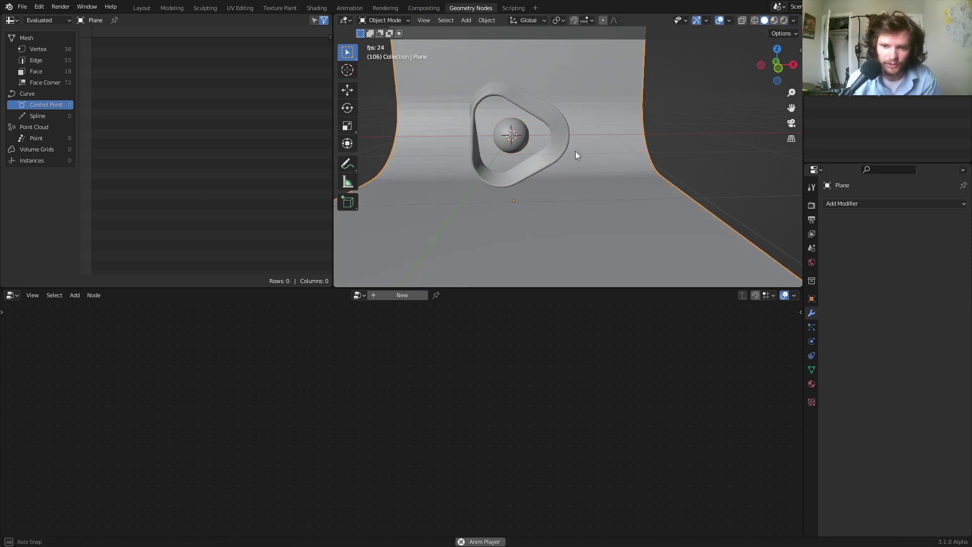
- Widen the backdrop mesh along X and shade the object smooth
scroll(575, 150, down, 5)
key(Tab)
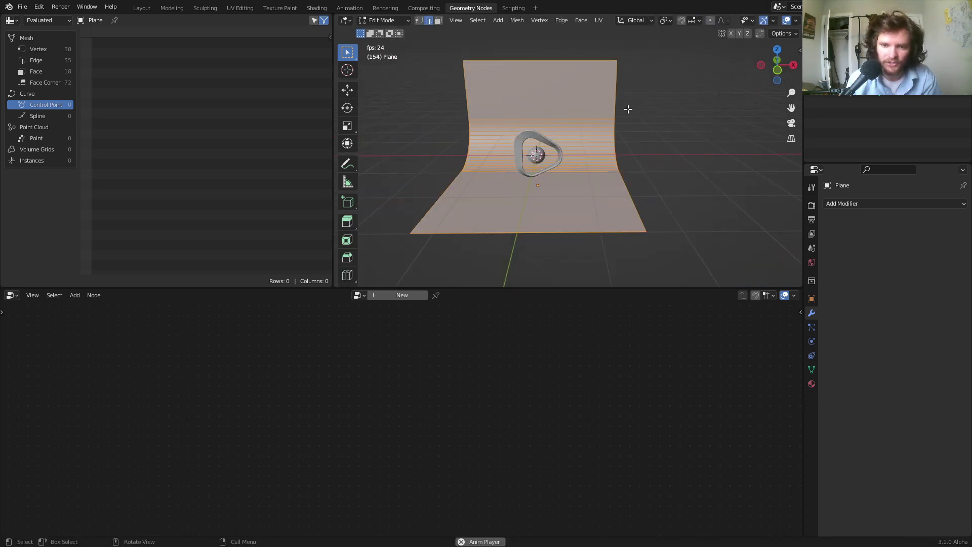
key(s)
key(x)
click(612, 163)
key(Tab)
scroll(577, 197, up, 3)
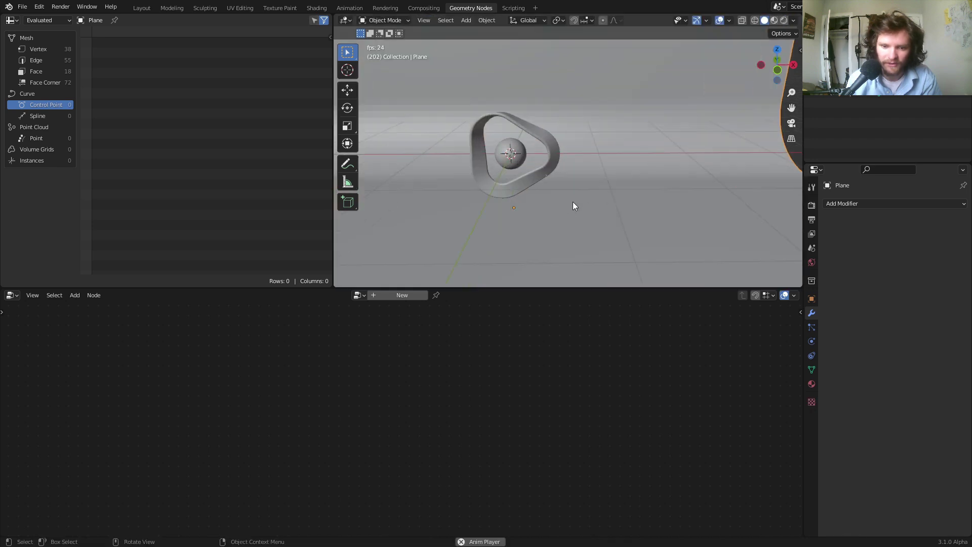
right_click(589, 150)
click(589, 150)
middle_drag(586, 165, 593, 149)
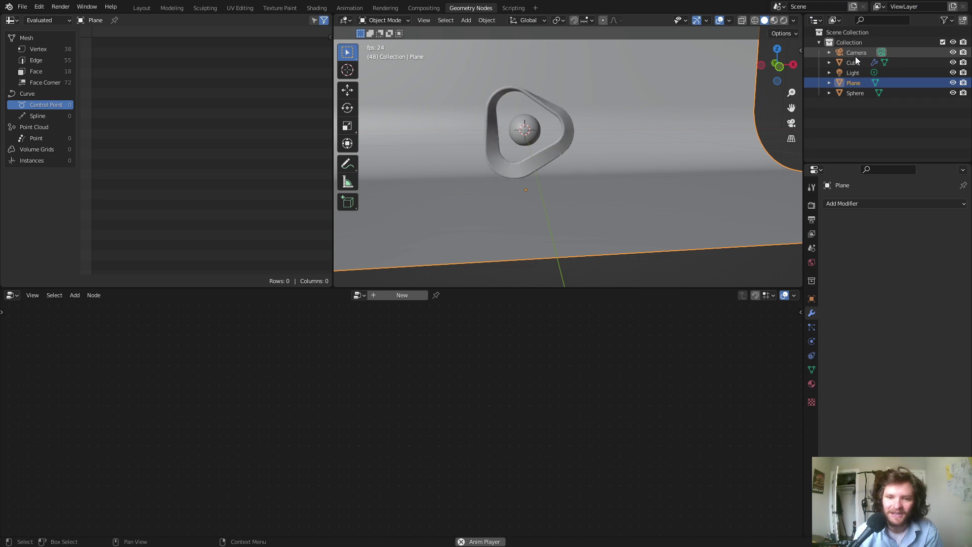
- Look through the Camera and set all its location and rotation values to 0
click(852, 50)
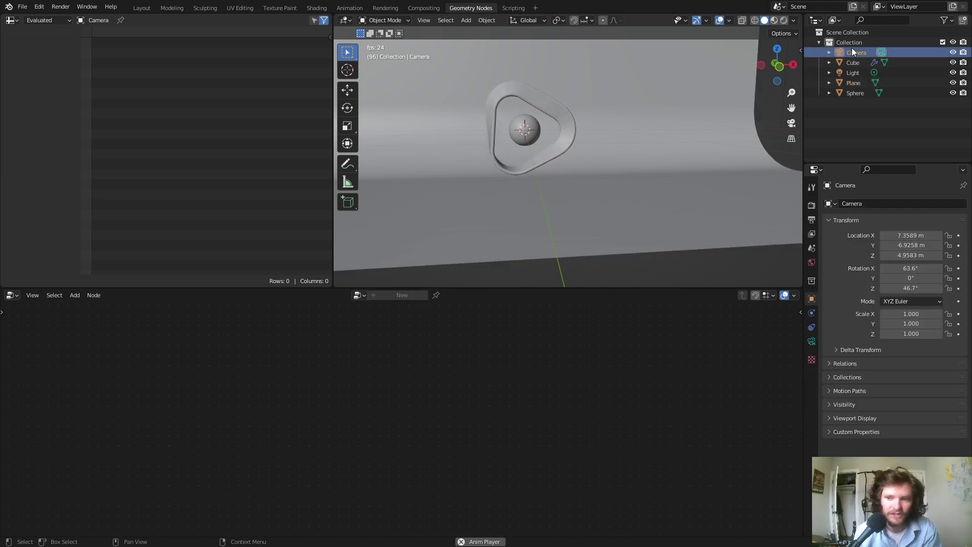
key(KP_0)
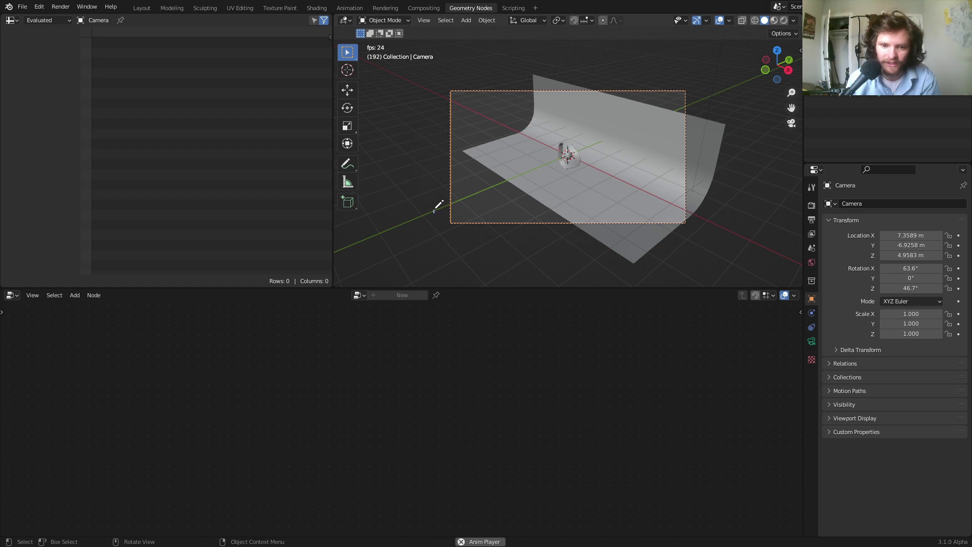
drag(439, 203, 436, 194)
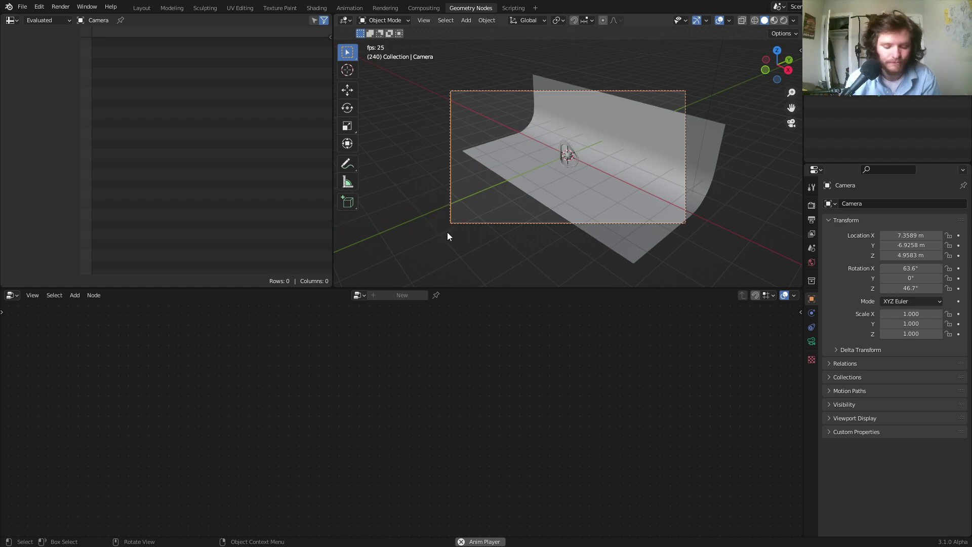
key(n)
drag(729, 72, 729, 134)
text(0)
key(Return)
text(0)
key(Return)
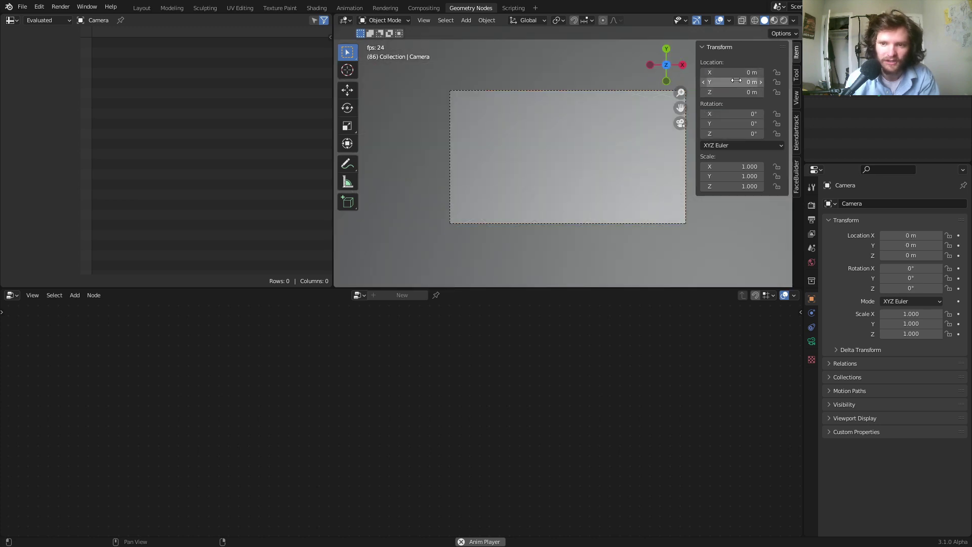
- Set the camera's Y location to -5.27 m and its X rotation to 90° so it faces the ring
mouse_move(737, 82)
mouse_down()
mouse_move(705, 82)
mouse_move(736, 92)
mouse_up()
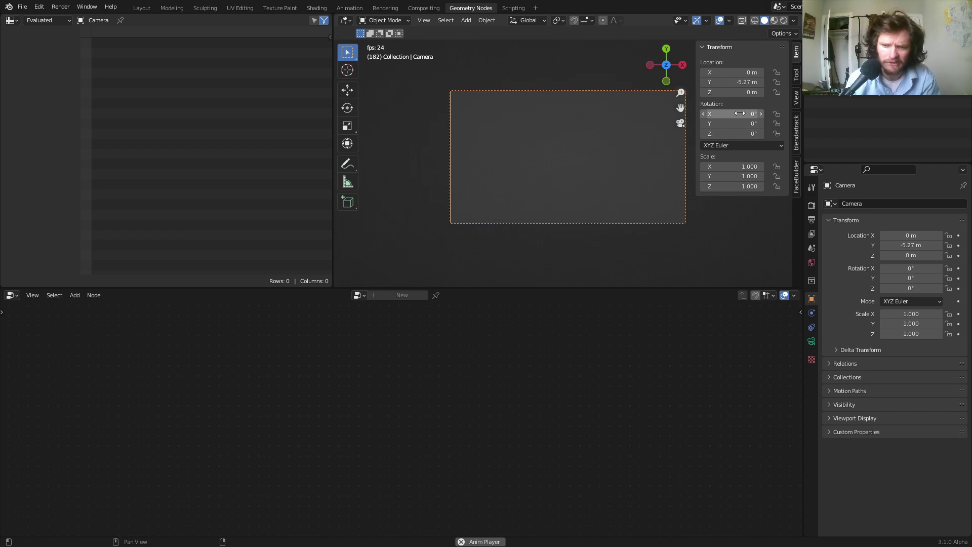
drag(740, 114, 795, 113)
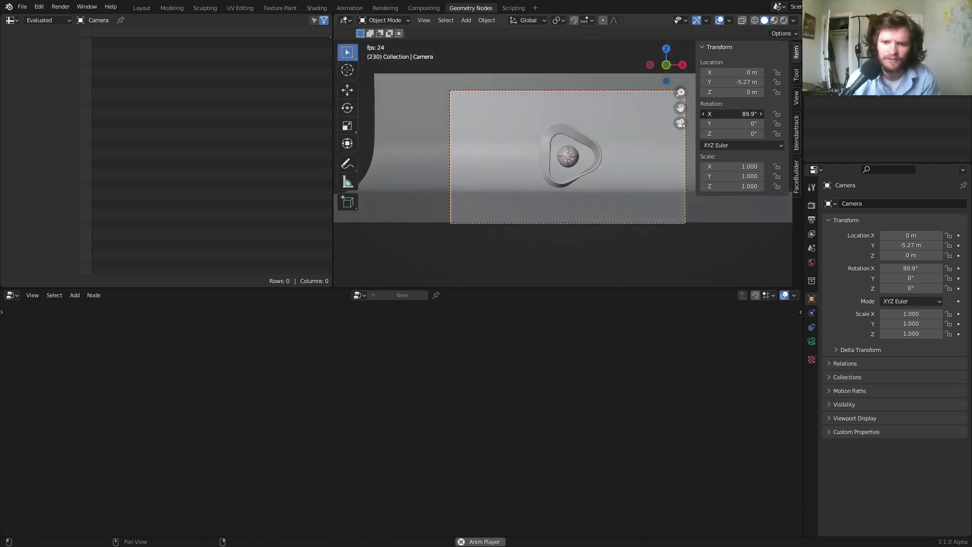
click(741, 114)
text(90)
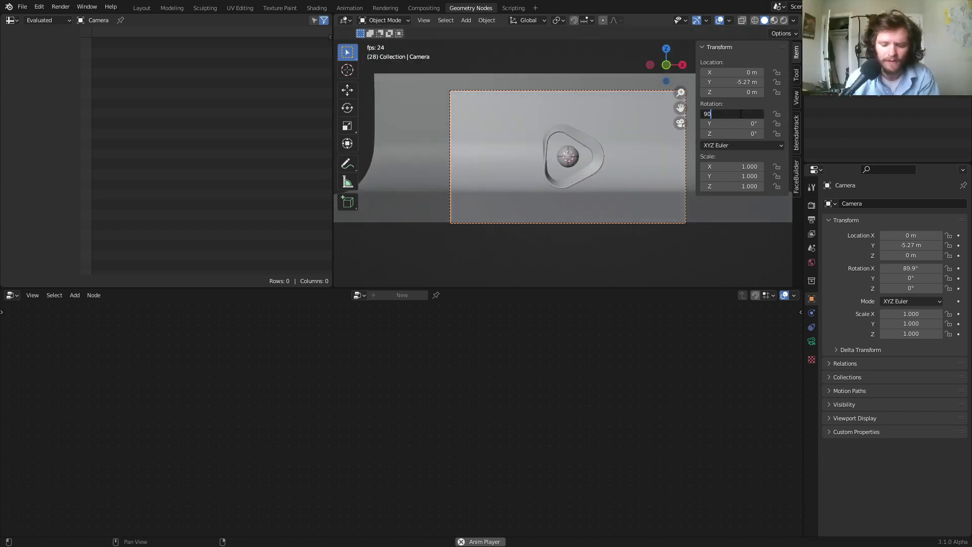
key(Return)
- Try an X rotation of 85° on the camera, and undo it
middle_drag(527, 175, 469, 202)
scroll(468, 203, down, 6)
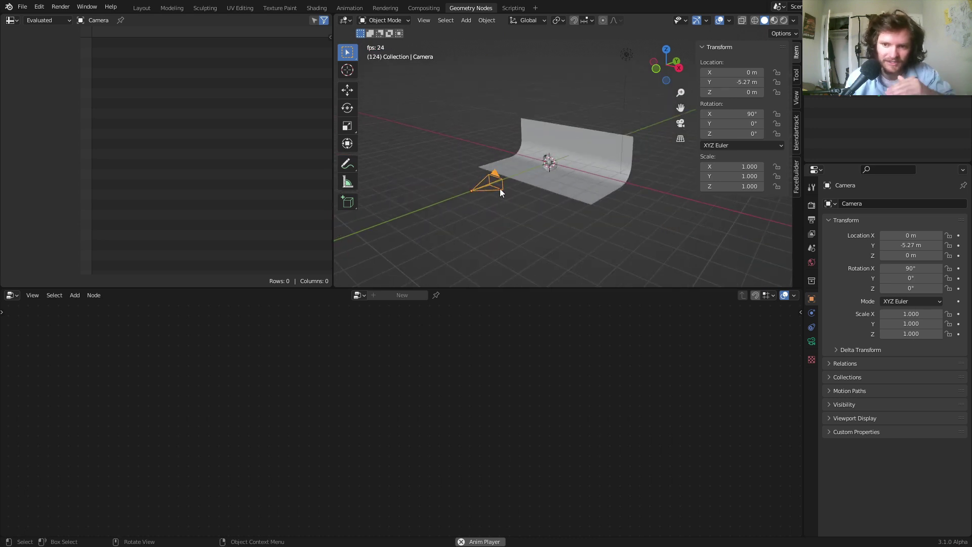
drag(722, 114, 712, 114)
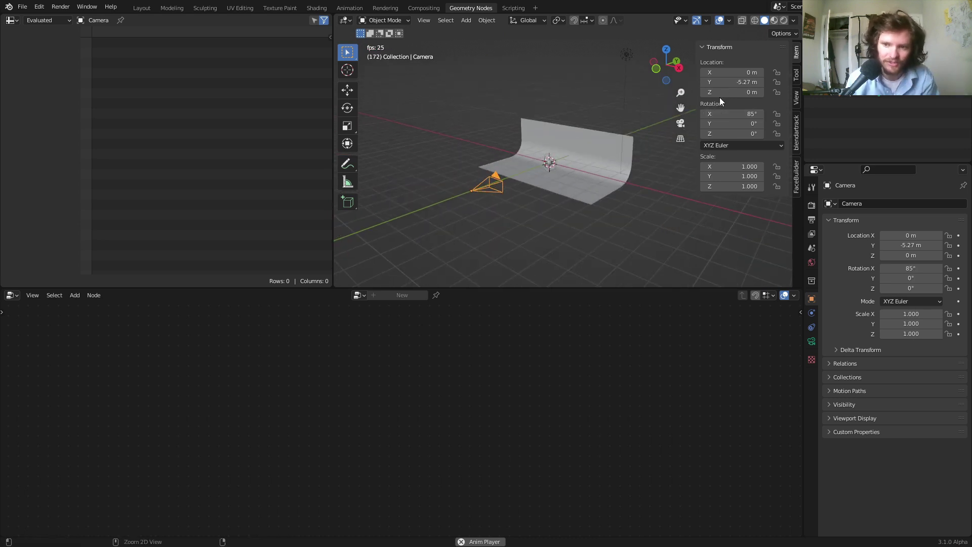
key(ctrl+z)
- Move the camera closer along Y to about -4.38 m and view the scene through it
drag(732, 82, 777, 82)
click(679, 125)
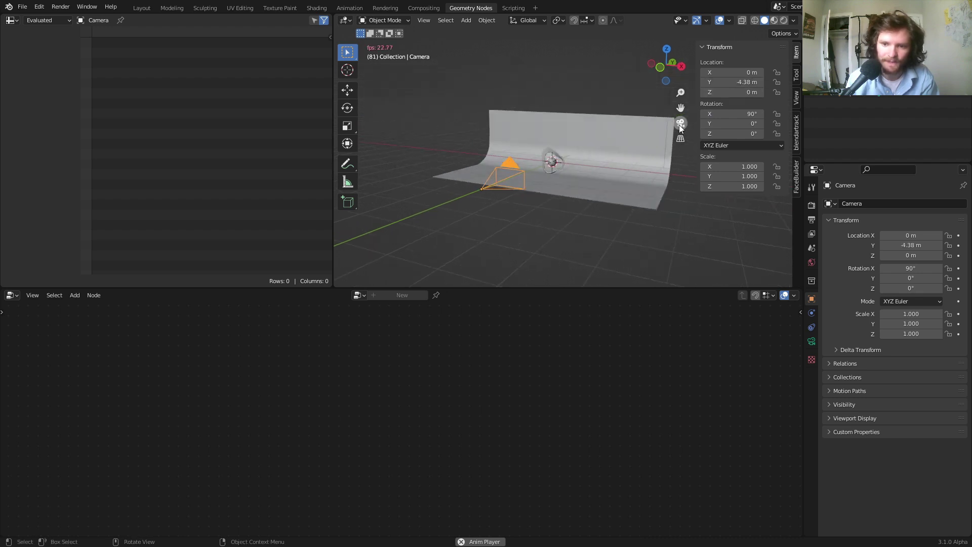
click(680, 124)
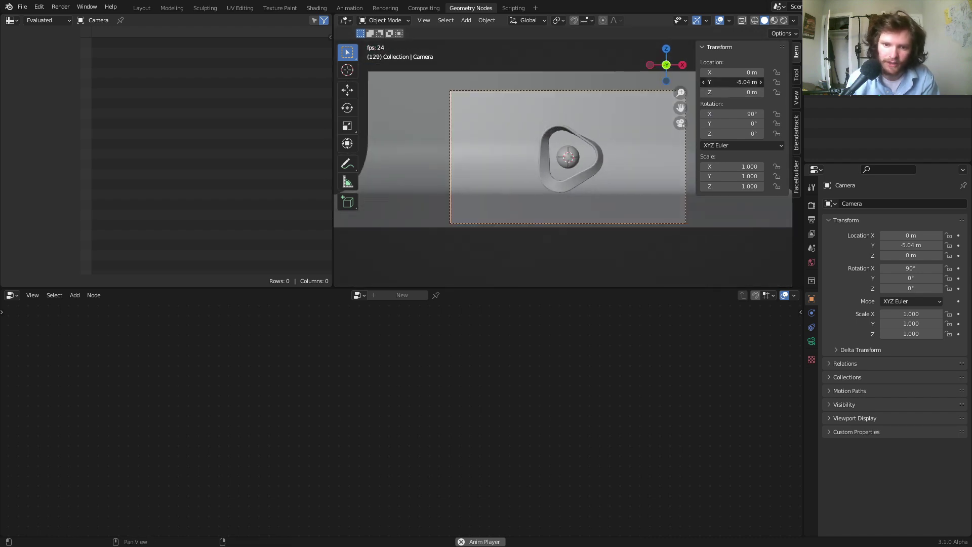
- Set the camera's Y location to about -5.14 m and its focal length to about 73.3 mm
drag(732, 82, 727, 82)
click(811, 342)
drag(930, 252, 885, 253)
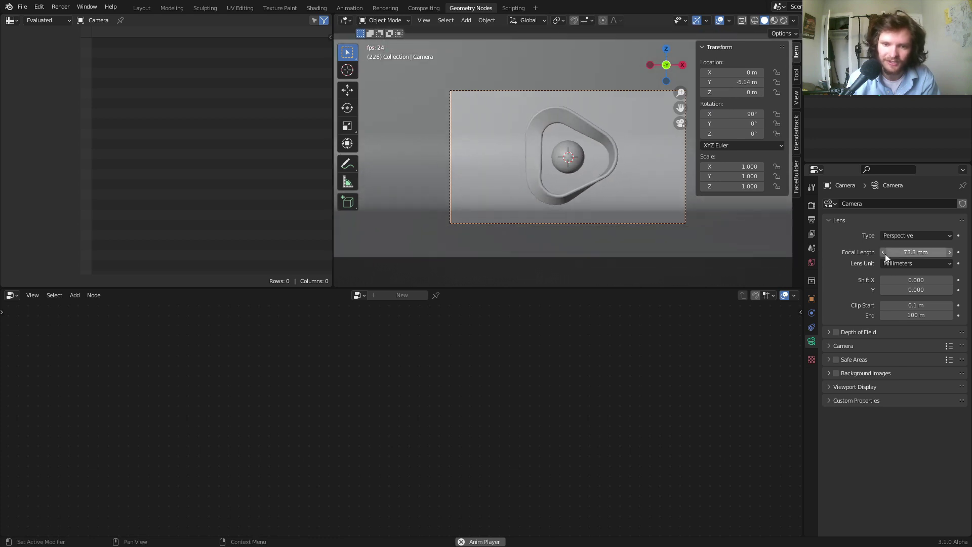
- Switch the viewport to rendered shading with the animation stopped, and delete the scene's light
click(783, 20)
key(space)
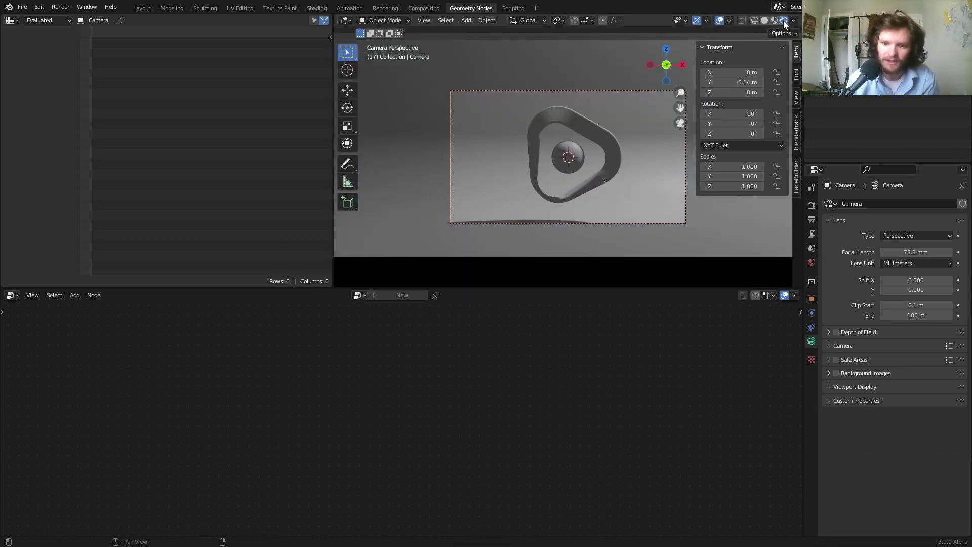
scroll(636, 156, up, 2)
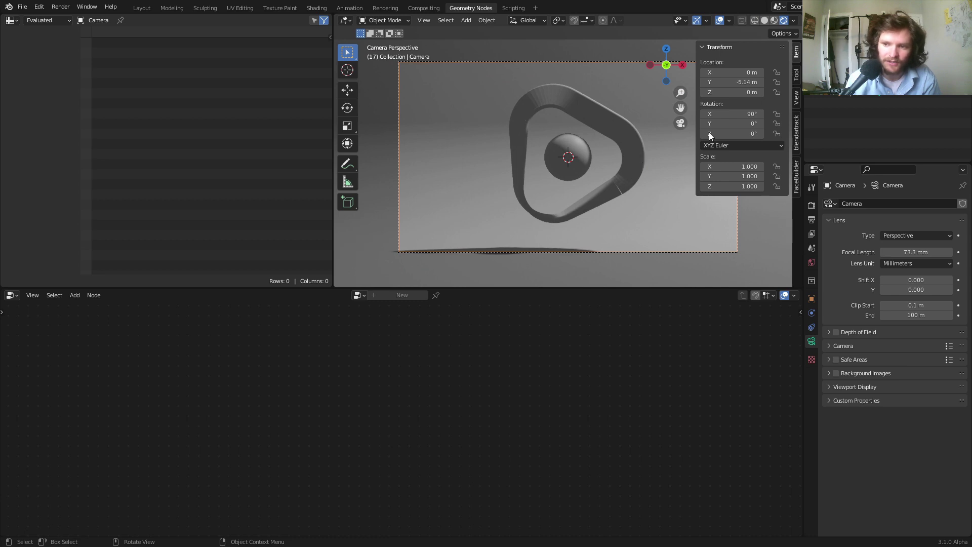
click(853, 70)
key(x)
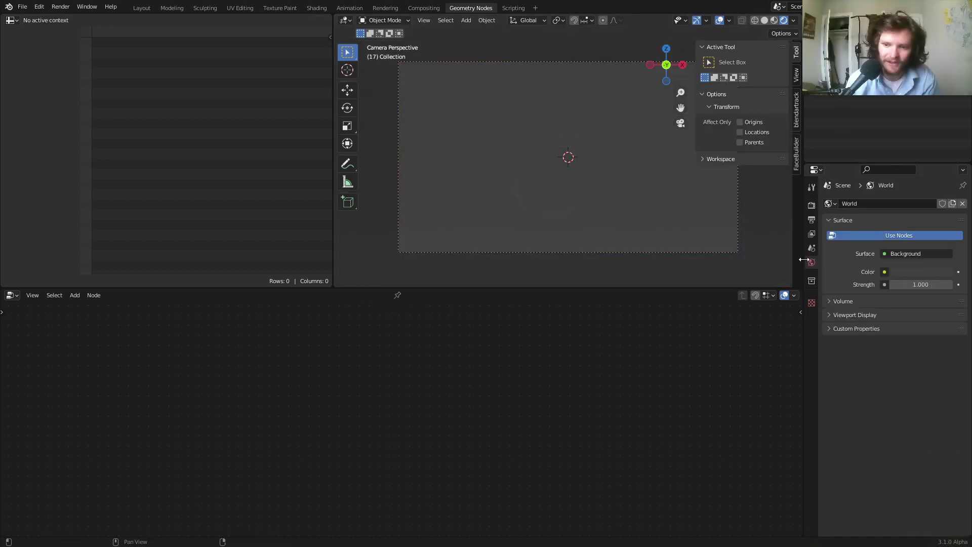
- Light the world with an Environment Texture using the peppermint_powerplant_2k HDR image from the HDRIs folder
click(884, 272)
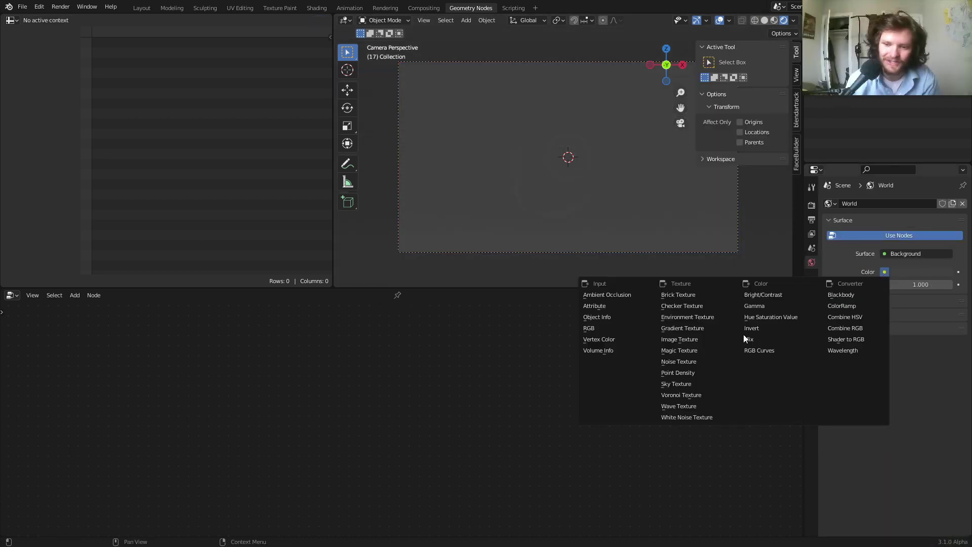
click(694, 317)
click(937, 285)
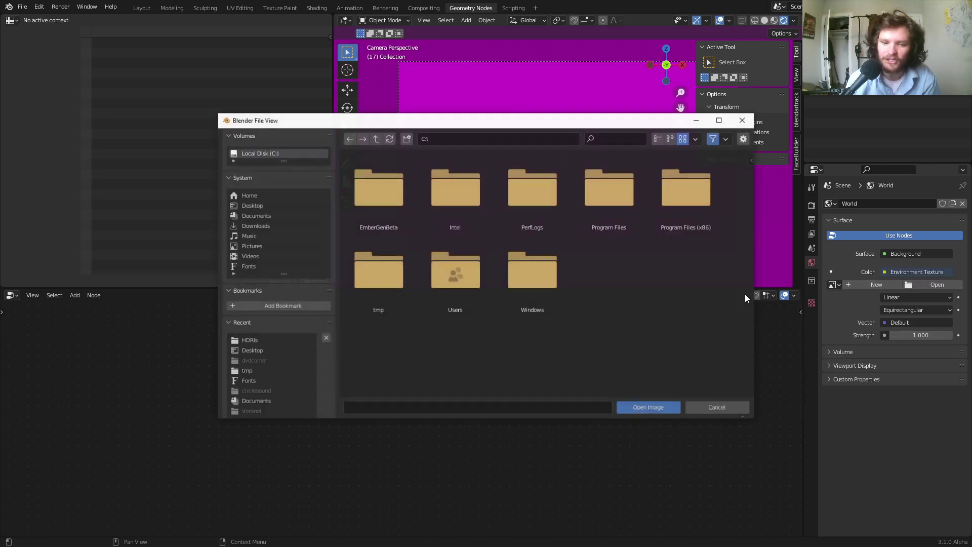
click(250, 340)
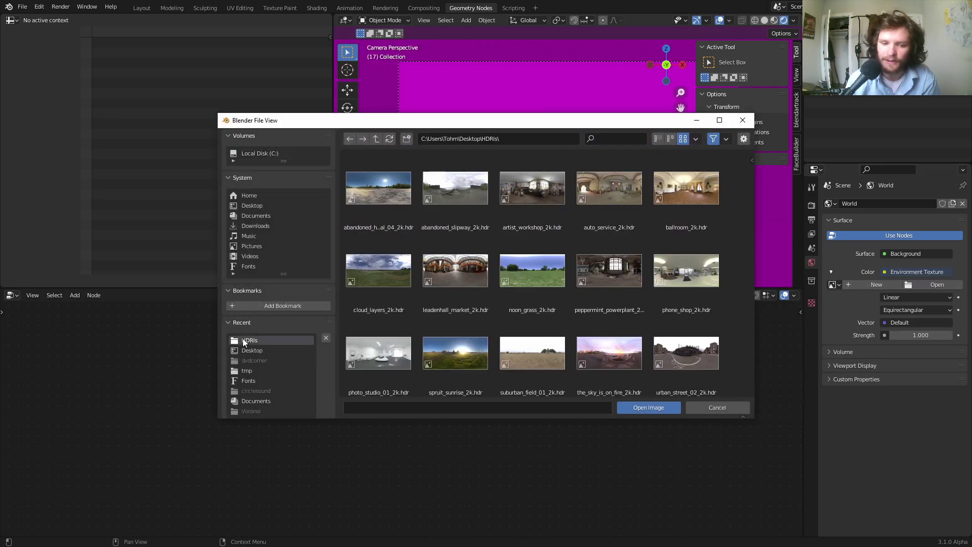
double_click(603, 261)
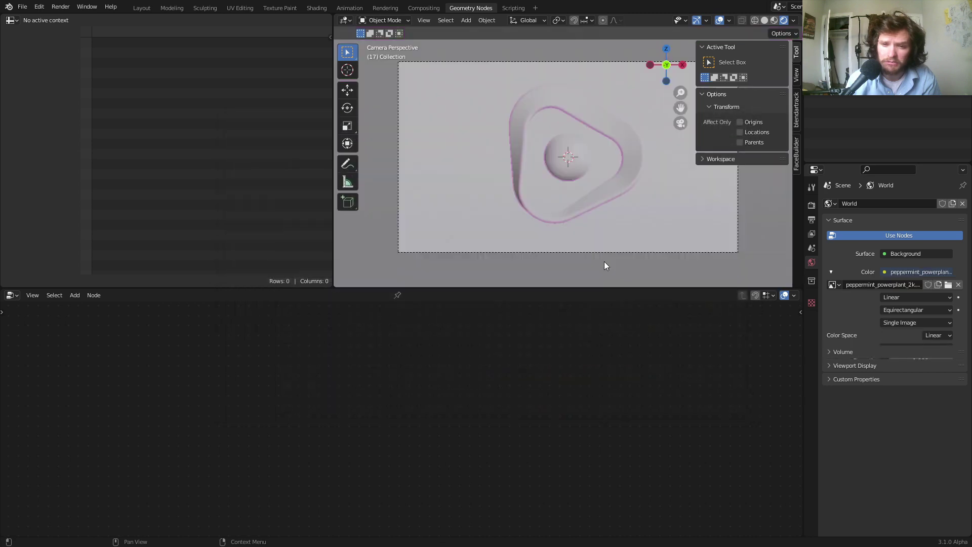
- Set the render engine to Cycles with the GPU Compute device and the Experimental feature set
click(811, 205)
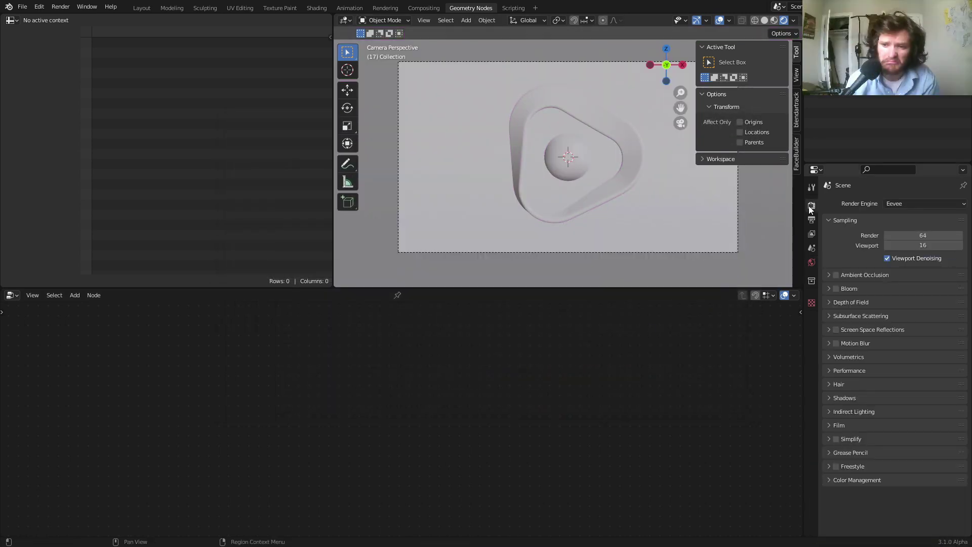
click(898, 204)
click(904, 236)
click(905, 231)
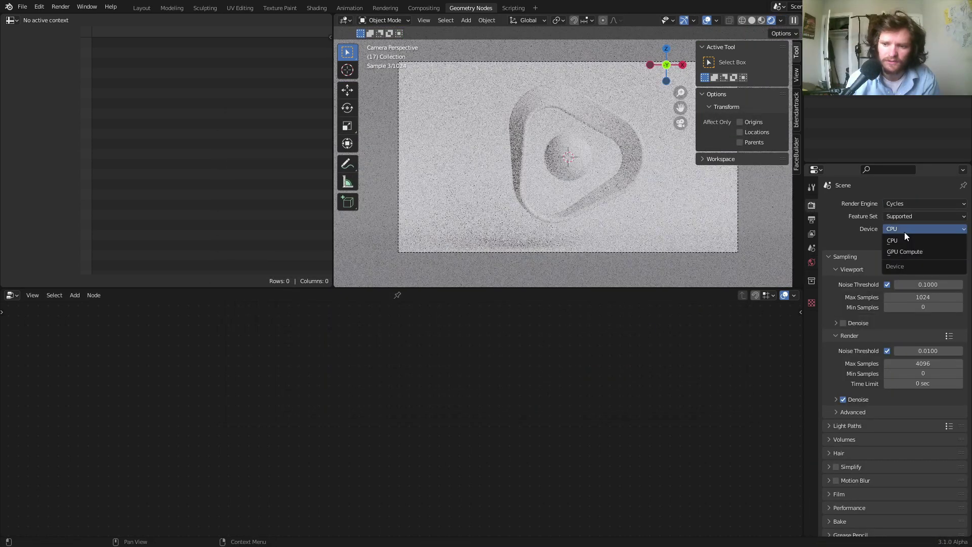
click(904, 251)
click(900, 218)
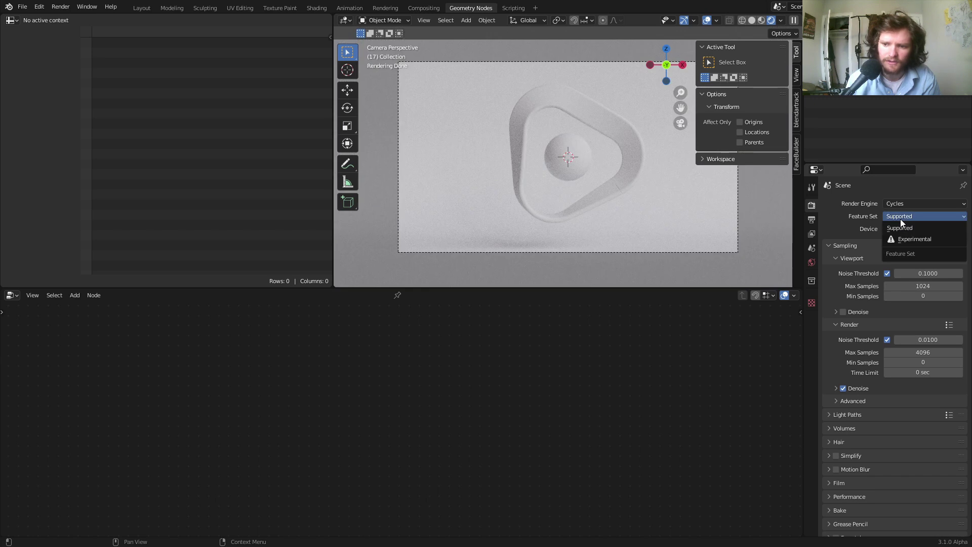
click(906, 238)
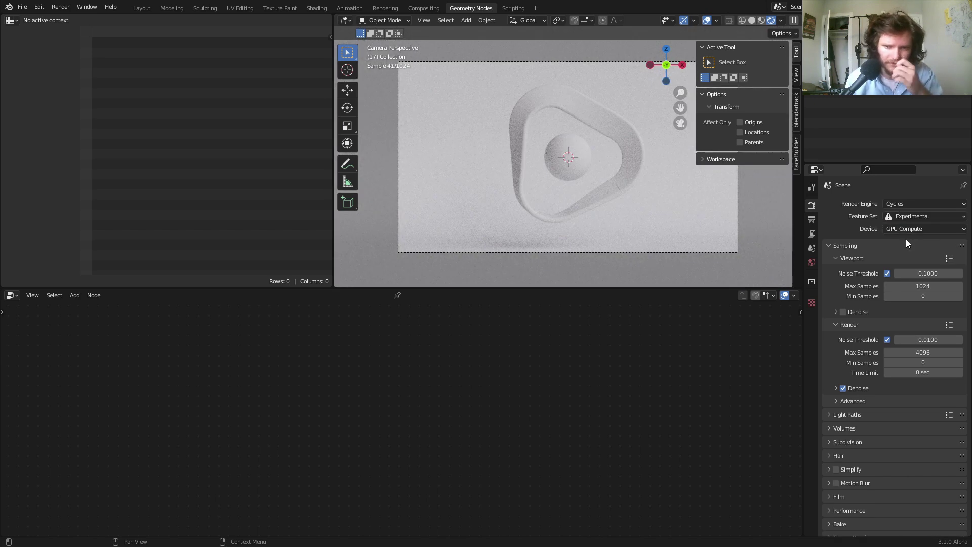
- Select the twisted ring and inspect the seam near its lower-right corner in the rendered view
click(637, 170)
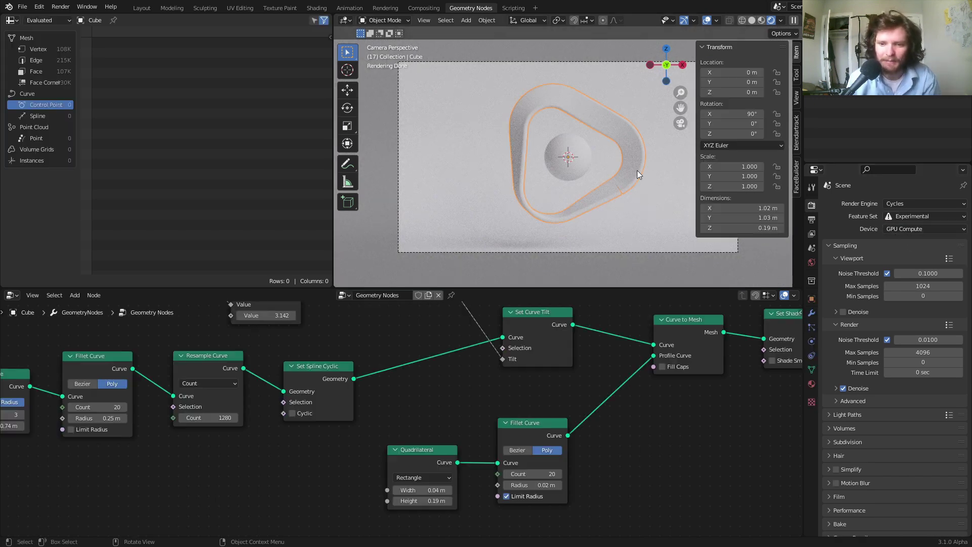
scroll(628, 199, up, 4)
scroll(628, 199, up, 5)
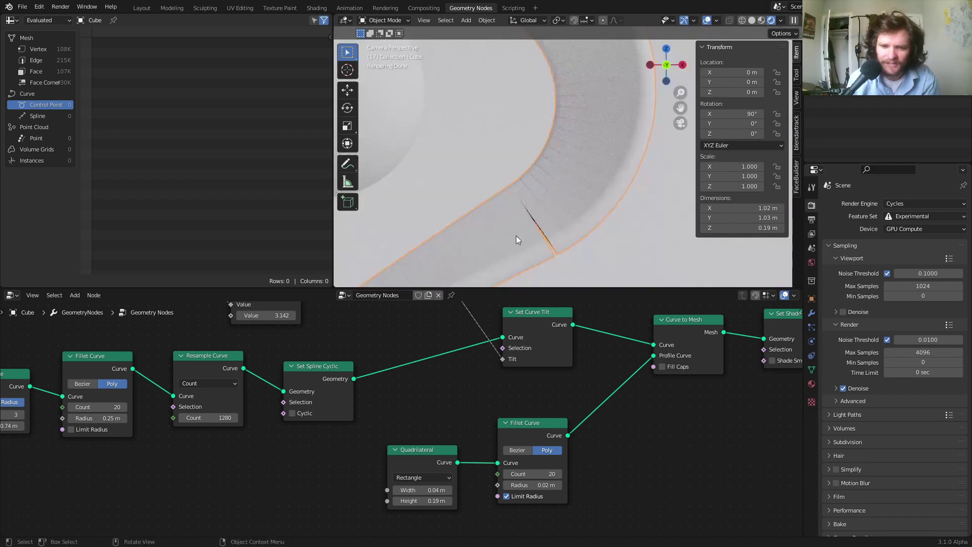
- Try a Resample Curve count of 2948 and a Cyclic spline on the ring, and revert both
middle_drag(299, 388, 364, 401)
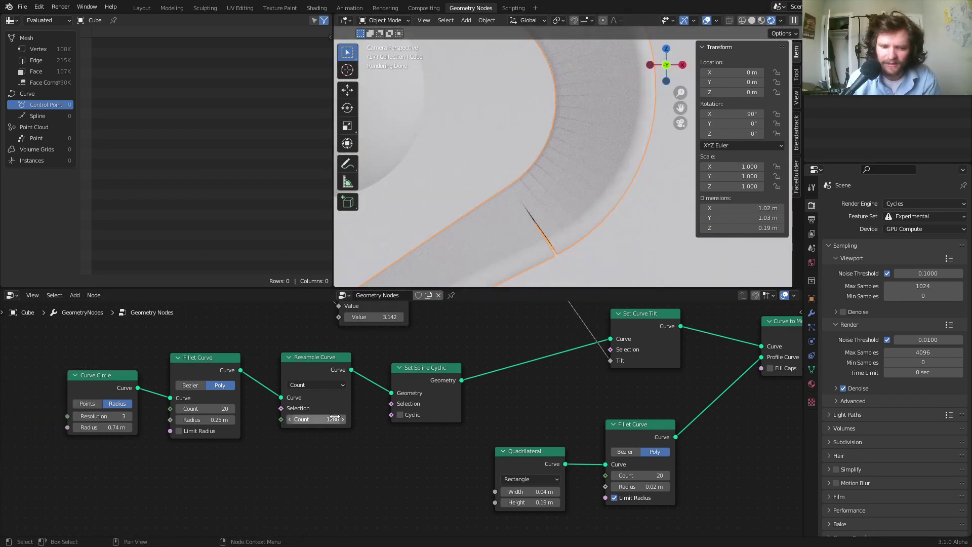
drag(317, 417, 638, 417)
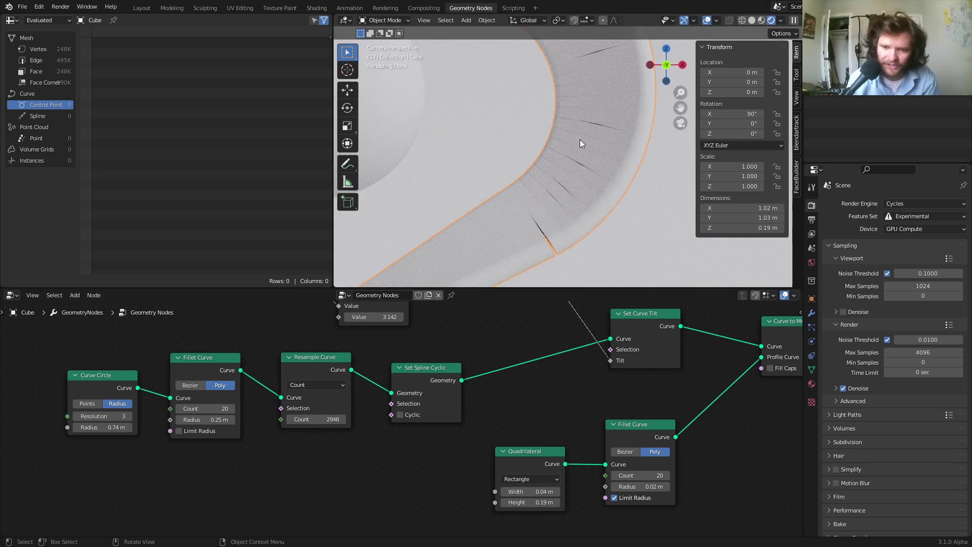
key(ctrl+z)
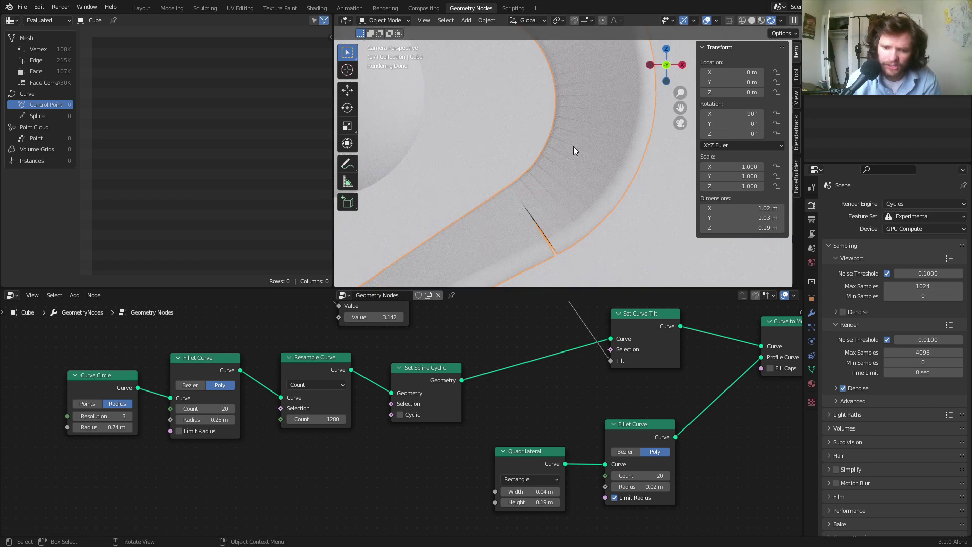
click(404, 413)
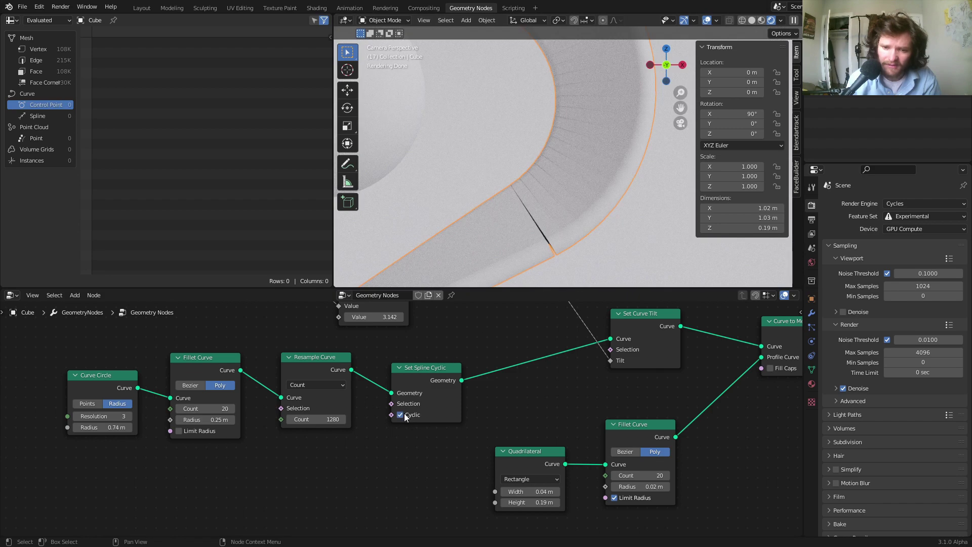
click(404, 414)
- Switch the viewport to solid shading and examine the ring's seam from outside the camera view
scroll(548, 202, down, 5)
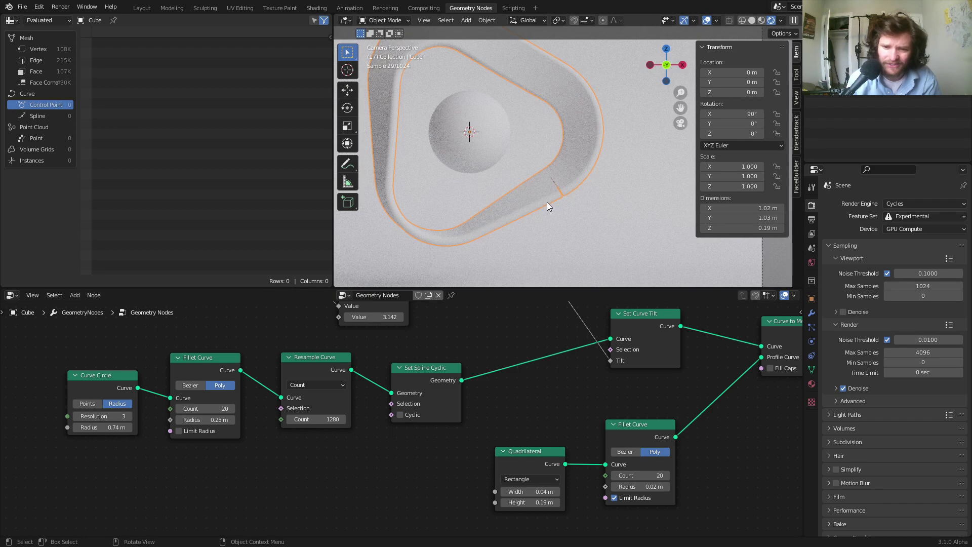
scroll(540, 210, up, 2)
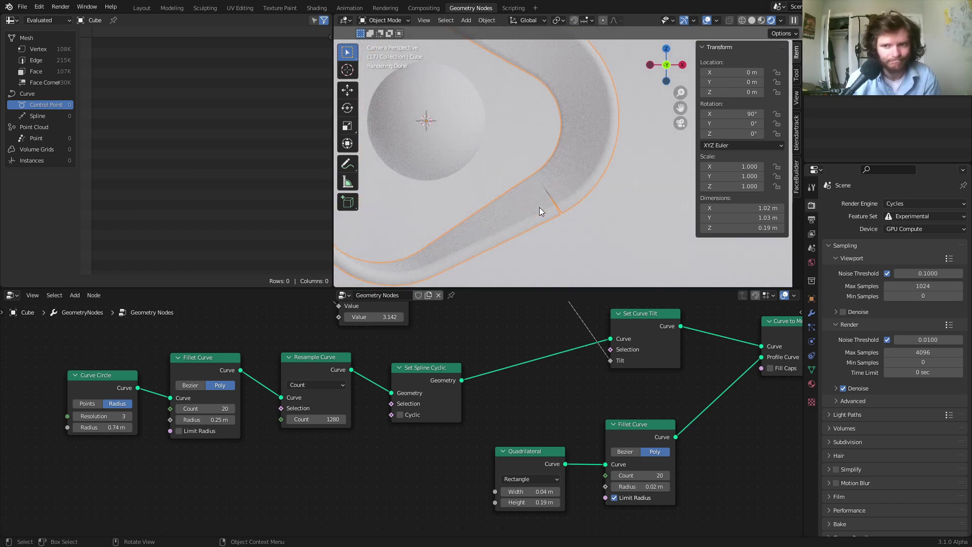
scroll(539, 208, up, 1)
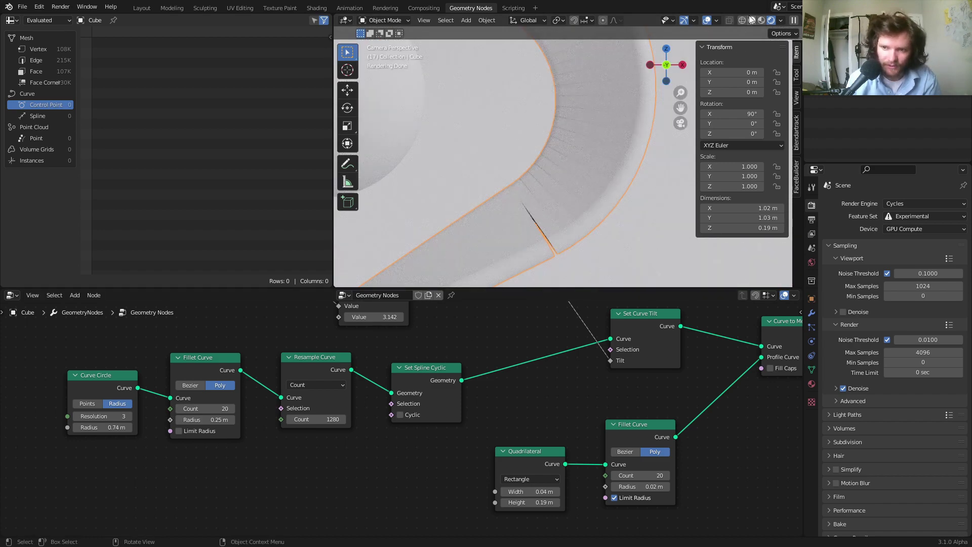
click(753, 20)
scroll(515, 200, up, 3)
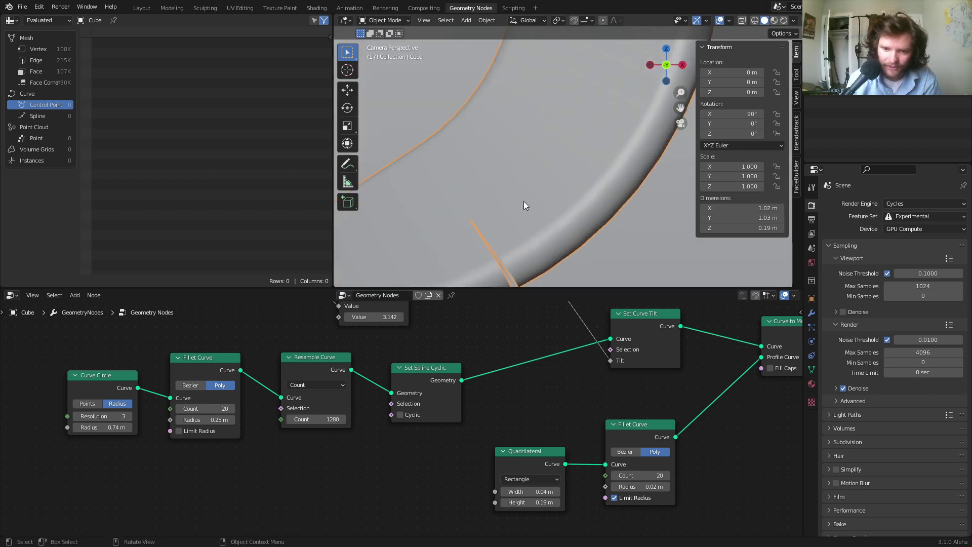
shift+middle_drag(524, 220, 514, 205)
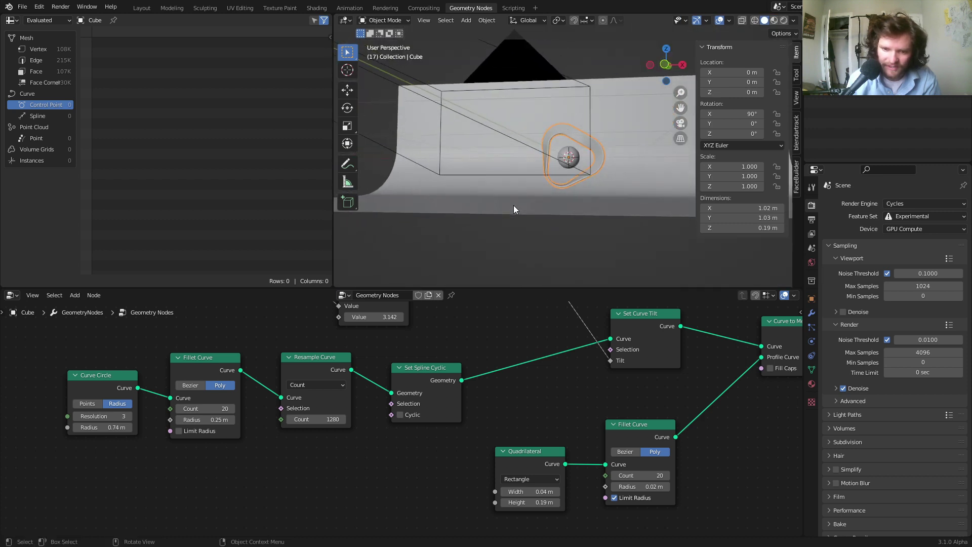
scroll(597, 199, up, 8)
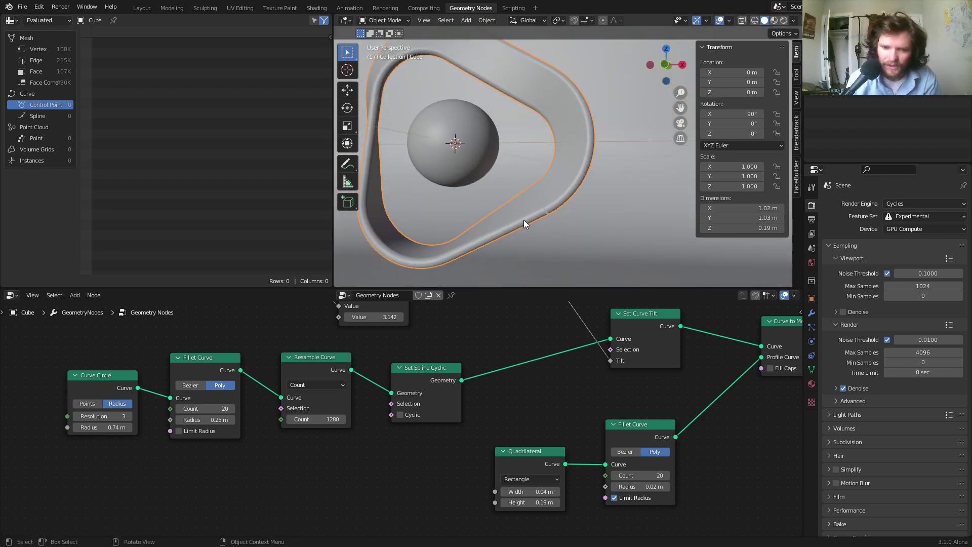
- Move the Set Shade Smooth and Group Output nodes away from Curve to Mesh to make room for another node
middle_drag(571, 375, 335, 393)
middle_drag(535, 376, 316, 407)
drag(566, 484, 552, 379)
middle_drag(552, 379, 554, 383)
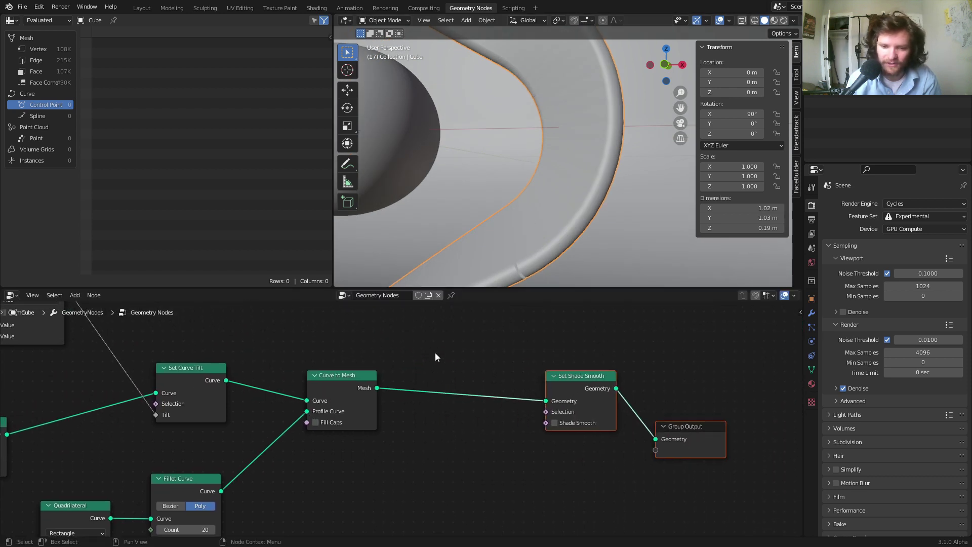
- Insert a Merge by Distance node between Curve to Mesh and Set Shade Smooth
key(shift+a)
mouse_move(427, 332)
click(399, 236)
text(m)
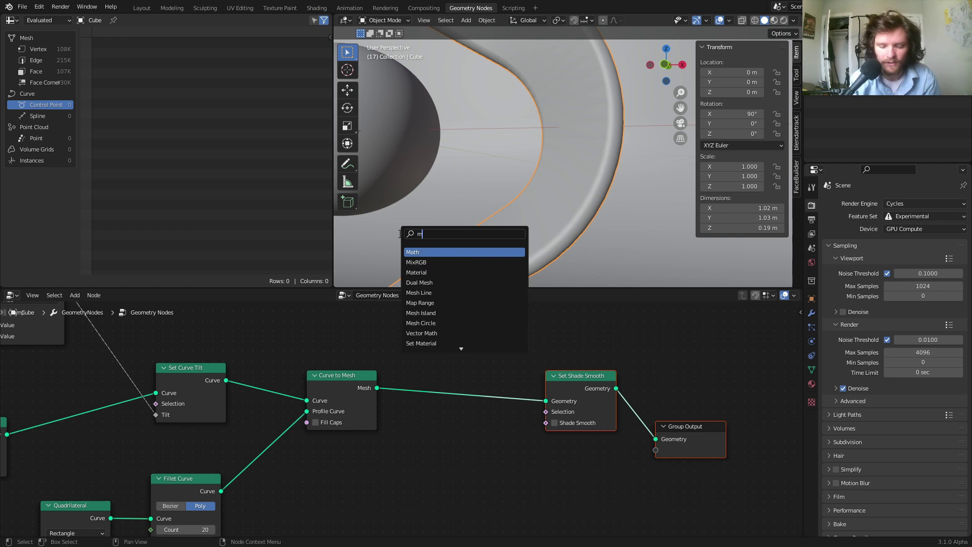
text(erge)
key(Return)
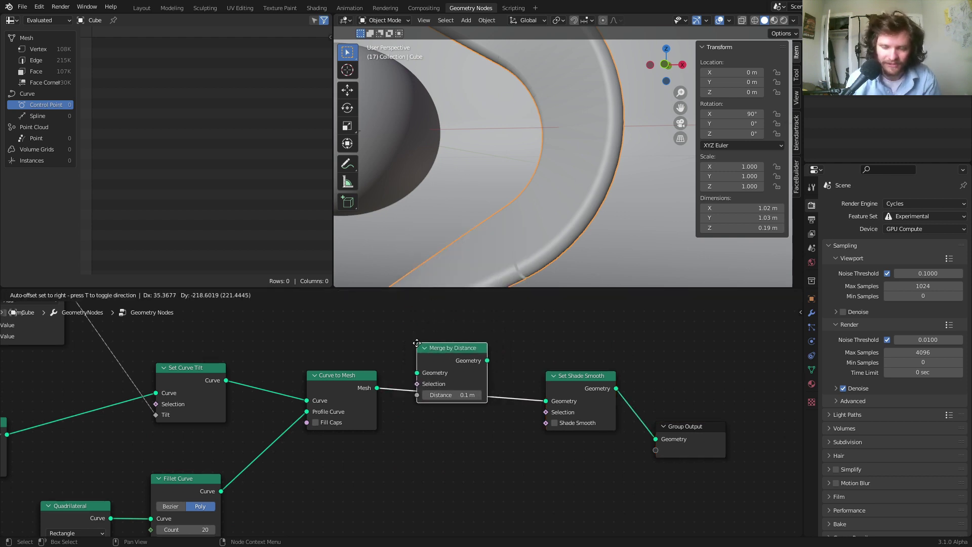
click(416, 343)
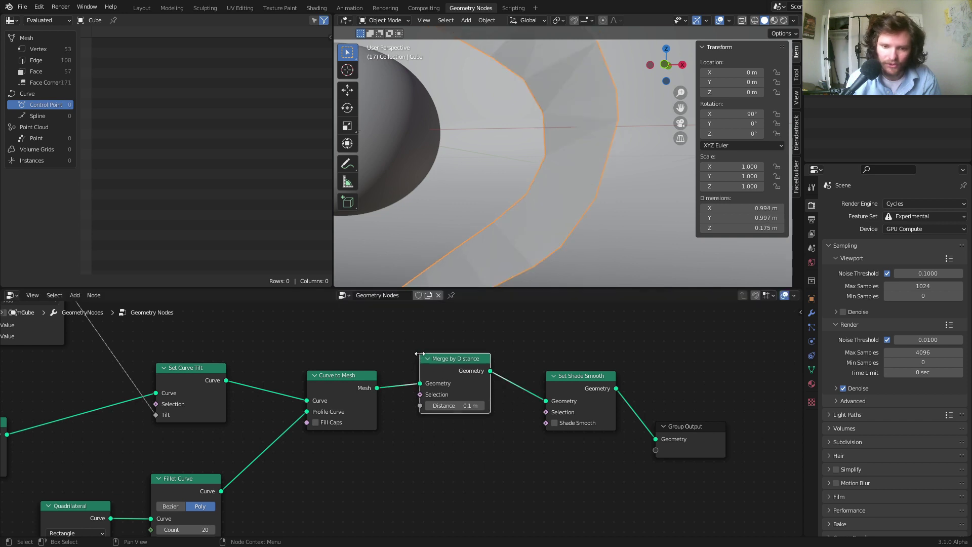
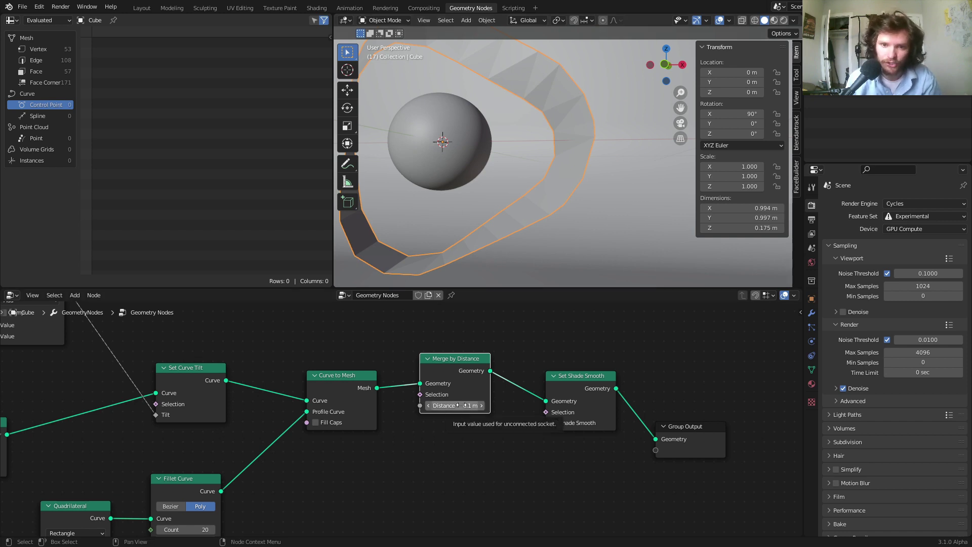
- Try Merge by Distance values of 0 m and 0.01 m and examine the ring's seam
drag(462, 405, 433, 405)
scroll(515, 247, up, 4)
shift+middle_drag(515, 247, 530, 186)
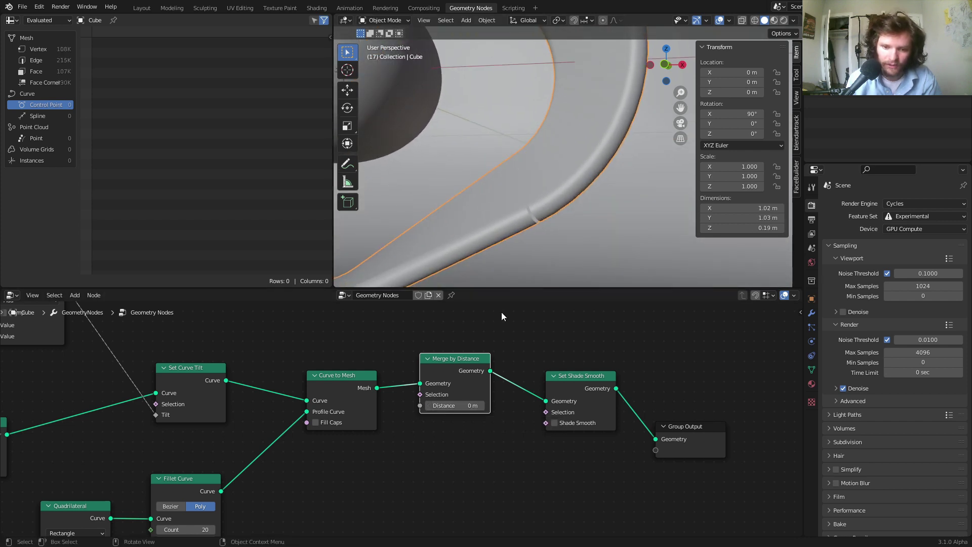
click(473, 407)
text(.0.01)
key(Return)
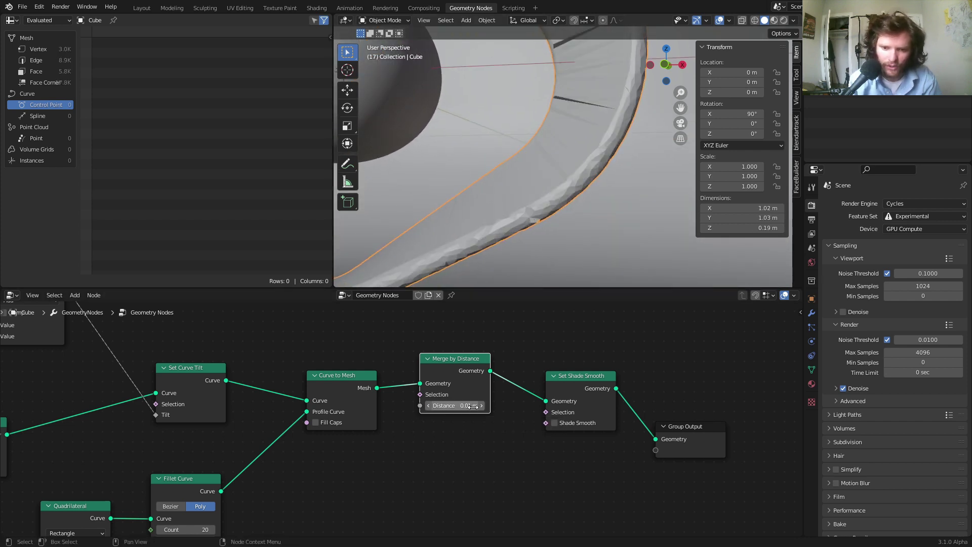
scroll(520, 210, up, 1)
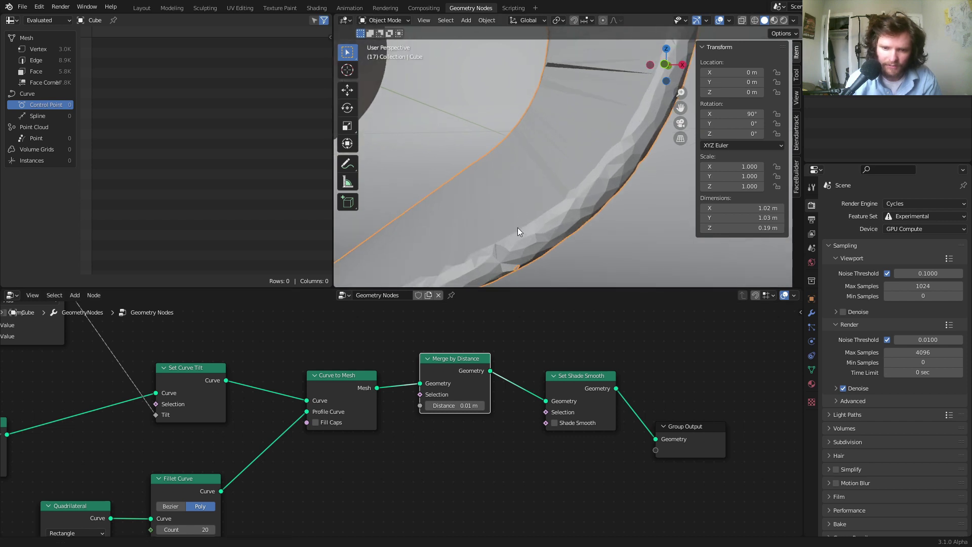
scroll(518, 227, up, 2)
mouse_move(533, 163)
middle_down()
mouse_move(537, 177)
mouse_move(560, 171)
mouse_move(532, 162)
mouse_move(532, 176)
middle_up()
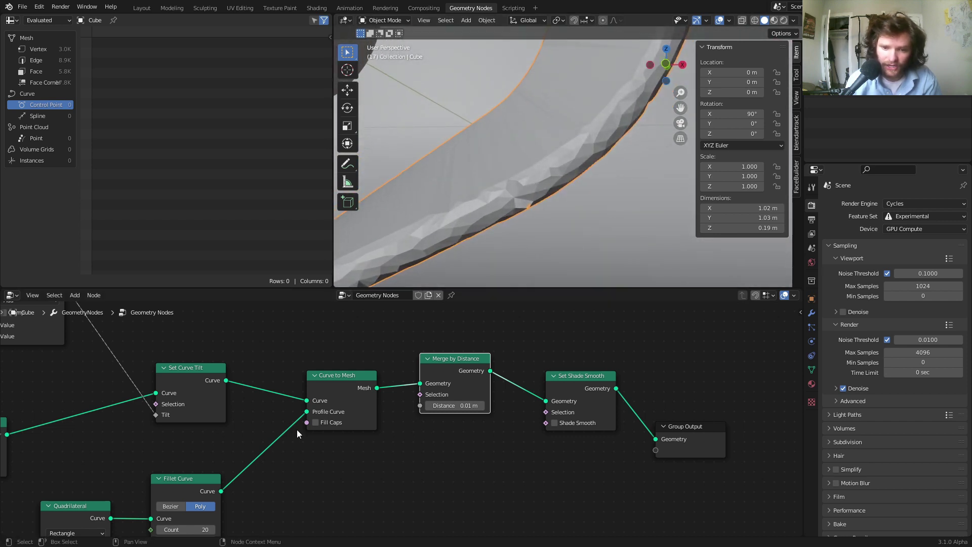
- Set the Fillet Curve radius of the ring's rectangular profile to 0.01 m
middle_drag(297, 490, 399, 345)
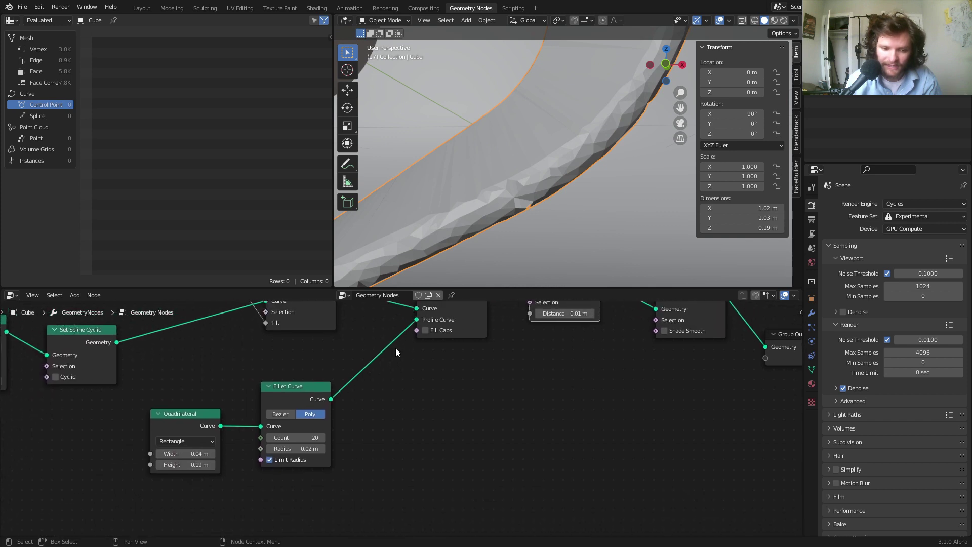
drag(302, 449, 284, 450)
click(301, 451)
text(.01)
key(Return)
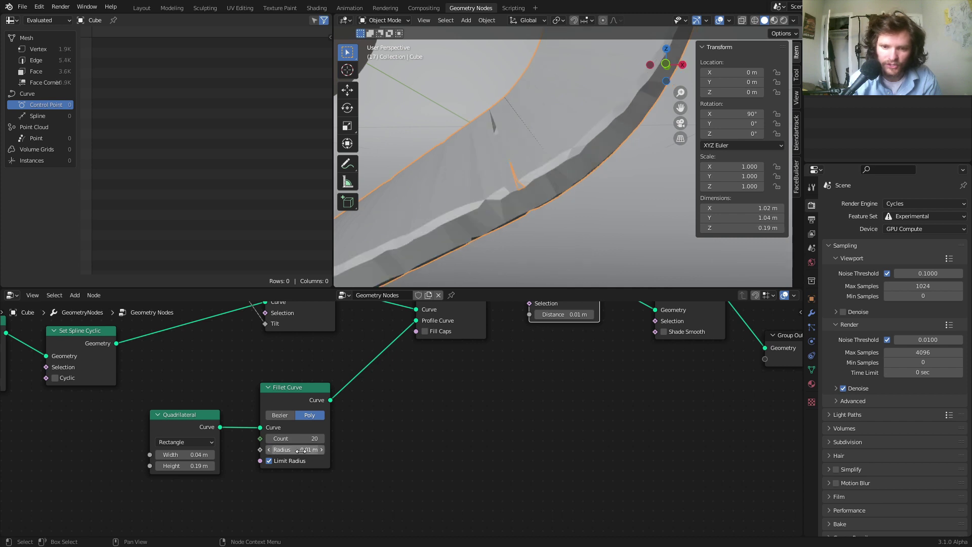
- Try a distance of 0.02 m on the Merge by Distance node
middle_drag(403, 423, 358, 466)
click(524, 353)
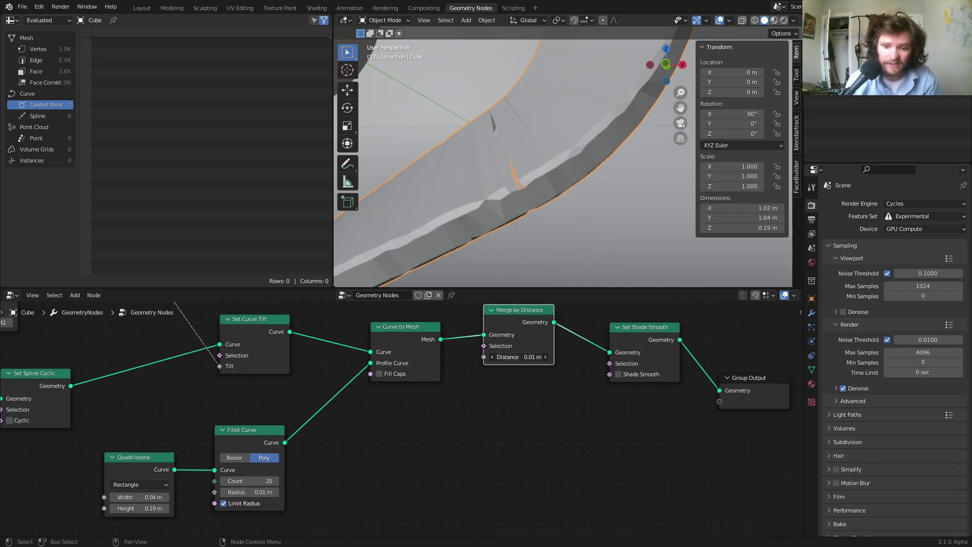
key(BackSpace)
text(2)
key(Return)
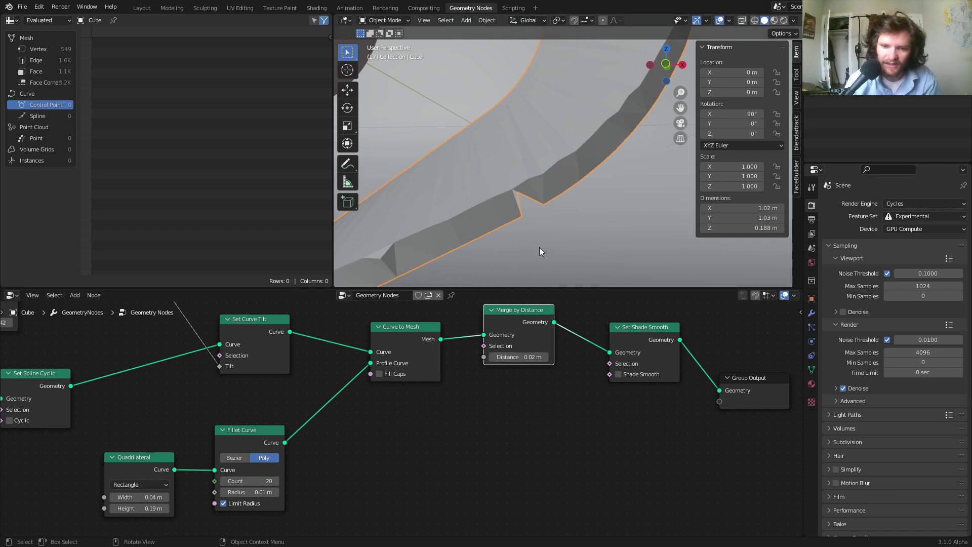
- Add an Index node and connect it to the Selection input of Merge by Distance
middle_drag(437, 288, 447, 367)
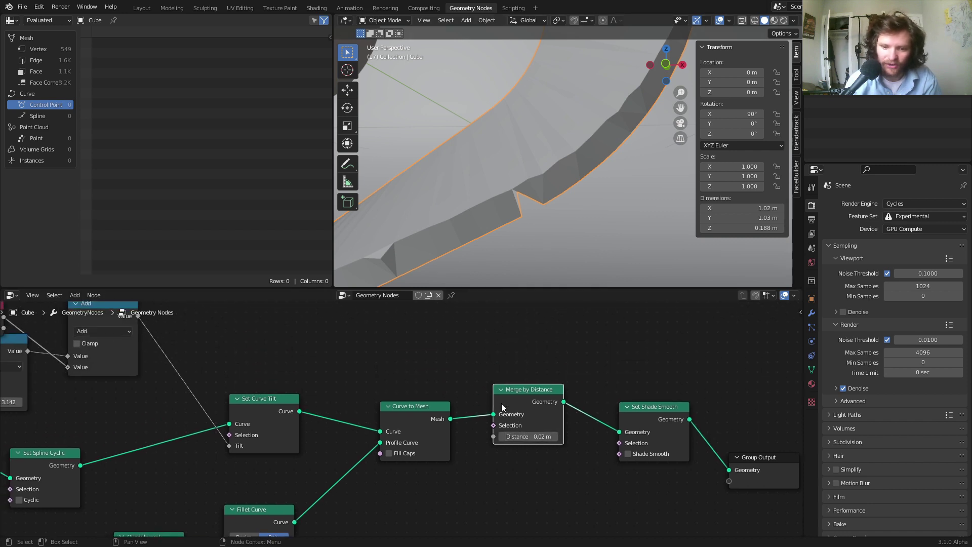
key(shift+a)
click(423, 334)
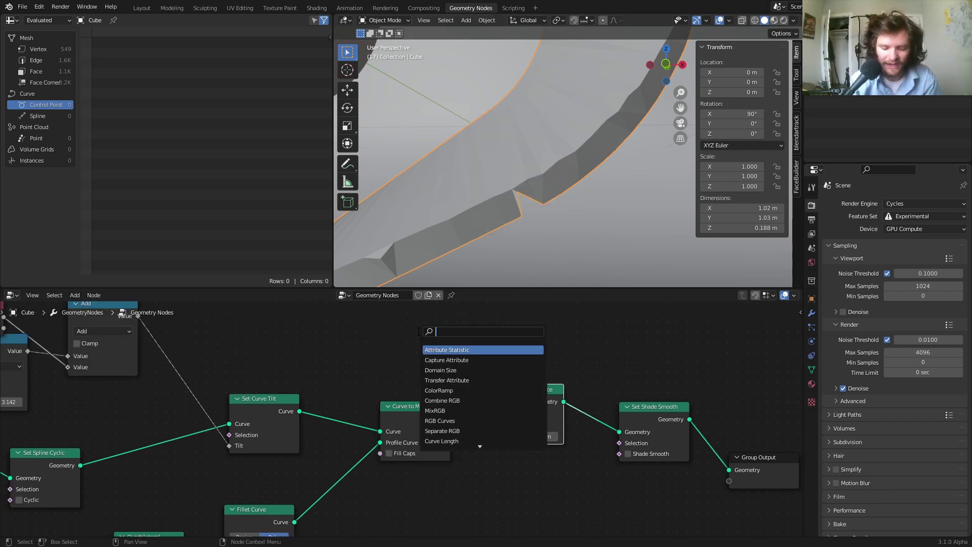
text(index)
key(Return)
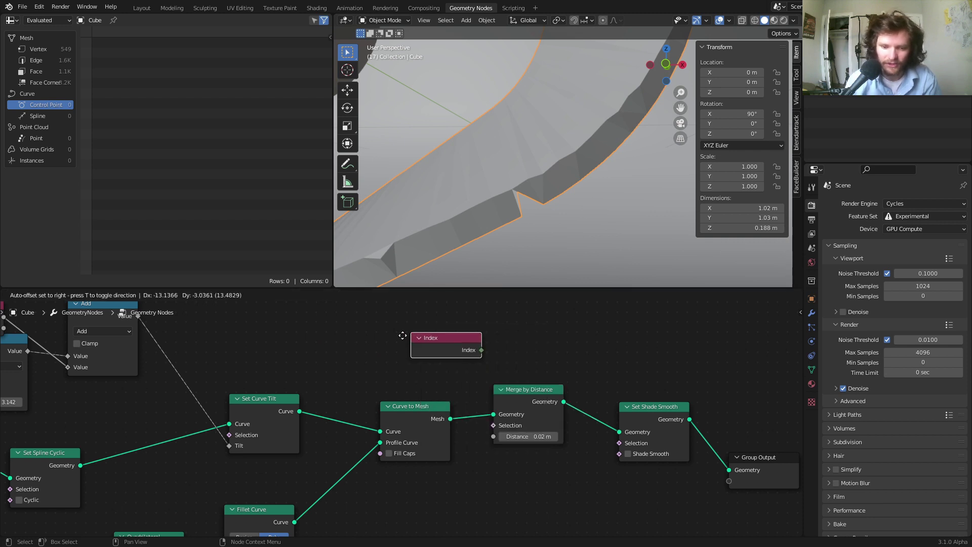
click(357, 342)
drag(378, 352, 506, 423)
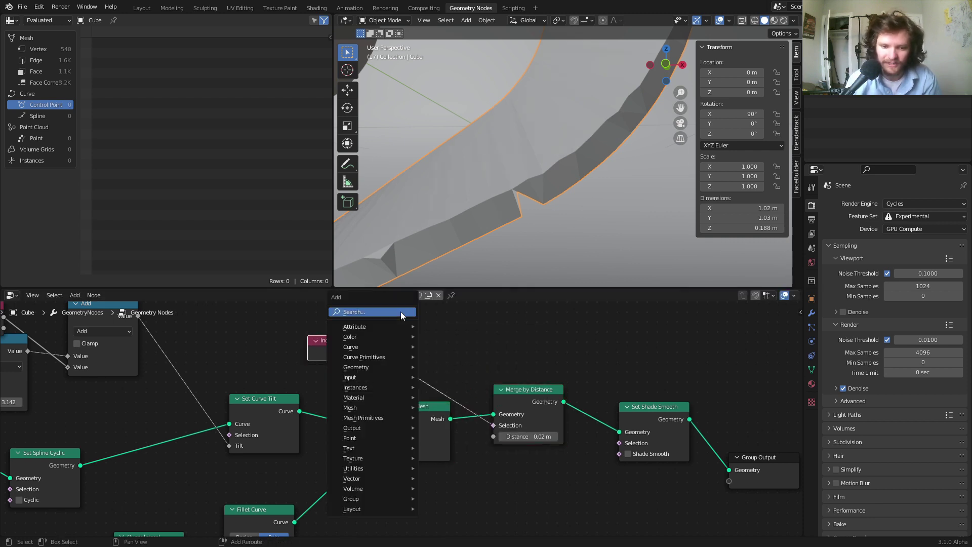
- Insert a Less Than math node between Index and Merge by Distance and raise its threshold to 3301
text(add)
key(Return)
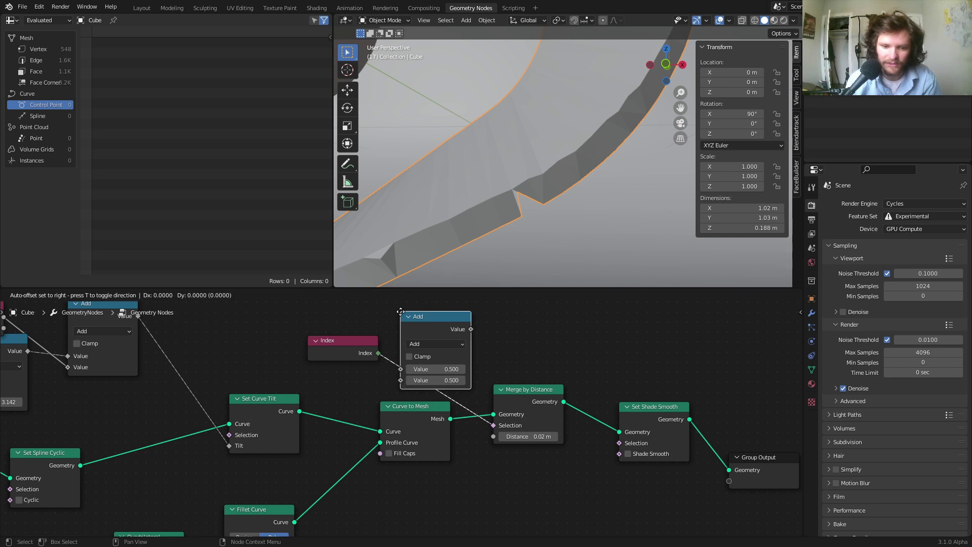
click(433, 329)
click(455, 344)
click(536, 390)
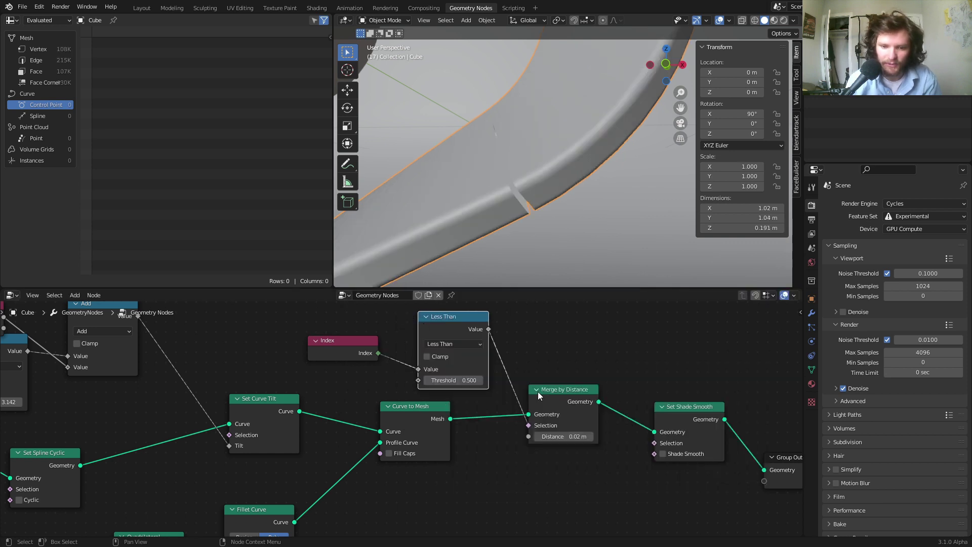
drag(455, 380, 587, 381)
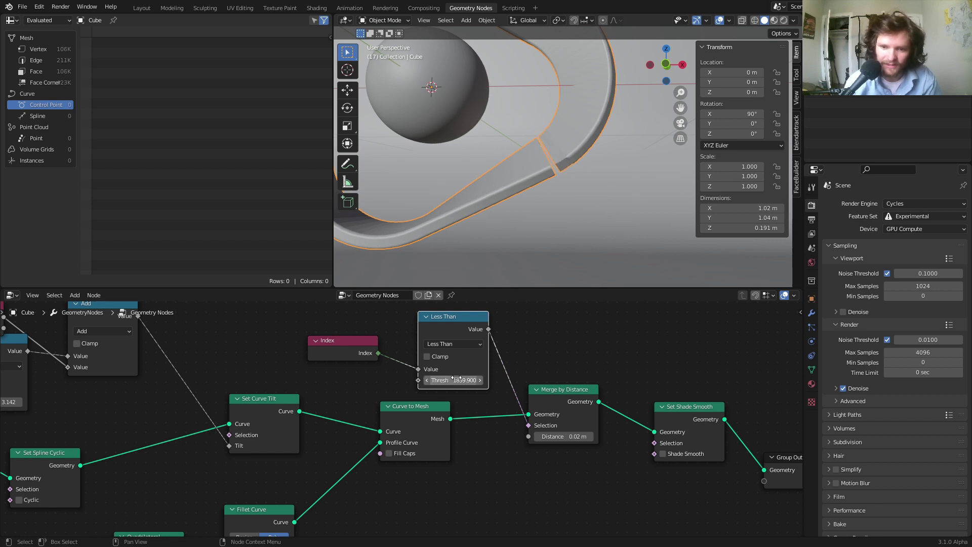
mouse_move(449, 384)
mouse_down()
mouse_move(501, 384)
mouse_move(439, 372)
mouse_up()
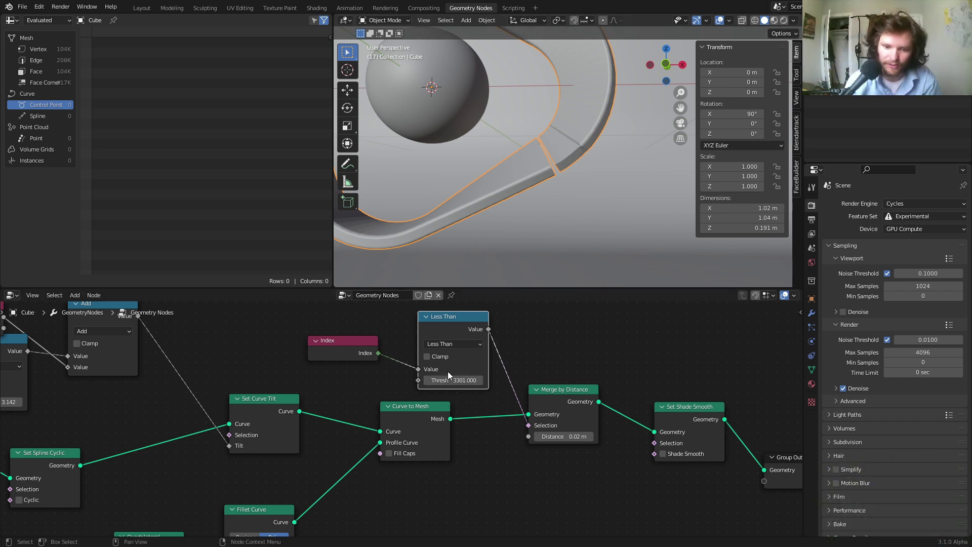
- Delete the Index and Less Than nodes and dissolve Merge by Distance, keeping Curve to Mesh linked to Set Shade Smooth
drag(312, 363, 457, 317)
key(x)
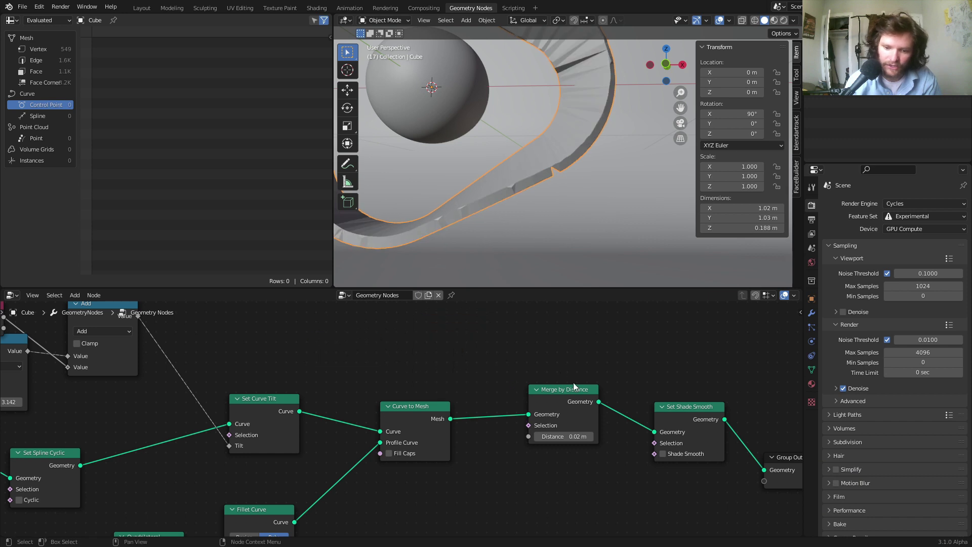
click(575, 386)
key(ctrl+x)
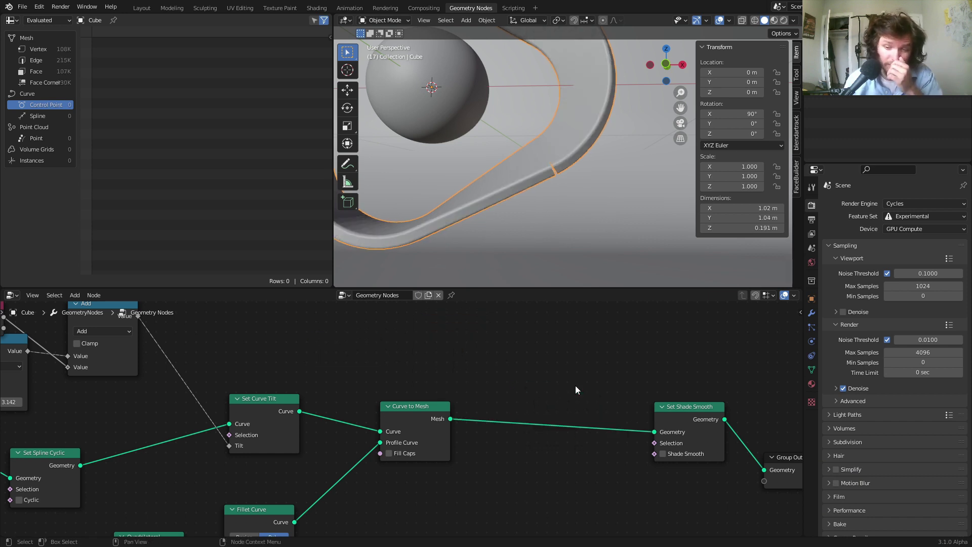
- Play the animation through the camera view and switch the viewport to rendered shading
click(681, 122)
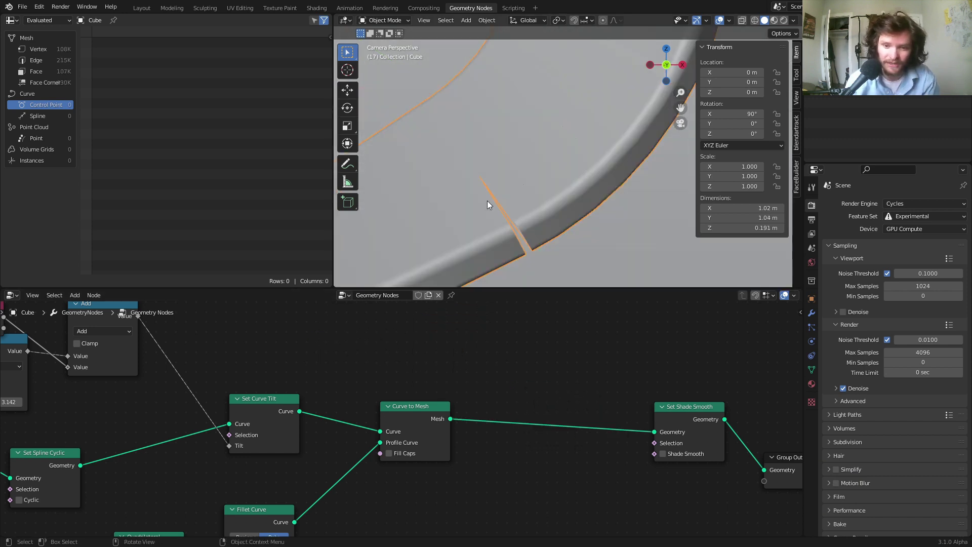
scroll(487, 200, down, 15)
shift+middle_drag(528, 172, 549, 187)
key(space)
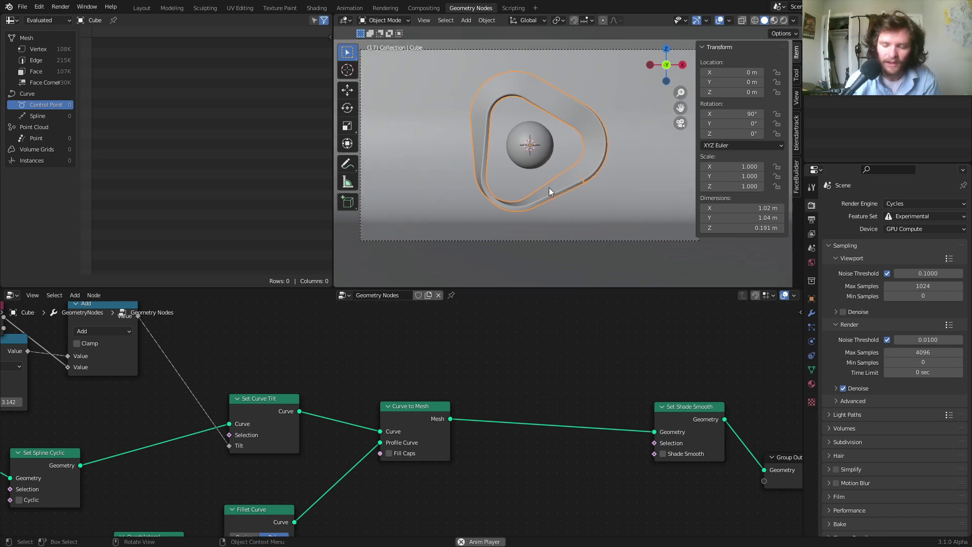
click(782, 21)
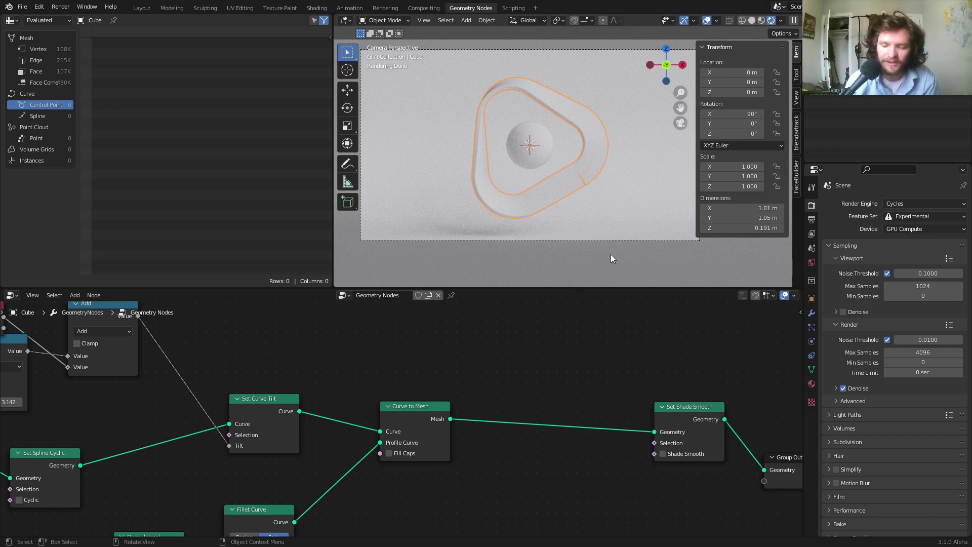
- Split the node area to show a Shader Editor beside the geometry nodes and rename the ring's material to metal
drag(800, 298, 413, 305)
click(427, 296)
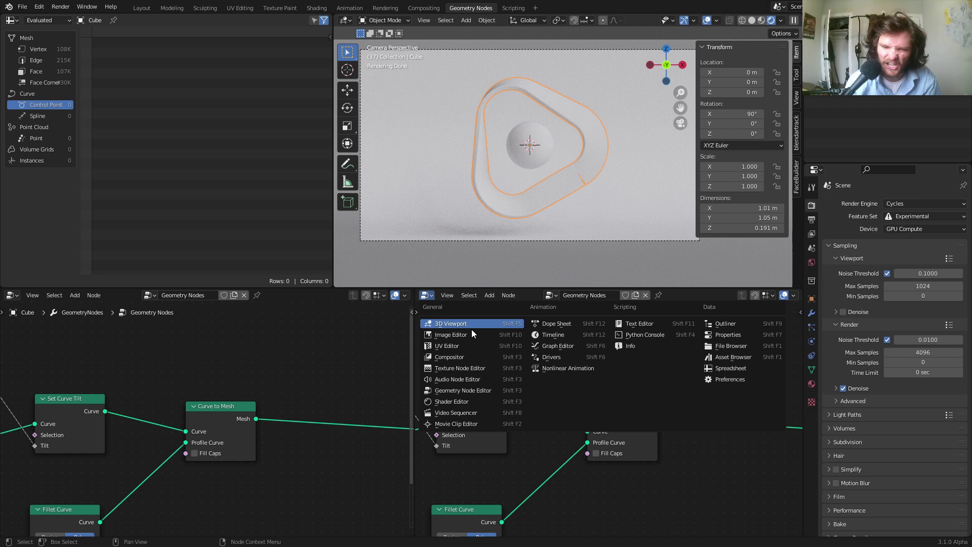
click(458, 400)
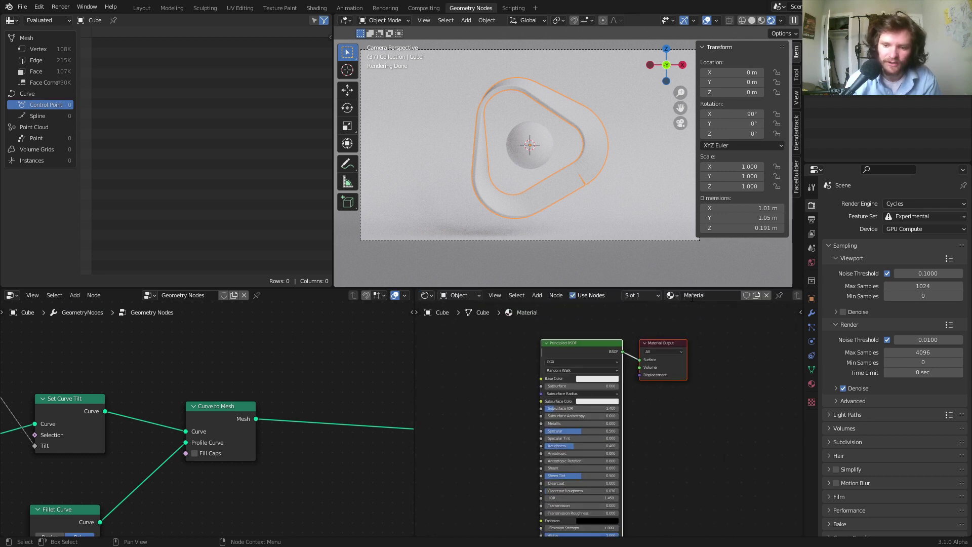
click(692, 297)
text(metal)
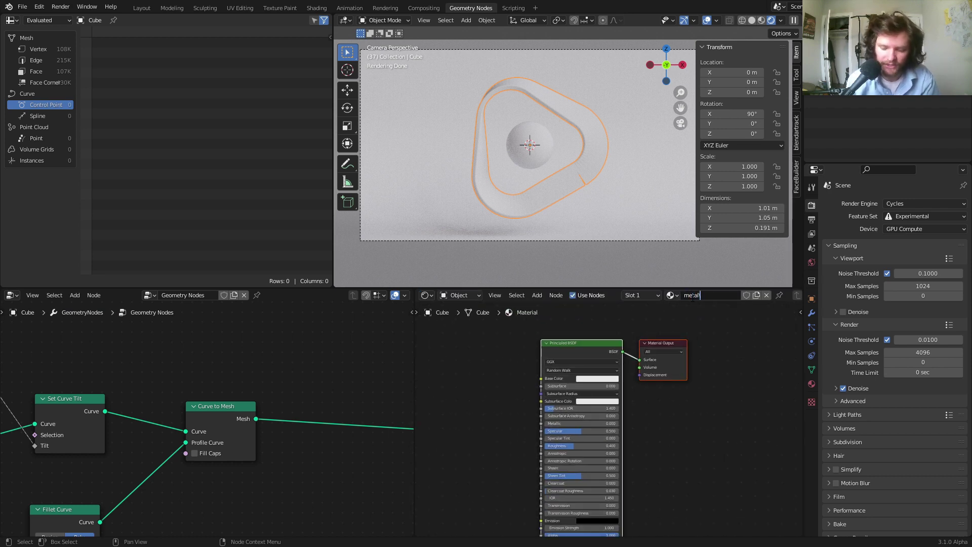
key(Return)
- Insert a Set Material node between Set Shade Smooth and Group Output and assign the metal material to it
ctrl+scroll(244, 368, right, 5)
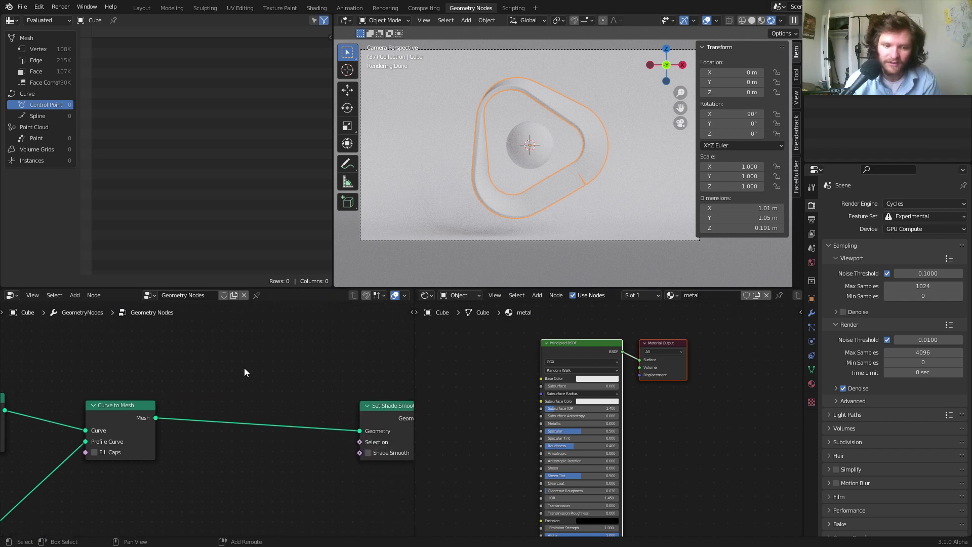
key(shift+a)
text(set)
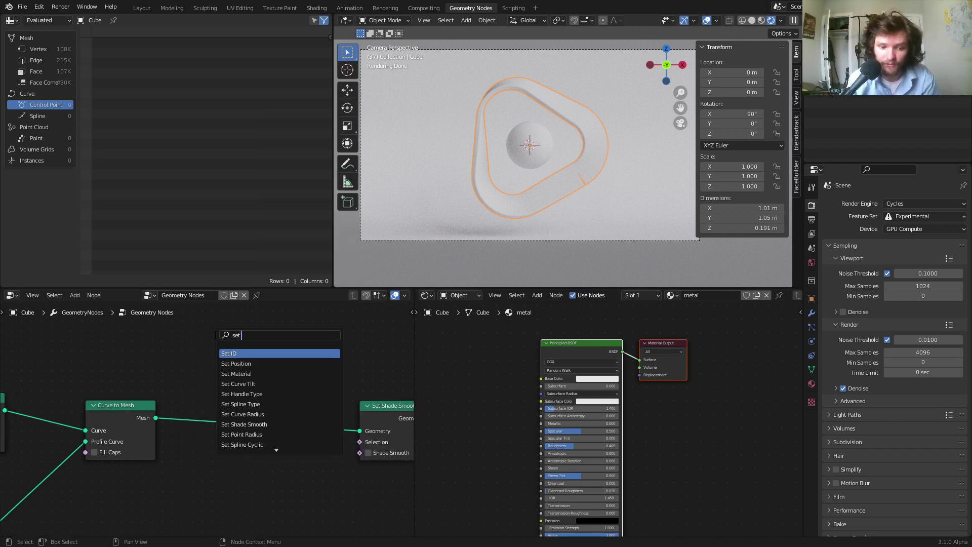
text( ma)
key(Return)
click(218, 335)
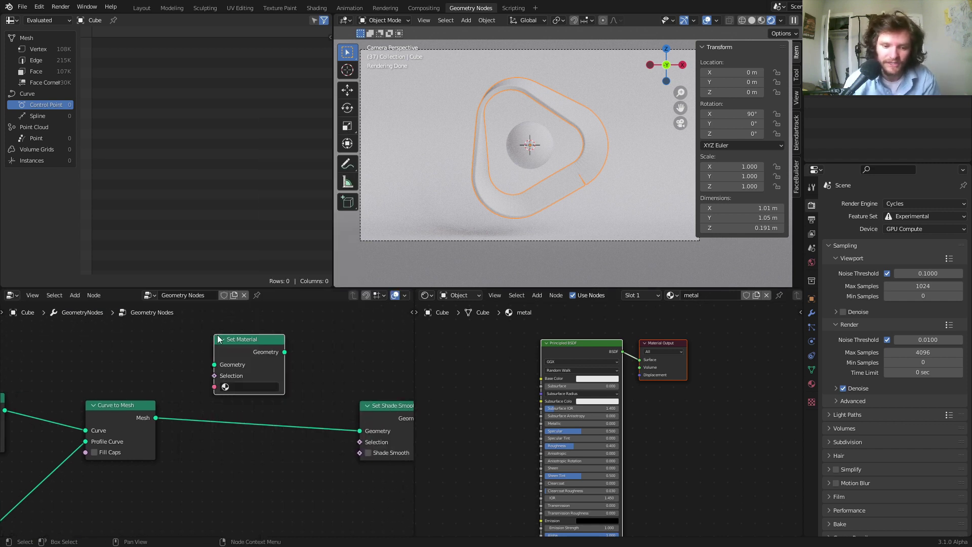
middle_drag(292, 340, 89, 383)
scroll(76, 383, down, 2)
drag(78, 386, 293, 446)
scroll(284, 455, up, 1)
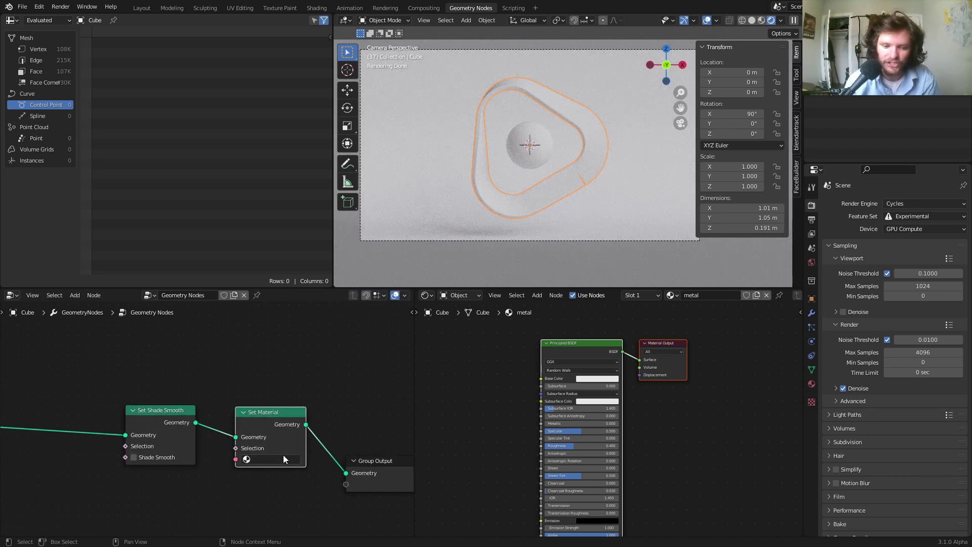
click(273, 459)
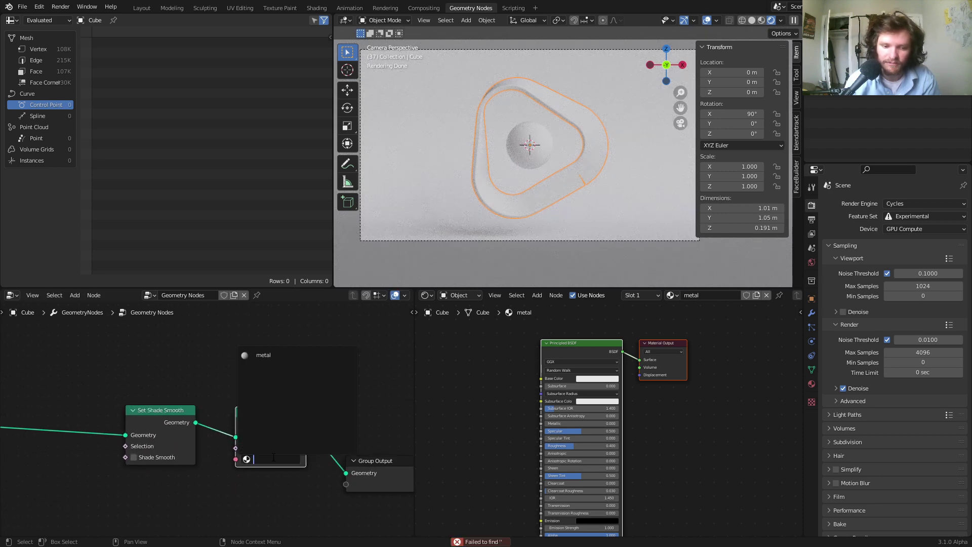
click(278, 357)
- Set the metal material's Metallic to 1.000 and Roughness to 0.423 on the Principled BSDF
scroll(575, 388, up, 2)
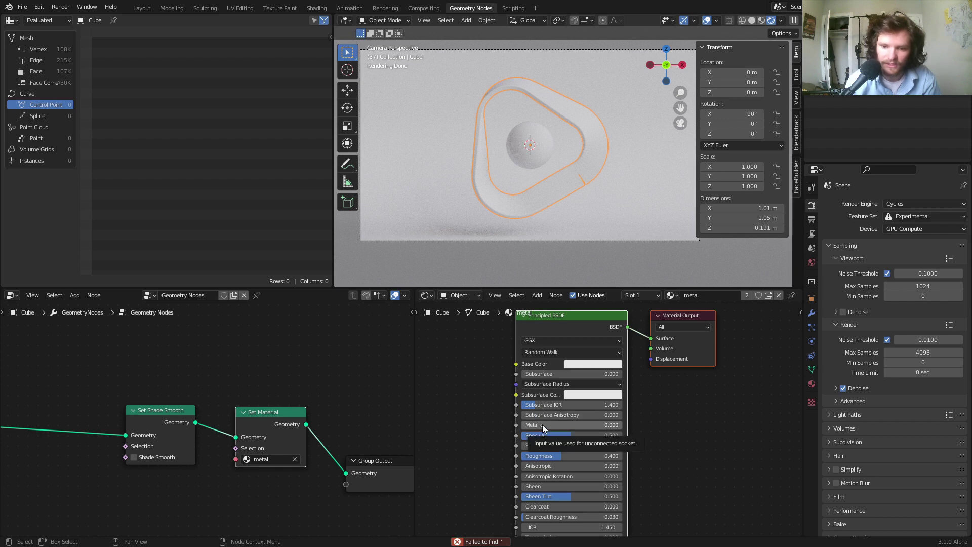
drag(543, 424, 622, 424)
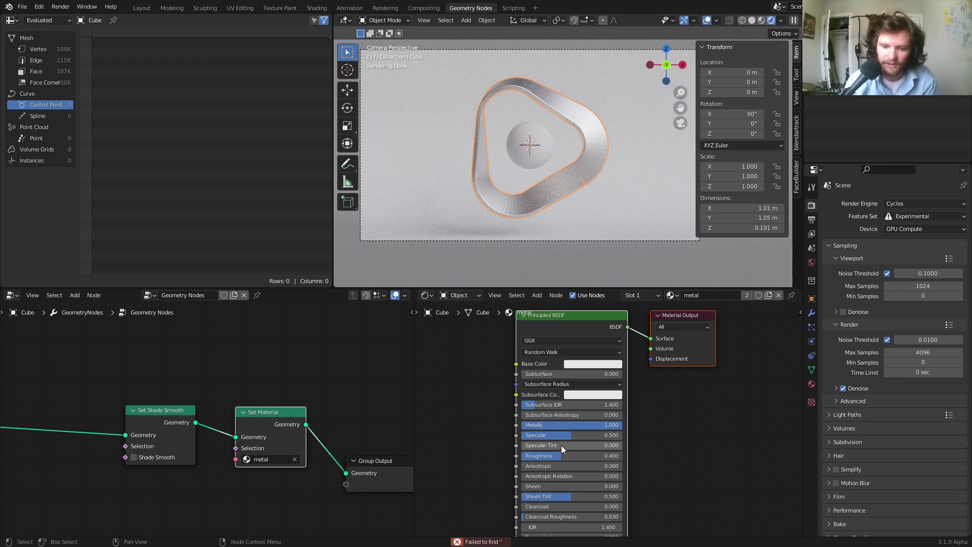
mouse_move(557, 456)
mouse_down()
mouse_move(524, 456)
mouse_move(563, 455)
mouse_up()
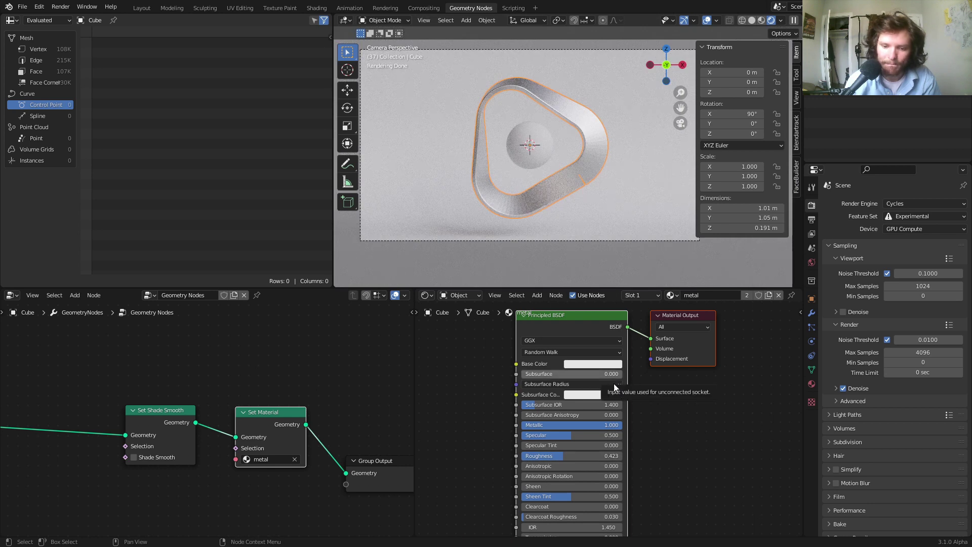
- Add a Fresnel node to the metal material and connect its Fac output to the Principled BSDF's Base Color
middle_drag(614, 383, 704, 254)
key(shift+a)
text(fres)
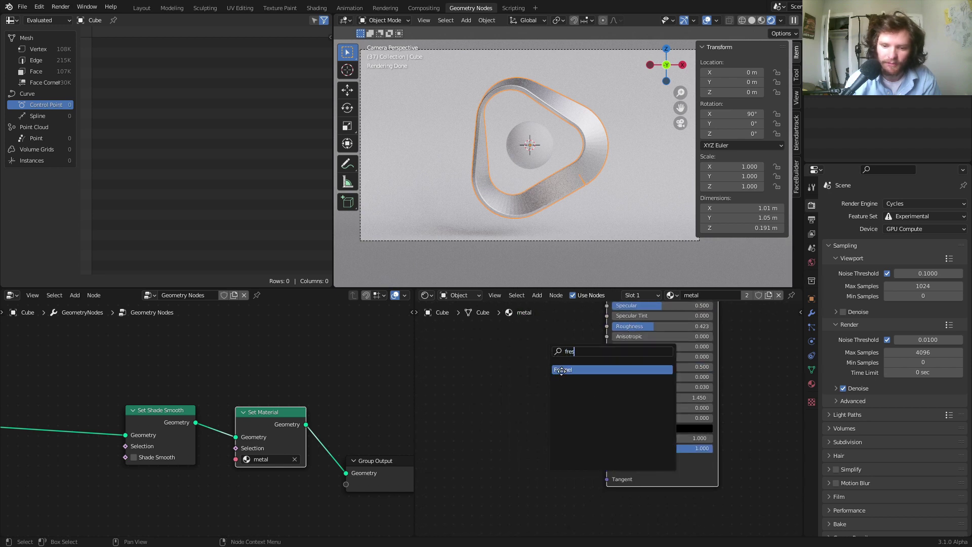
key(Return)
click(461, 412)
ctrl+shift+click(461, 415)
middle_drag(461, 418, 497, 404)
- Try an IOR of 1.33 on the Fresnel node and undo it
click(497, 415)
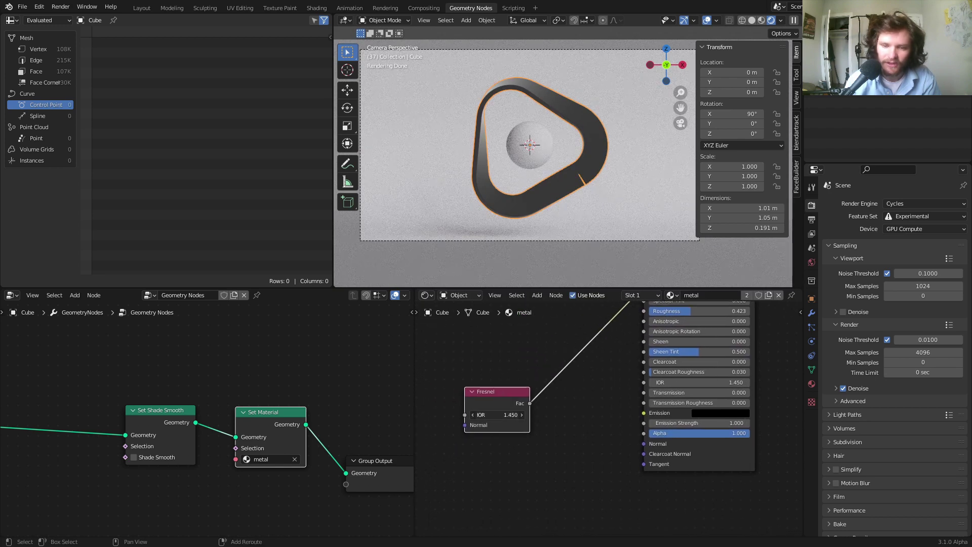
text(1.33)
key(Return)
drag(497, 414, 458, 407)
key(ctrl+z)
key(shift+a)
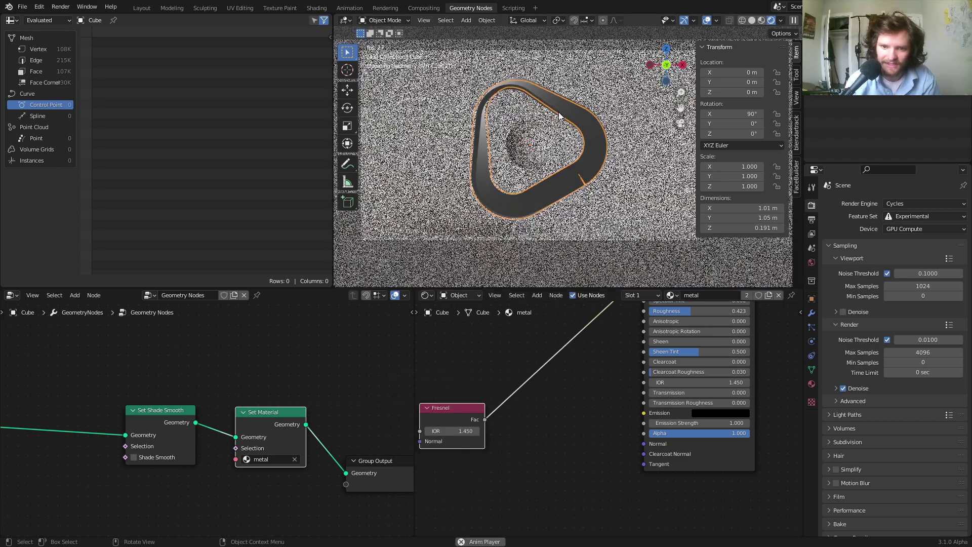
- Insert a ColorRamp node between the Fresnel and the Principled BSDF's Base Color and set its black stop's position to 0.189
key(shift+a)
click(526, 380)
text(colo)
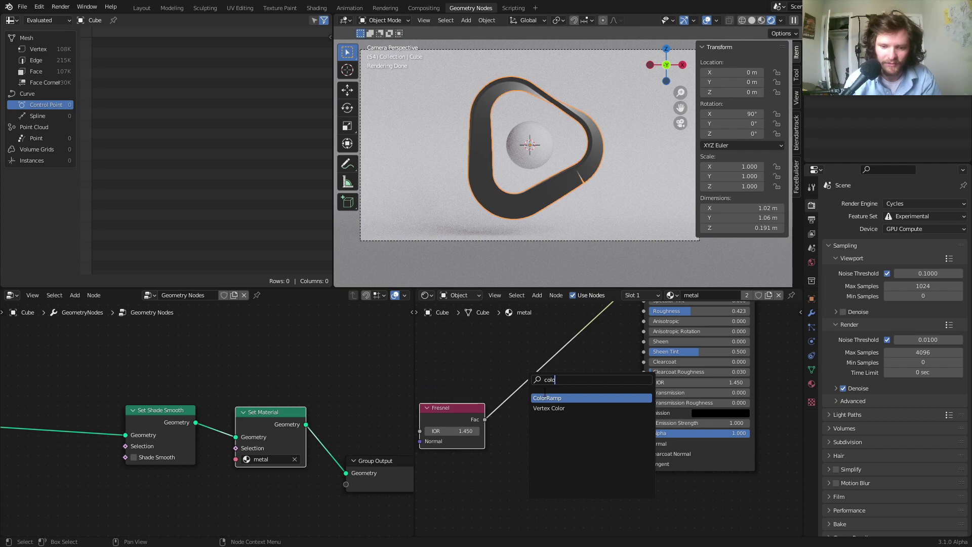
key(Return)
click(566, 417)
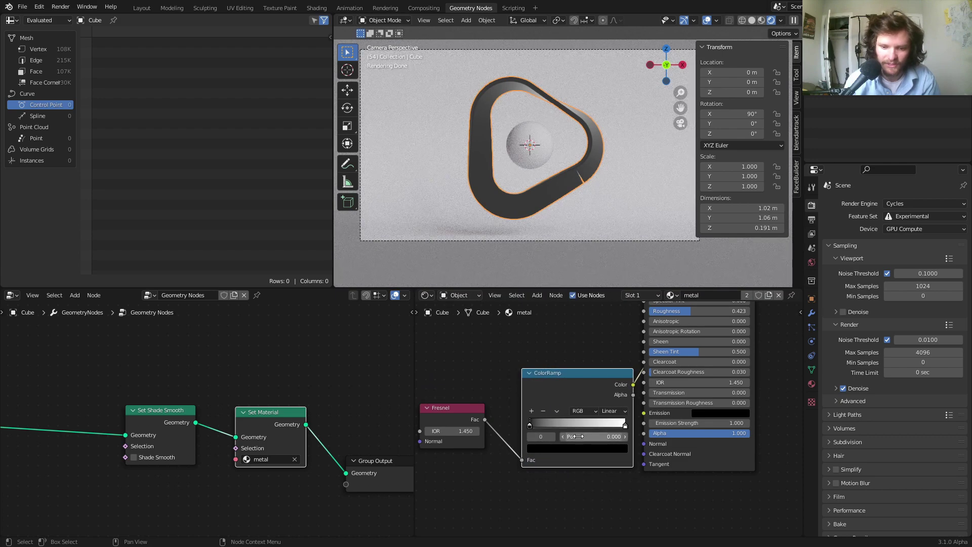
shift+drag(614, 437, 633, 436)
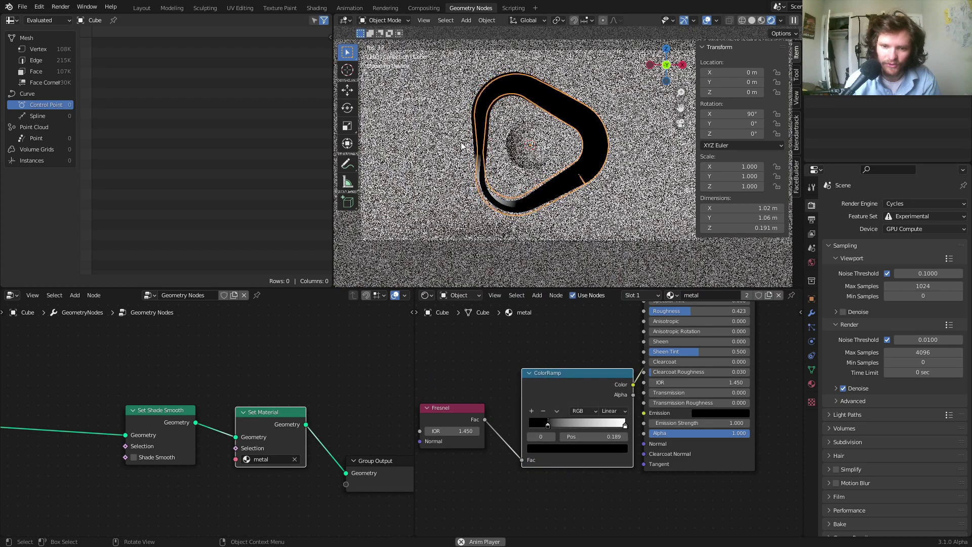
- Stop the animation playback and set the Cycles feature set to Supported
key(space)
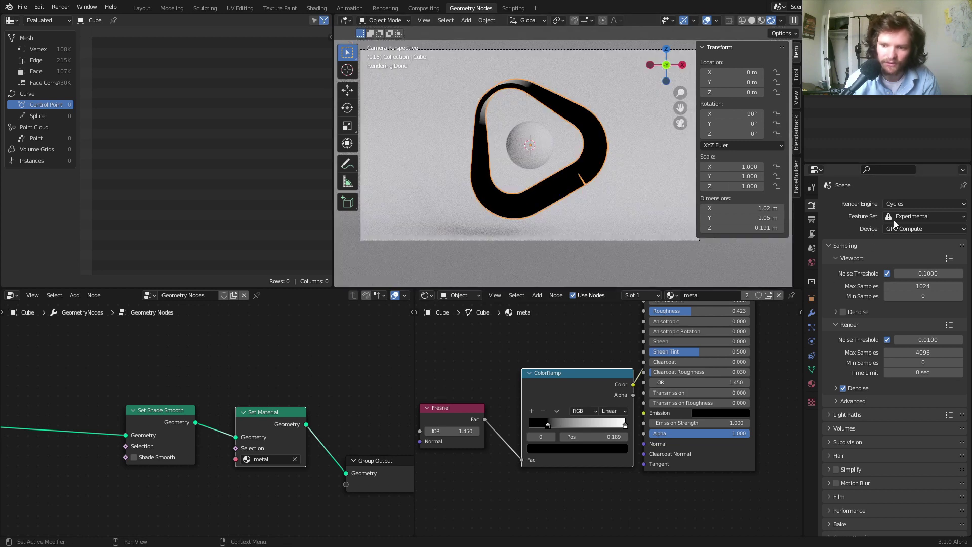
click(907, 216)
click(899, 229)
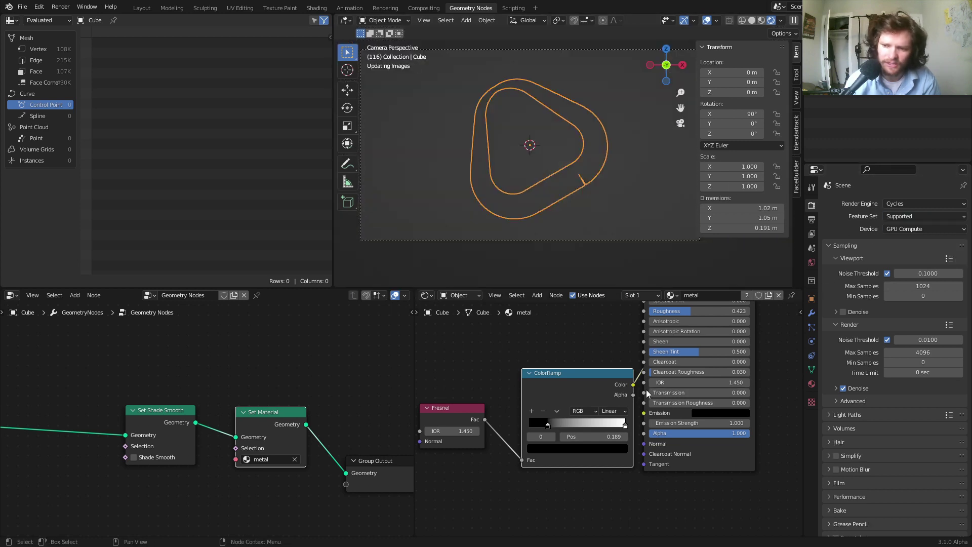
- Connect the ColorRamp's Color output to the Principled BSDF's Emission Strength and set the Emission color to a saturated yellow
scroll(565, 387, down, 2)
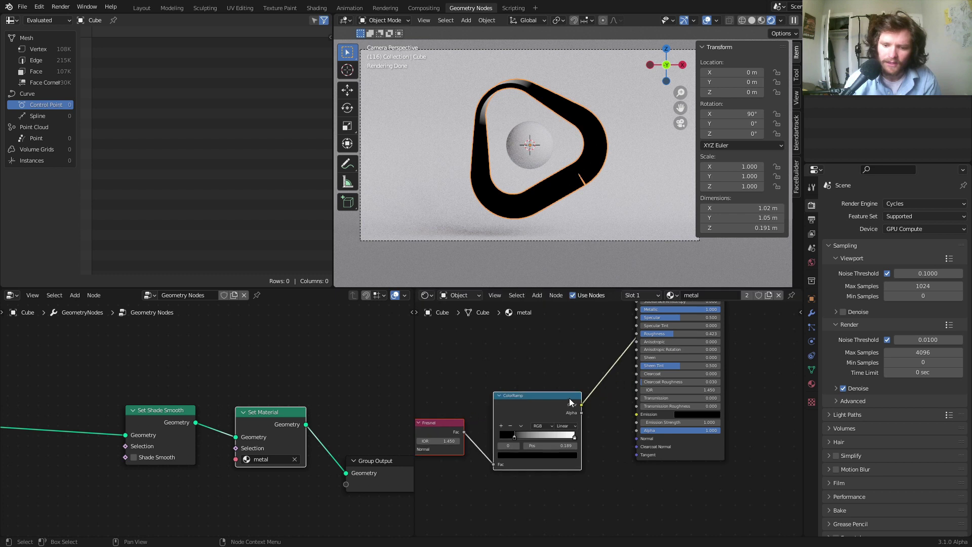
scroll(570, 403, up, 2)
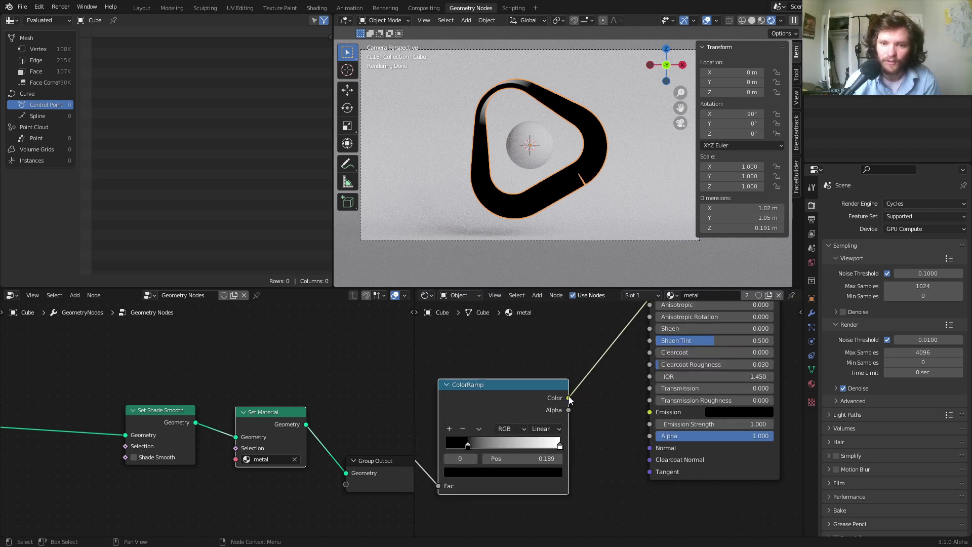
drag(569, 400, 650, 424)
middle_drag(711, 403, 612, 439)
click(616, 439)
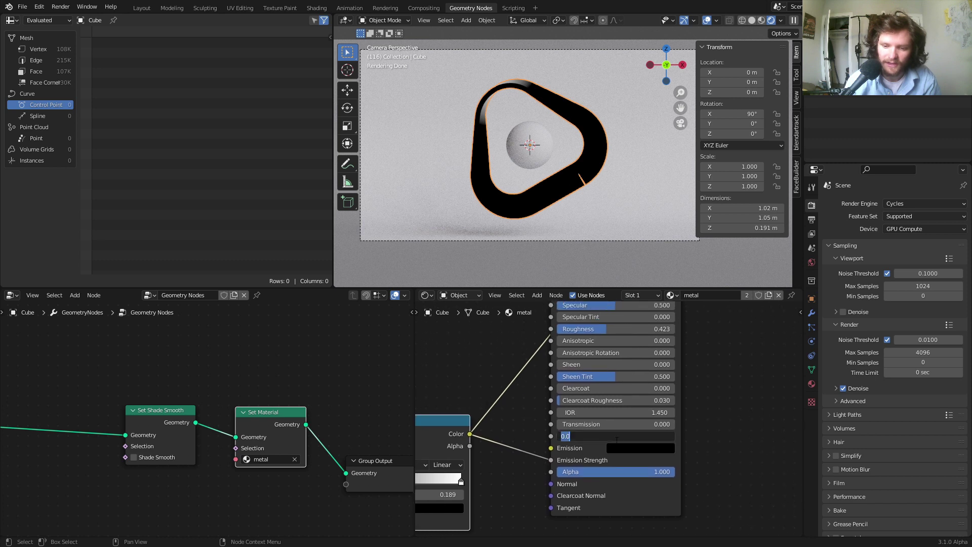
click(636, 447)
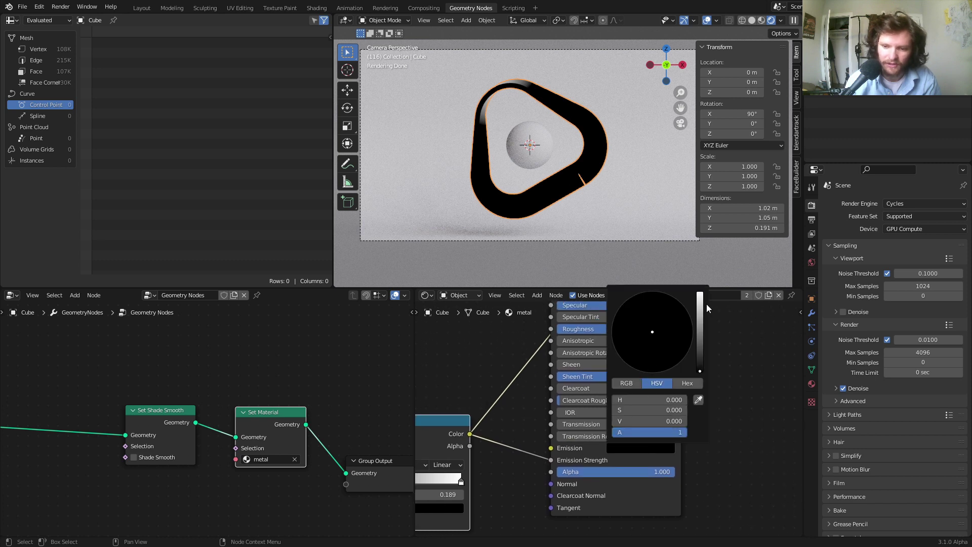
drag(700, 304, 701, 292)
drag(633, 353, 620, 357)
- Disconnect the ColorRamp from the Principled BSDF's Base Color and play the animation to check the ring
middle_drag(445, 356, 423, 465)
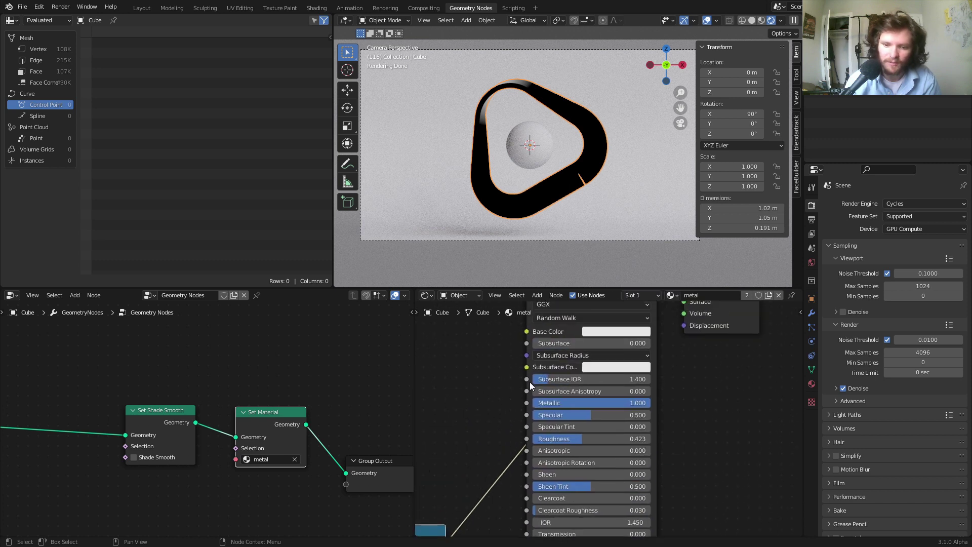
middle_drag(530, 382, 497, 453)
ctrl+shift+click(578, 343)
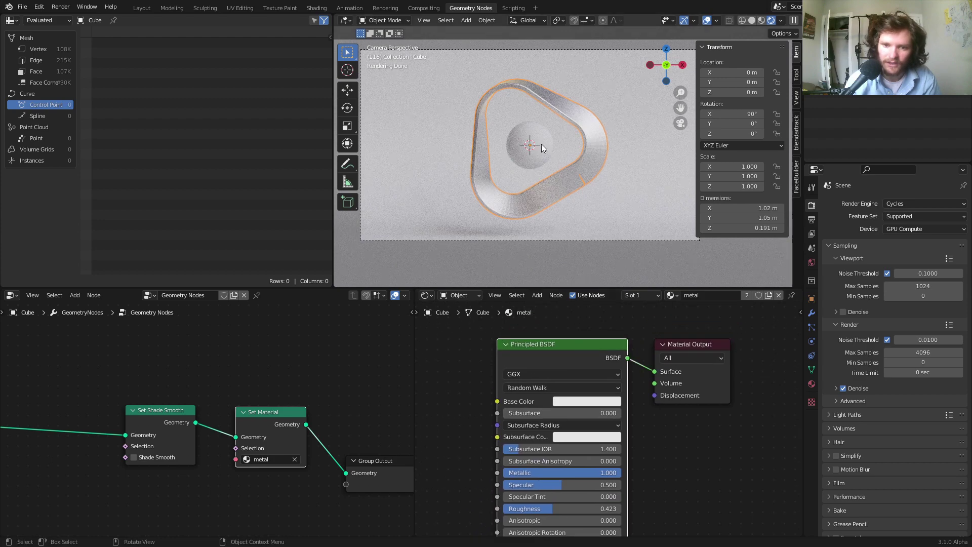
key(space)
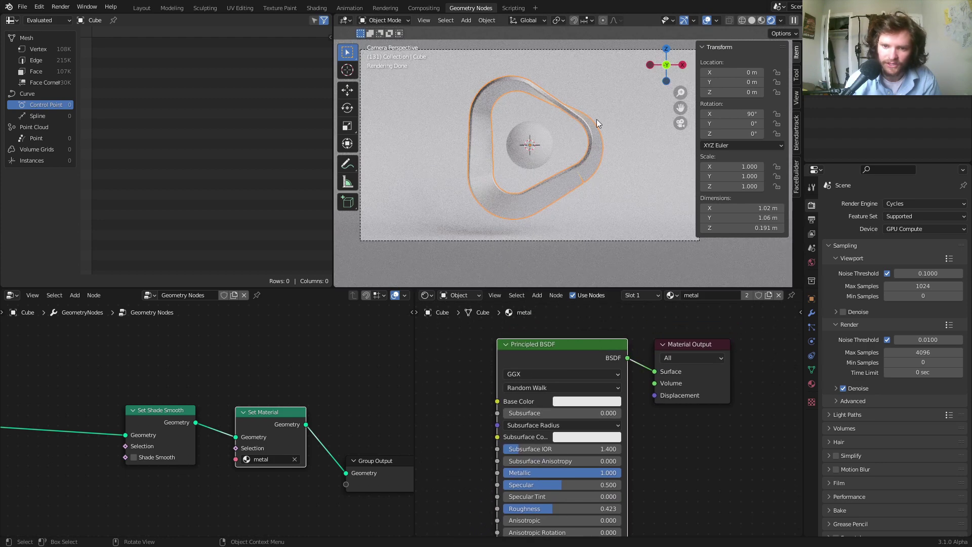
key(ctrl+shift+z)
key(ctrl+shift+z)
key(ctrl+shift+z)
key(ctrl+shift+z)
- Insert a Math node set to Multiply with a value of 3 between the ColorRamp and Emission Strength, and preview the animation
scroll(609, 442, down, 2)
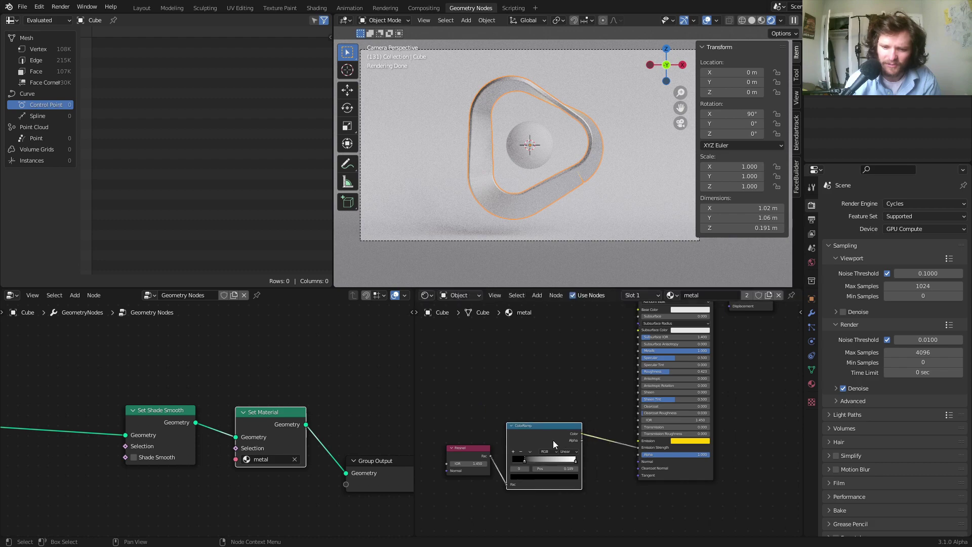
drag(553, 444, 510, 456)
key(shift+a)
text(m)
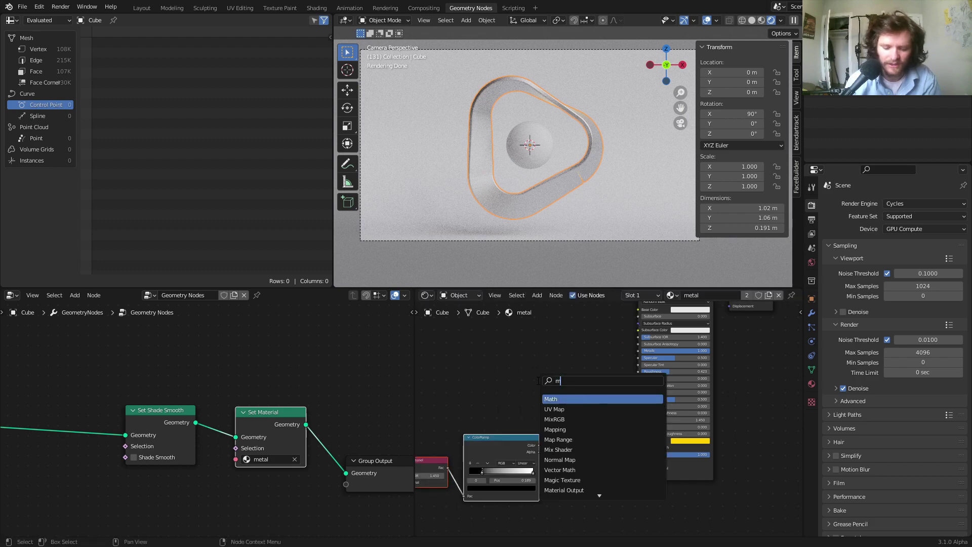
text(ath)
key(Return)
click(579, 437)
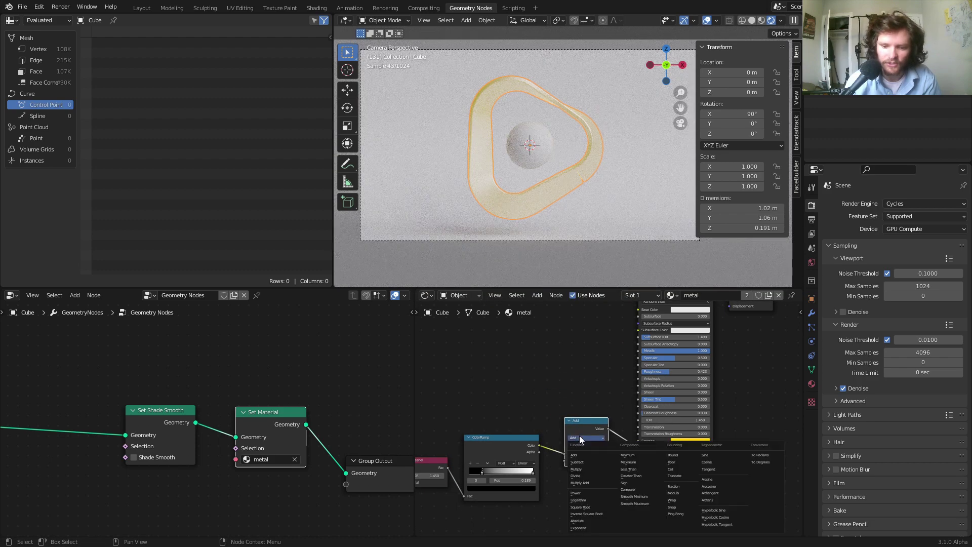
click(576, 469)
click(587, 460)
text(3)
key(Return)
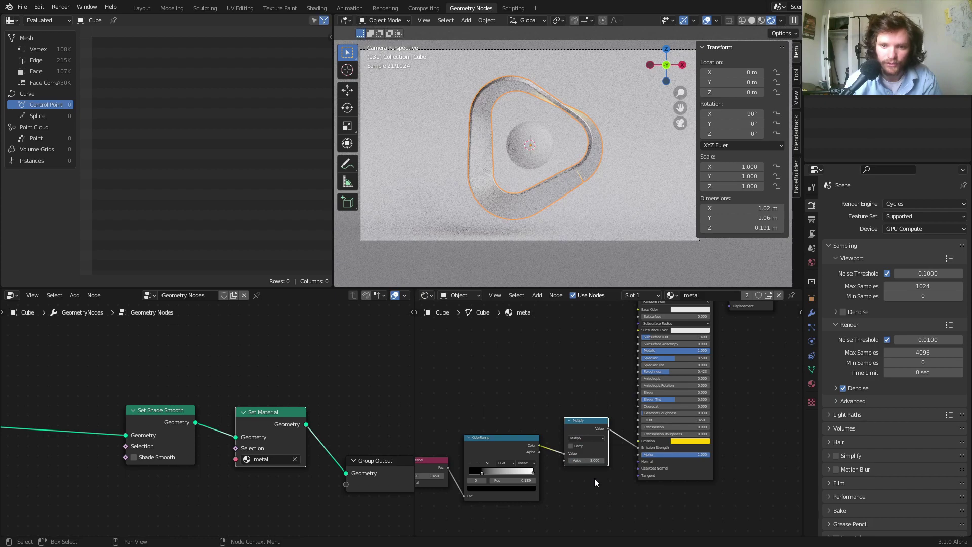
key(space)
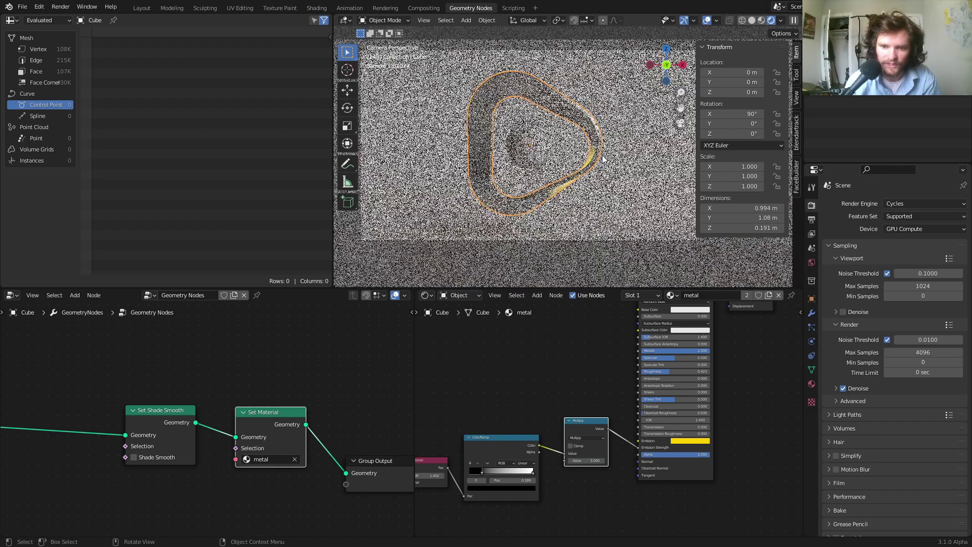
key(space)
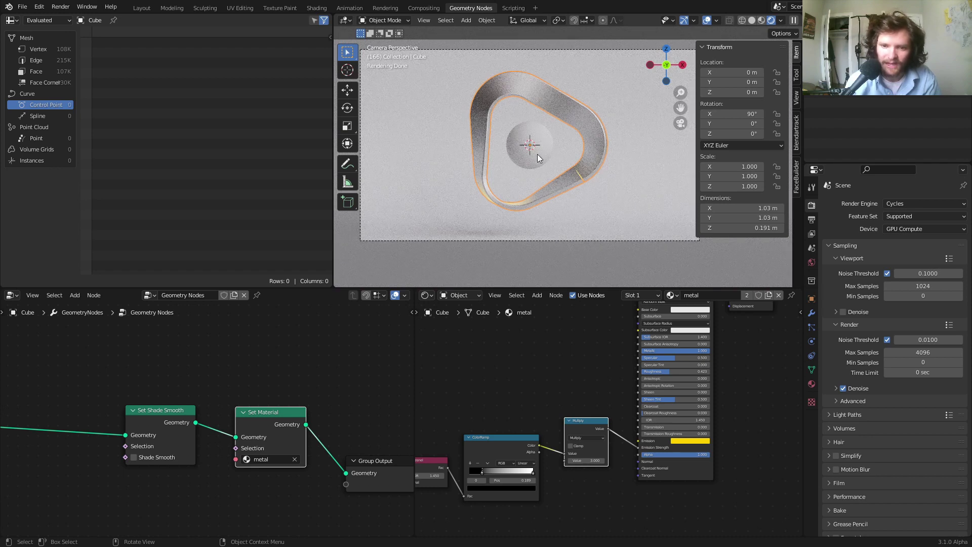
- Assign the existing metal material to the sphere and hide the viewport overlays
click(537, 154)
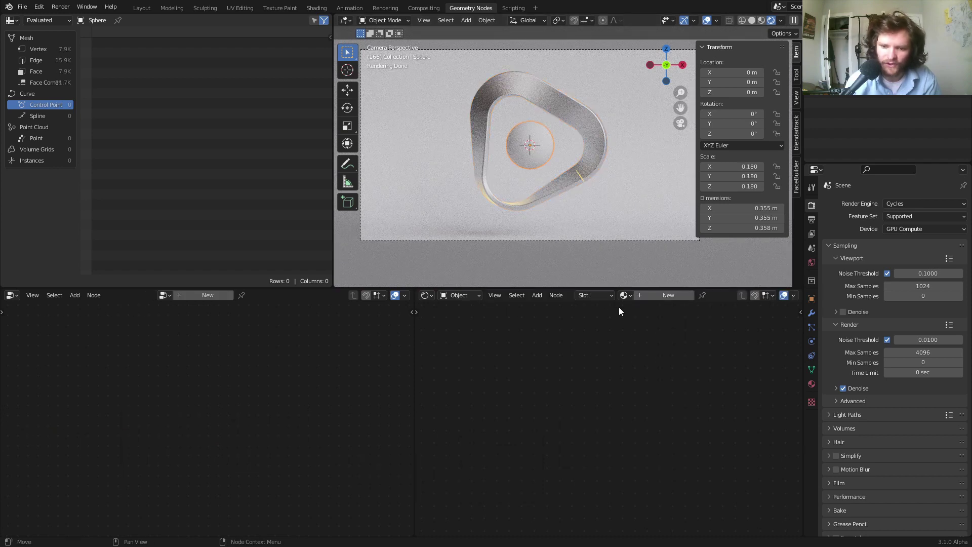
click(624, 296)
click(637, 312)
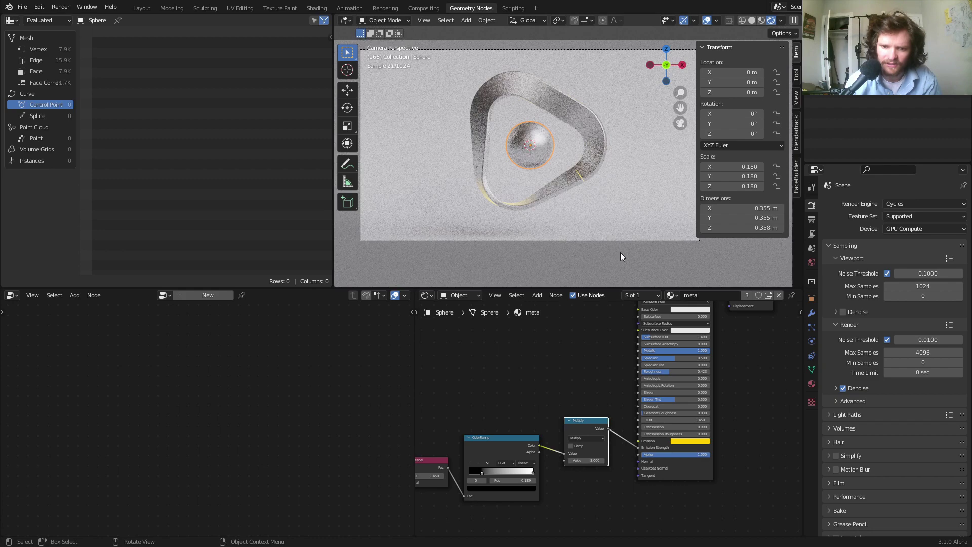
scroll(621, 252, up, 3)
click(706, 21)
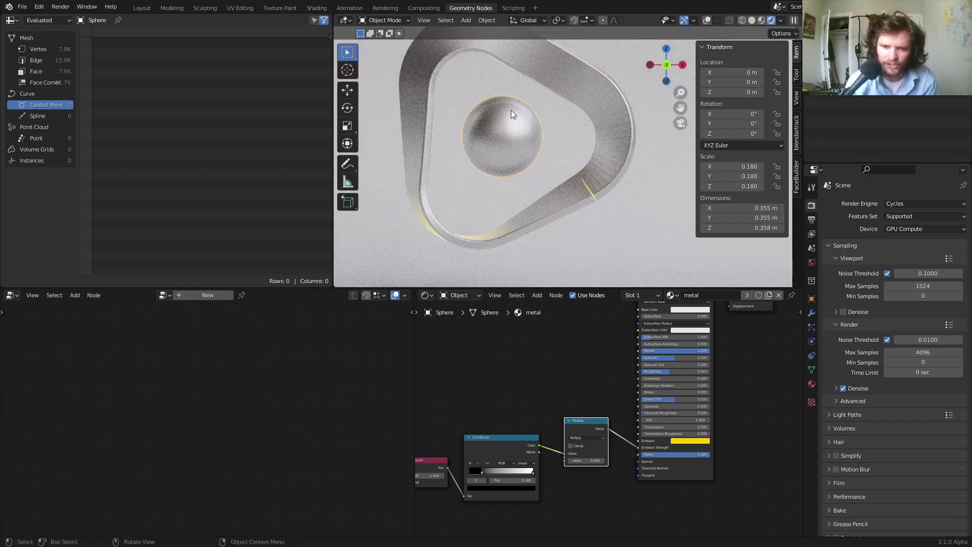
- Set the position of the ColorRamp's white stop to 0.819 in the metal material
scroll(596, 389, up, 4)
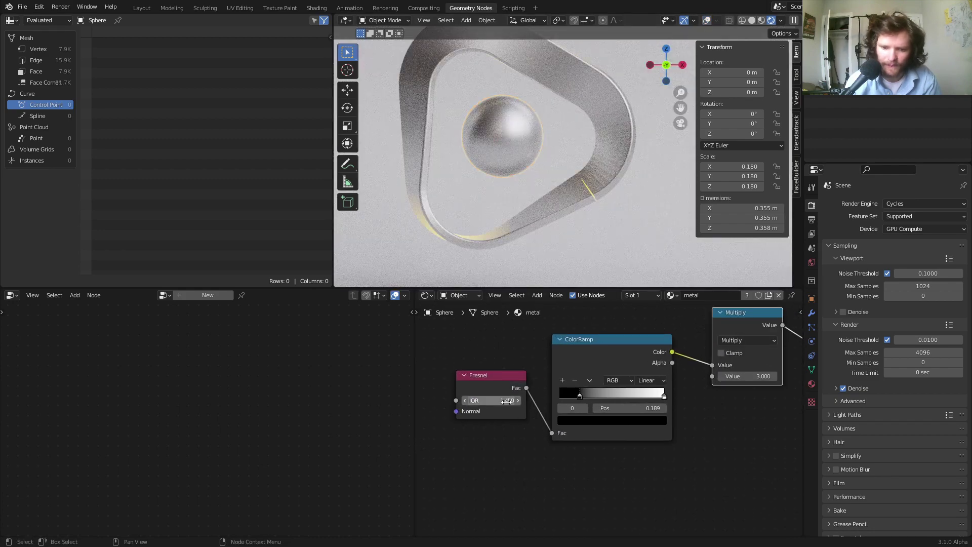
drag(507, 402, 506, 402)
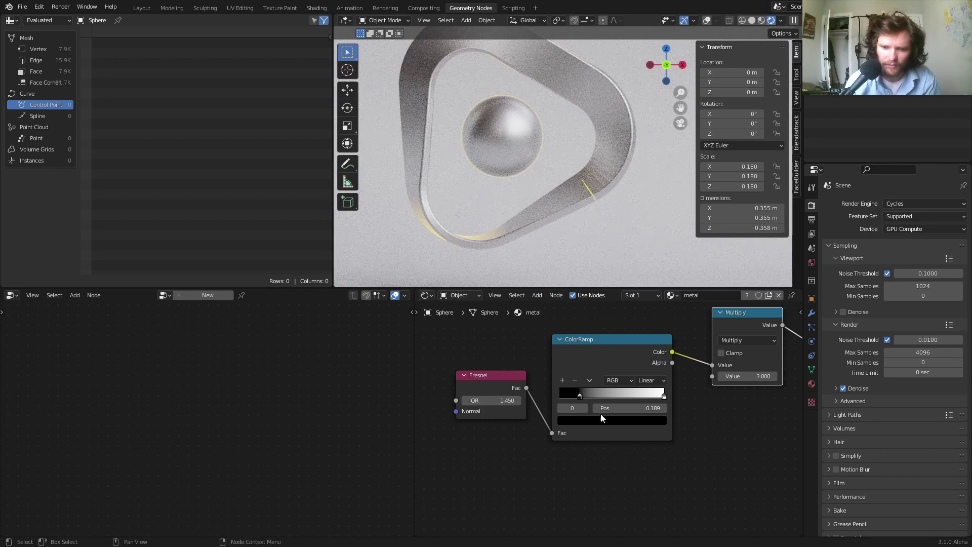
click(585, 410)
drag(627, 408, 582, 408)
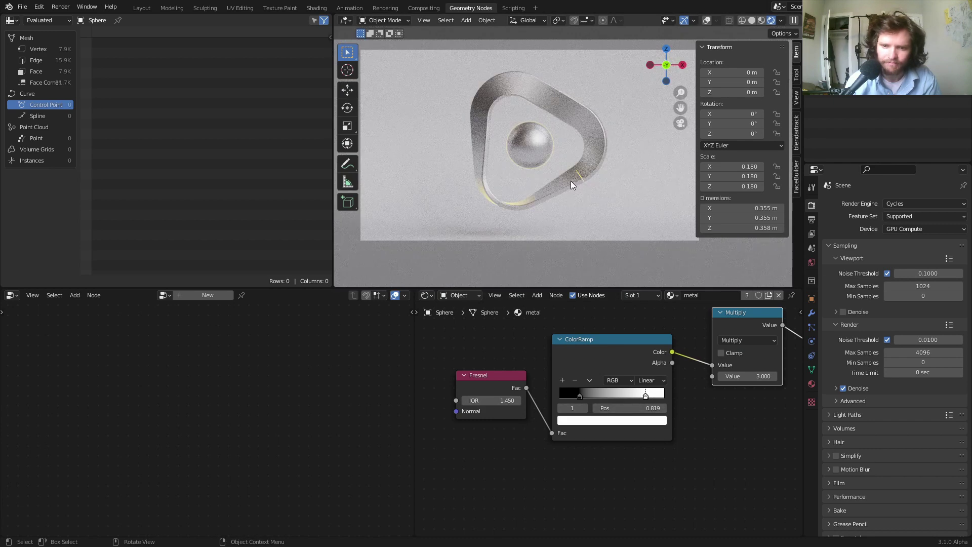
- Create a new material on the backdrop plane and set its Roughness to 1.000
click(610, 184)
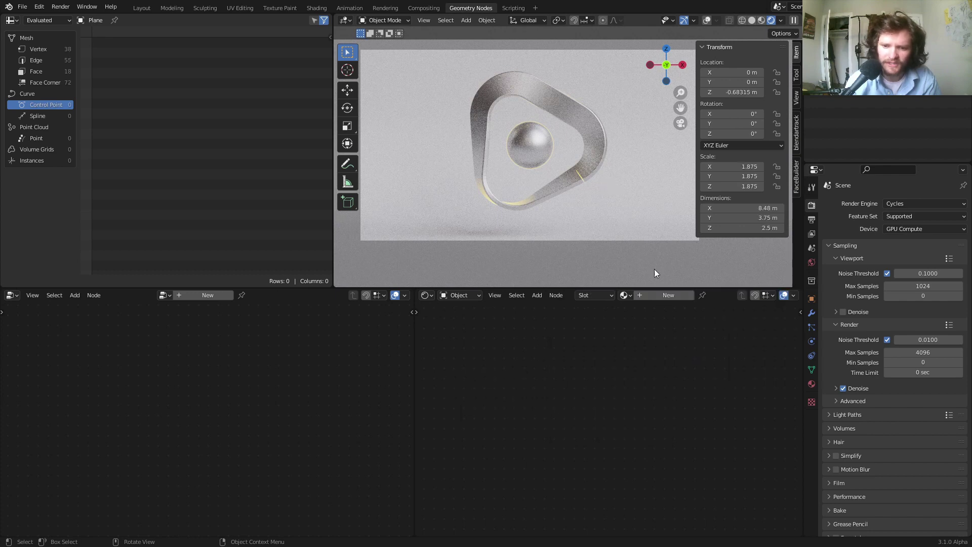
click(660, 296)
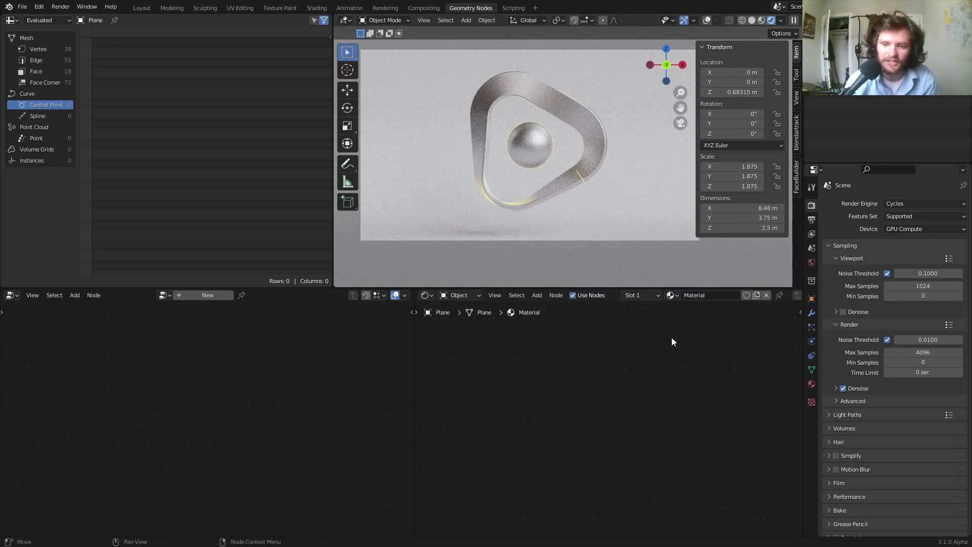
key(Home)
scroll(642, 363, up, 11)
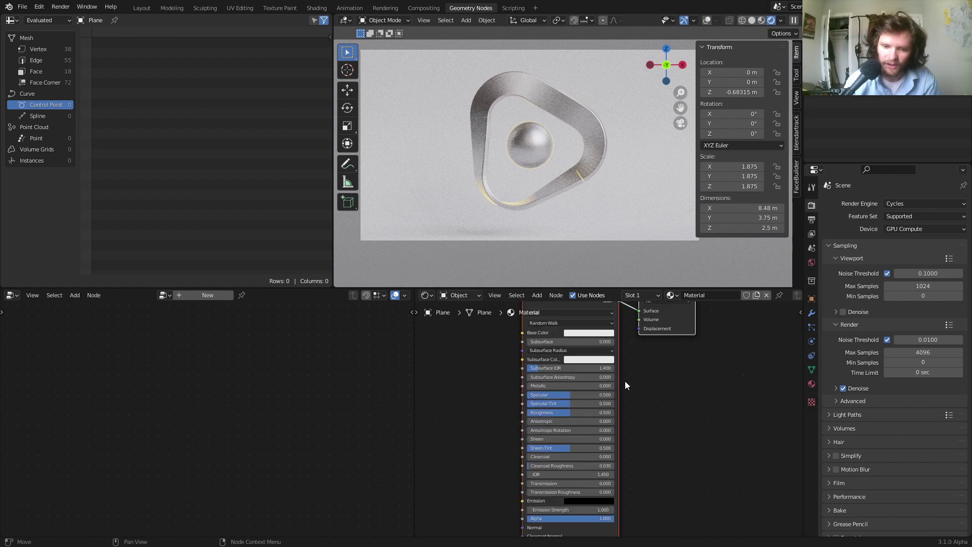
drag(546, 406, 612, 399)
- Set the backdrop material's Base Color to a muted yellow, about hue 0.123, saturation 0.542 and value 0.448
scroll(594, 346, down, 1)
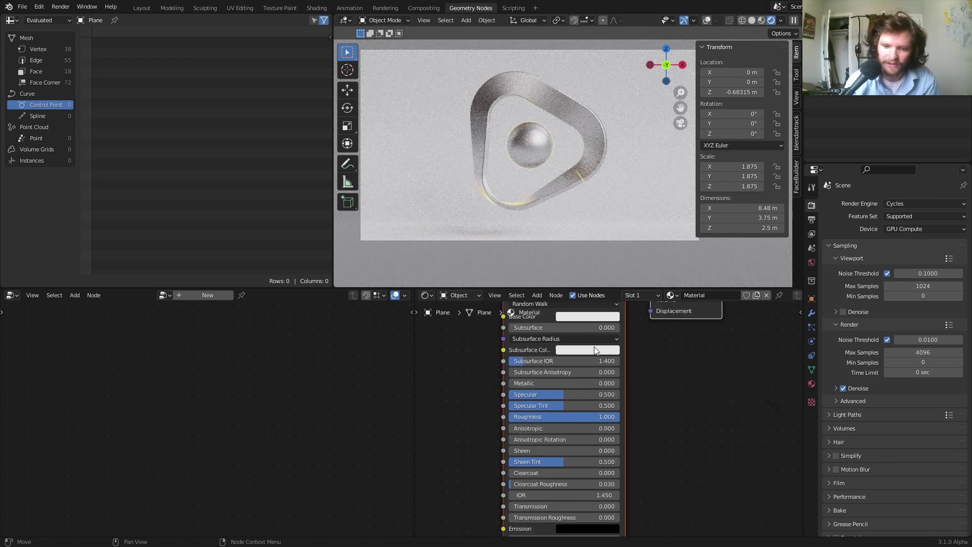
click(594, 317)
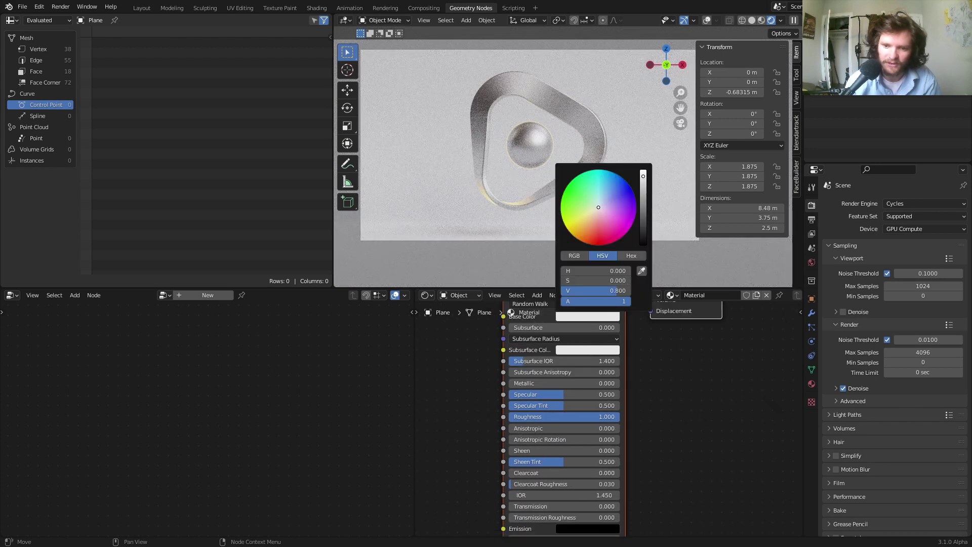
drag(643, 176, 643, 191)
drag(594, 214, 590, 215)
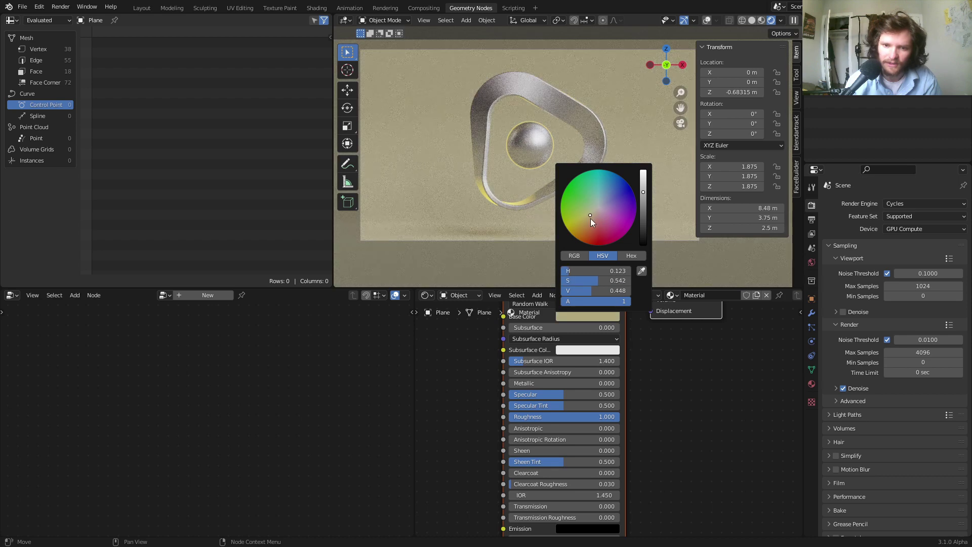
- Play the animation and inspect the ring, sphere and backdrop up close in the rendered view
key(space)
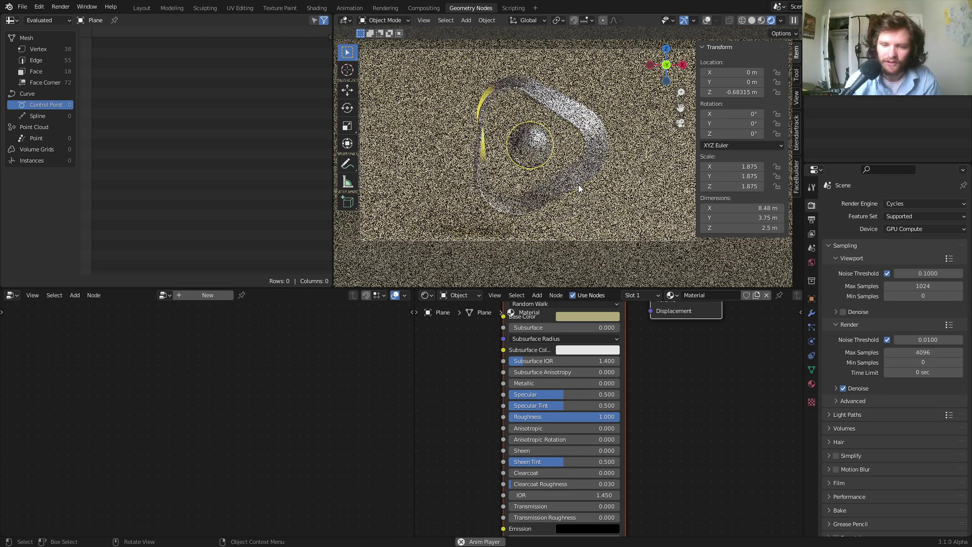
key(space)
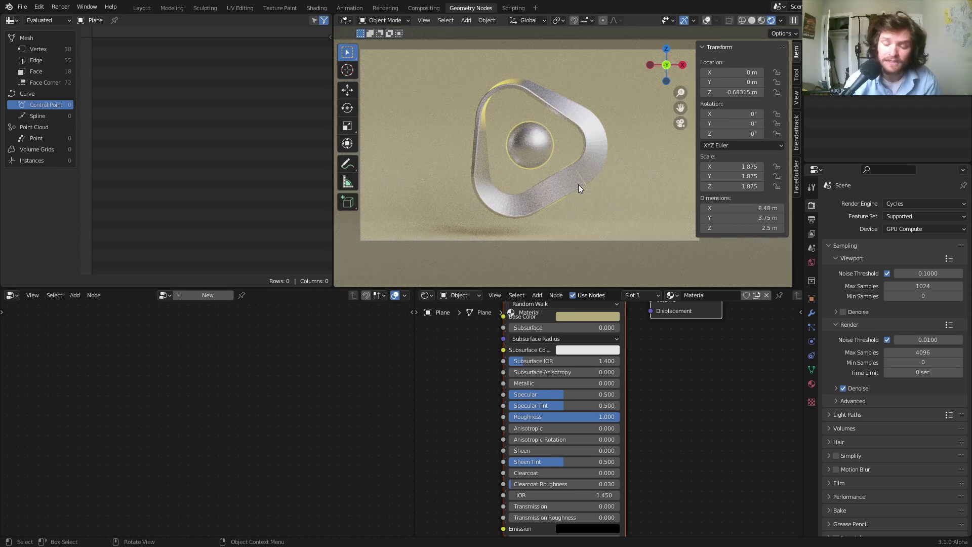
scroll(578, 184, up, 3)
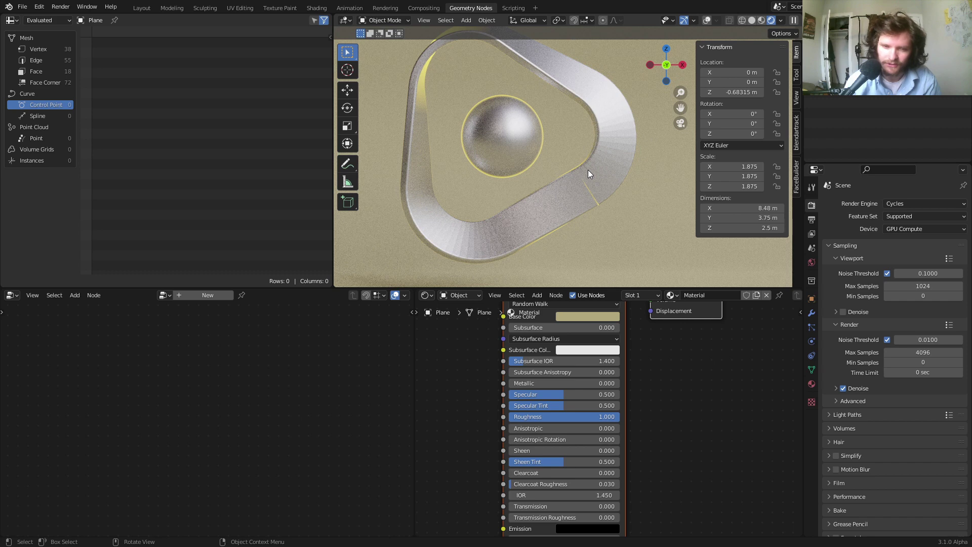
scroll(585, 172, down, 3)
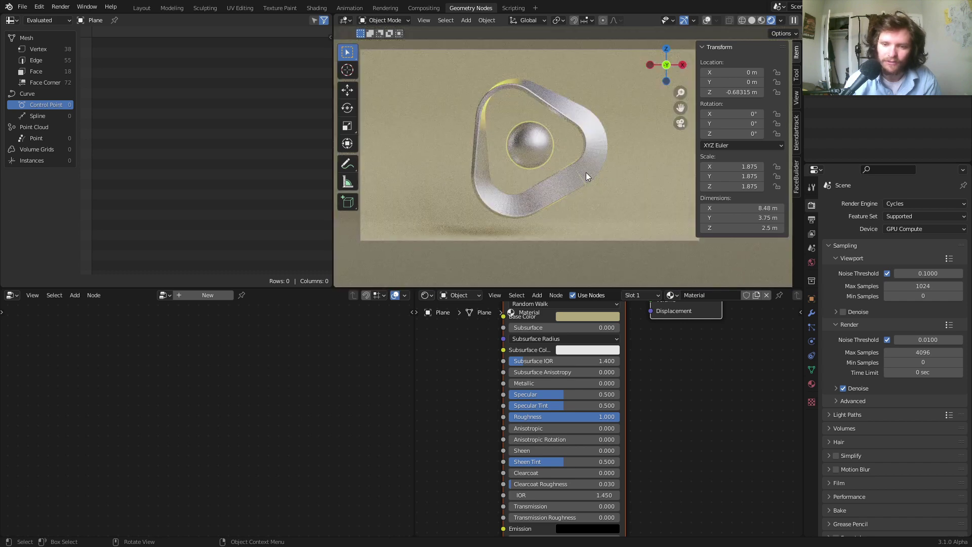
scroll(586, 172, up, 1)
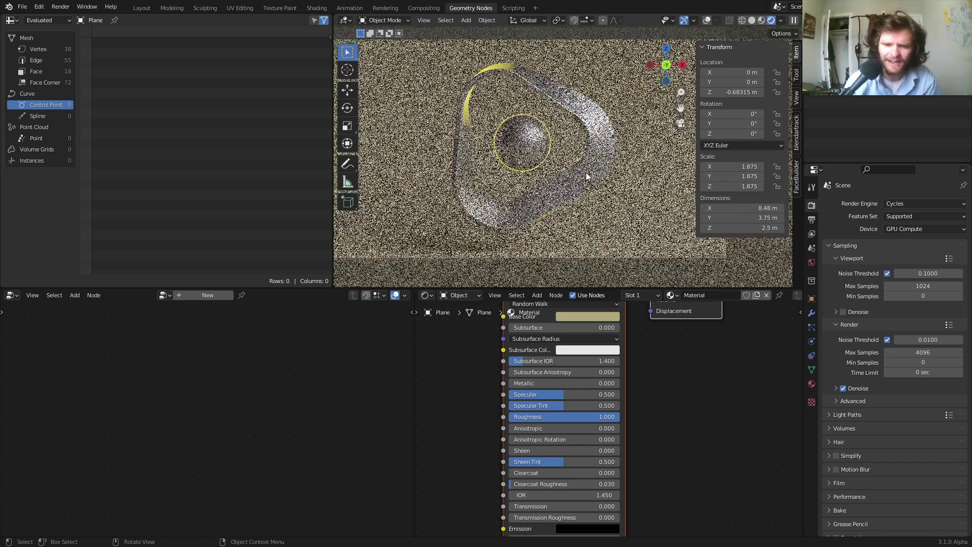
- Select the ring to show its metal shader nodes and turn the viewport overlays back on in Rendered shading
click(597, 148)
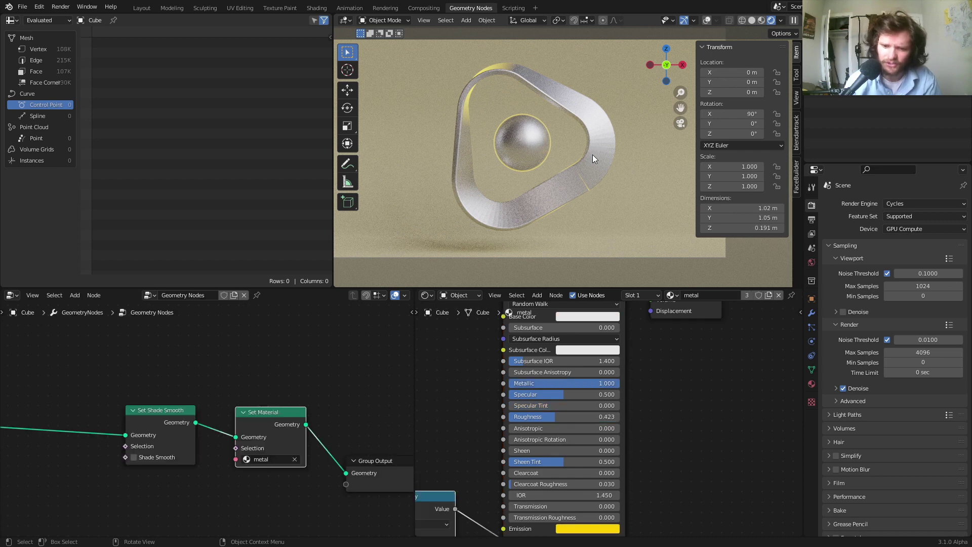
scroll(556, 488, down, 3)
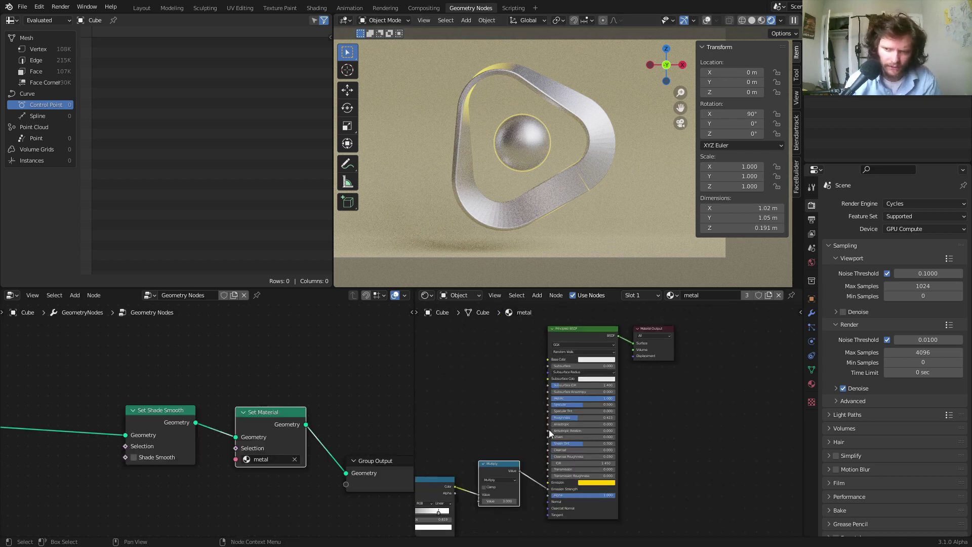
middle_drag(436, 442, 552, 424)
scroll(555, 419, up, 3)
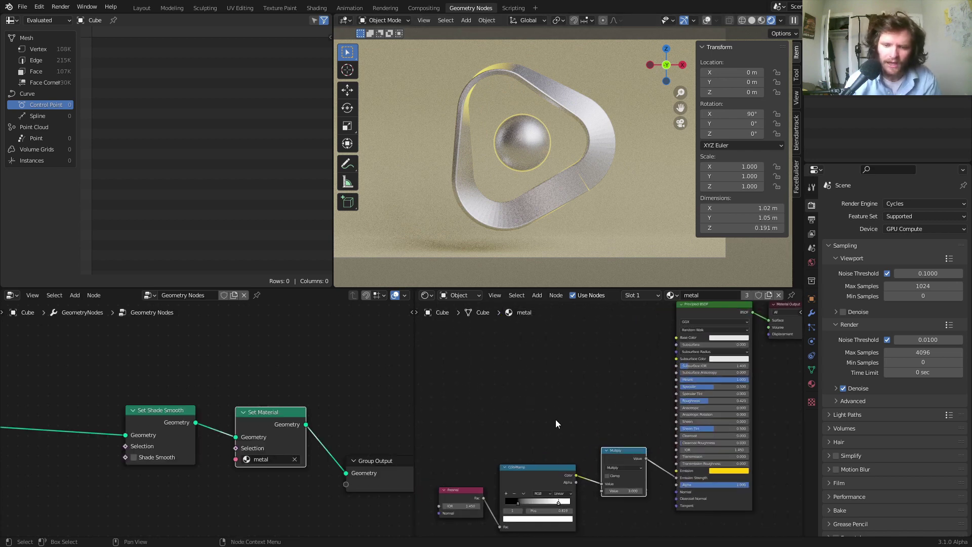
click(752, 20)
click(719, 20)
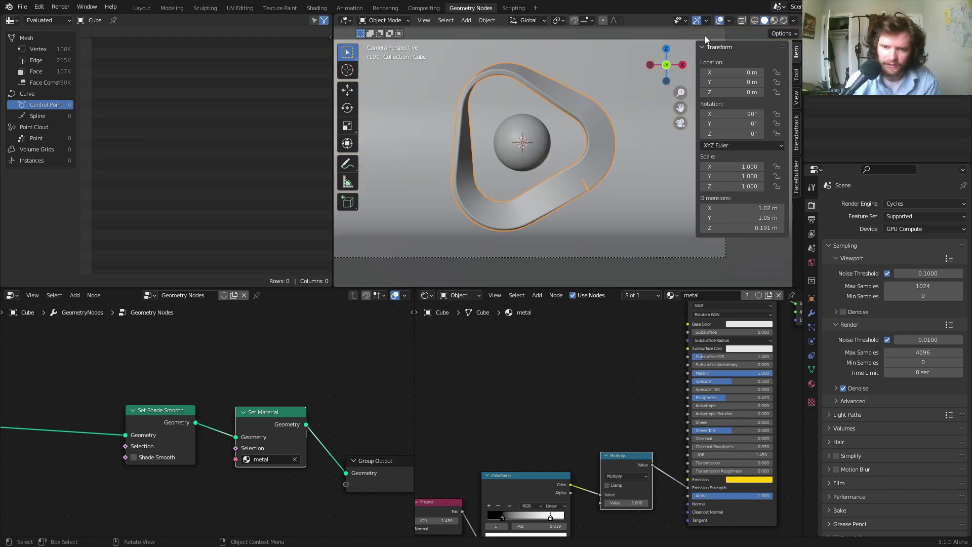
click(784, 21)
scroll(564, 341, up, 2)
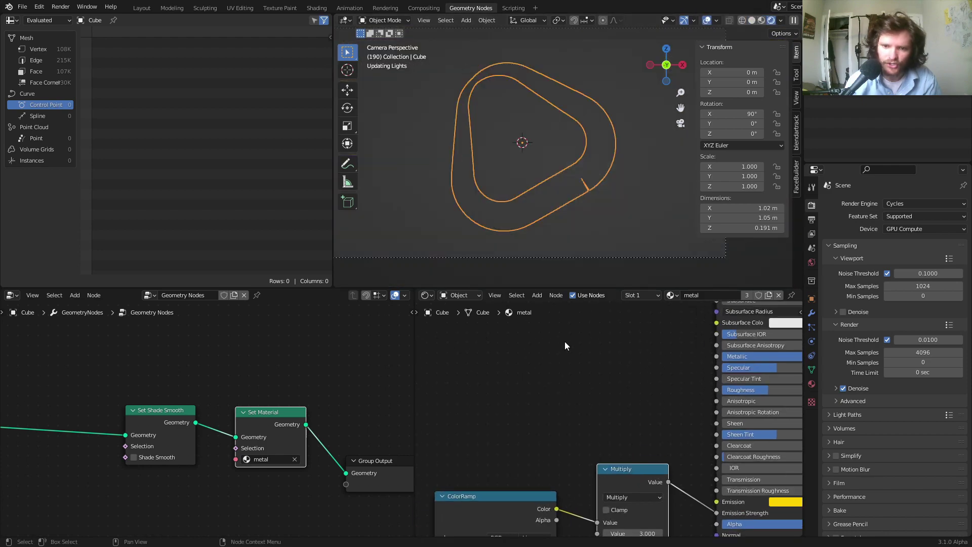
key(shift+a)
click(508, 348)
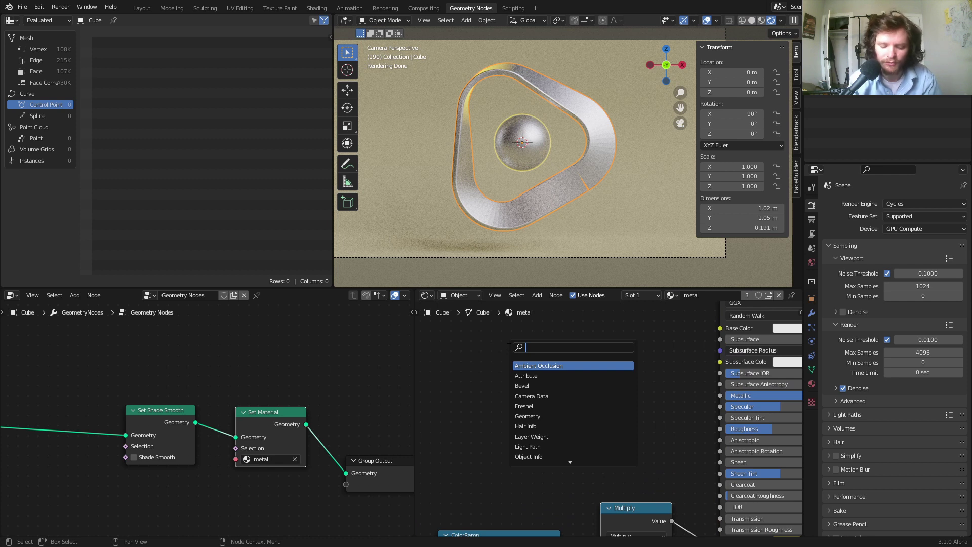
text(noi)
key(Return)
key(ctrl+z)
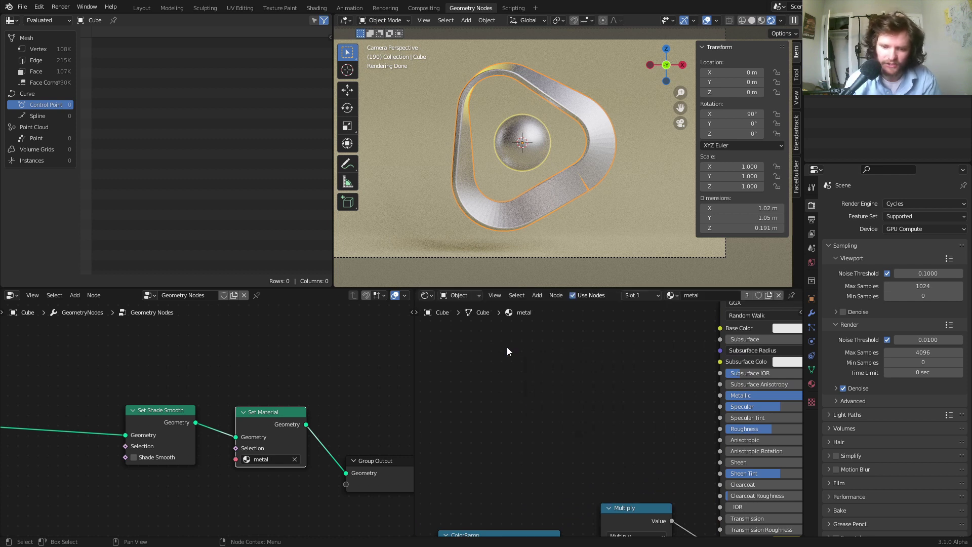
- Add a Noise Texture node to the metal material and preview its Fac output on the ring and sphere
key(shift+a)
click(508, 347)
text(noise)
key(Down)
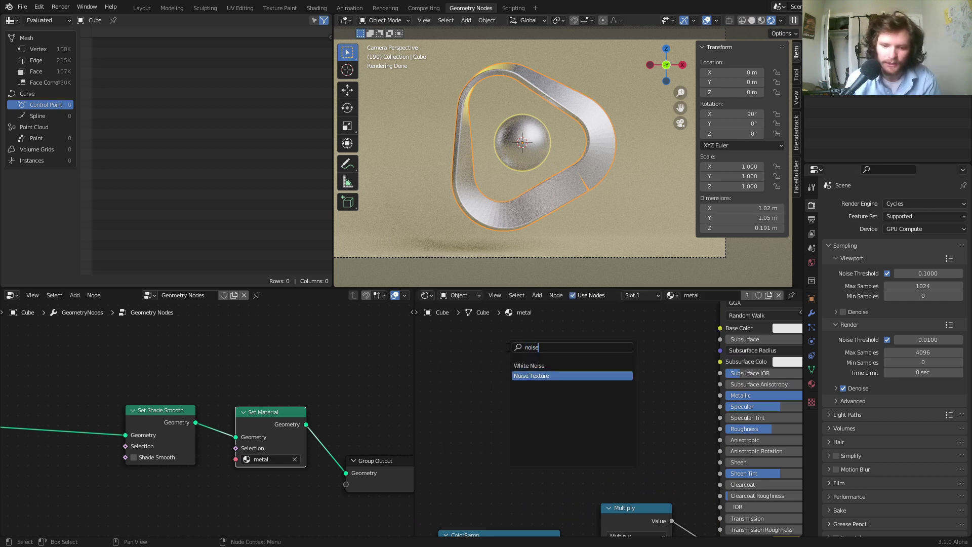
key(Return)
click(508, 350)
ctrl+shift+click(533, 353)
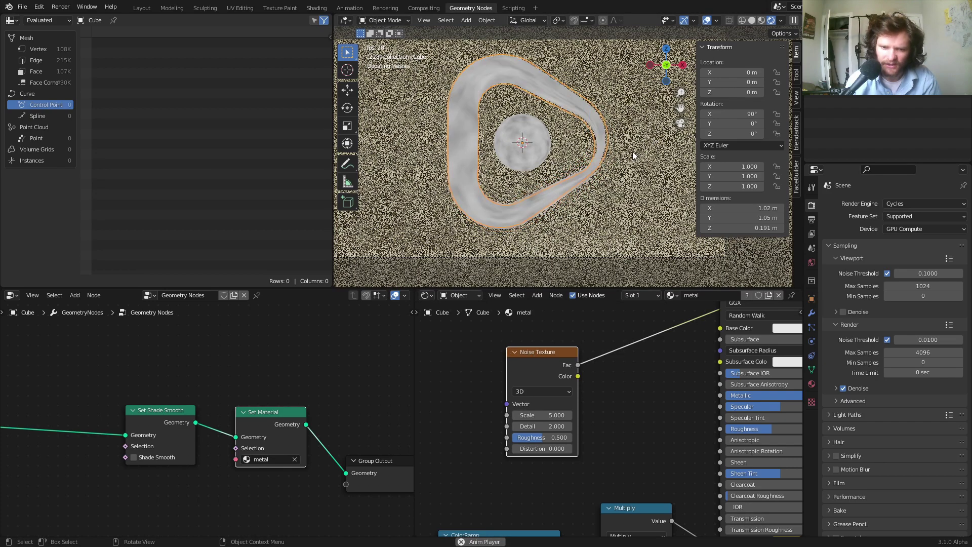
- Play the animation close up in Material Preview and examine how the noise moves across the ring's surface
key(KP_0)
shift+middle_drag(456, 144, 569, 204)
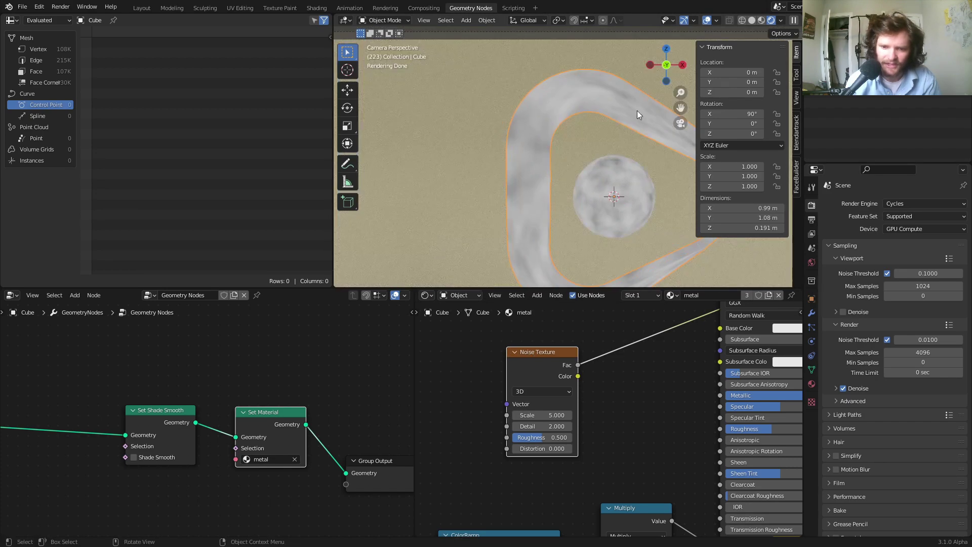
click(762, 21)
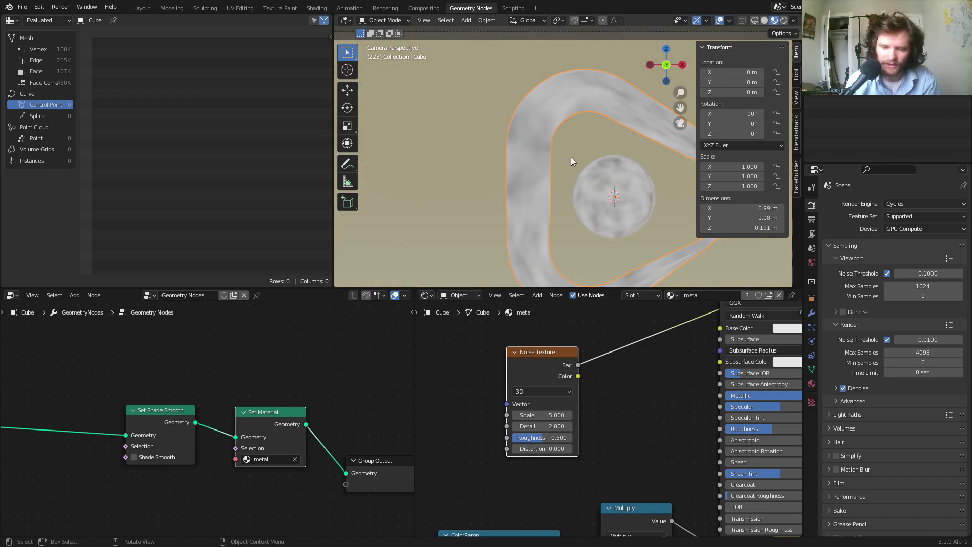
key(space)
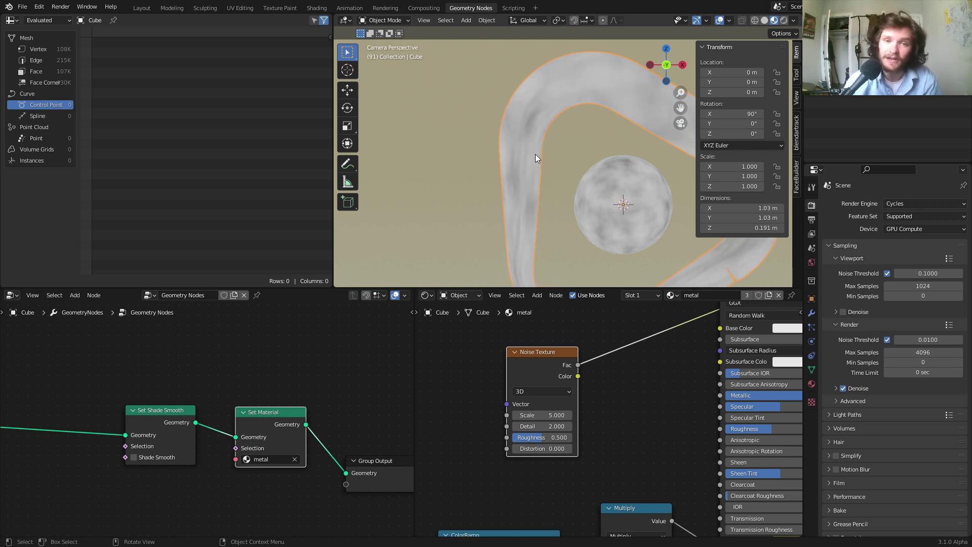
- Switch the viewport to Solid shading and preview the Resample Curve node's output in the ring's geometry nodes
scroll(210, 424, down, 12)
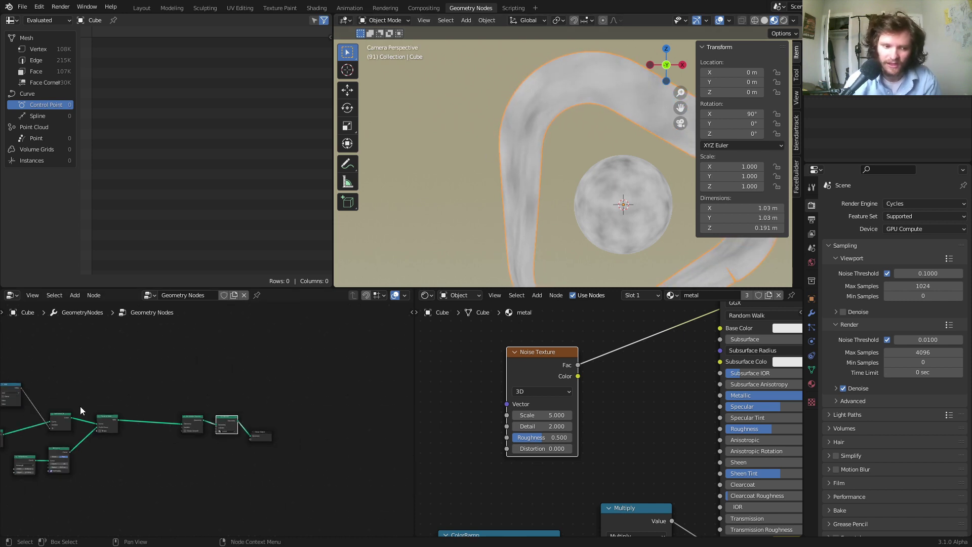
middle_drag(38, 411, 191, 435)
scroll(220, 397, up, 4)
scroll(606, 177, down, 3)
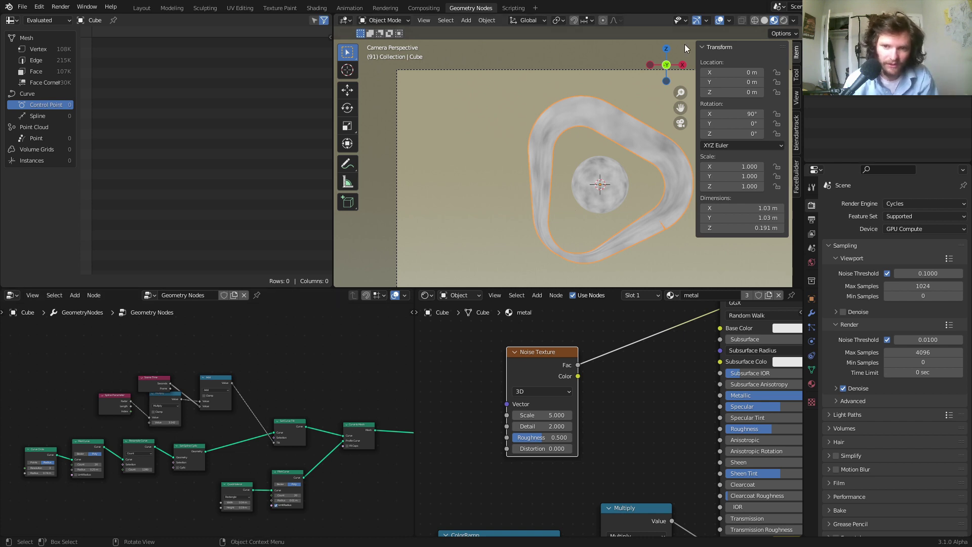
click(763, 21)
scroll(132, 423, up, 2)
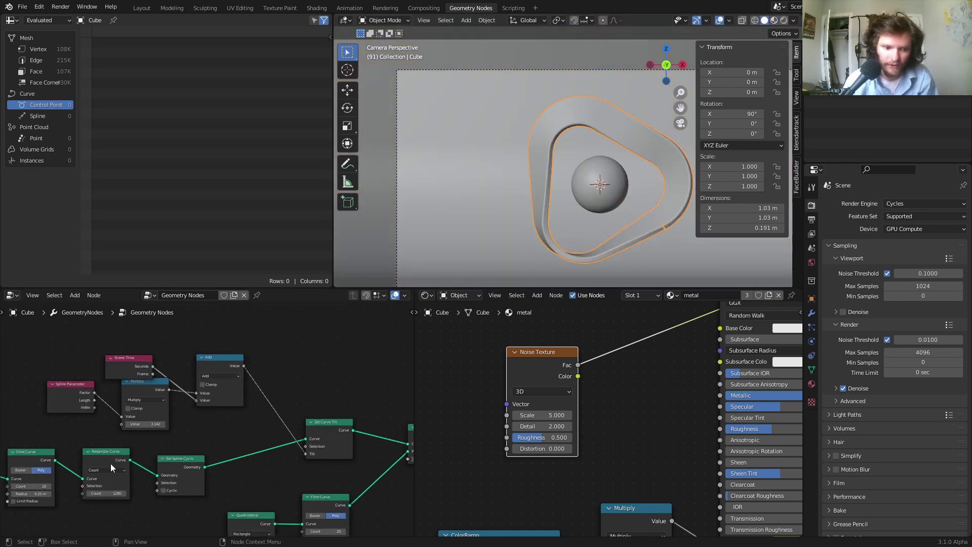
ctrl+shift+click(109, 451)
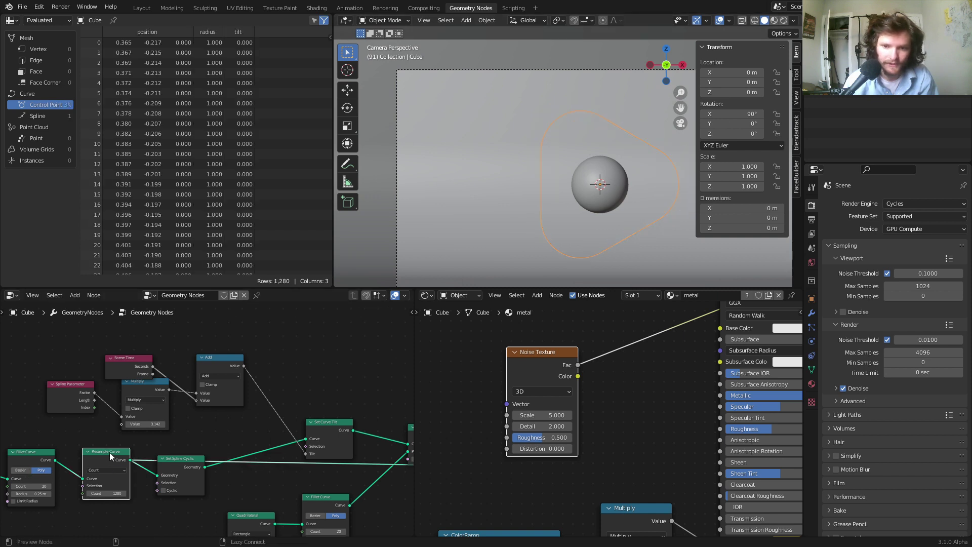
- Preview the profile's Fillet Curve node output and view it from an angled perspective
middle_drag(222, 436, 172, 342)
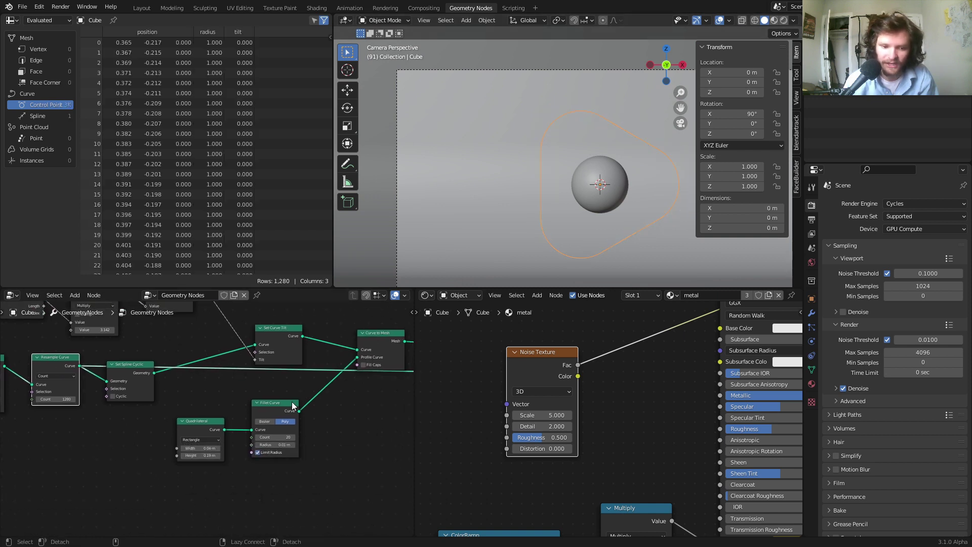
ctrl+shift+click(267, 411)
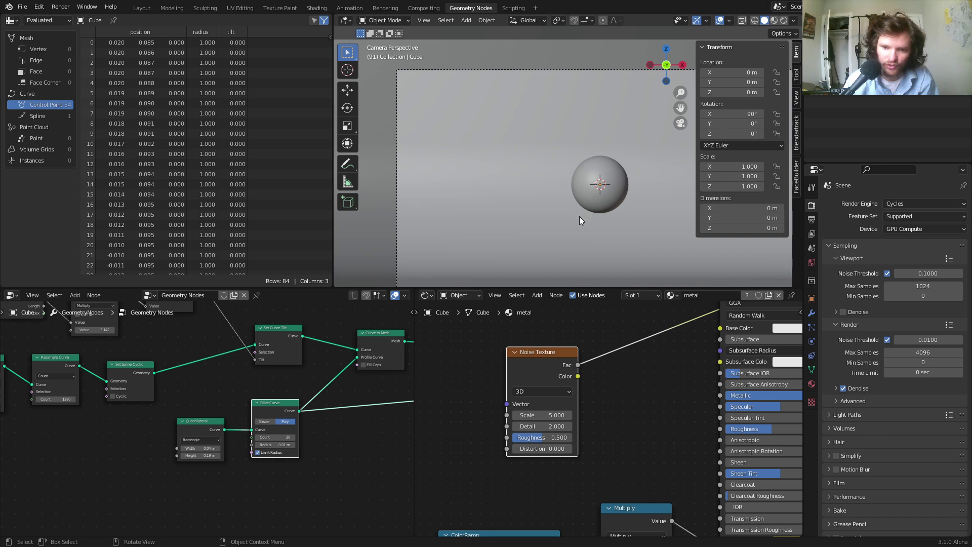
middle_drag(579, 217, 557, 182)
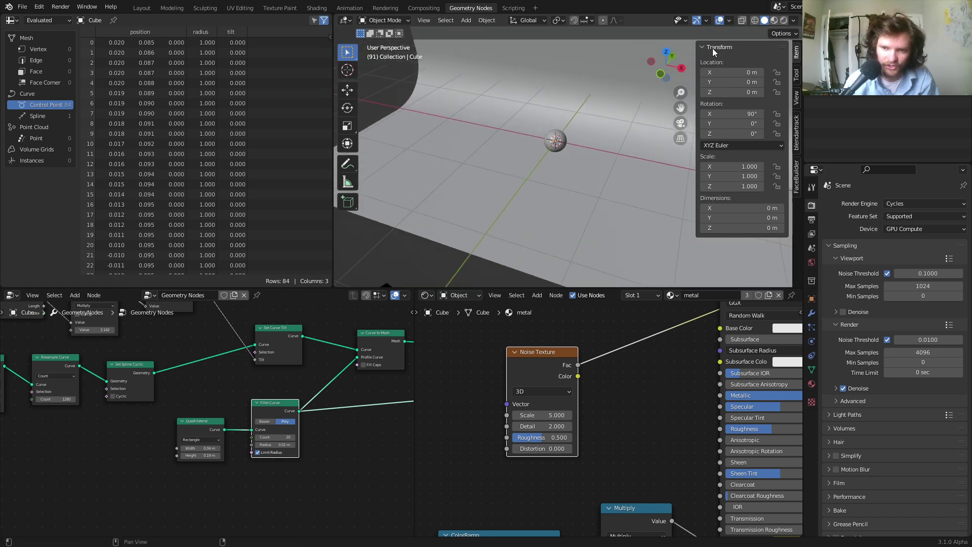
- Hide the backdrop plane and the sphere to isolate the profile curve
click(612, 123)
middle_drag(613, 122, 542, 125)
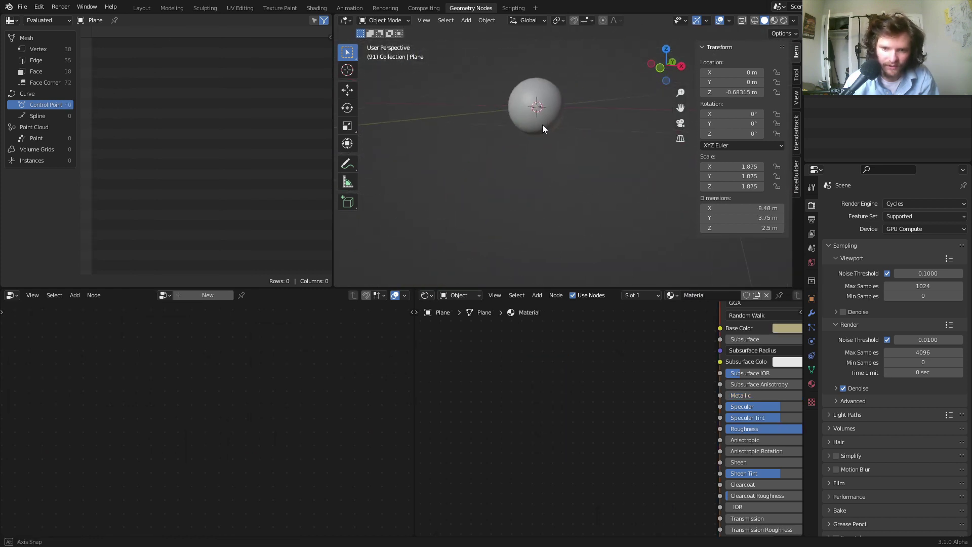
click(548, 90)
key(h)
scroll(546, 88, up, 3)
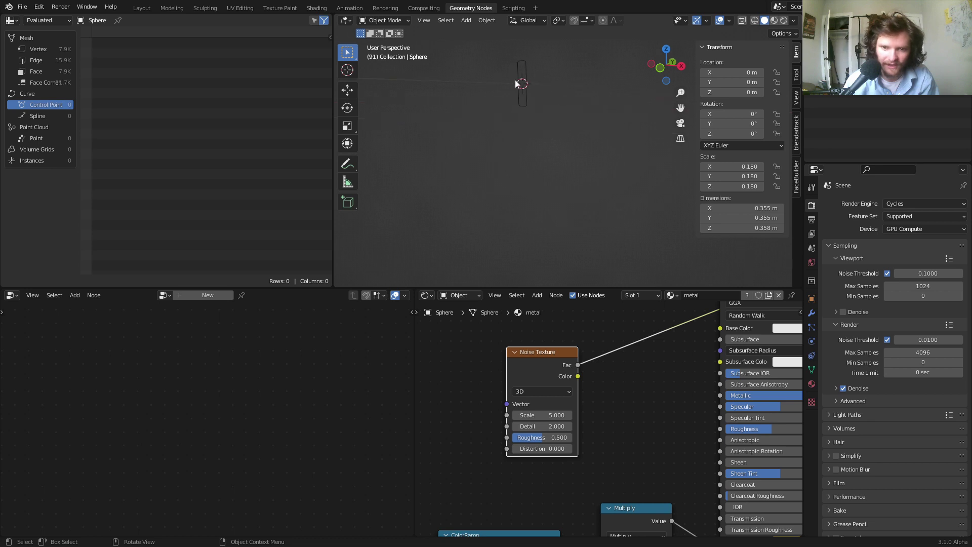
- Undo the object hiding and the Fillet Curve preview, and return to the camera view
key(ctrl+z)
key(ctrl+z)
key(ctrl+z)
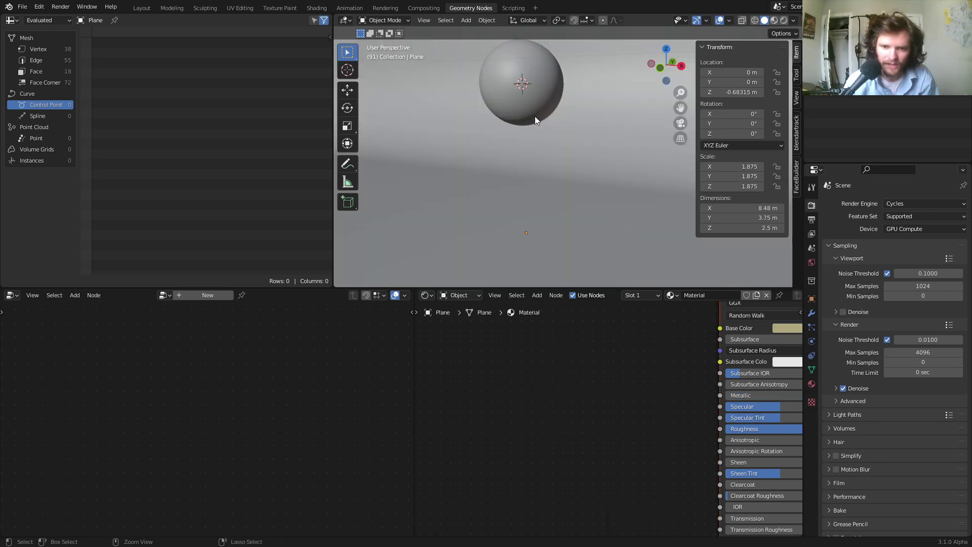
scroll(535, 117, down, 5)
key(ctrl+z)
click(680, 124)
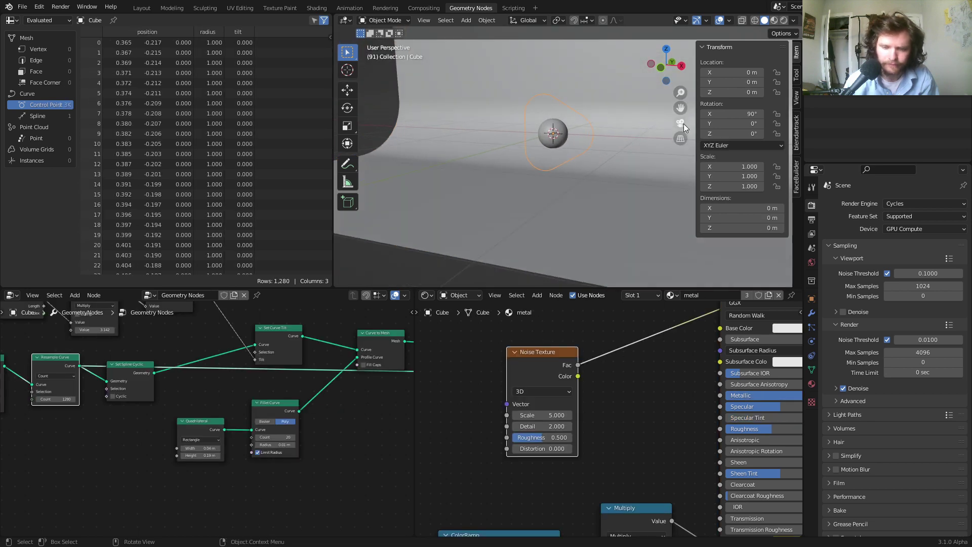
- Add a Capture Attribute node and insert it between Set Curve Tilt and Curve to Mesh
scroll(314, 379, down, 2)
scroll(251, 421, up, 4)
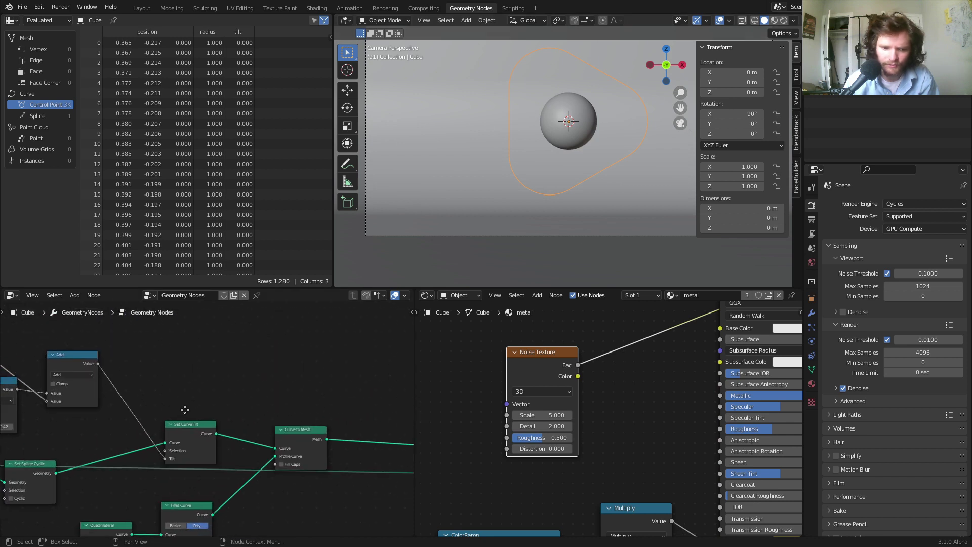
key(shift+a)
click(187, 340)
text(ca)
click(212, 358)
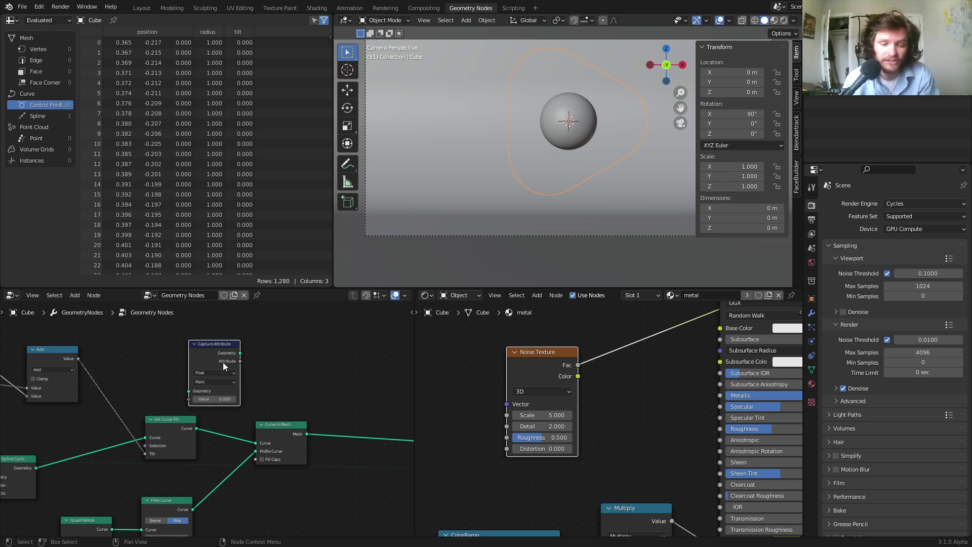
scroll(225, 364, down, 3)
middle_drag(232, 379, 241, 328)
scroll(247, 355, up, 4)
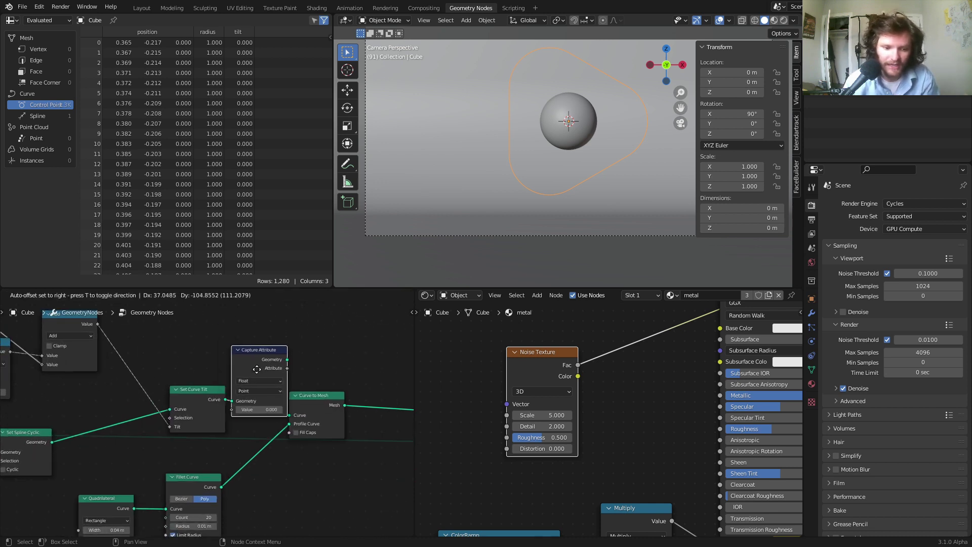
click(284, 366)
- Connect the Spline Parameter's Factor to the Value input of the Capture Attribute node on the main curve
middle_drag(205, 368, 263, 375)
scroll(173, 369, down, 1)
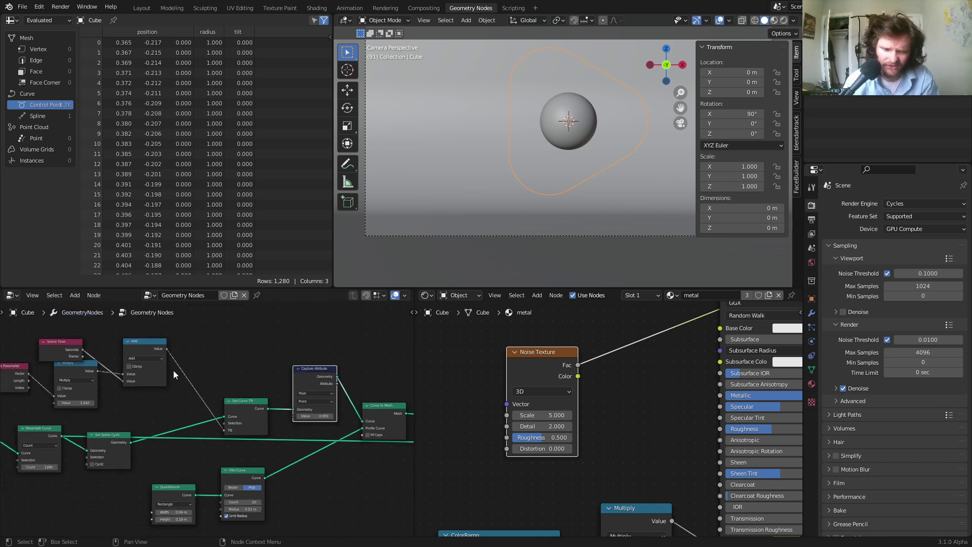
drag(25, 373, 324, 406)
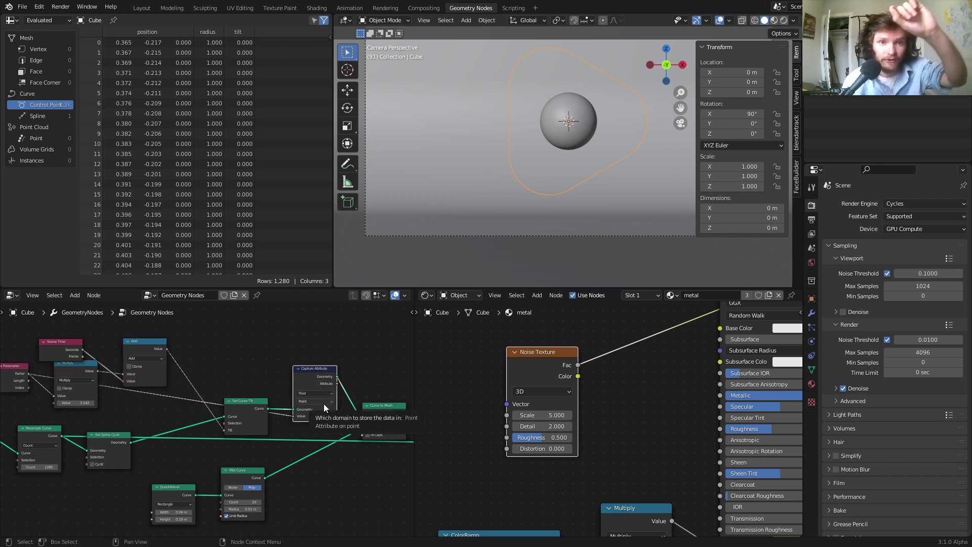
- Duplicate Capture Attribute between the profile's Fillet Curve and Curve to Mesh, and feed its Value from the Spline Parameter's Factor
key(shift+d)
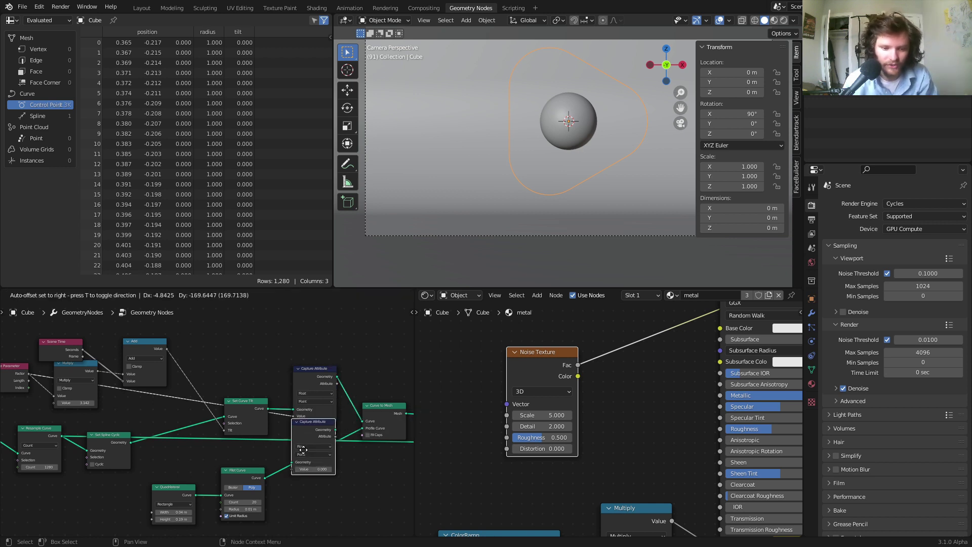
click(304, 475)
middle_drag(98, 384, 100, 375)
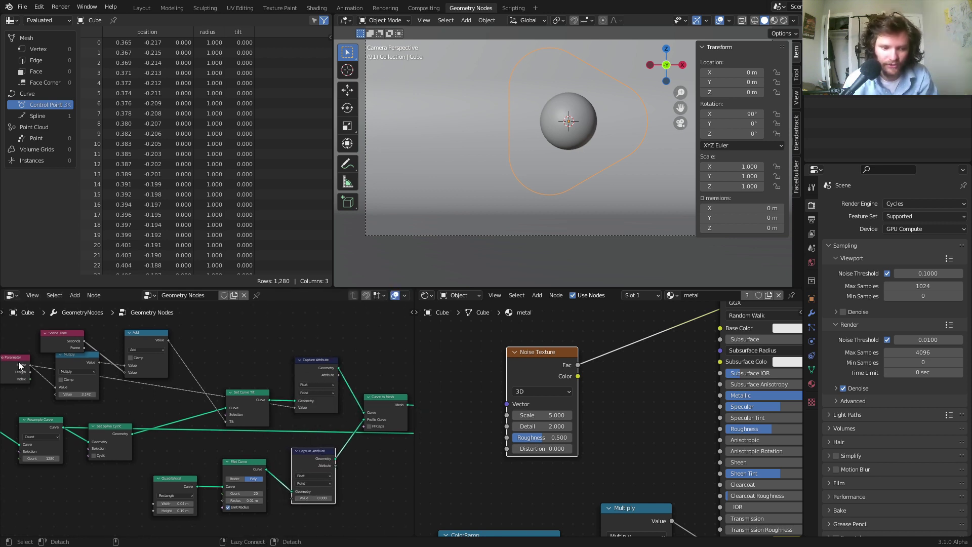
alt+right_drag(18, 364, 329, 487)
- Add a Combine XYZ node and connect the main curve's captured attribute to X and the profile's captured attribute to Y
middle_drag(385, 354, 239, 333)
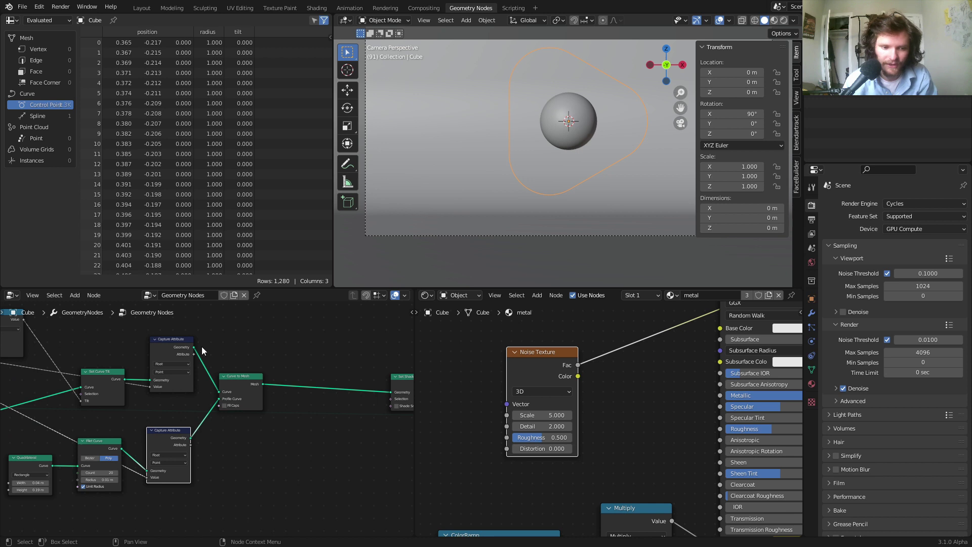
key(shift+a)
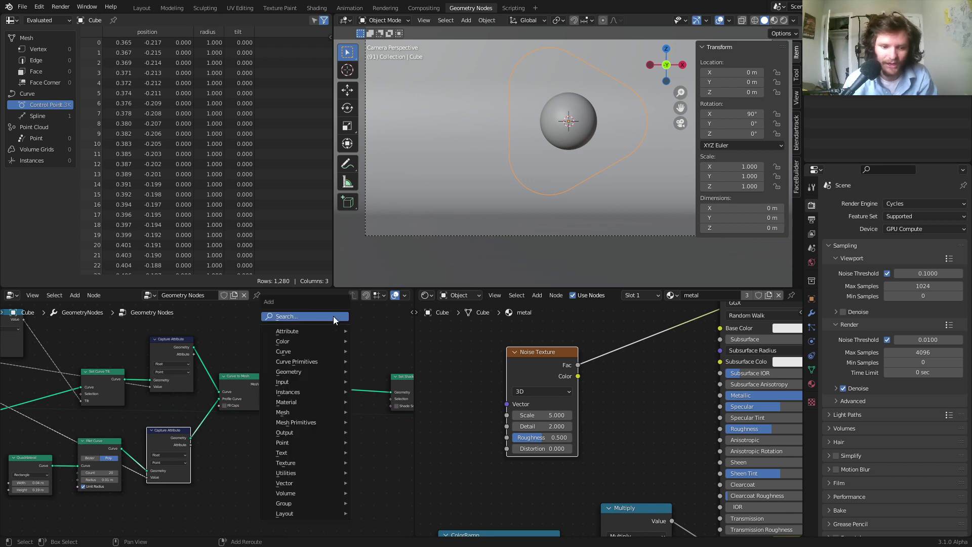
text(combine)
key(Down)
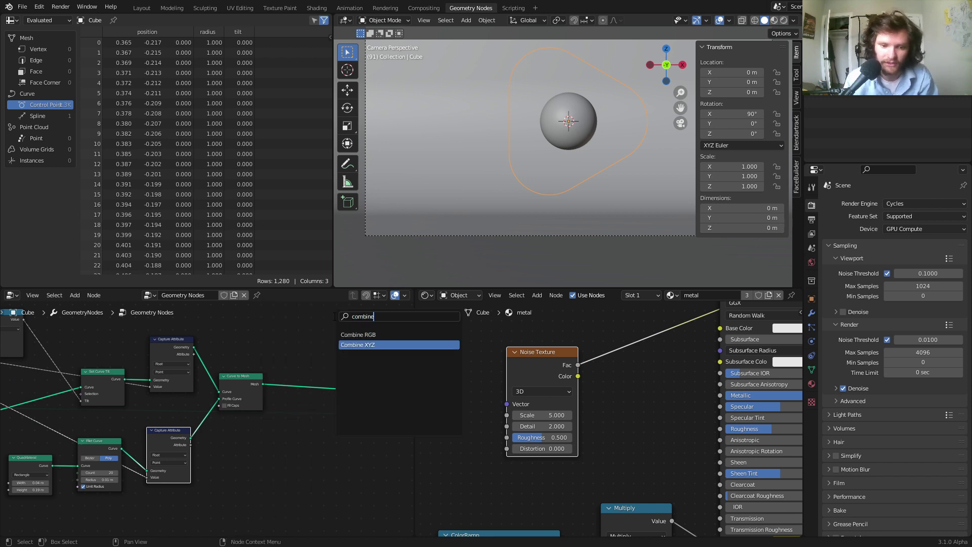
key(Return)
click(286, 324)
alt+right_drag(166, 372, 294, 357)
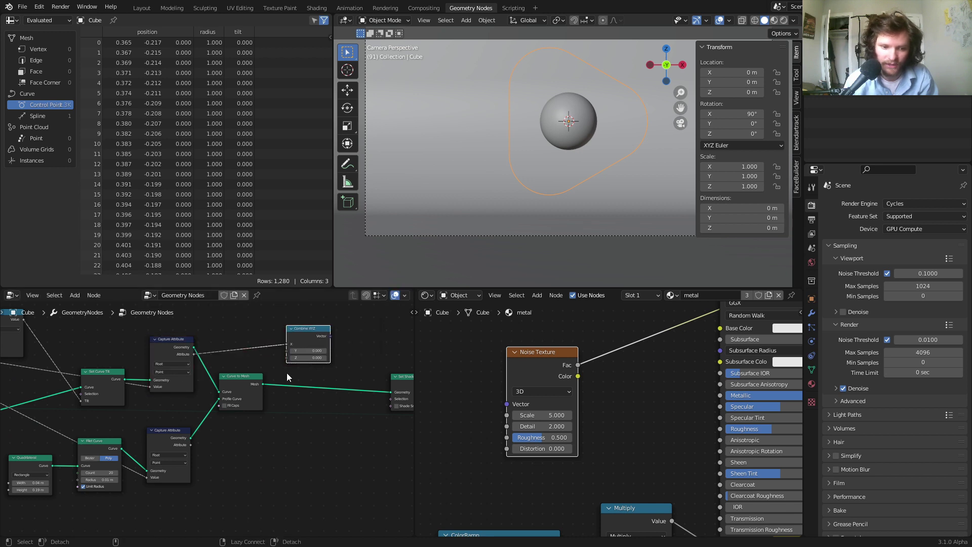
alt+right_drag(175, 446, 344, 350)
middle_drag(344, 352, 135, 393)
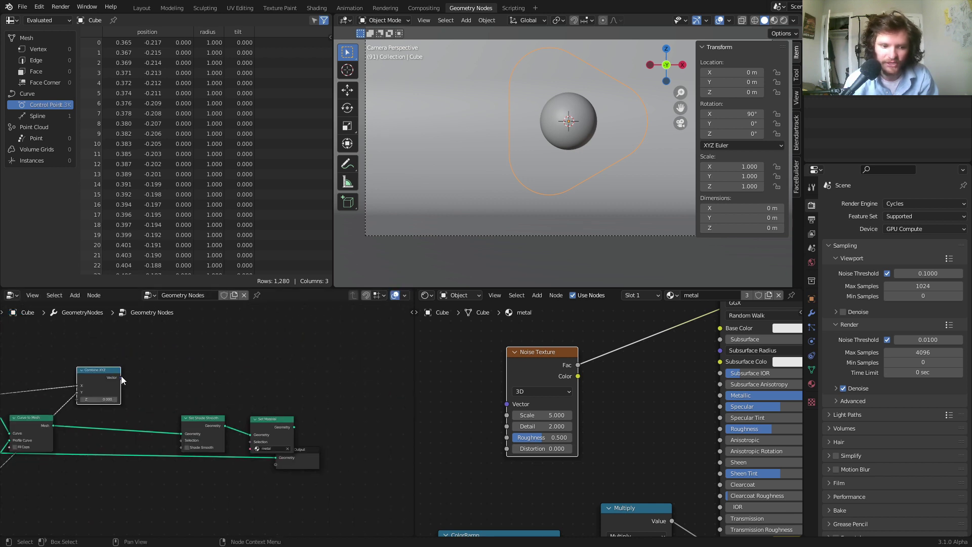
- Connect the Combine XYZ vector to a new Group Output input and name the modifier's output attribute coords
drag(121, 377, 349, 448)
click(812, 313)
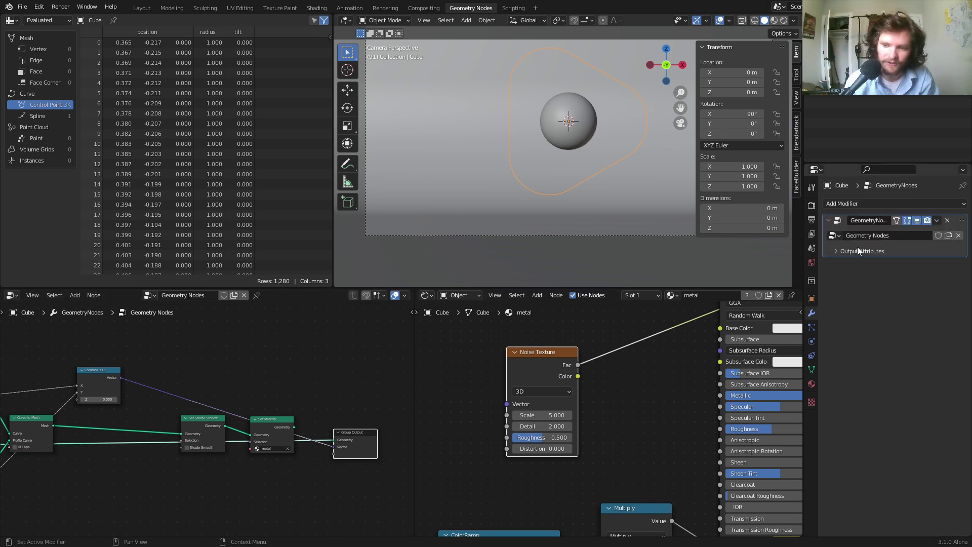
click(842, 252)
click(890, 266)
text(c)
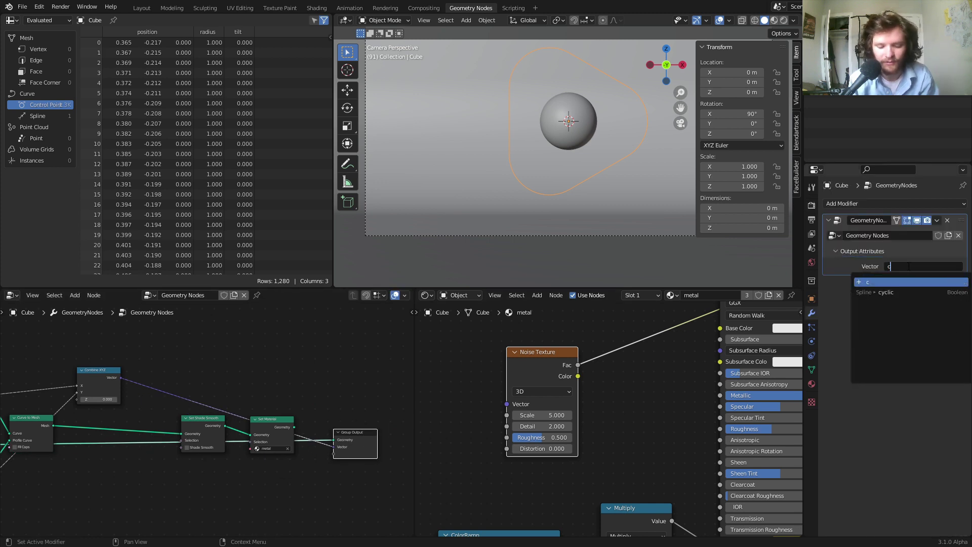
text(oords)
key(Return)
- Add an Attribute node beside the Noise Texture in the metal material and set its name to coords
key(shift+a)
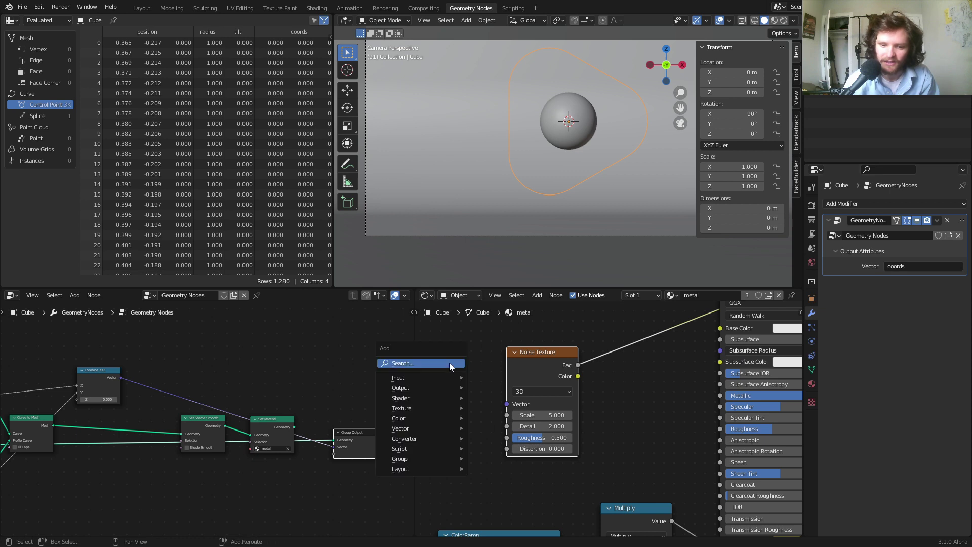
click(448, 364)
text(att)
key(Return)
click(450, 368)
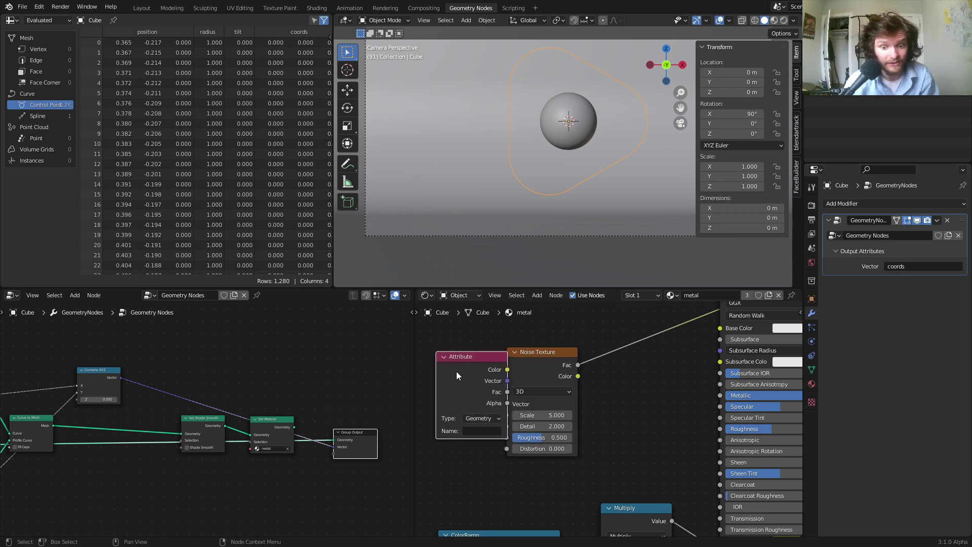
middle_drag(456, 372, 498, 372)
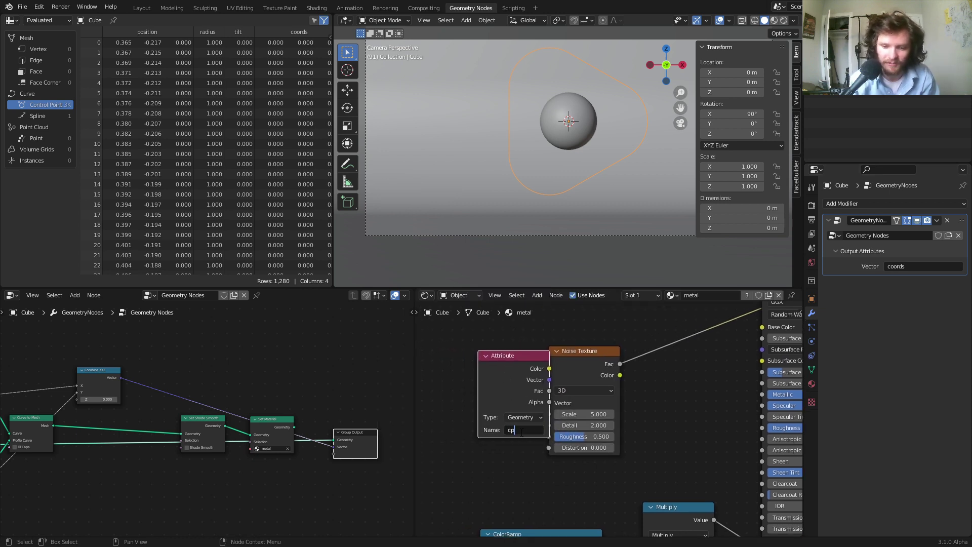
key(Return)
- Route Set Material's geometry to the Group Output and preview the coords attribute on the animated ring with Material Preview shading
ctrl+shift+click(530, 356)
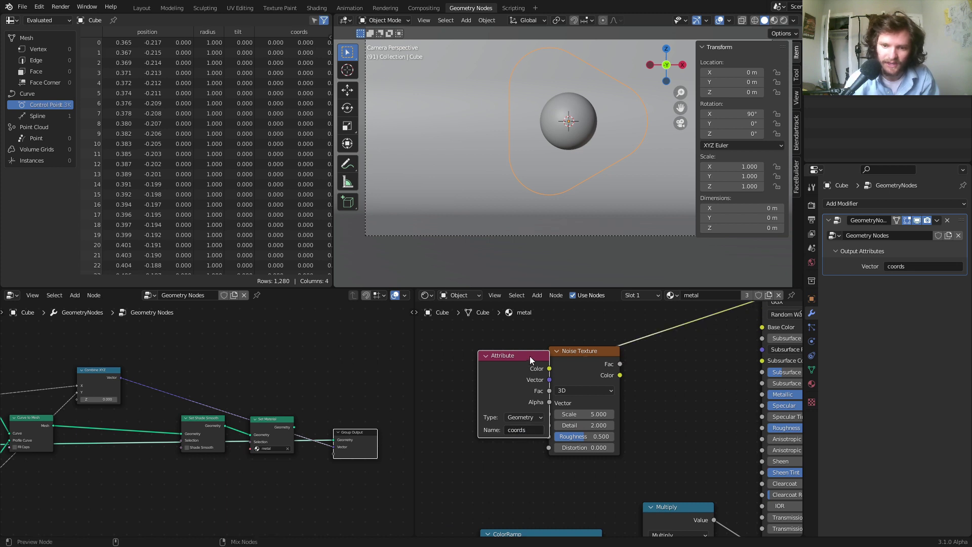
drag(517, 371, 485, 375)
drag(278, 420, 276, 420)
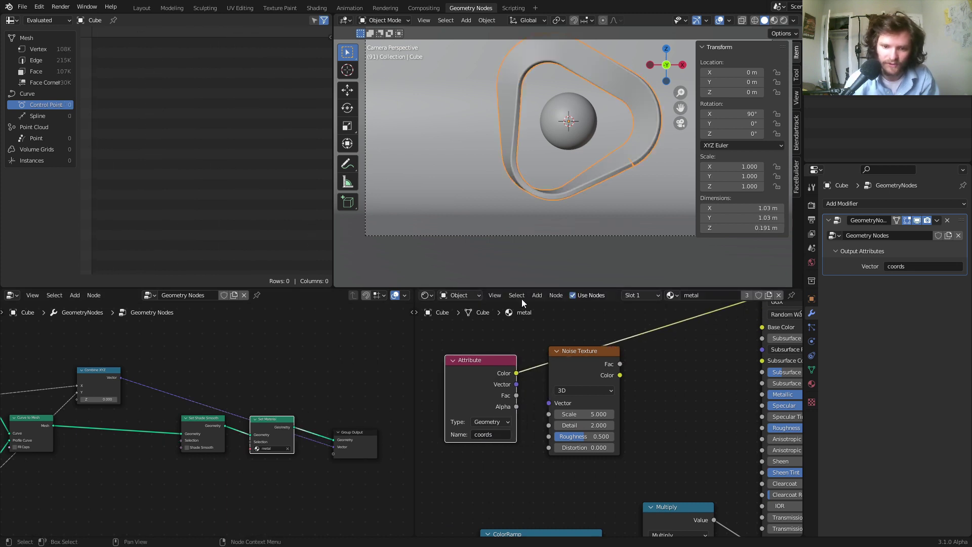
click(773, 21)
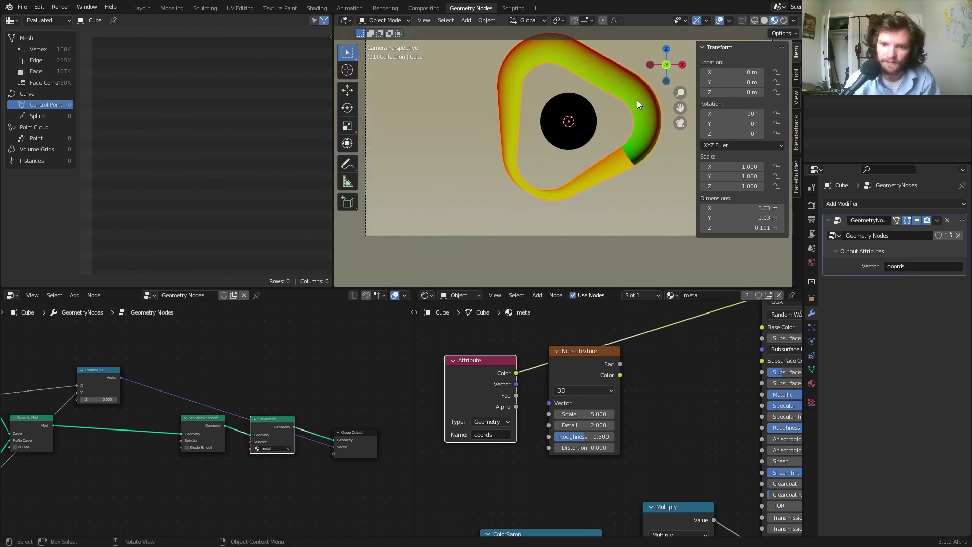
key(space)
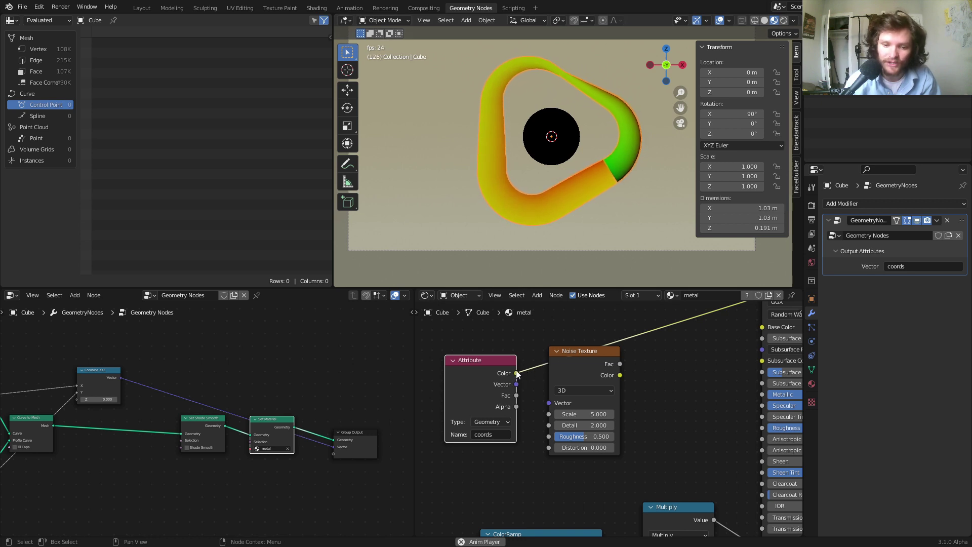
- Try the coords attribute as the Noise Texture's Vector input and preview the noise on the animated ring
drag(516, 384, 557, 400)
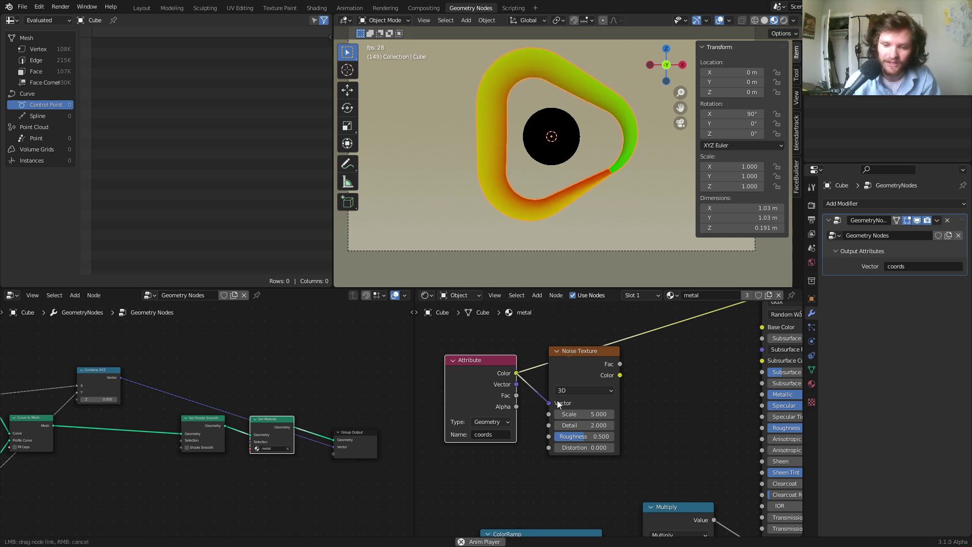
ctrl+shift+click(573, 362)
key(space)
key(space)
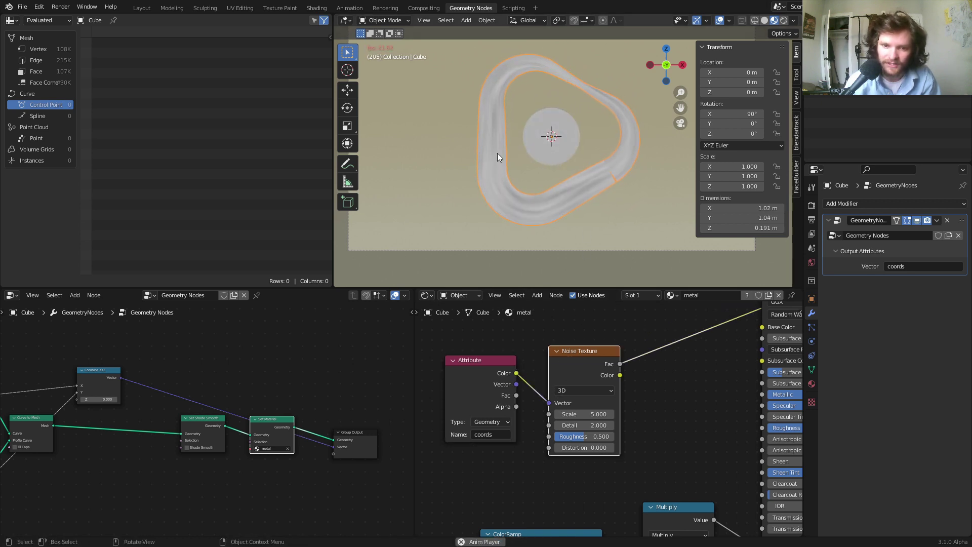
scroll(497, 153, up, 4)
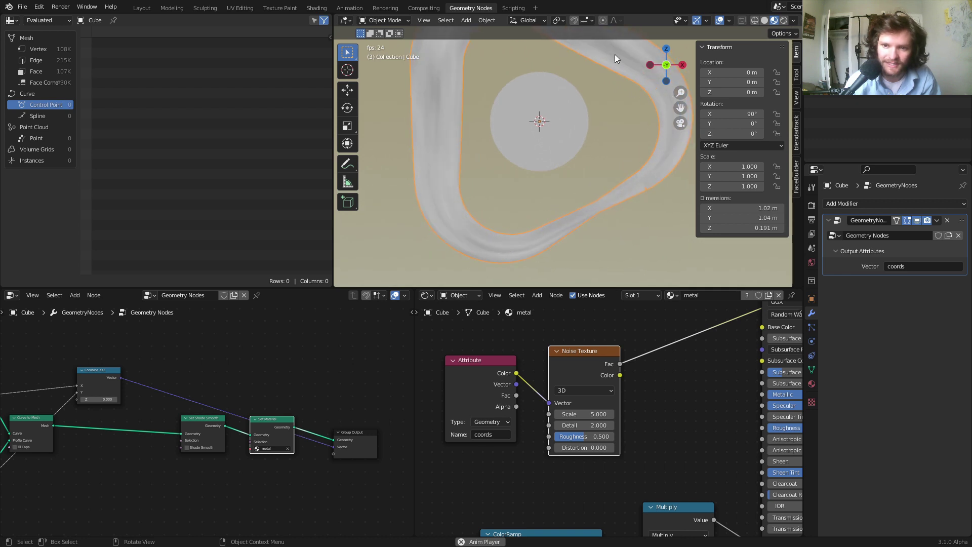
key(KP_0)
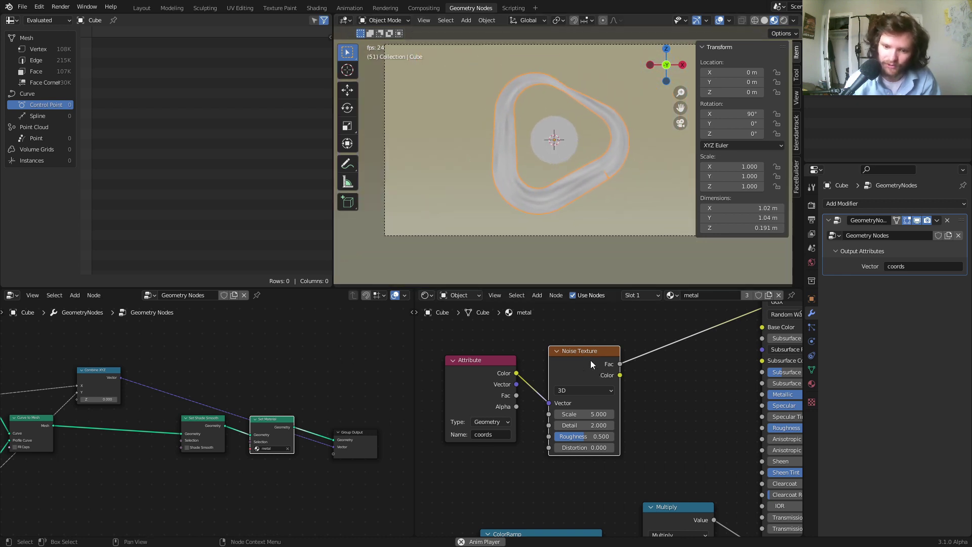
- Replace the Noise Texture with a Wave Texture driven by the Attribute's Vector output and preview it on the ring
key(x)
key(shift+a)
text(wave)
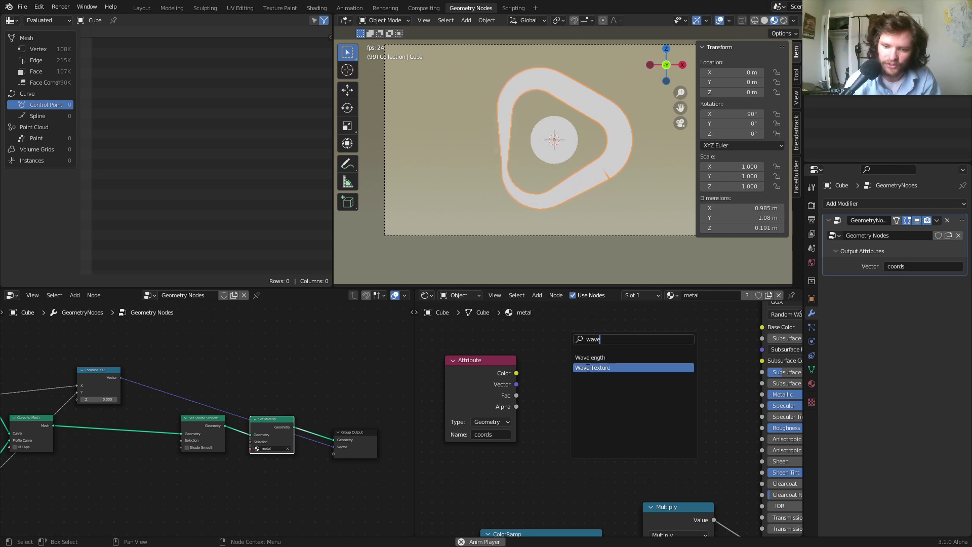
click(592, 368)
click(604, 330)
ctrl+shift+click(599, 347)
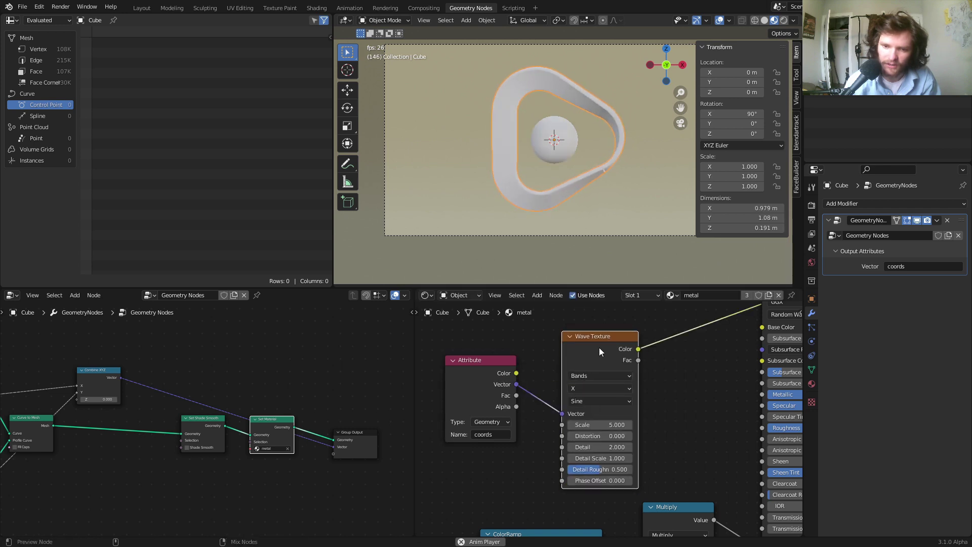
- Set the Wave Texture's bands direction to Y and check the stripes during playback
key(space)
click(593, 386)
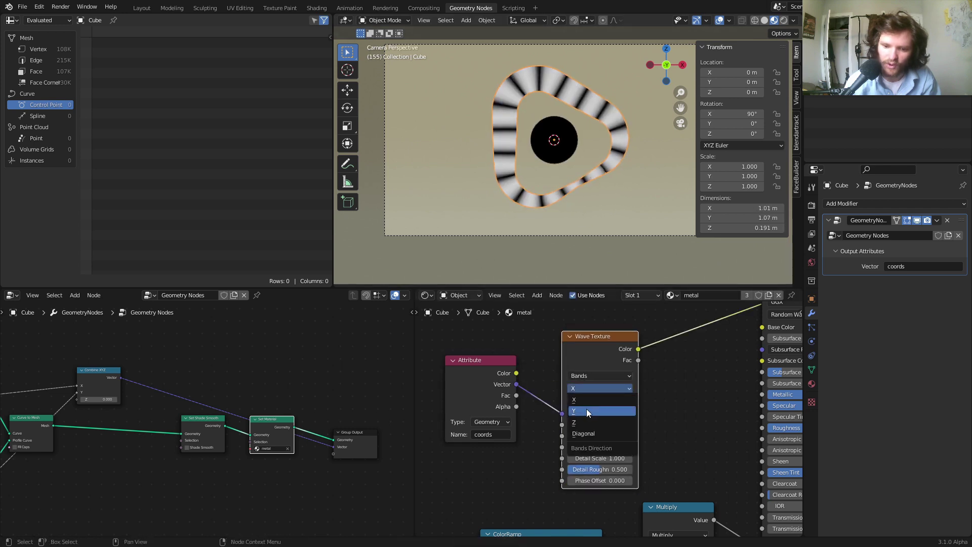
click(586, 408)
key(space)
key(space)
- Add a Bump node after the Wave Texture and feed its Height from the wave's Color output
middle_drag(653, 334, 561, 330)
key(shift+a)
click(561, 330)
text(bump)
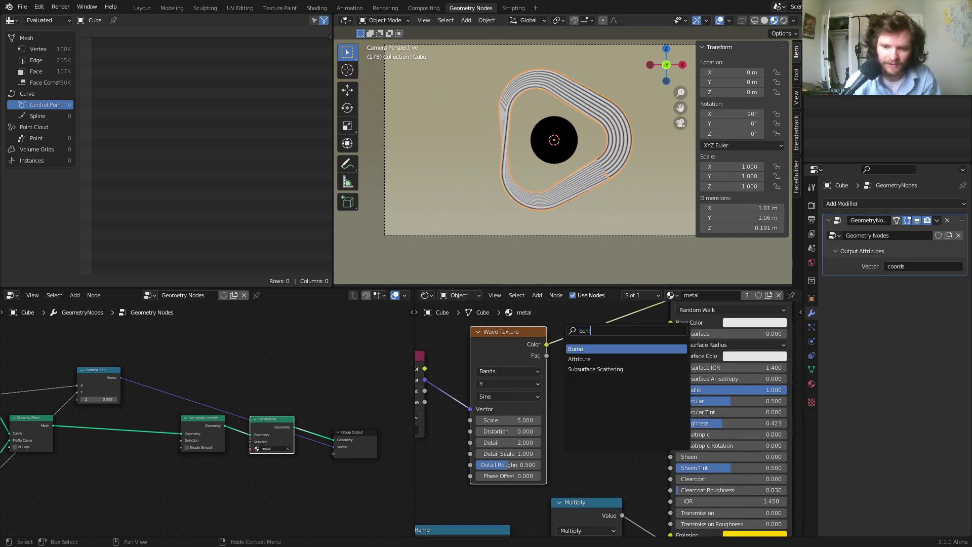
key(Return)
click(578, 382)
drag(587, 402, 588, 392)
drag(618, 336, 603, 375)
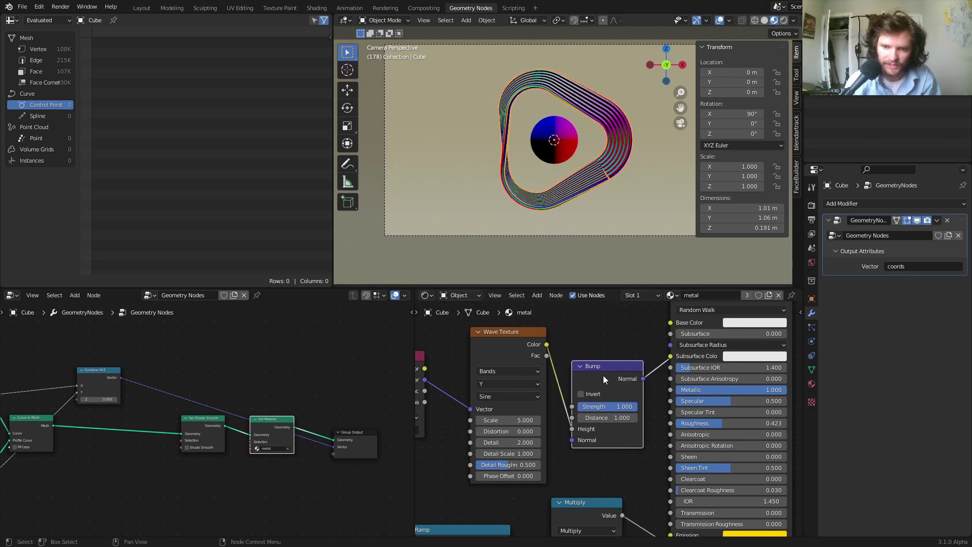
- Connect the Bump node's Normal to the Principled BSDF's Normal and route the BSDF back to the Material Output
middle_drag(625, 399, 589, 376)
alt+right_drag(589, 376, 709, 366)
middle_drag(709, 367, 659, 489)
ctrl+shift+click(640, 375)
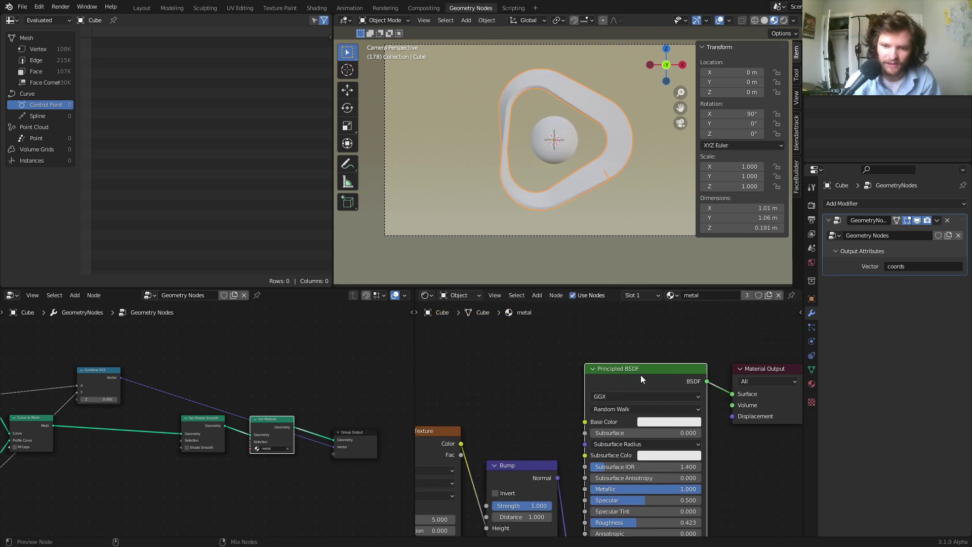
- Switch the viewport to Rendered shading and set the Wave Texture's Scale to 13.8 and Distortion to 31.7
click(784, 21)
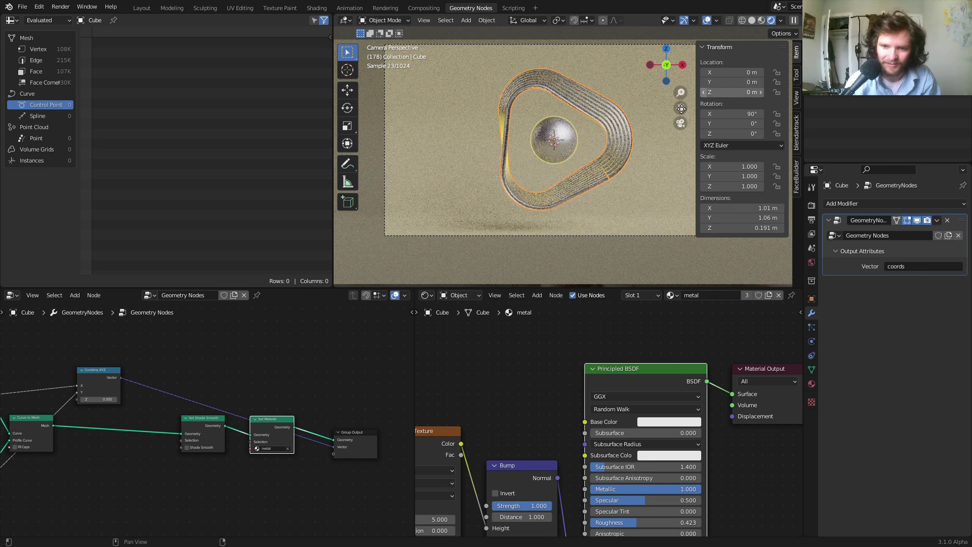
scroll(555, 132, up, 2)
middle_drag(436, 471, 589, 357)
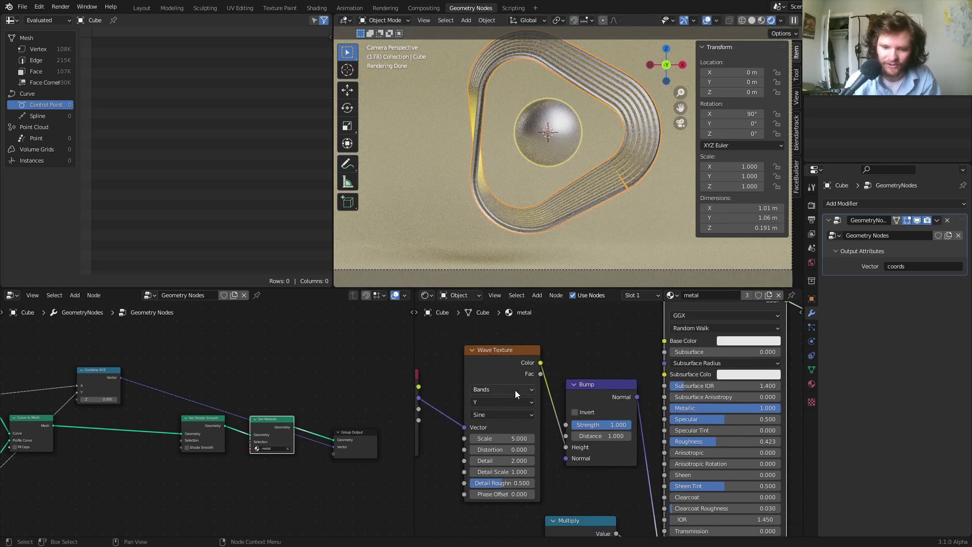
drag(582, 407, 653, 417)
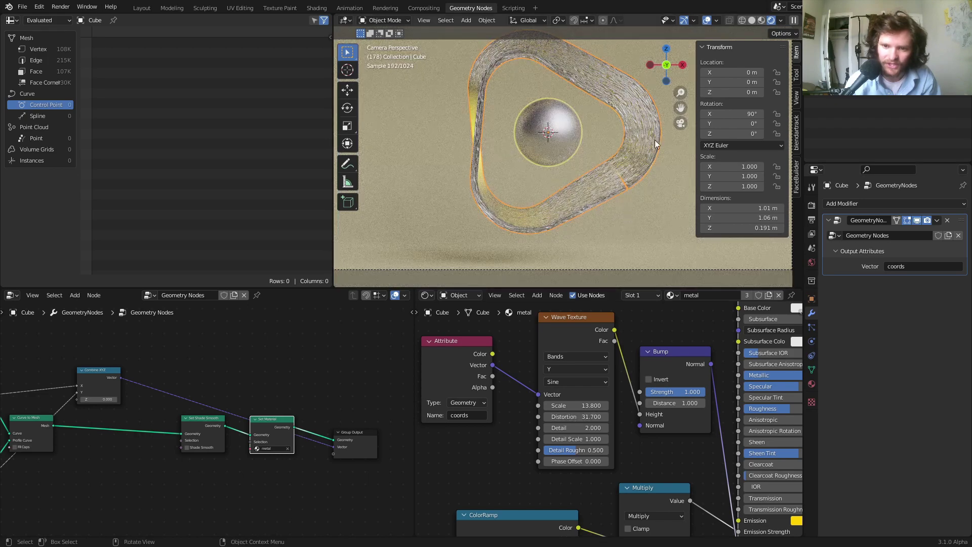
- Set the Bump node's Strength to 0.5 while checking the rendered ring
scroll(624, 109, down, 1)
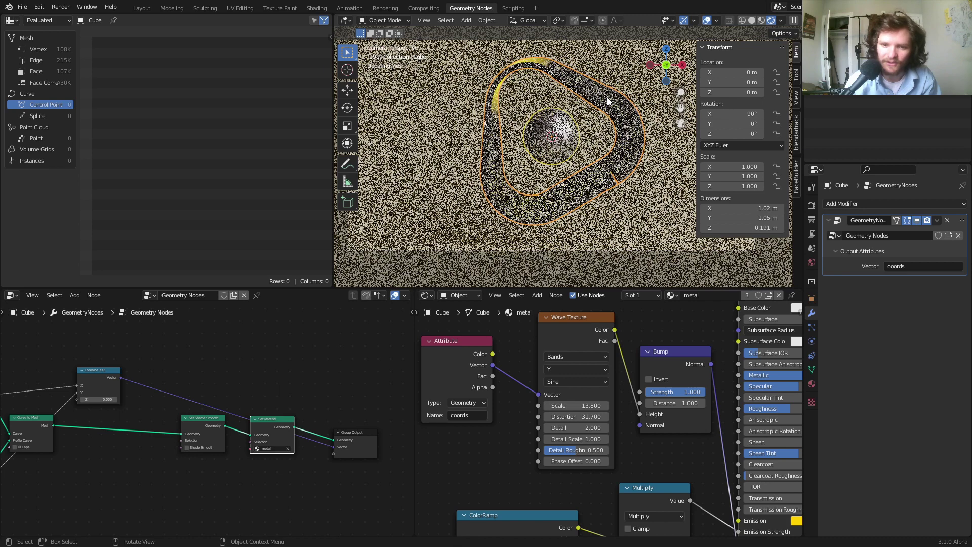
click(682, 391)
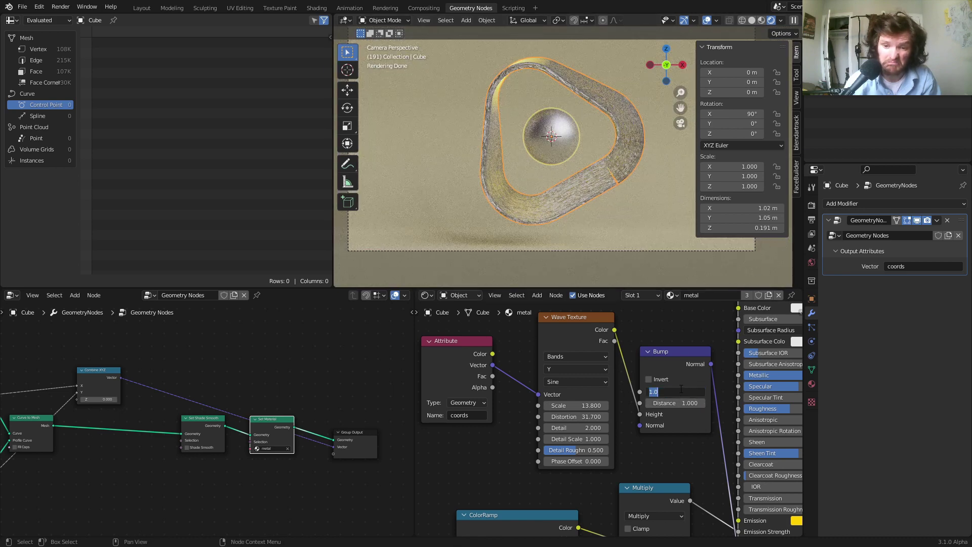
text(0.5)
key(Return)
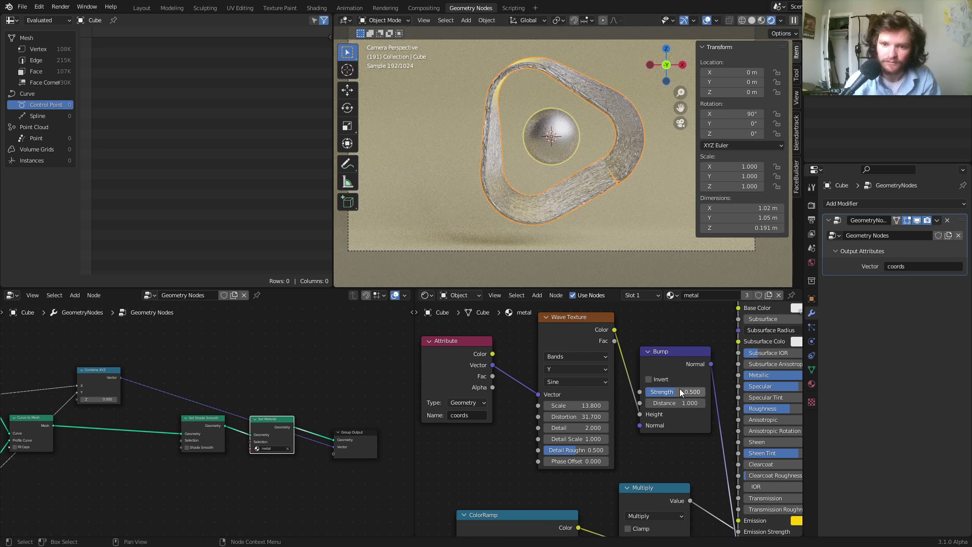
- Select the backdrop plane and change its Base Color to a warm tan with hue 0.087 and saturation 0.711
scroll(567, 226, down, 2)
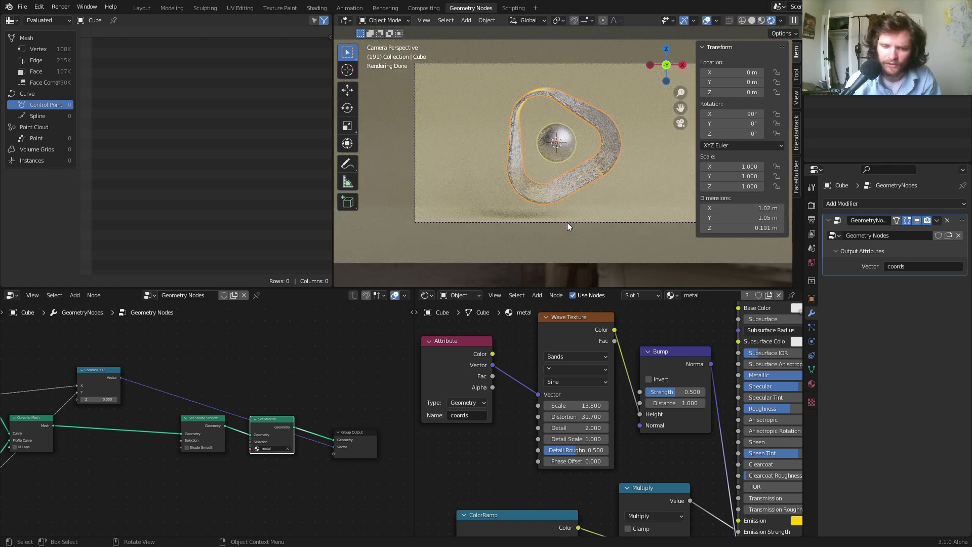
click(457, 182)
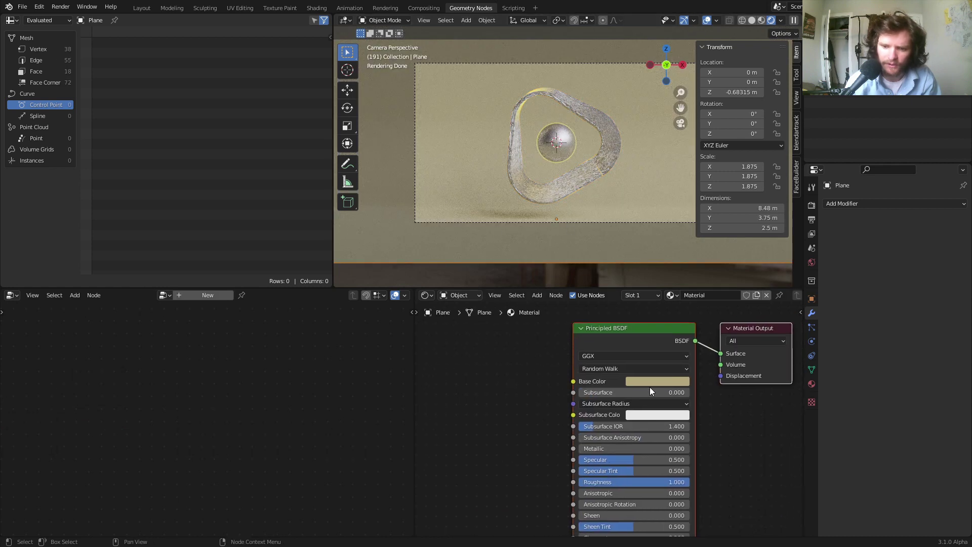
click(656, 381)
drag(658, 287, 658, 285)
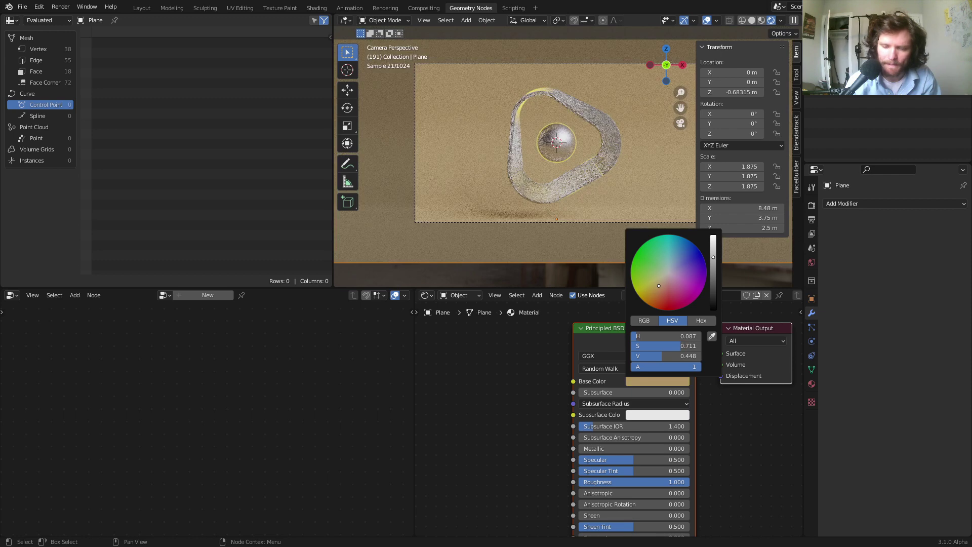
- Select the ring object and add a Particle System modifier to it
click(607, 137)
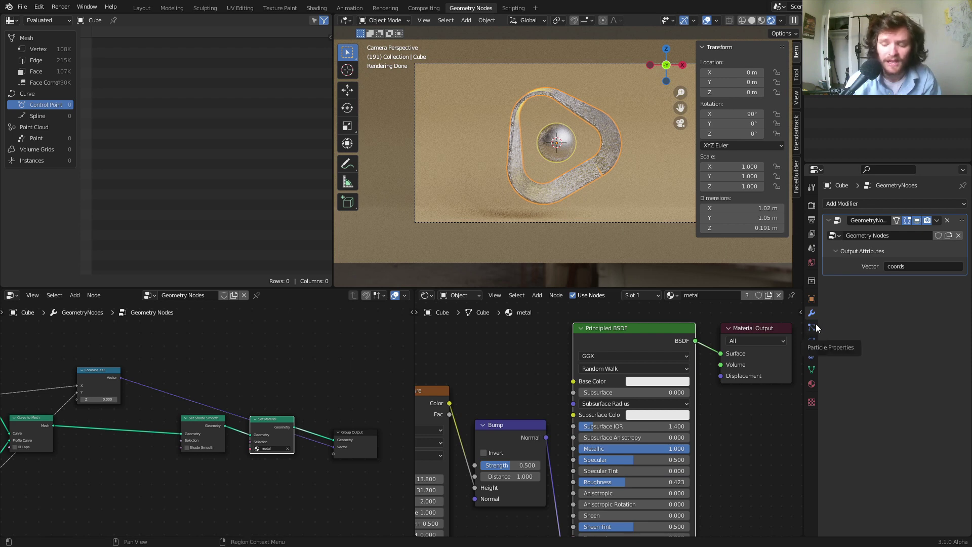
click(873, 204)
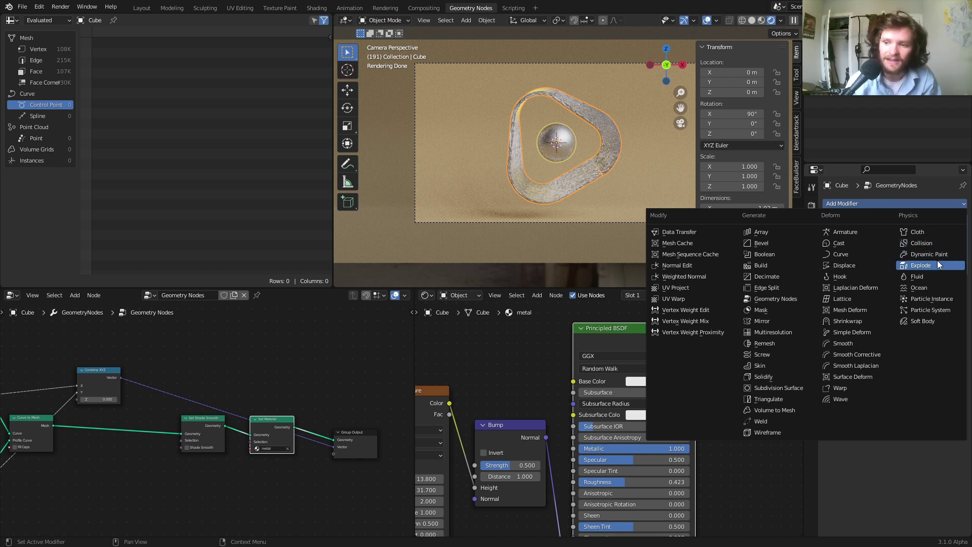
click(938, 310)
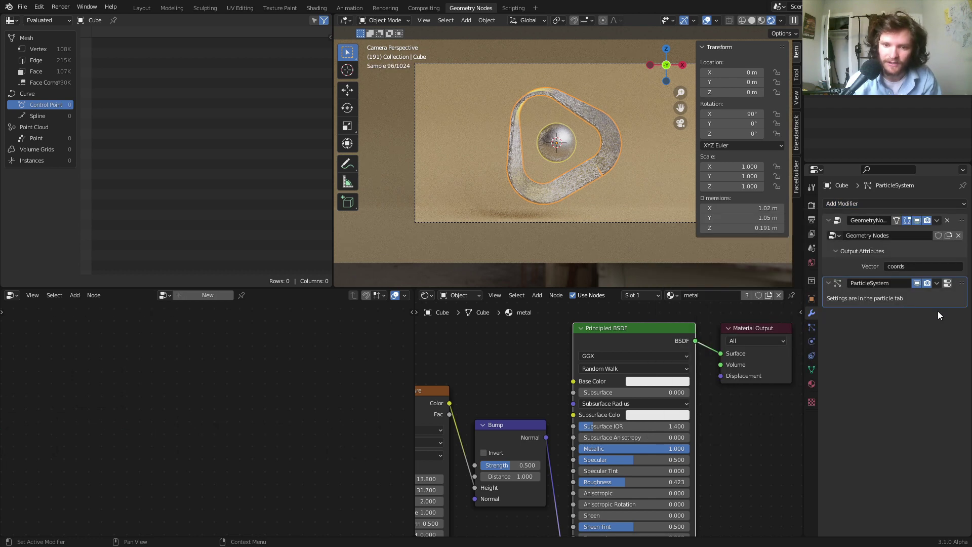
- Play the animation from the first frame in Solid shading to examine how the ring emits particles
click(753, 20)
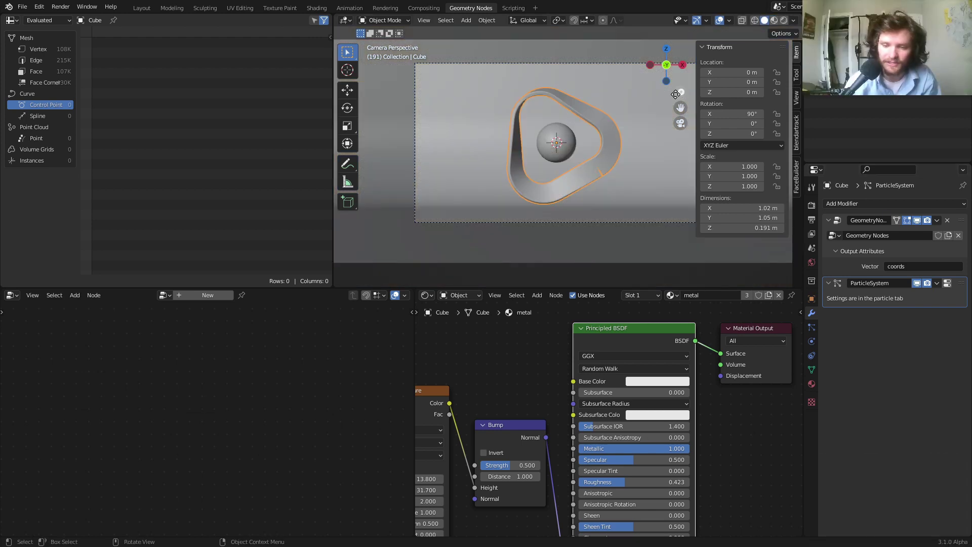
key(shift+Left)
key(space)
scroll(565, 147, up, 1)
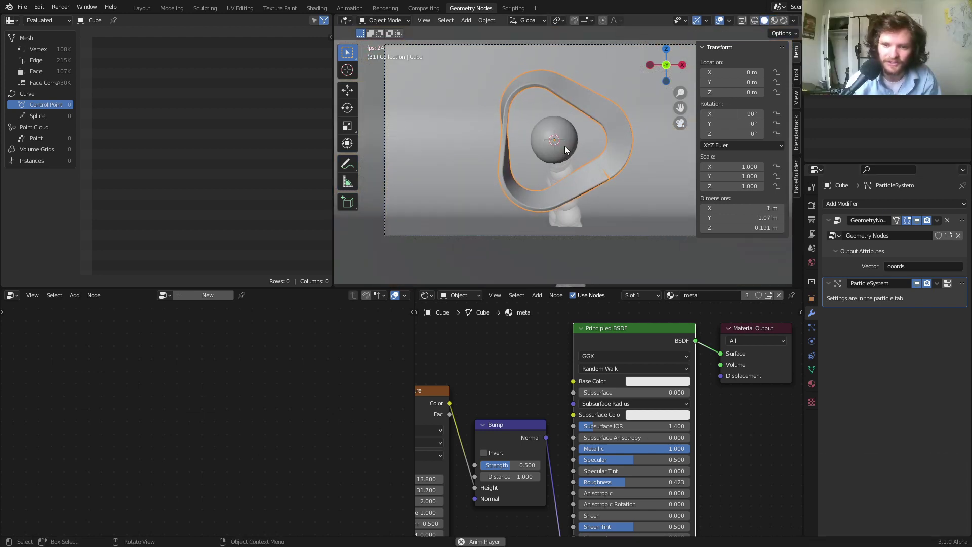
scroll(564, 146, up, 2)
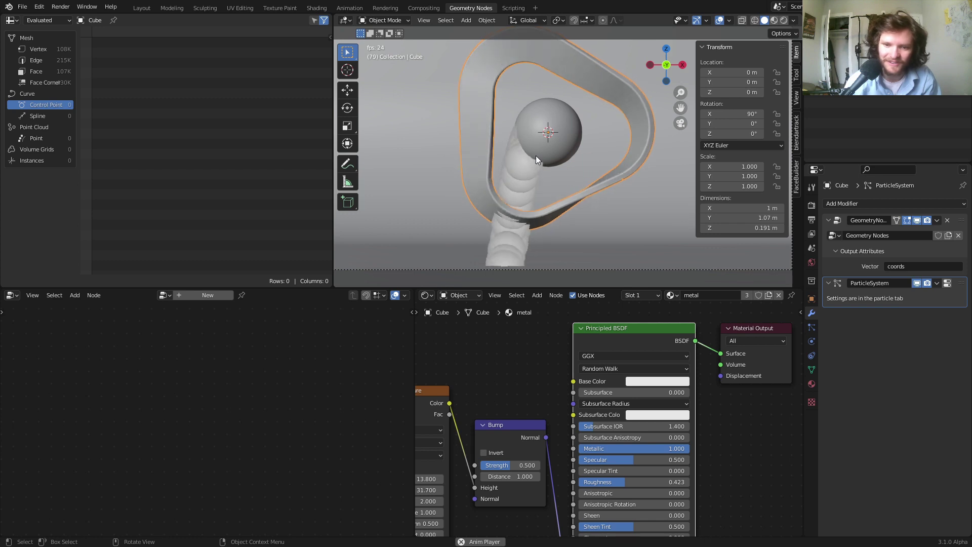
- Enable Use Modifier Stack as the particle emission source on the ring and preview the emission from the first frame
key(shift+Left)
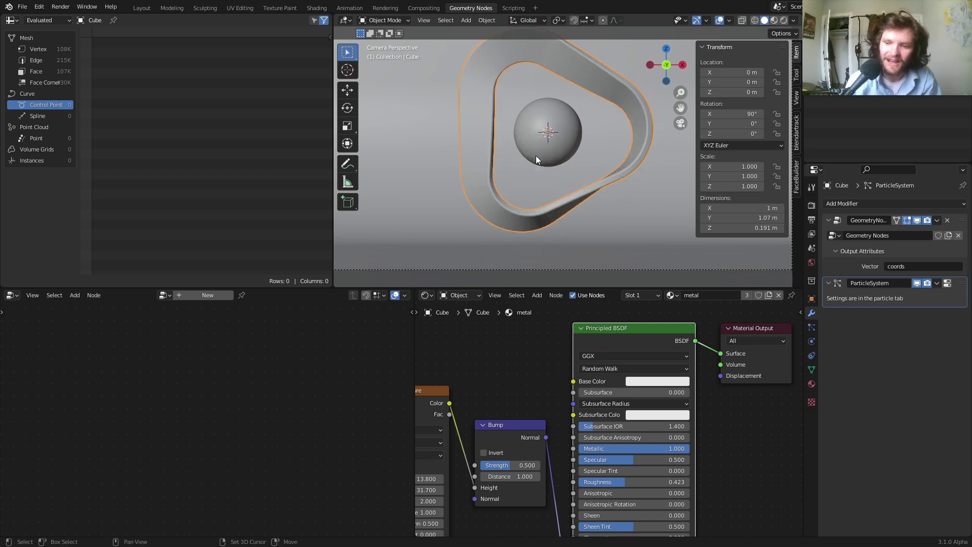
click(810, 338)
click(812, 328)
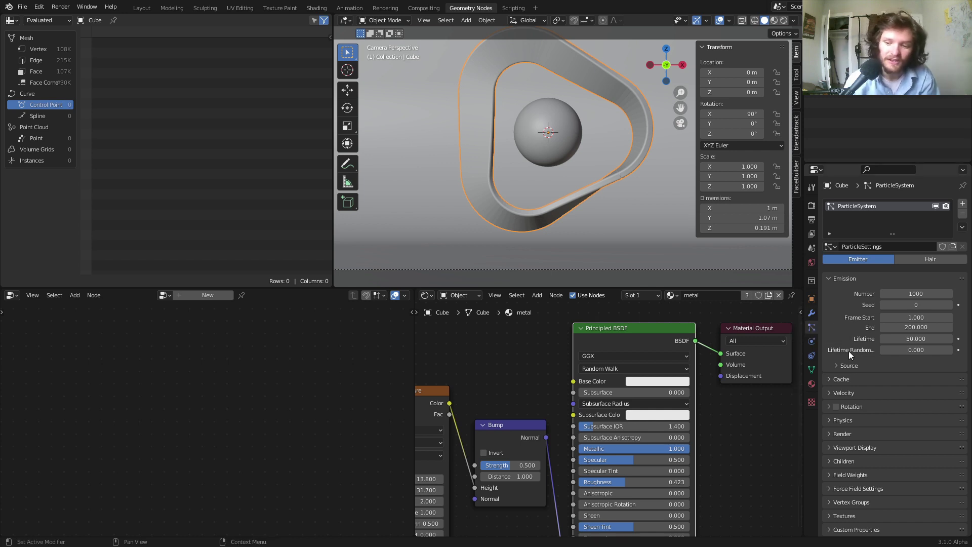
click(851, 366)
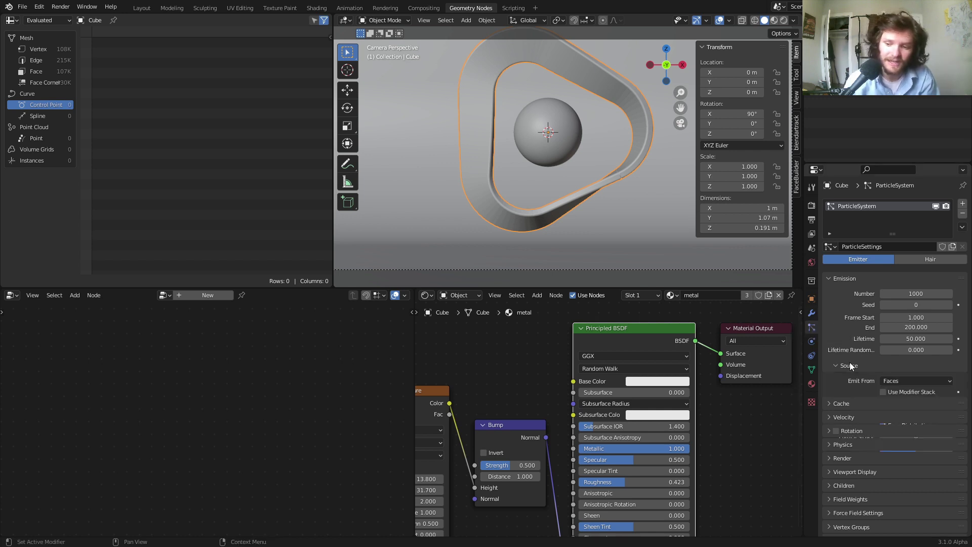
click(883, 393)
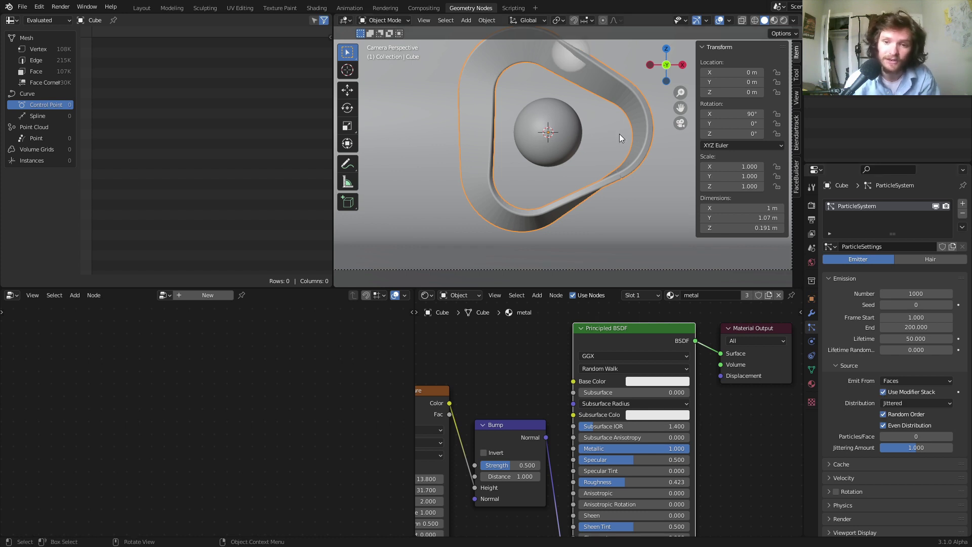
key(space)
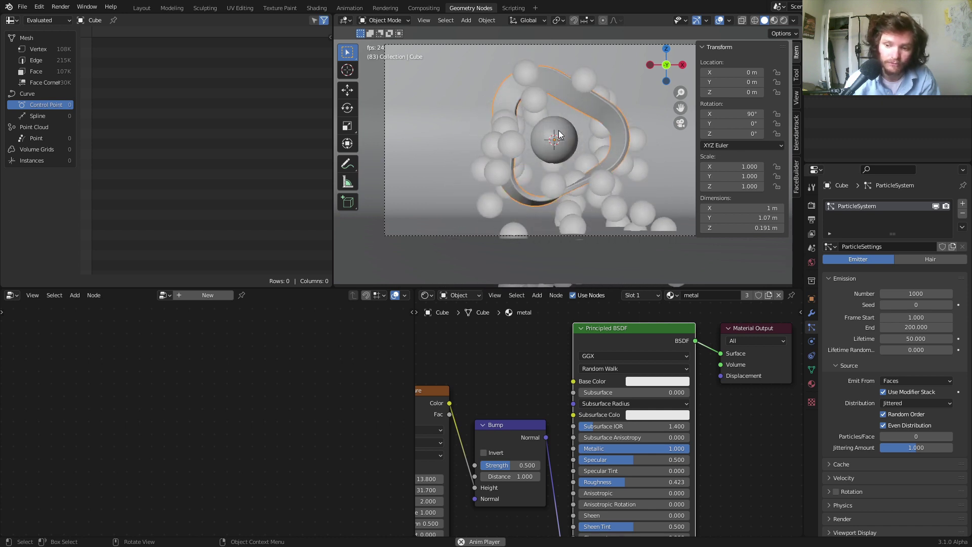
key(space)
- Set the particle emission's End frame to 250
double_click(902, 327)
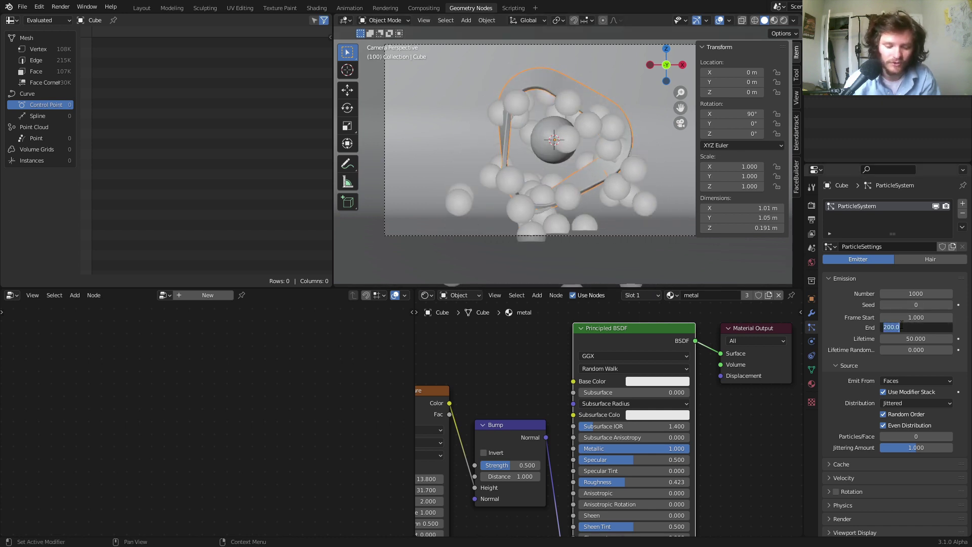
text(250)
key(Return)
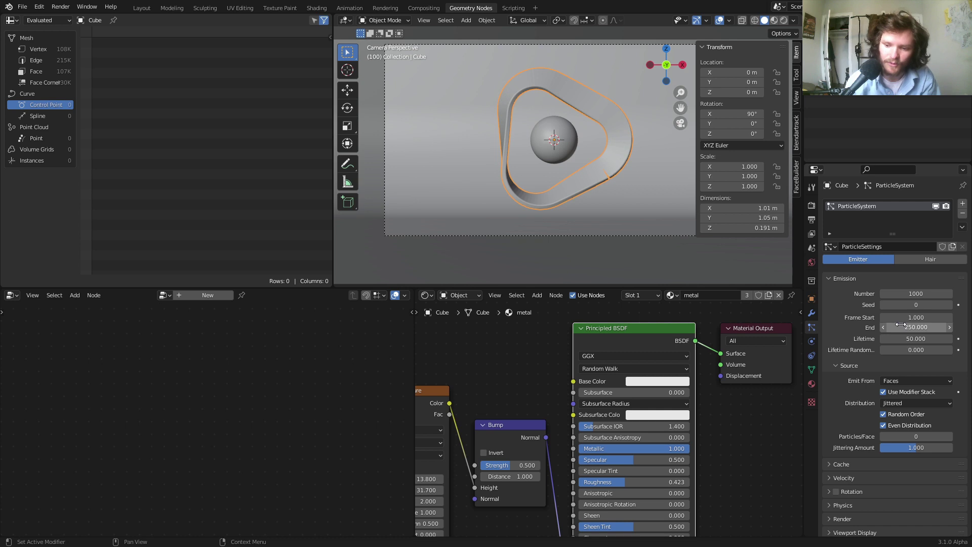
- Set the particle system's Gravity field weight to 0 and play the animation to check the particles' motion
scroll(856, 478, down, 4)
click(861, 476)
scroll(866, 478, down, 4)
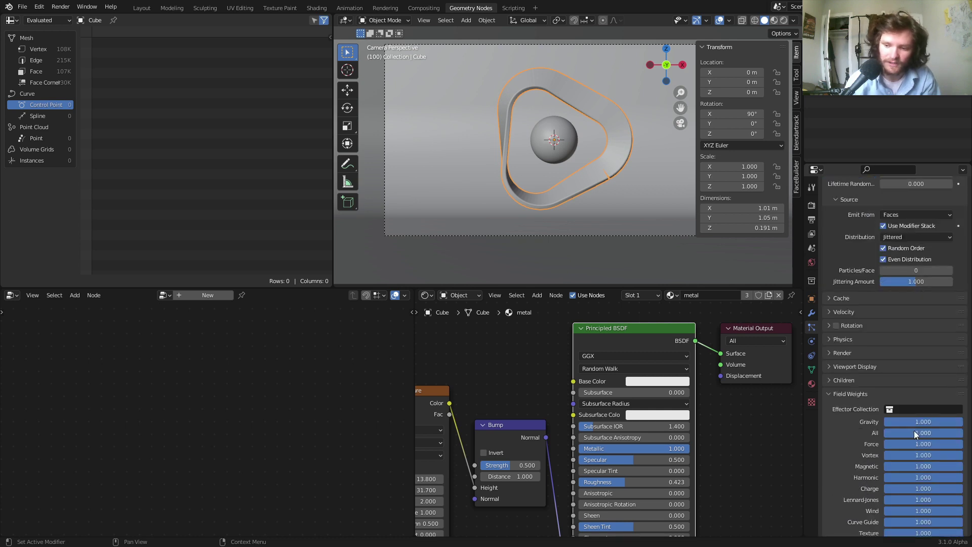
drag(923, 421, 891, 421)
key(space)
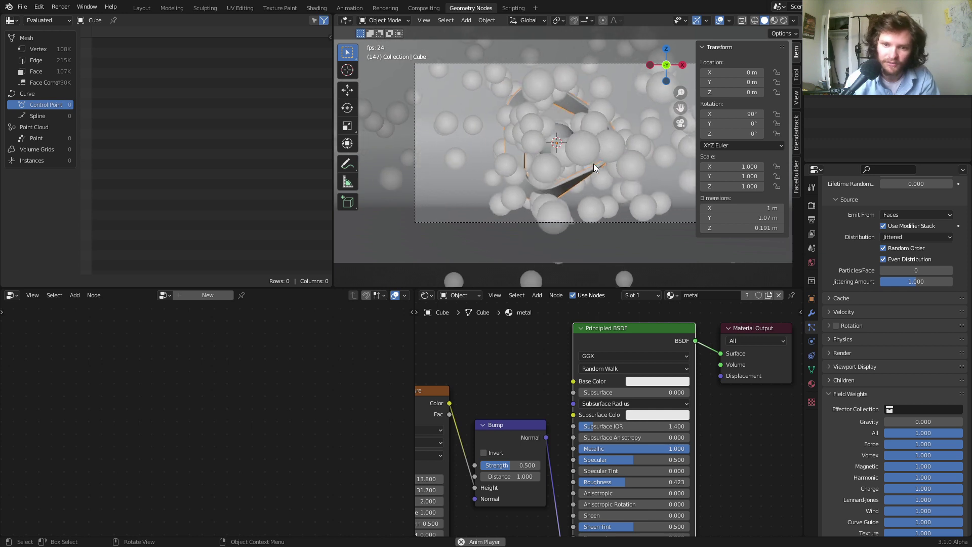
key(Escape)
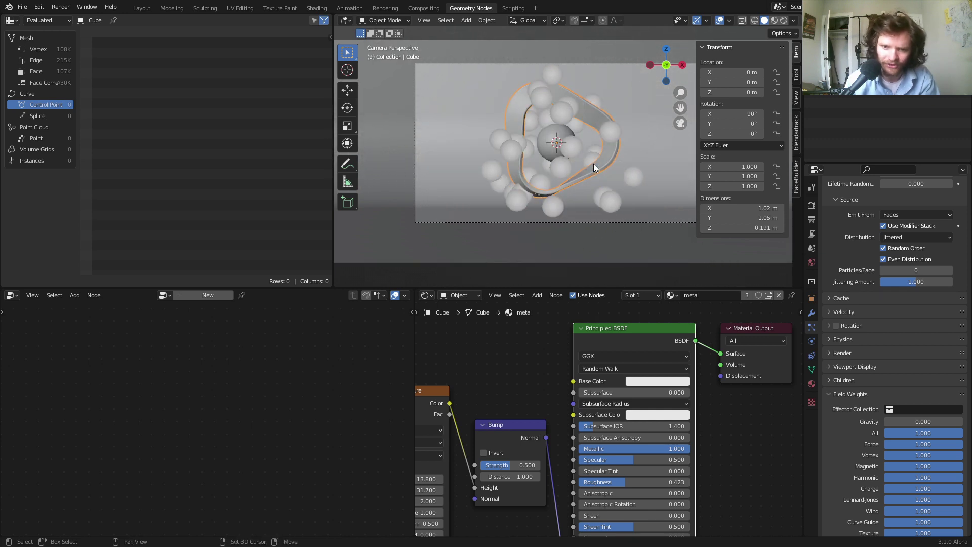
- Add a UV sphere and move it about 2.8 m along negative X, out of the camera frame
key(shift+a)
mouse_move(489, 106)
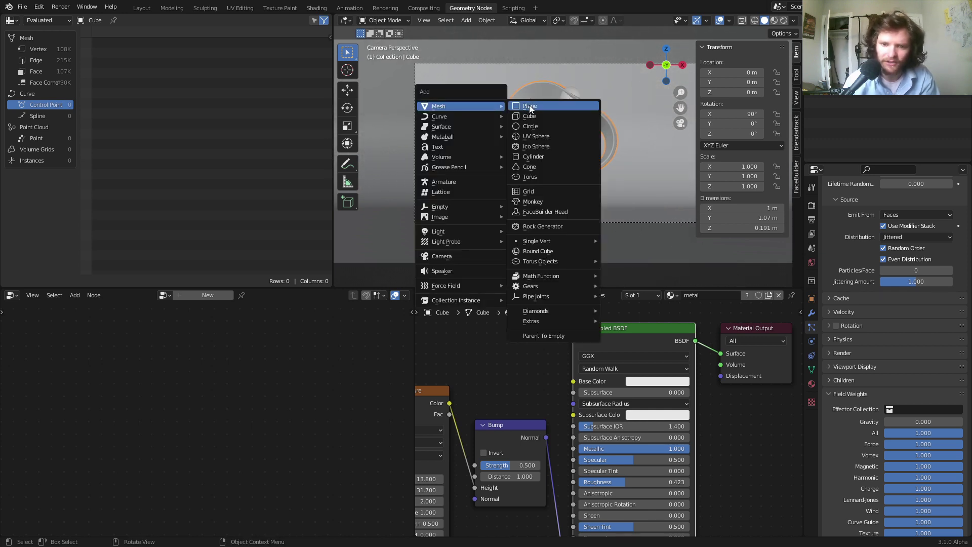
click(536, 136)
key(g)
click(423, 148)
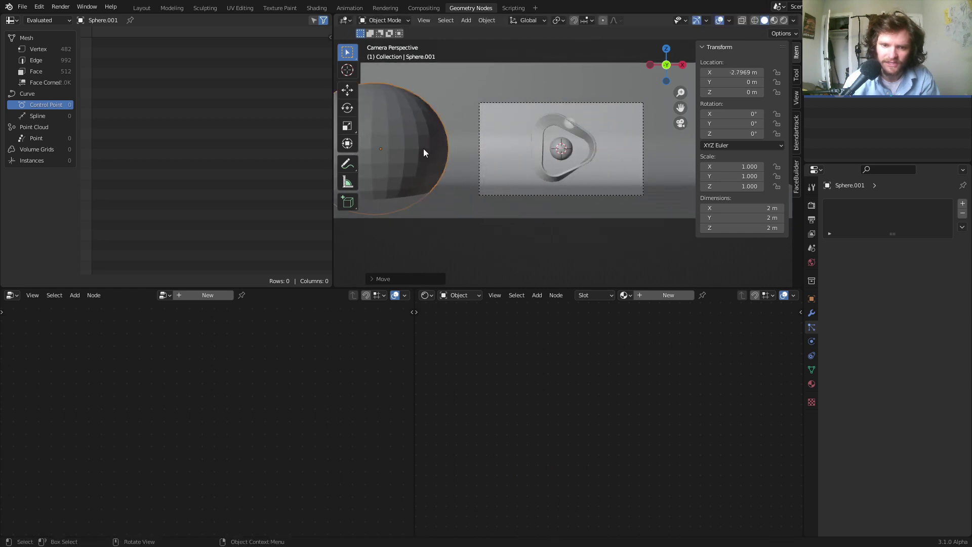
- Select the ring and render its particles as Object, using Sphere.001 as the Instance Object
scroll(418, 117, up, 5)
click(590, 98)
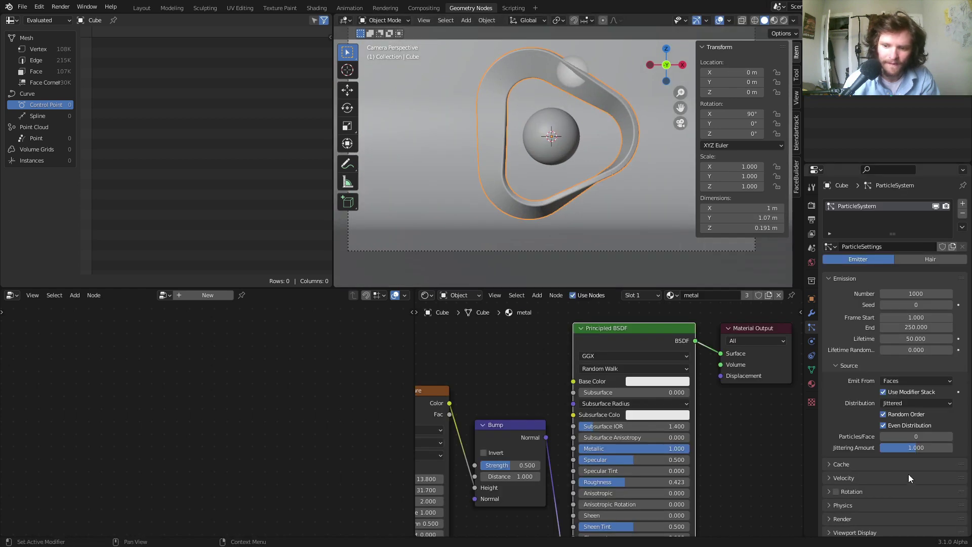
scroll(909, 474, down, 10)
click(858, 247)
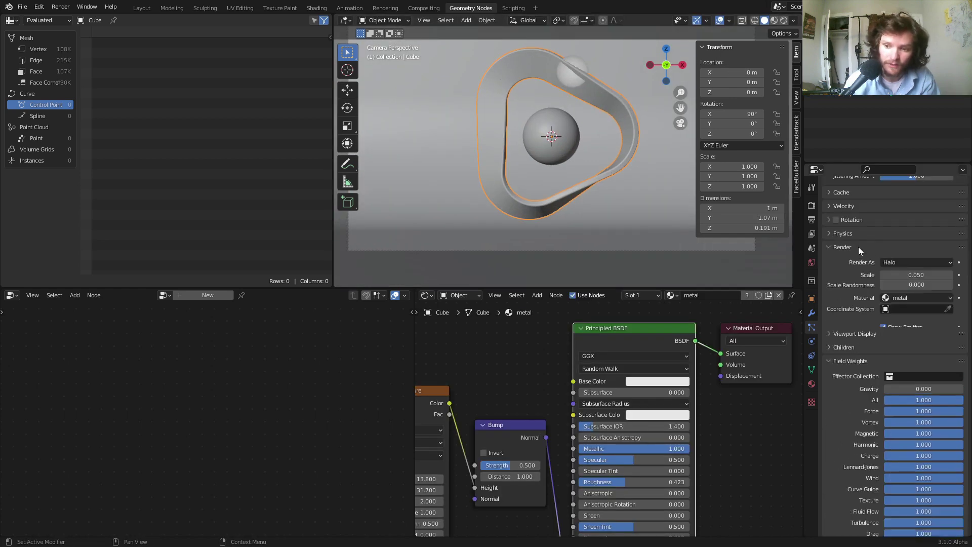
click(895, 261)
click(905, 316)
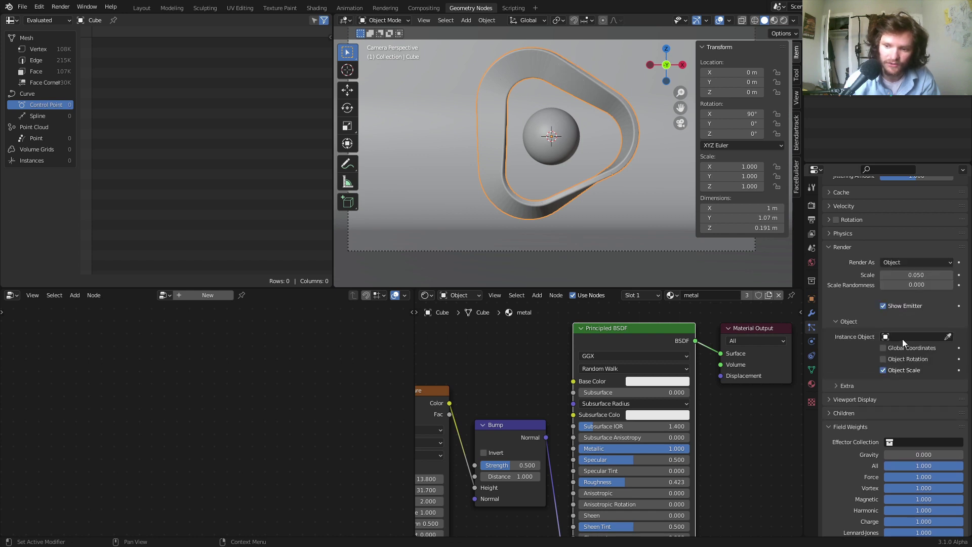
click(902, 338)
click(888, 391)
- Set the particle render Scale to 0.019 and Scale Randomness to 1.000 while previewing the instanced spheres
key(space)
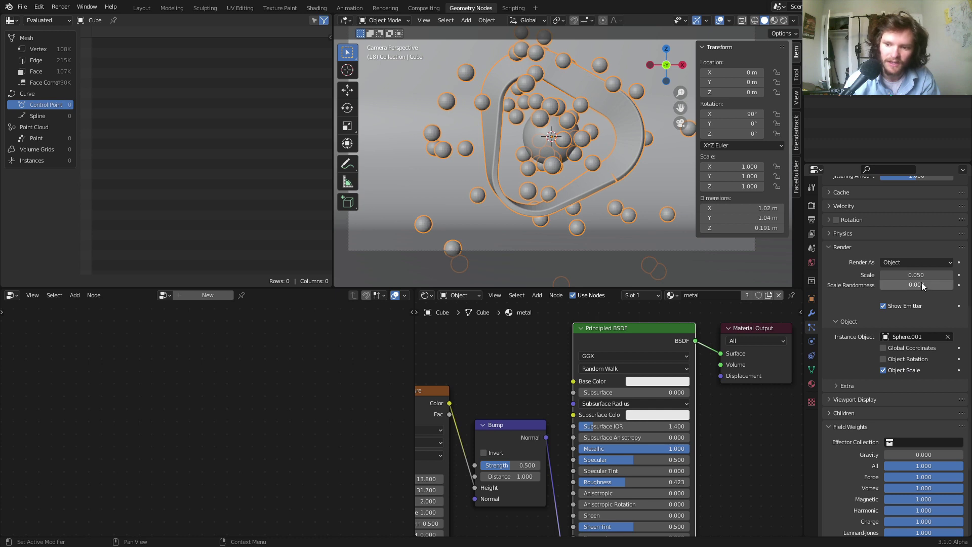
drag(917, 275, 962, 284)
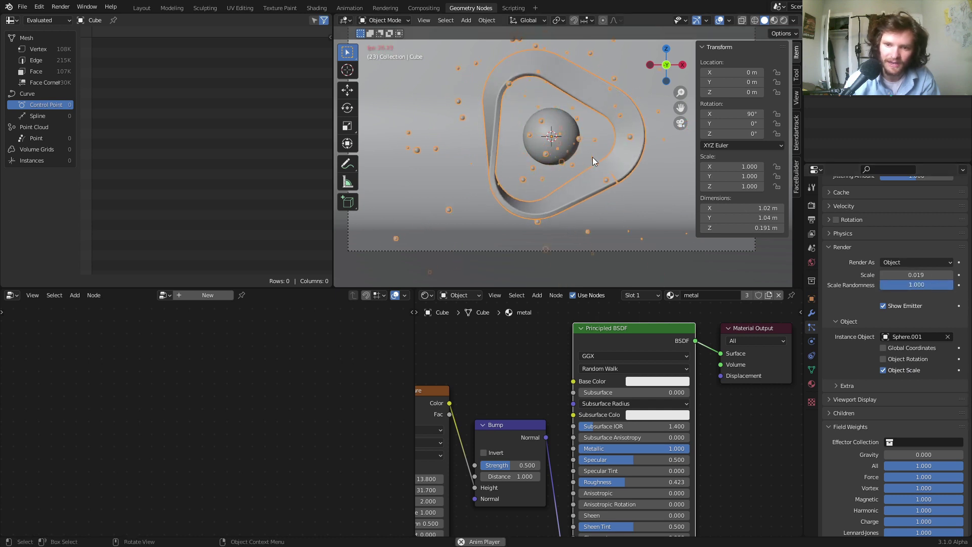
key(space)
- Set the particles' Normal velocity to 0.4 m/s and play the animation to compare their speed
scroll(892, 301, up, 6)
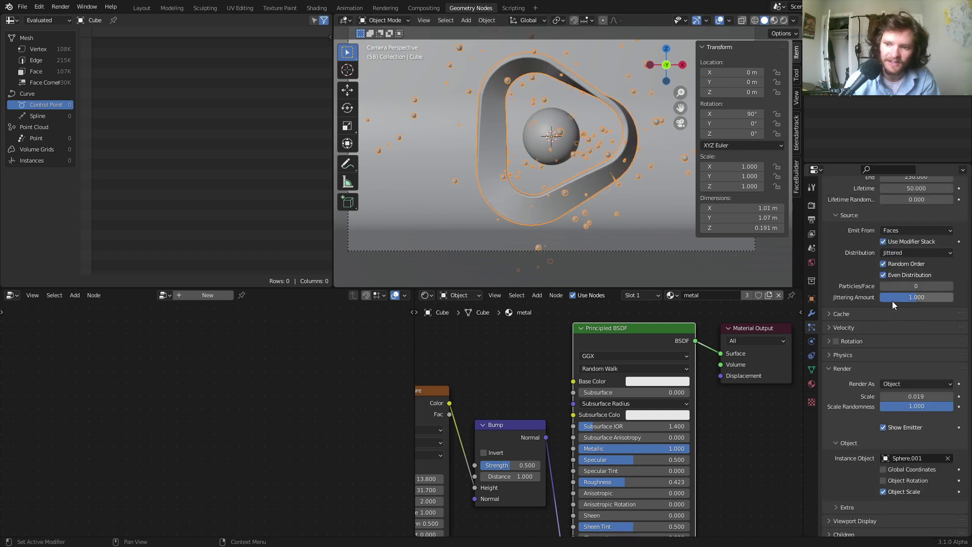
scroll(892, 301, up, 4)
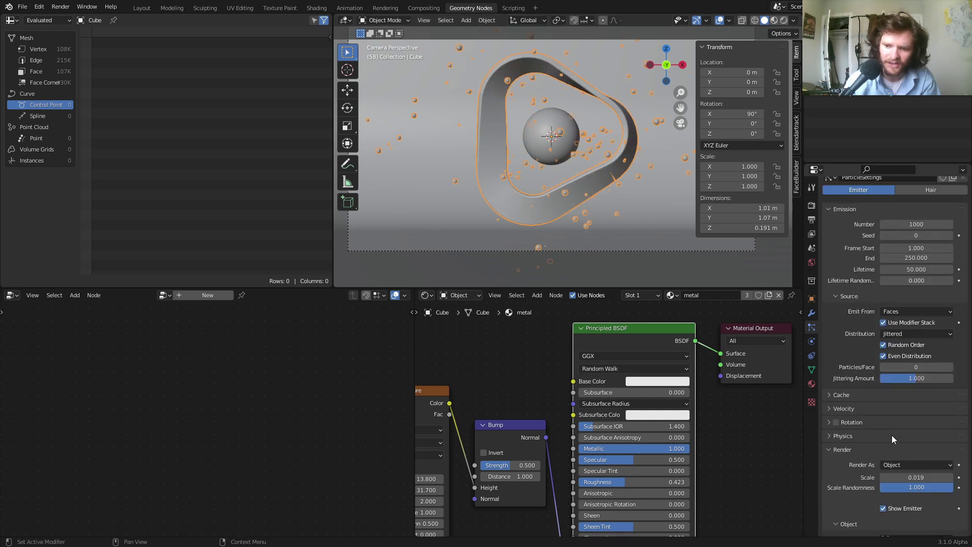
click(855, 408)
key(space)
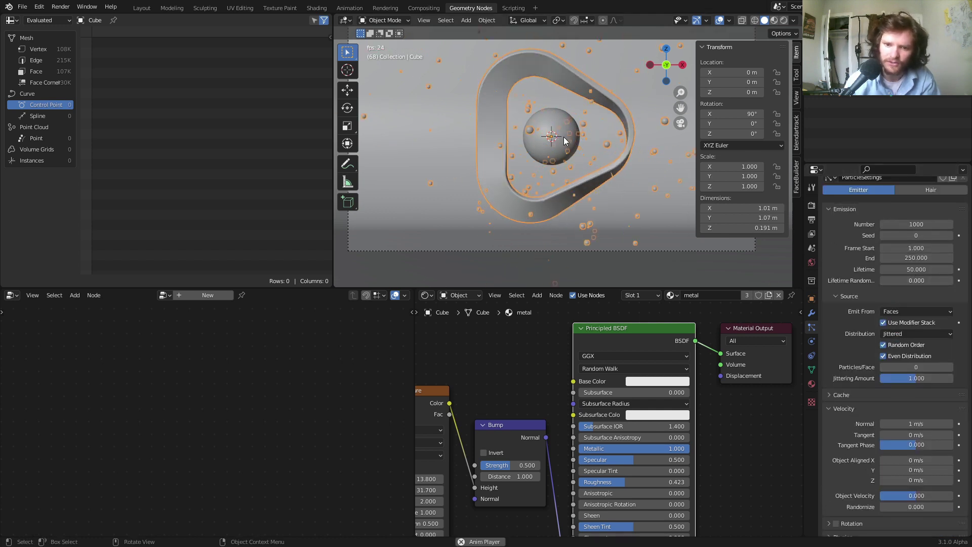
key(space)
click(929, 424)
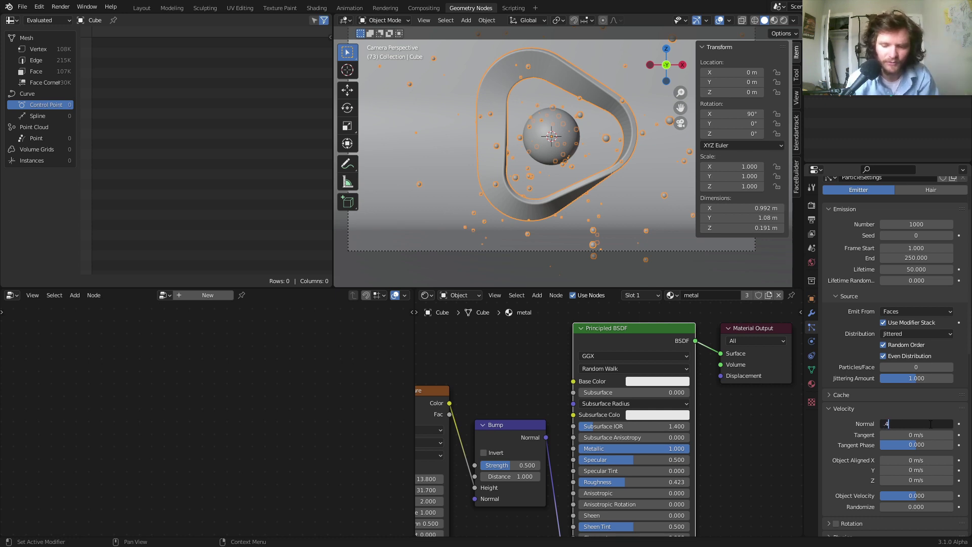
key(Return)
key(space)
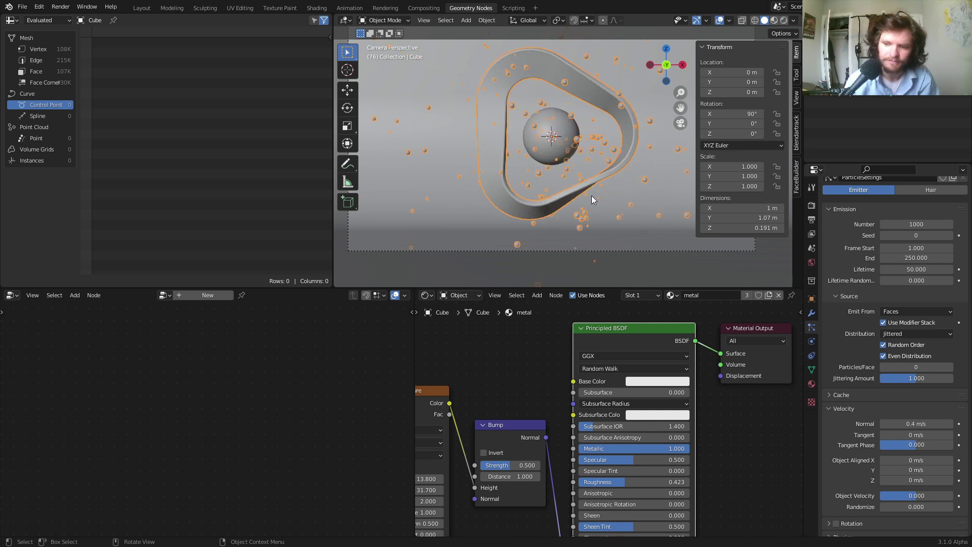
- Set the particle Lifetime to 10 and Lifetime Randomness to 0.476, then replay the animation from the first frame
click(933, 268)
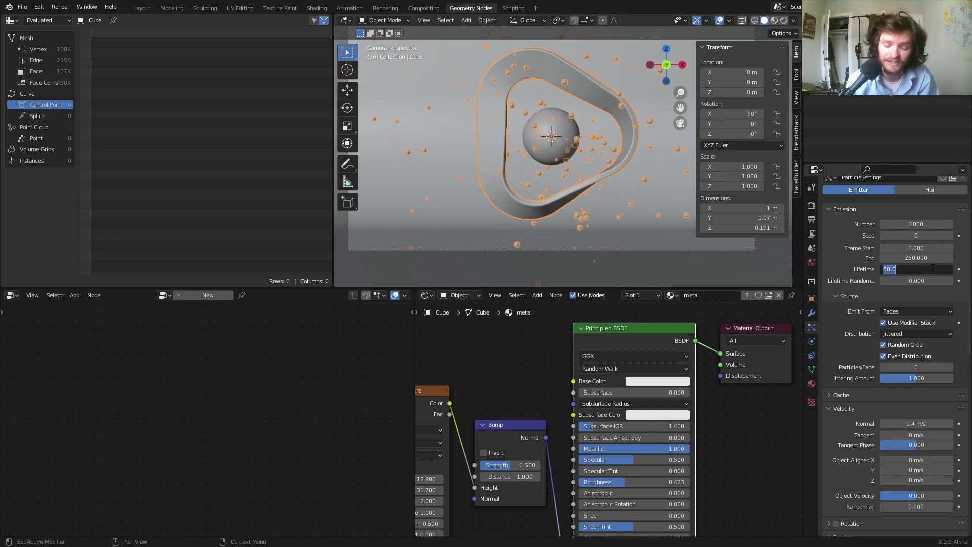
text(10)
key(Return)
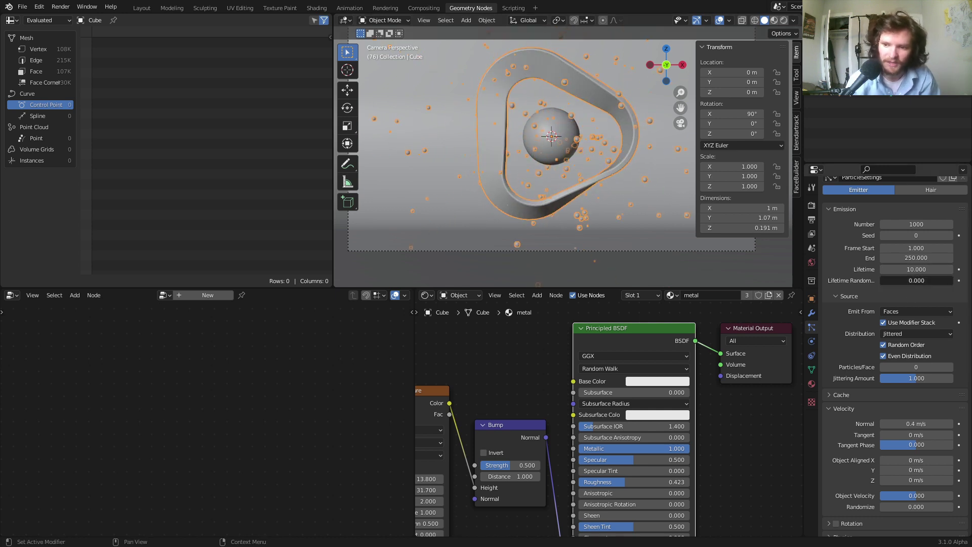
drag(897, 281, 914, 280)
key(shift+Left)
key(space)
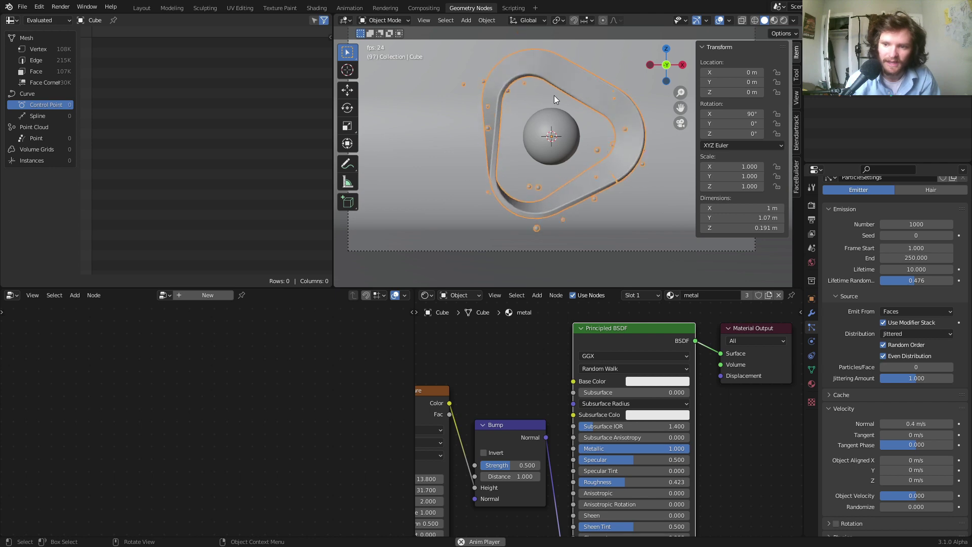
key(space)
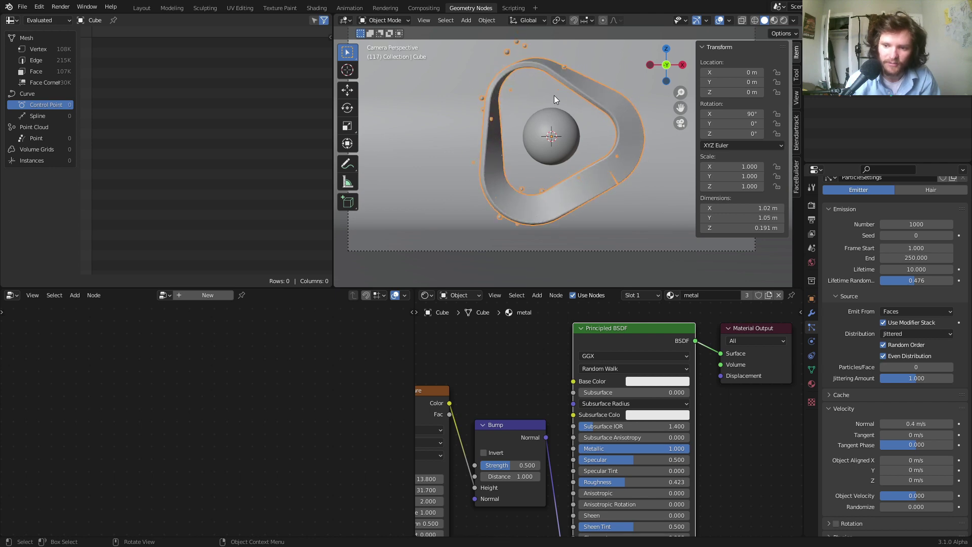
- Show the viewport in Rendered shading, select Sphere.001 and create a new material for it
click(783, 20)
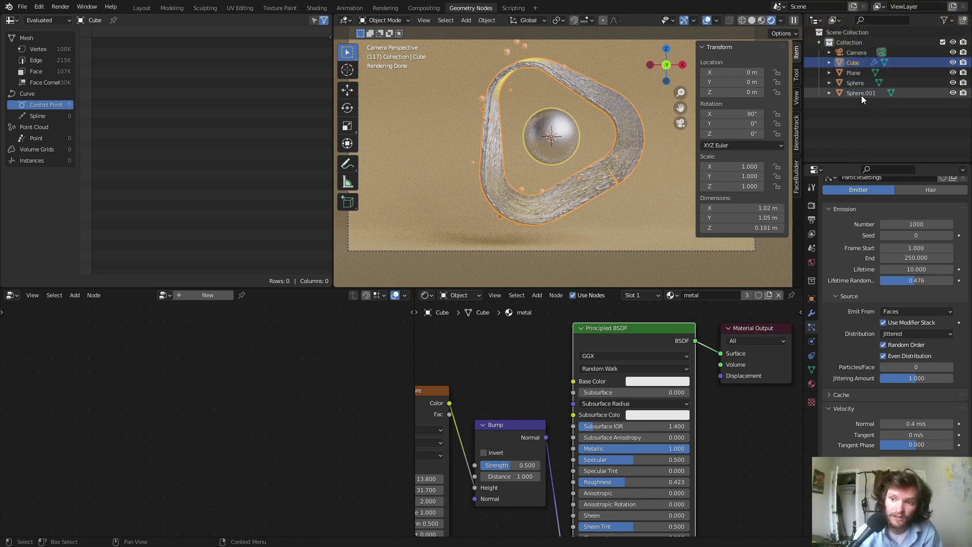
click(861, 93)
scroll(394, 139, down, 5)
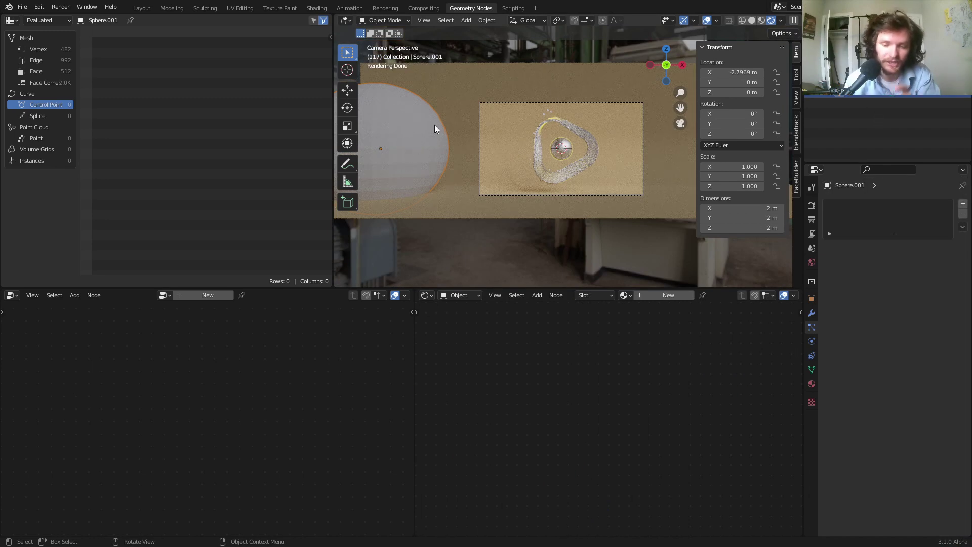
scroll(434, 124, up, 3)
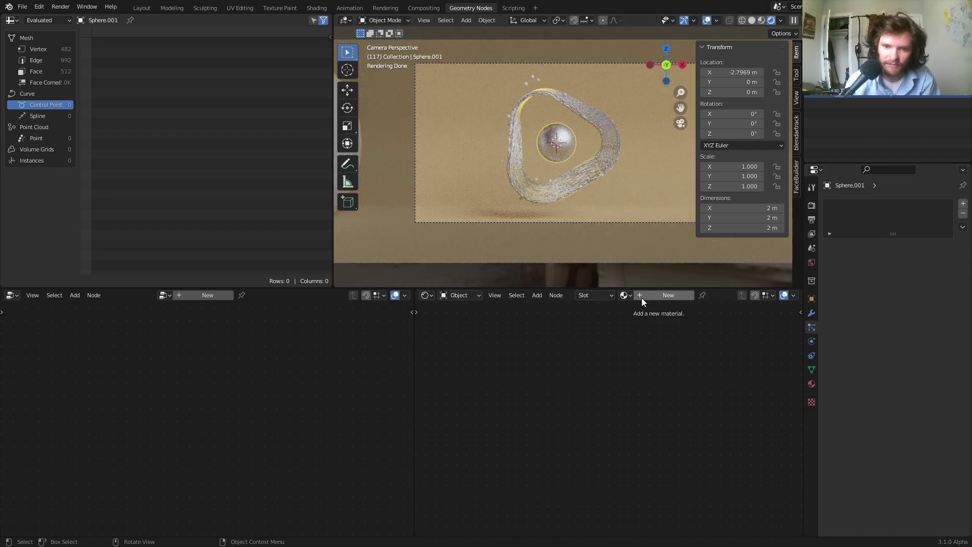
click(642, 297)
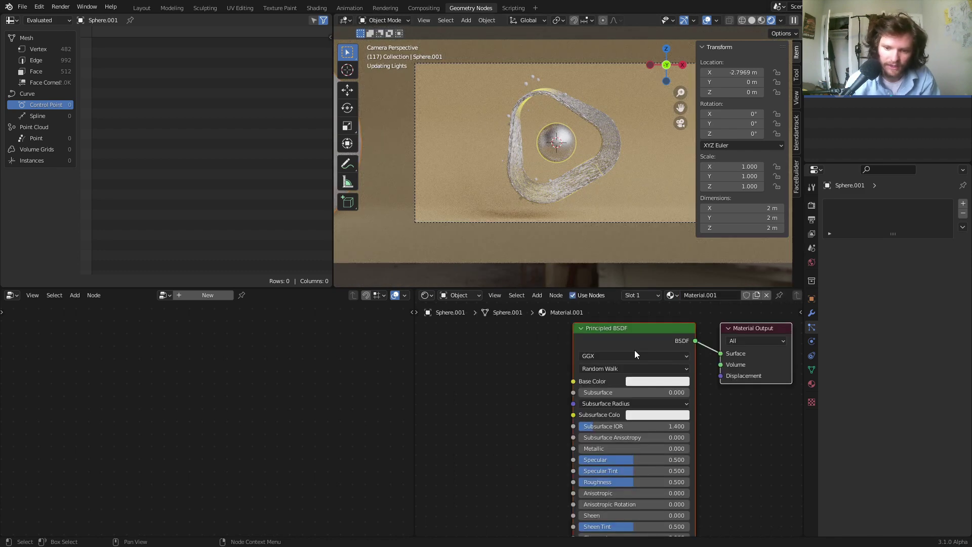
- Set the Emission color of Sphere.001's Principled BSDF to a bright amber orange
middle_drag(605, 326, 600, 492)
click(639, 445)
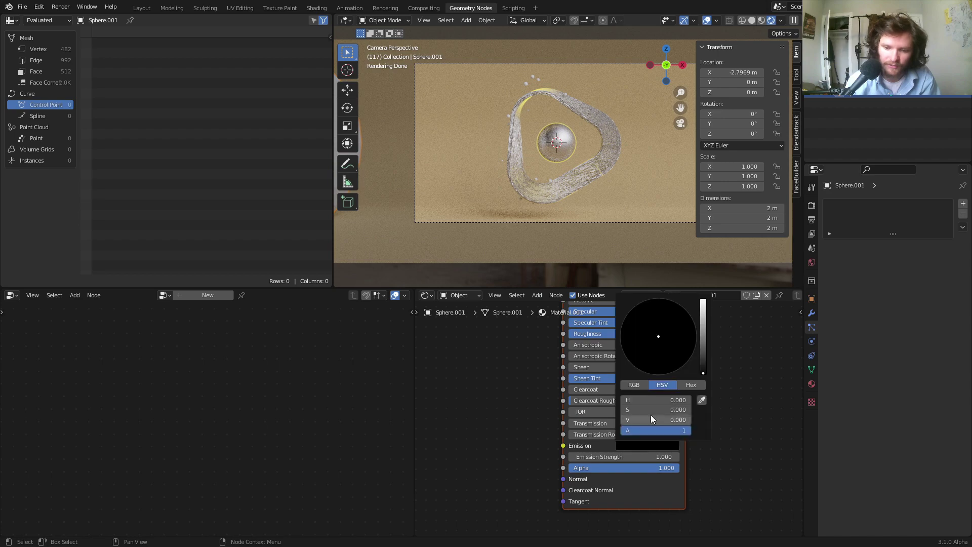
click(704, 304)
click(676, 338)
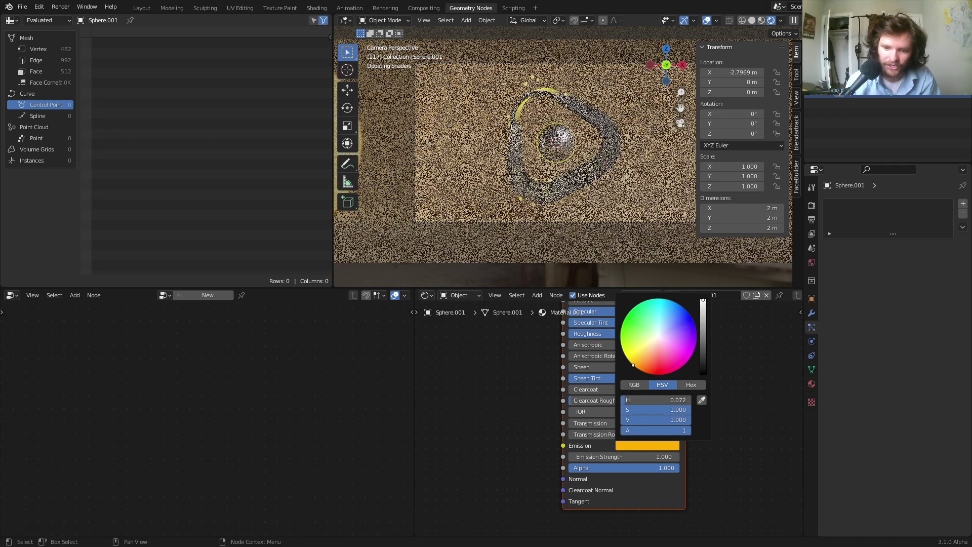
- Try an Emission Strength of 3 on Sphere.001's material, then raise it to 124.9 and check the rendered glow
double_click(624, 457)
text(3)
key(Return)
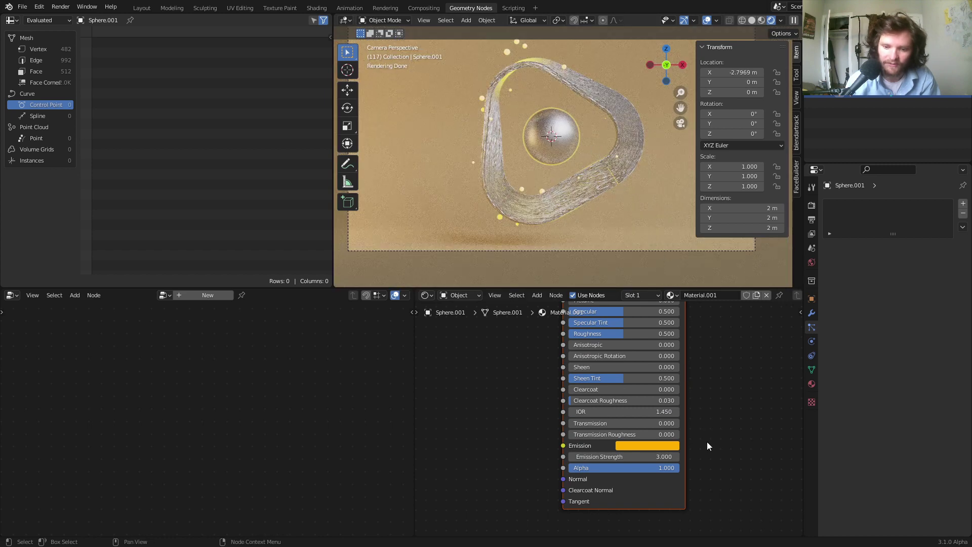
drag(646, 458, 952, 457)
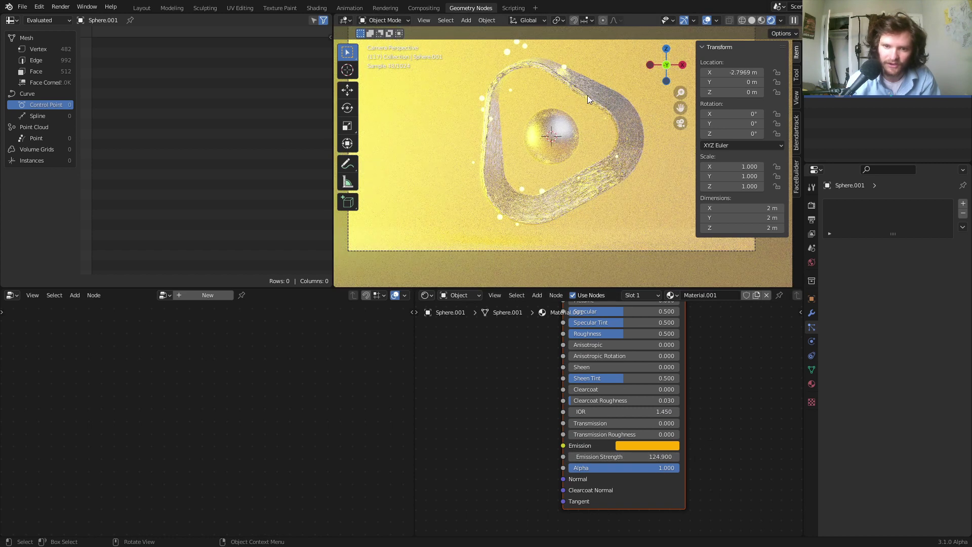
scroll(585, 102, down, 1)
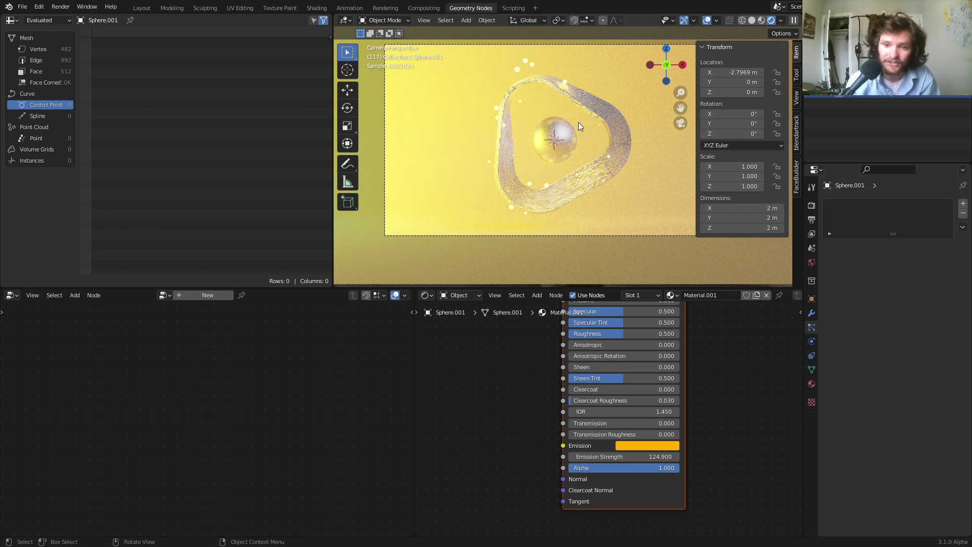
- Undo the last Emission Strength increase on Sphere.001's material
scroll(490, 90, down, 2)
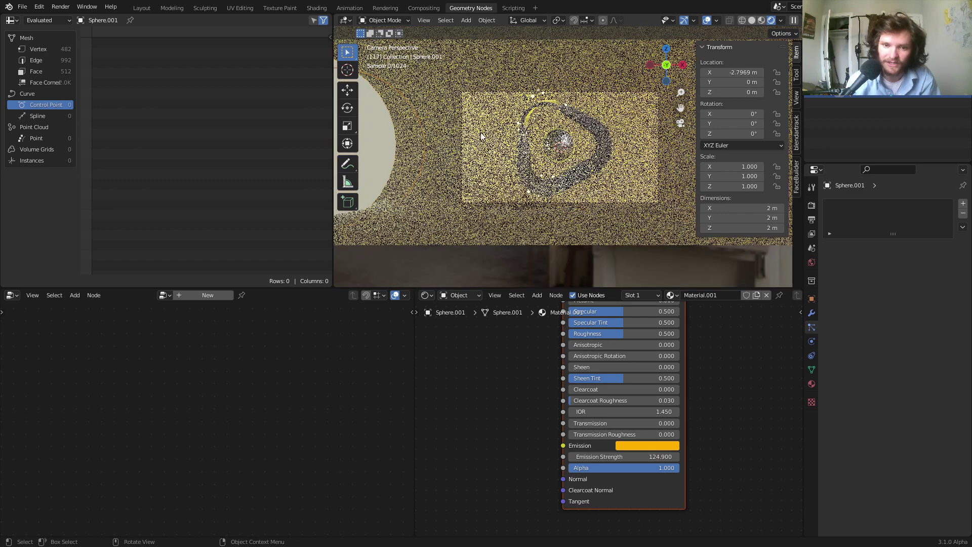
shift+middle_drag(420, 123, 373, 154)
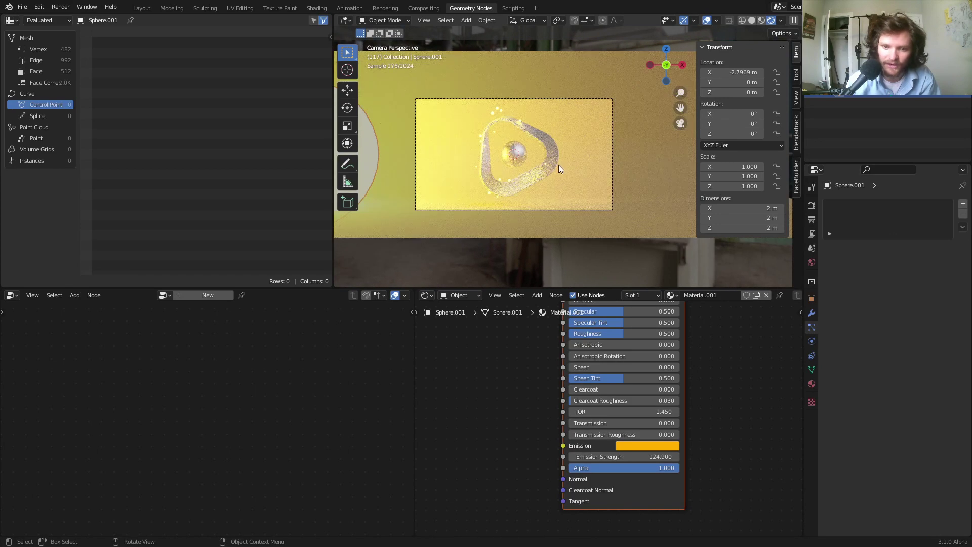
key(ctrl+z)
scroll(496, 113, up, 3)
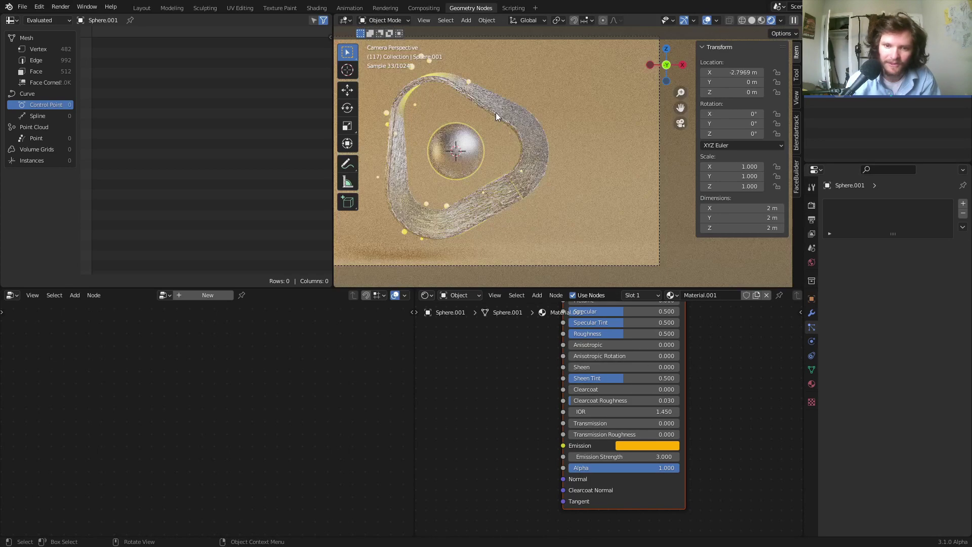
shift+middle_drag(496, 112, 557, 163)
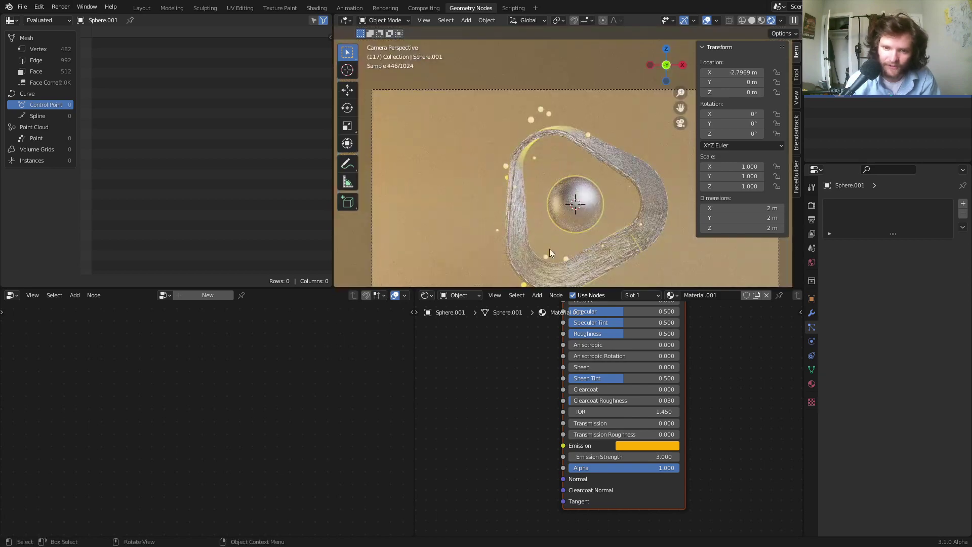
- Play the animation to check the particles, using Solid shading partway through and returning to Rendered shading
key(space)
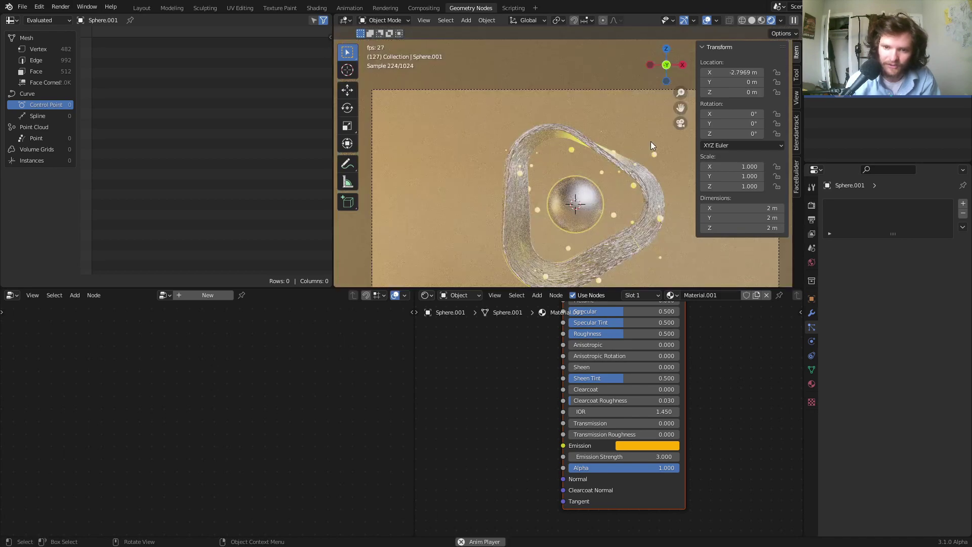
click(754, 19)
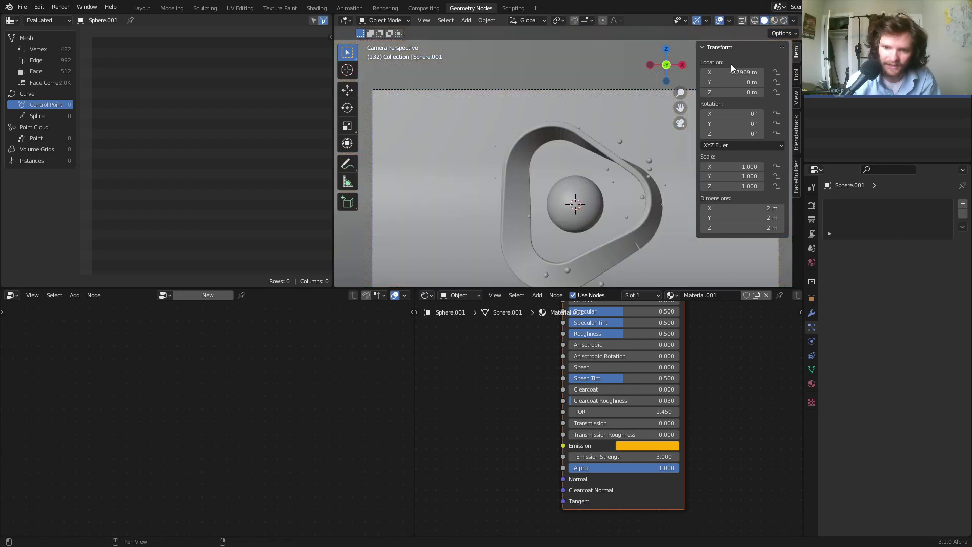
click(783, 20)
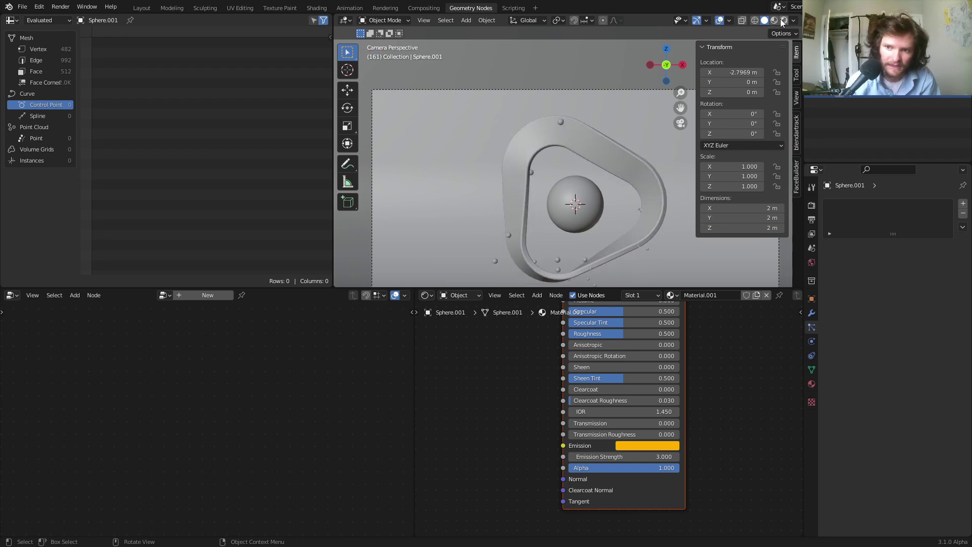
- Add a Particle Info node to Sphere.001's material, beside the Principled BSDF
middle_drag(521, 381, 580, 373)
key(shift+a)
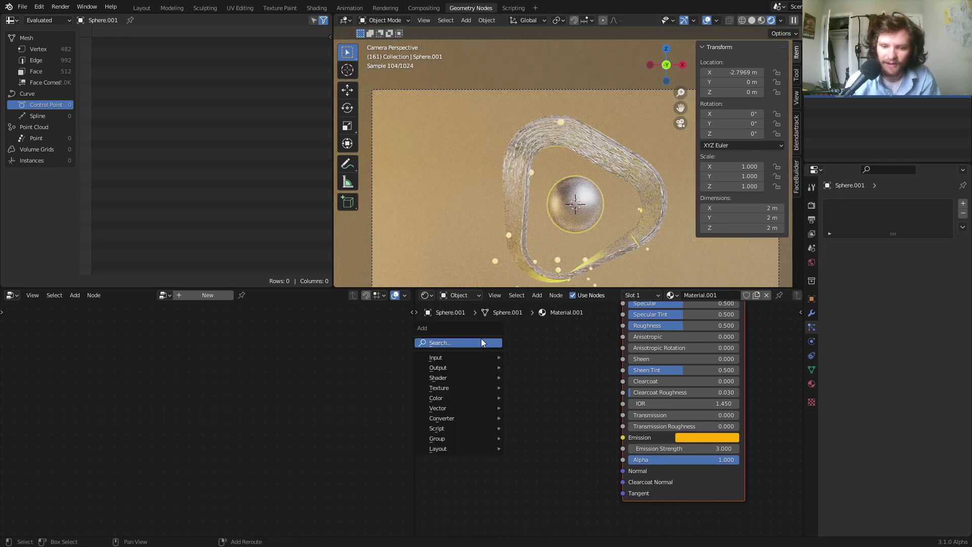
click(482, 339)
text(partic)
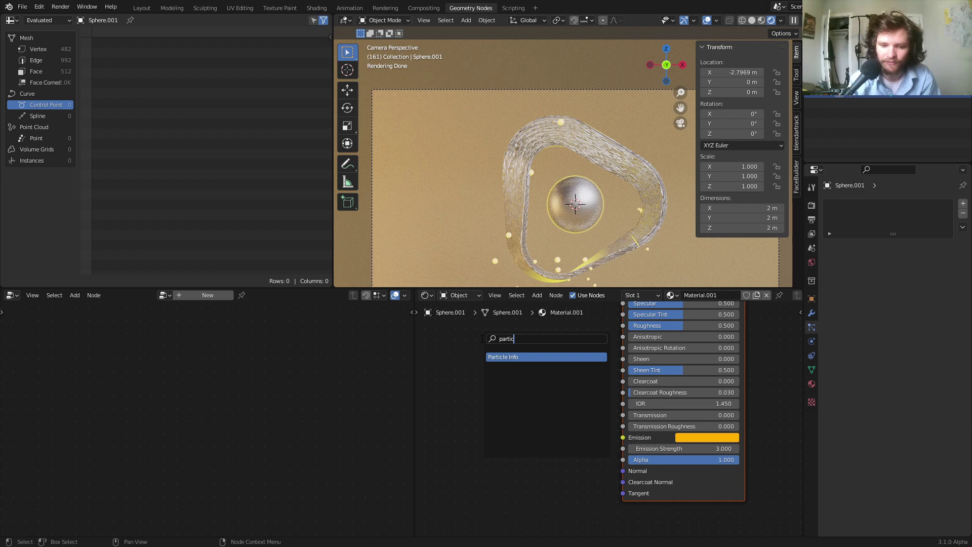
key(Return)
click(415, 353)
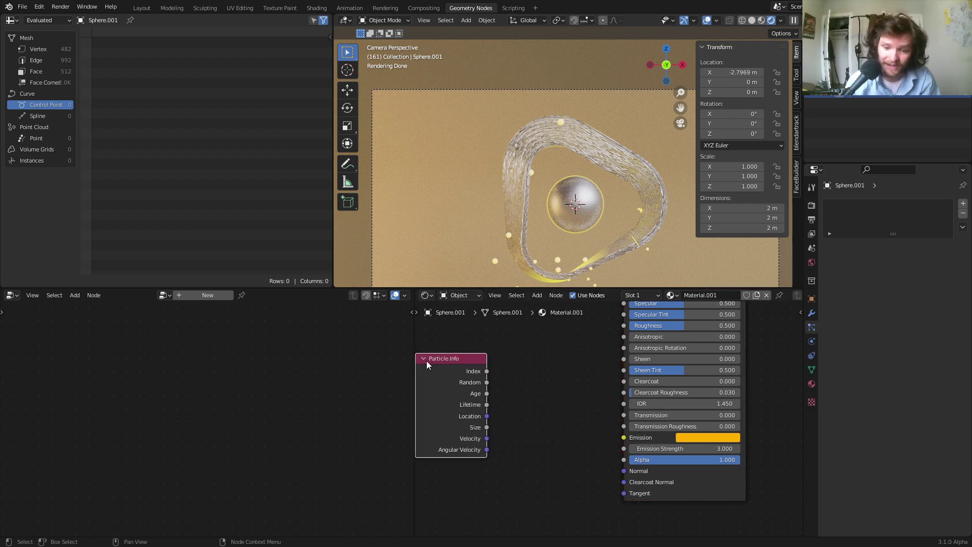
middle_drag(451, 367, 522, 356)
- Preview the Particle Info node's Index, Random and Age outputs one after another on the rendered particles
ctrl+shift+click(528, 356)
shift+middle_drag(581, 227, 576, 157)
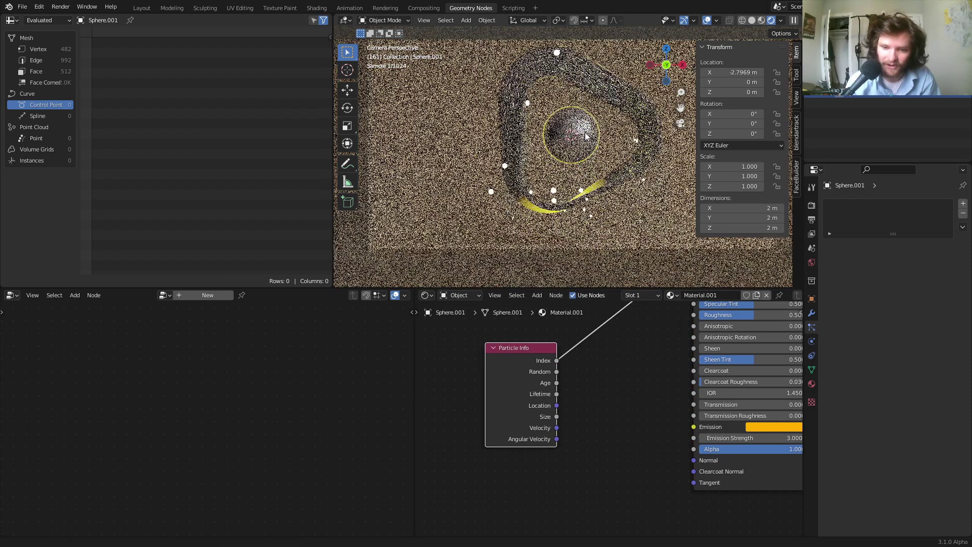
ctrl+shift+click(531, 369)
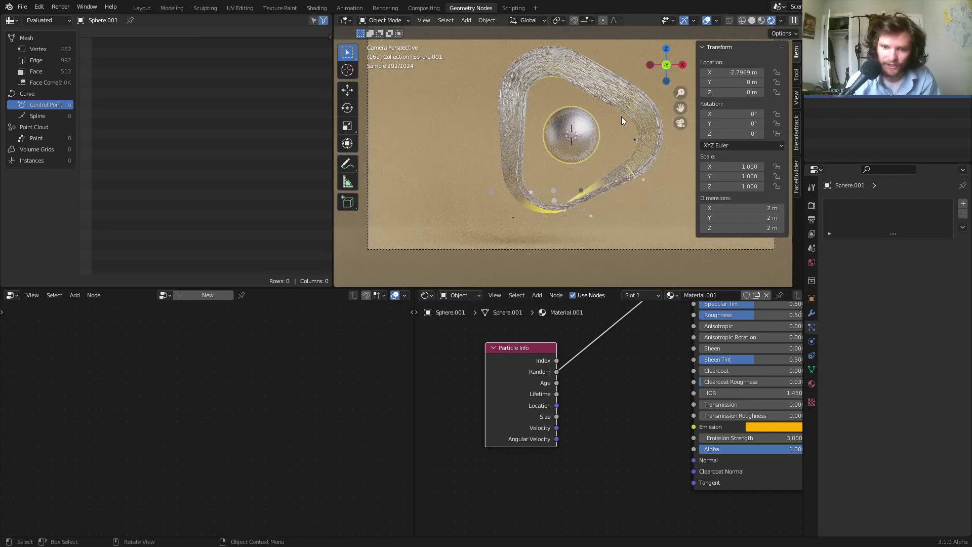
scroll(575, 213, up, 3)
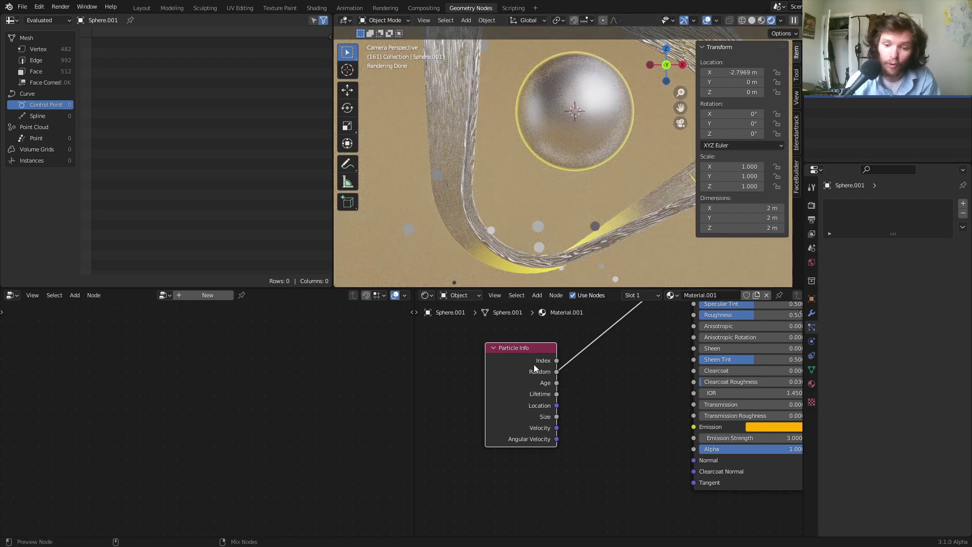
key(alt+s)
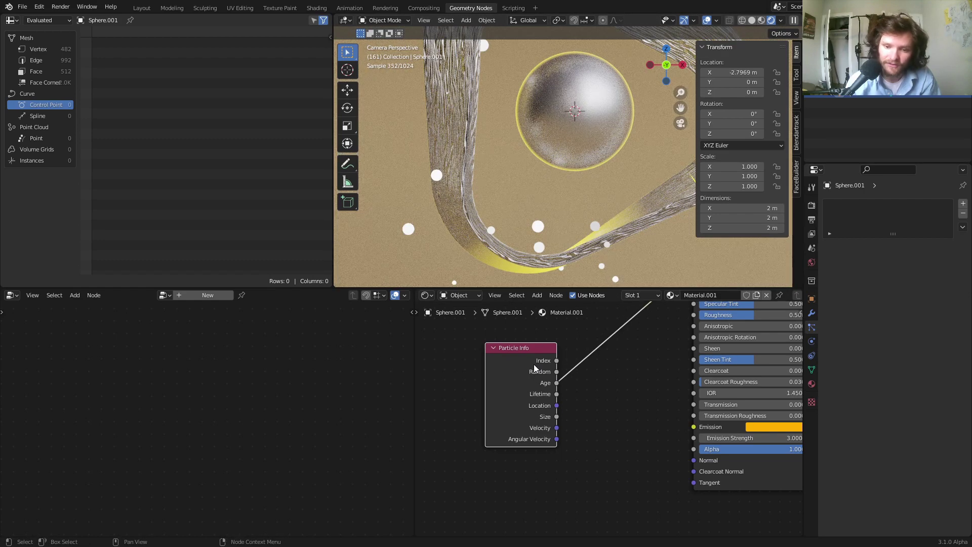
- Make room beside the Particle Info node and insert a Math node on its Age output link
drag(534, 364, 485, 372)
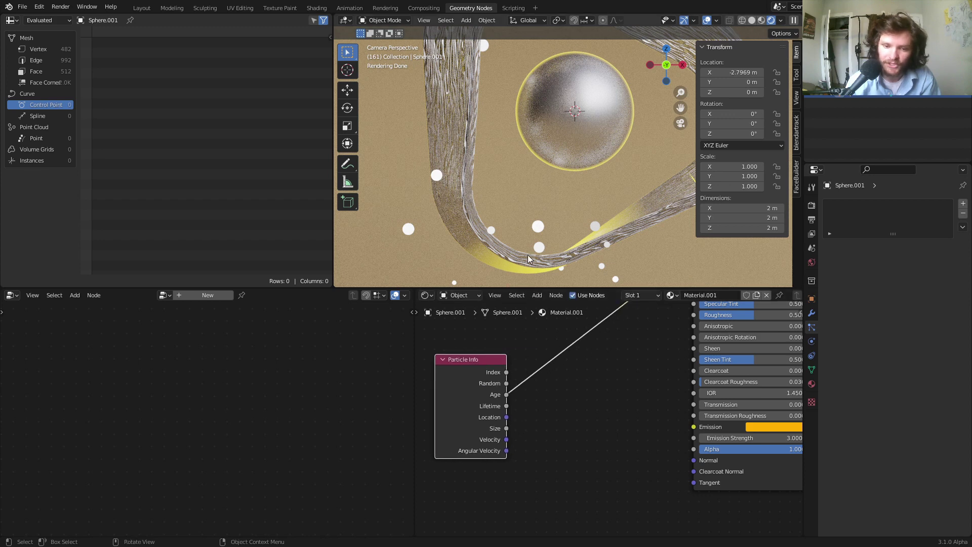
key(shift+a)
click(525, 341)
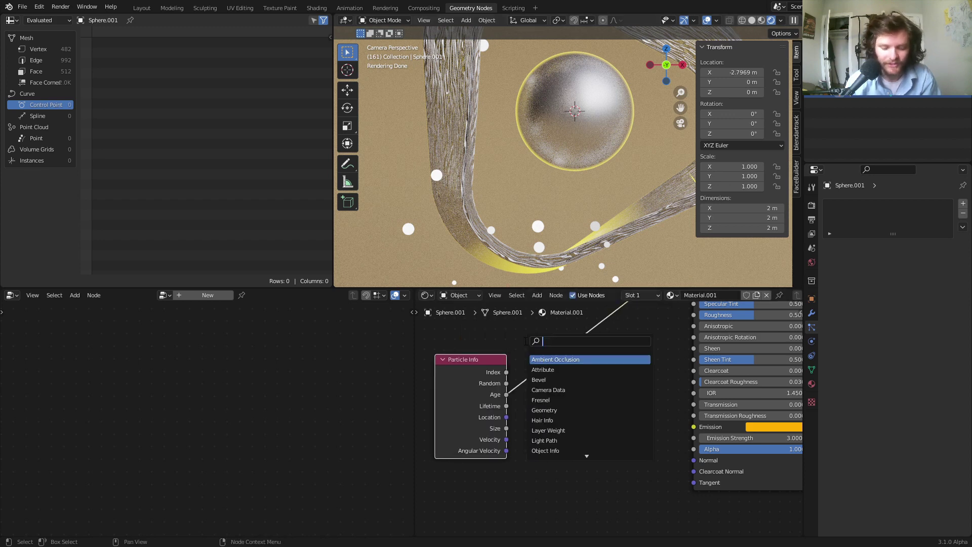
text(math)
key(Return)
click(563, 363)
- Set the Math node to Divide and connect the Particle Info Lifetime output to its second Value input
click(571, 375)
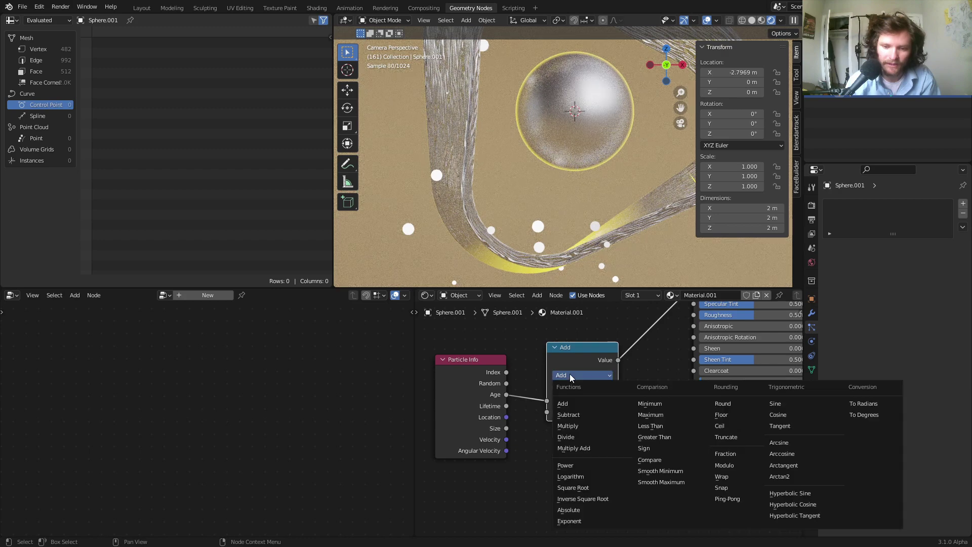
click(565, 437)
drag(506, 372, 549, 412)
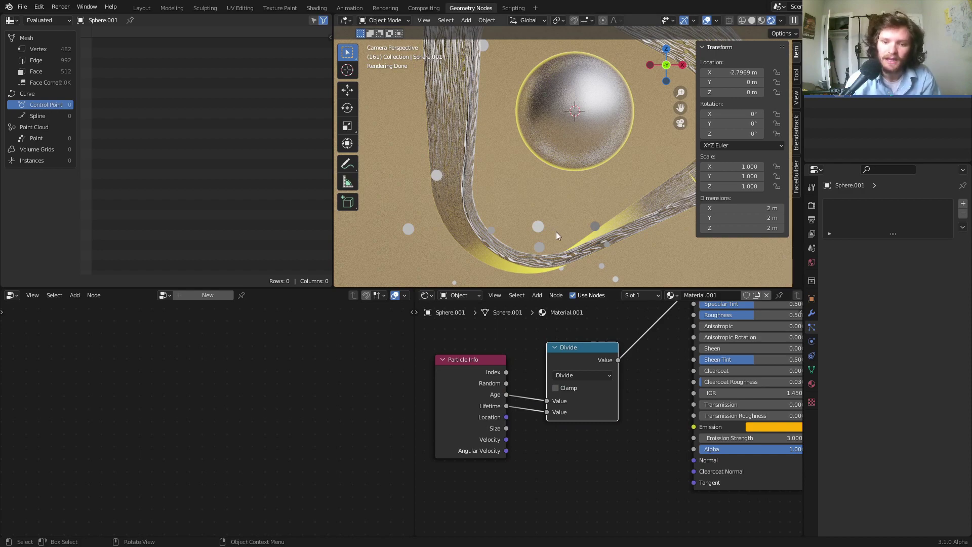
- Add an Invert node on the link coming out of the Divide node
scroll(576, 215, down, 4)
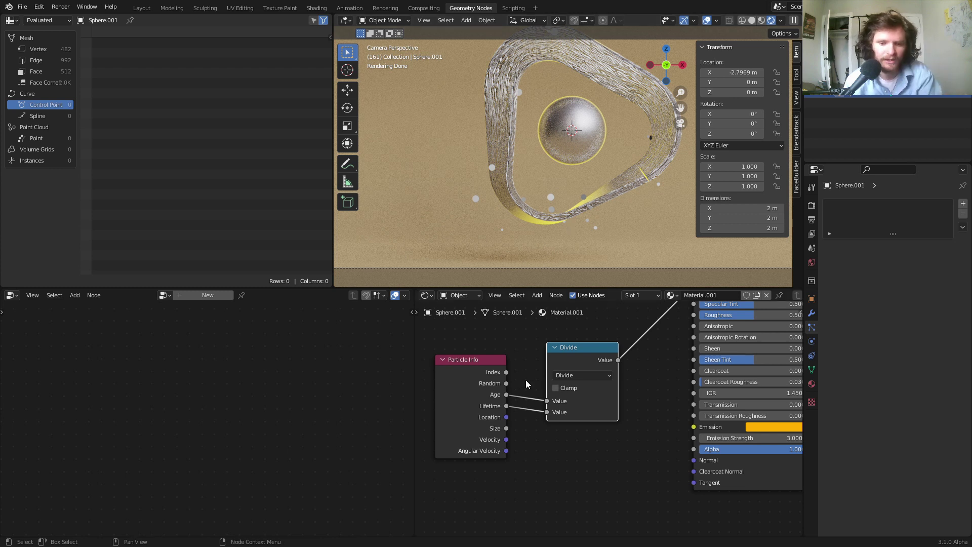
drag(592, 416, 567, 444)
scroll(569, 453, down, 2)
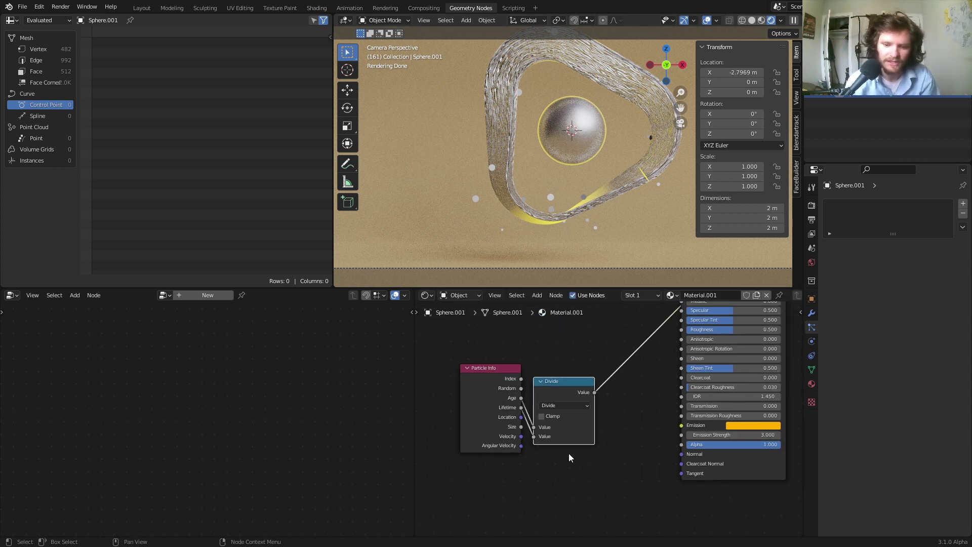
key(shift+a)
text(invert)
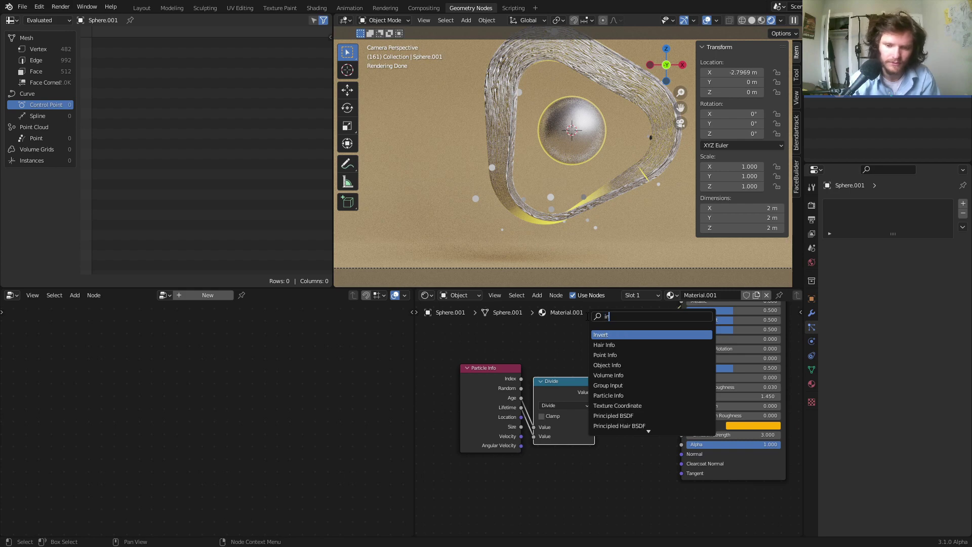
key(Return)
click(629, 346)
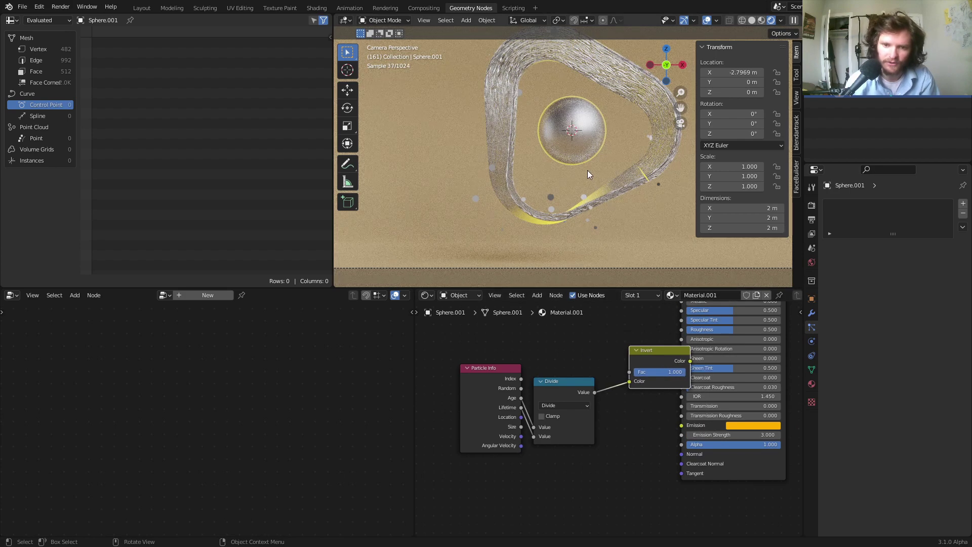
- Play the animation and step back through frames to examine how the inverted value shades the particles over their lifetime
scroll(552, 178, up, 1)
shift+middle_drag(456, 268, 559, 209)
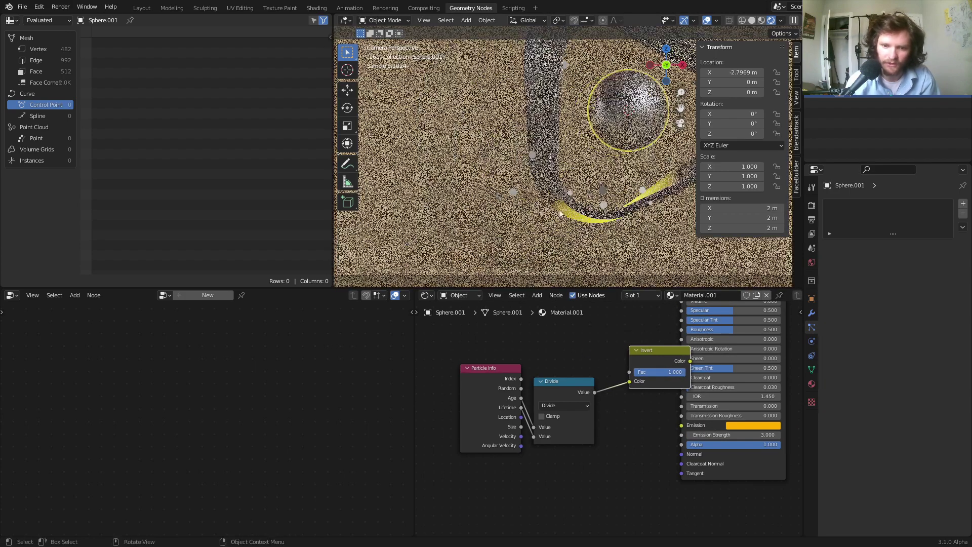
scroll(549, 157, up, 1)
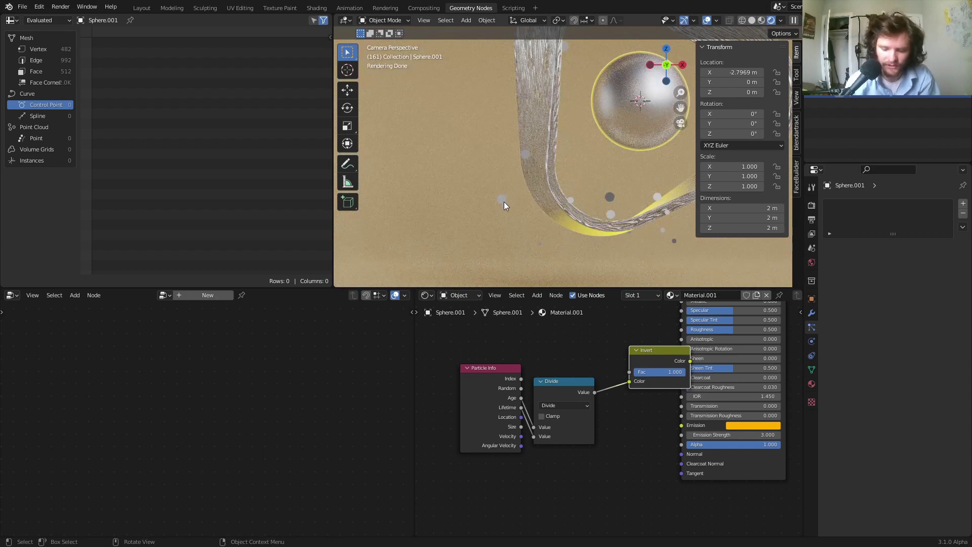
key(space)
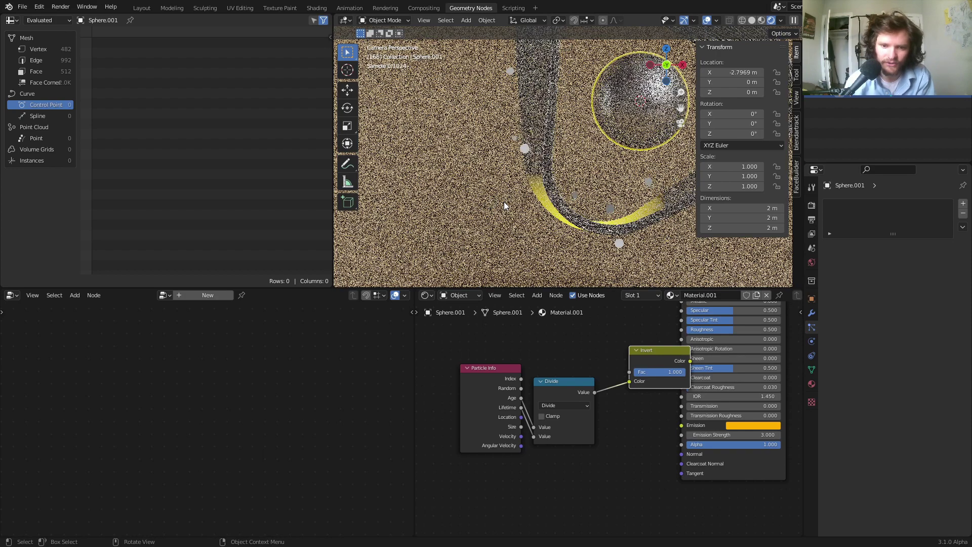
key(space)
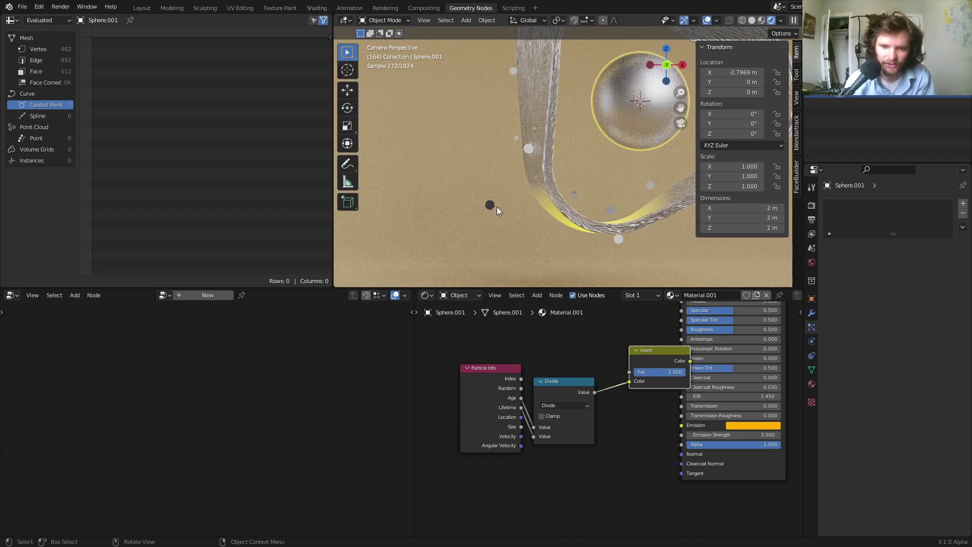
key(Left)
key(Left)
key(Left)
key(Left)
key(Left)
scroll(538, 173, down, 4)
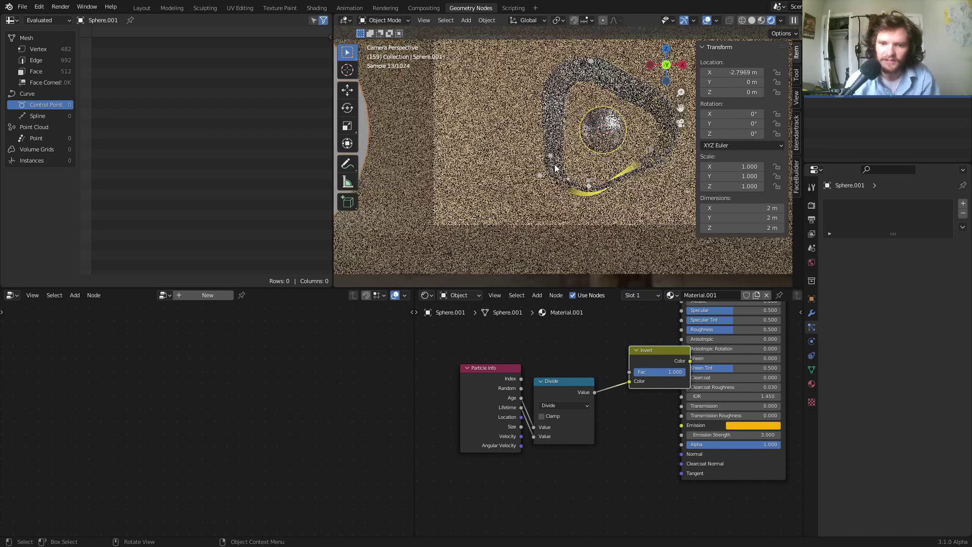
key(space)
shift+middle_drag(609, 164, 561, 184)
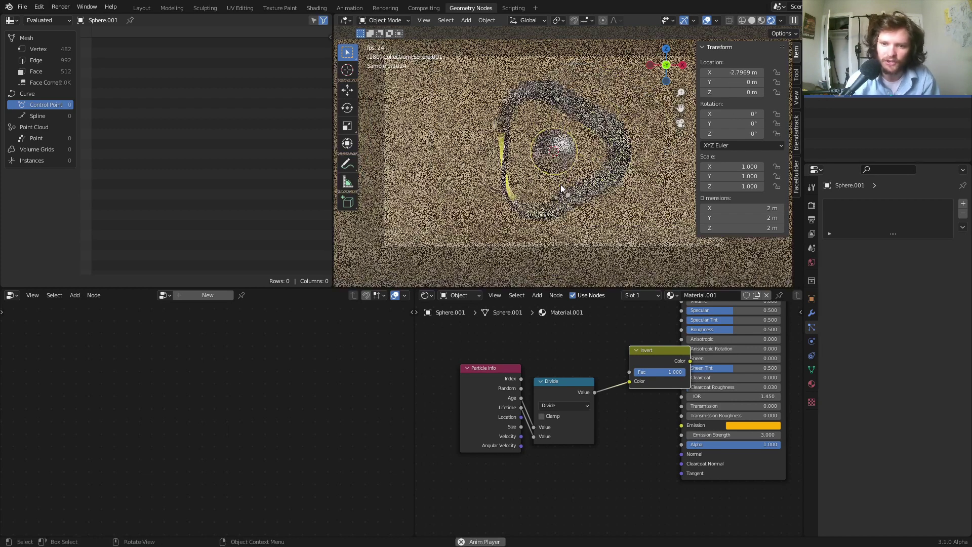
key(space)
- Place the Invert node beside Divide, connect its Color output to the Principled BSDF's Alpha, and output the BSDF to Surface
drag(653, 349, 627, 366)
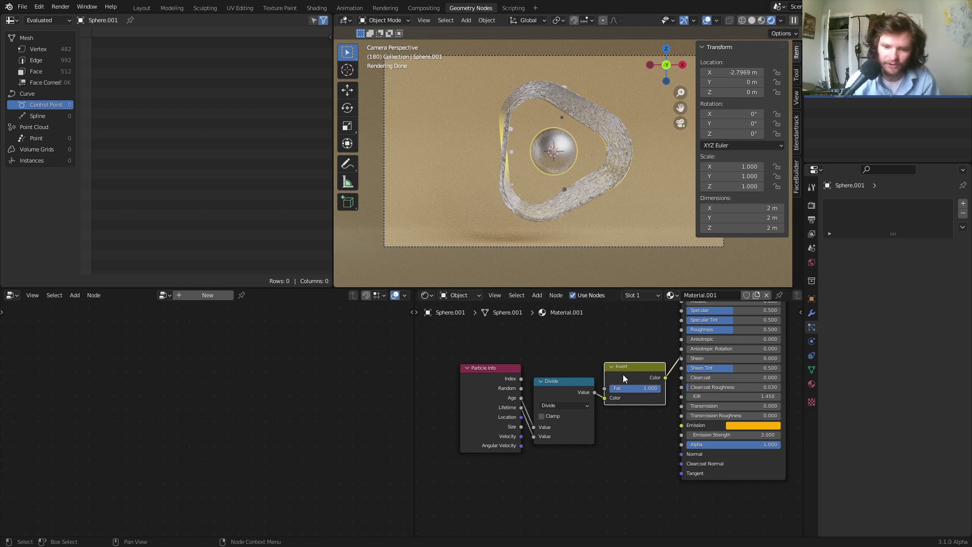
scroll(615, 405, down, 1)
drag(474, 448, 522, 409)
scroll(578, 397, up, 2)
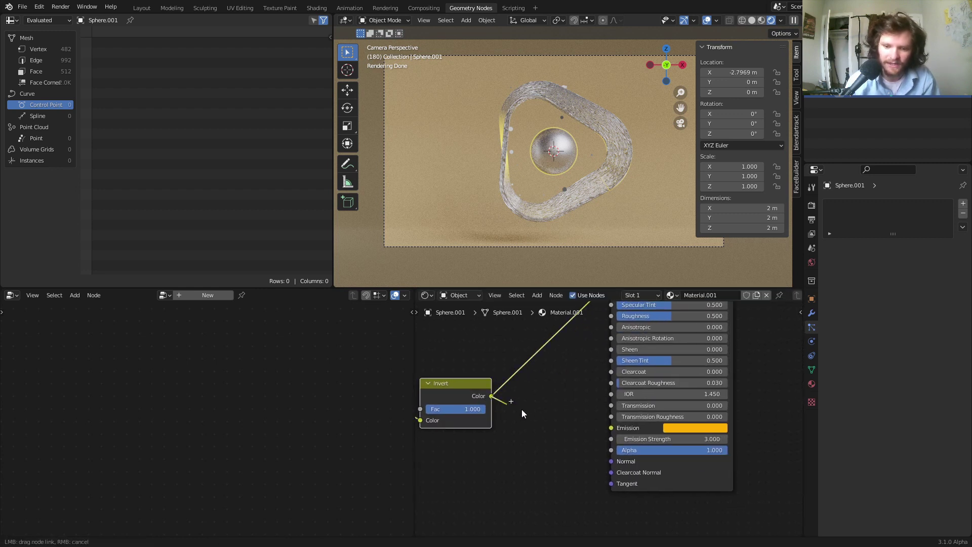
drag(610, 452, 611, 450)
- Play the animation and step through frames to examine how the particles fade near the top of the ring
shift+scroll(591, 344, up, 5)
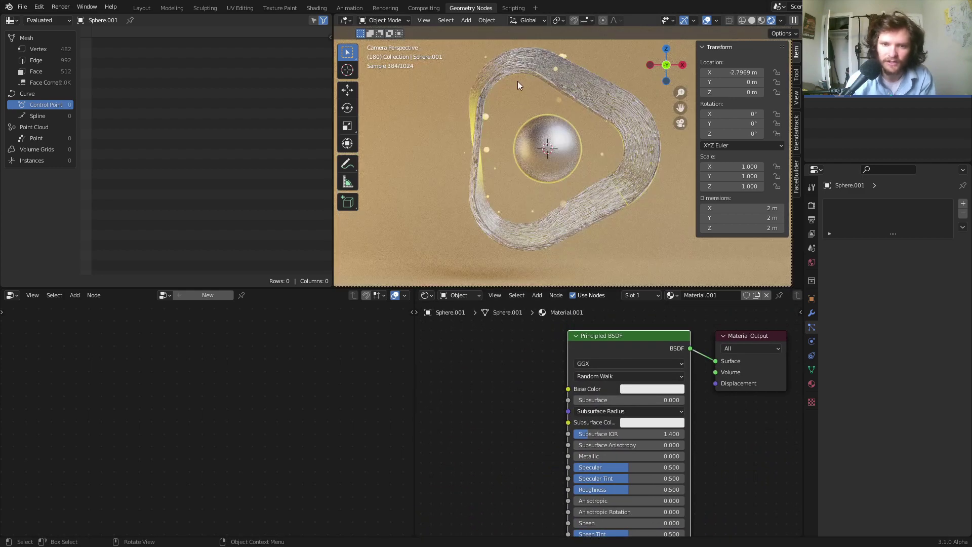
key(space)
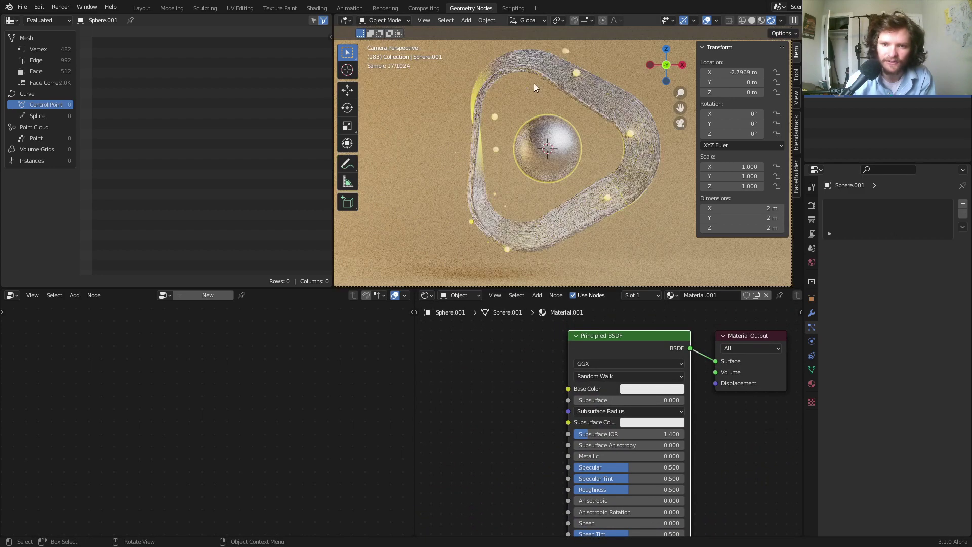
scroll(557, 69, up, 4)
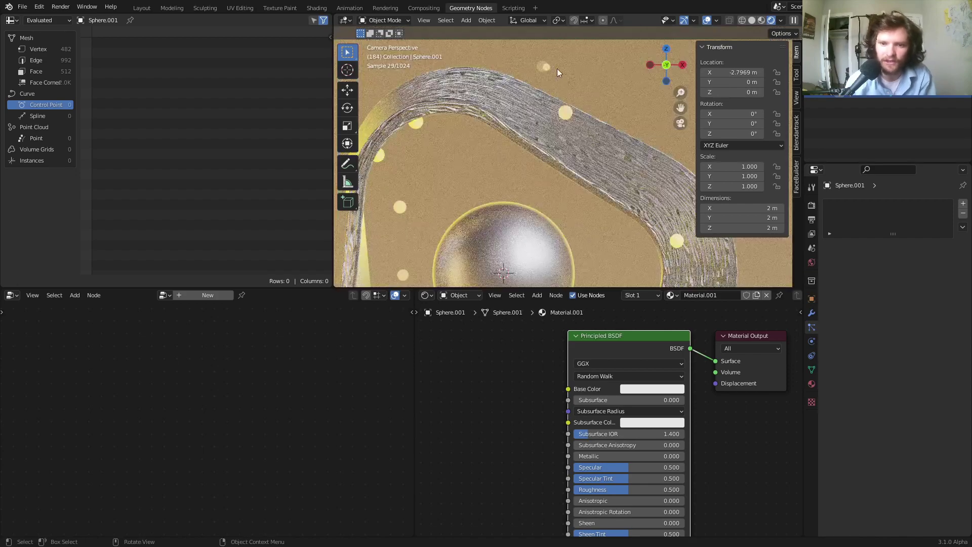
key(space)
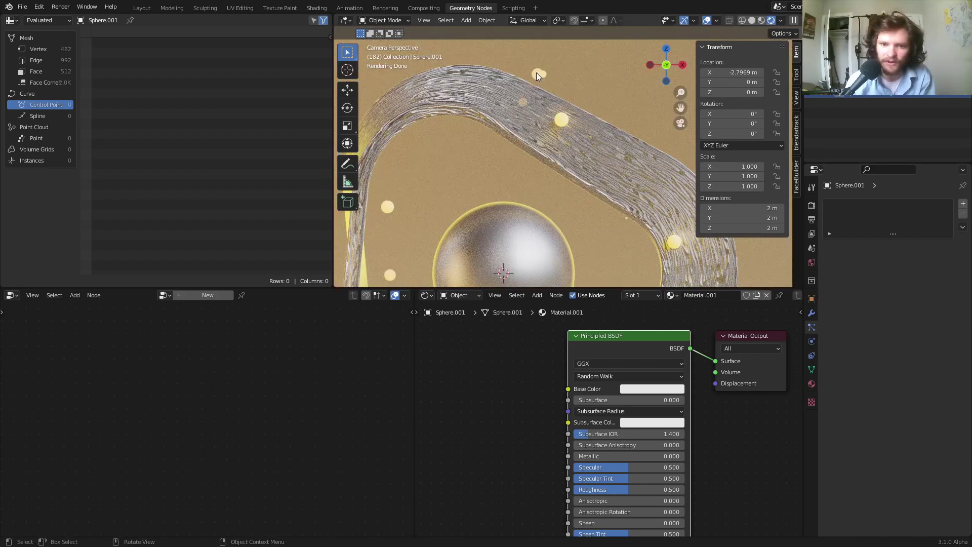
key(Right)
key(Right)
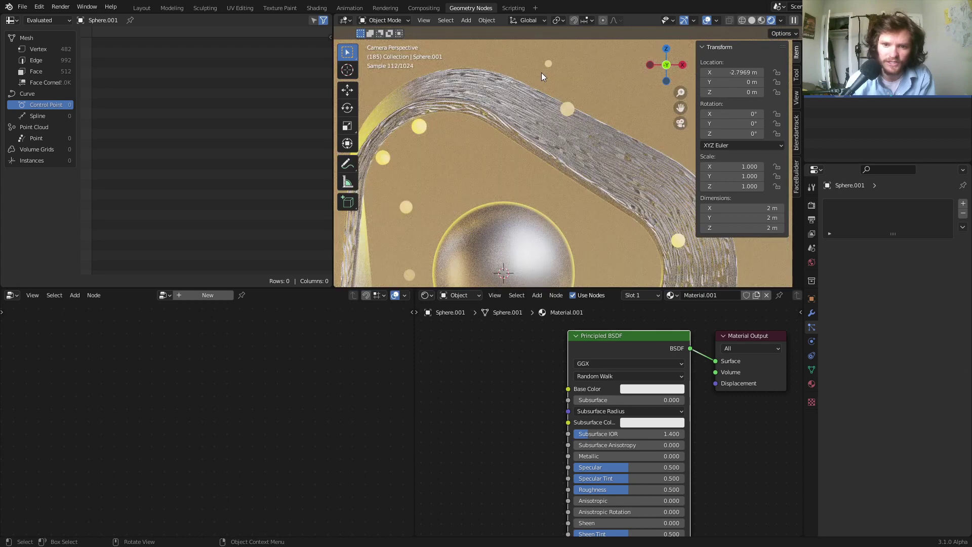
- Play the animation in the camera view and stop it to examine the particles around the ring
scroll(556, 98, down, 4)
key(space)
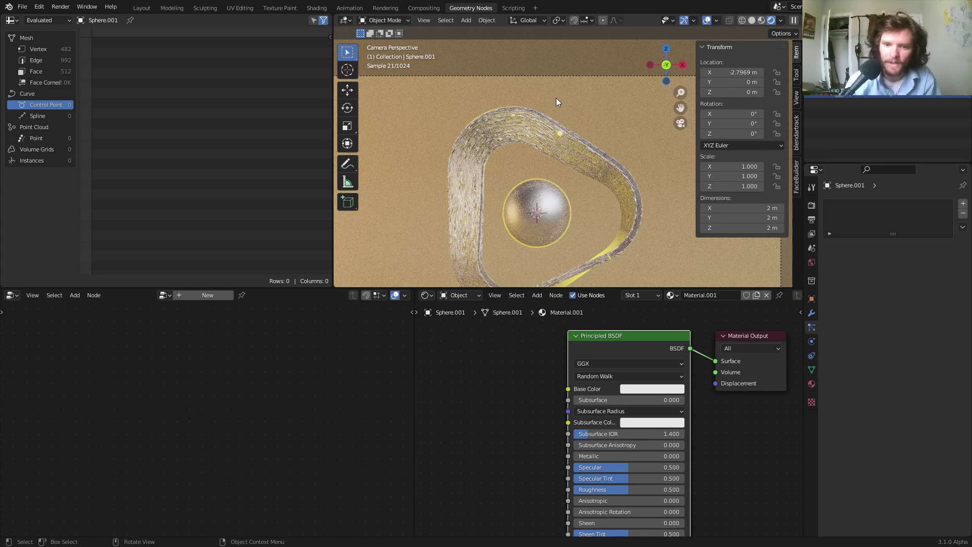
key(KP_0)
key(space)
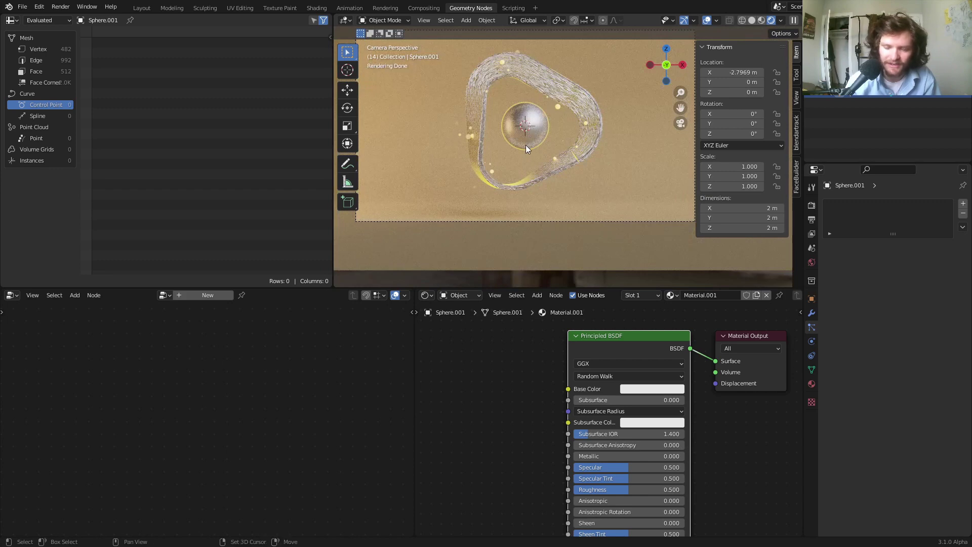
shift+middle_drag(532, 146, 533, 160)
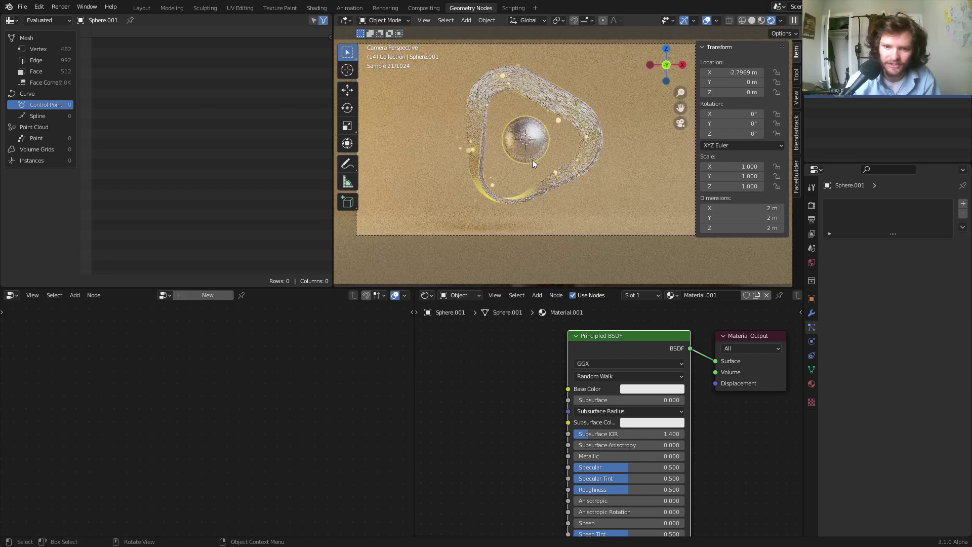
- Select the backdrop plane so its material nodes can be edited
click(629, 147)
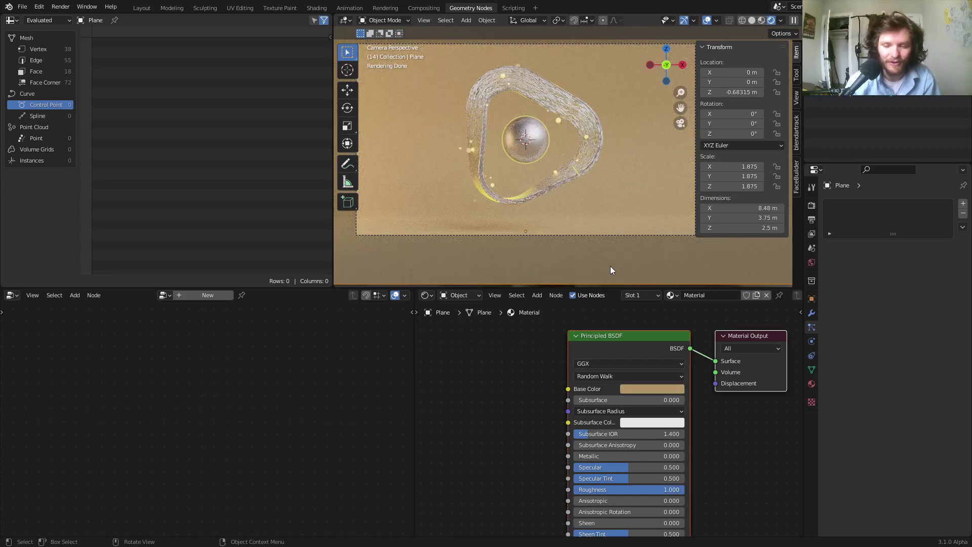
middle_drag(545, 365, 638, 378)
scroll(558, 190, down, 2)
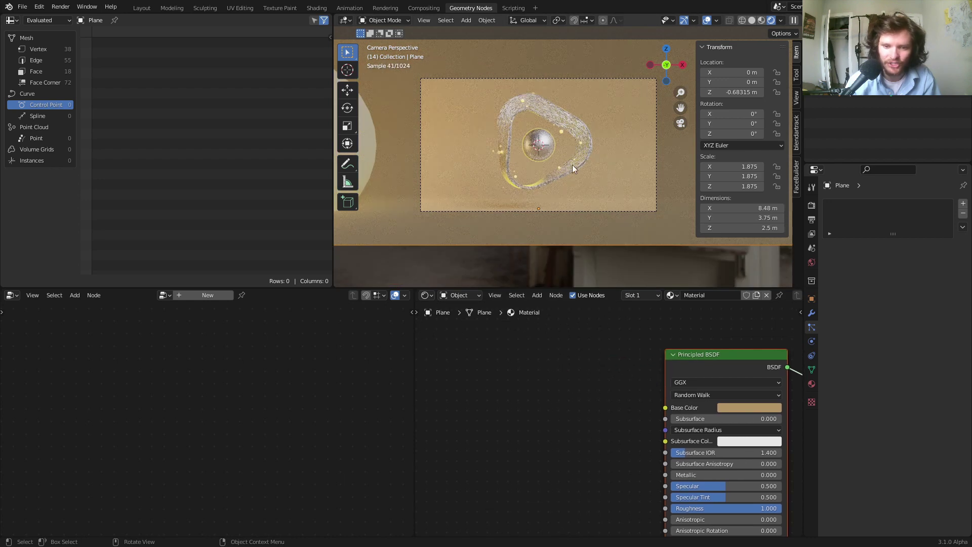
key(shift+a)
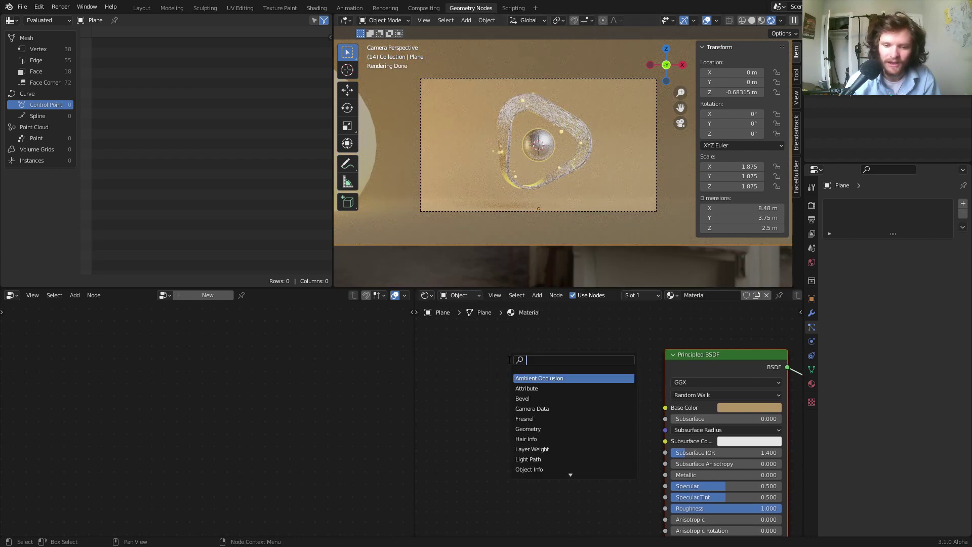
text(grad)
click(517, 377)
ctrl+shift+click(519, 375)
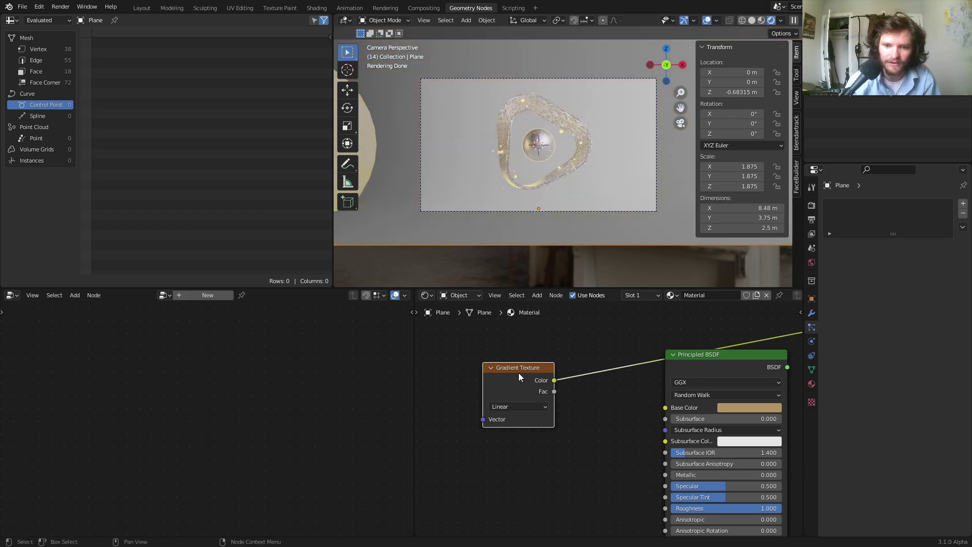
key(ctrl+z)
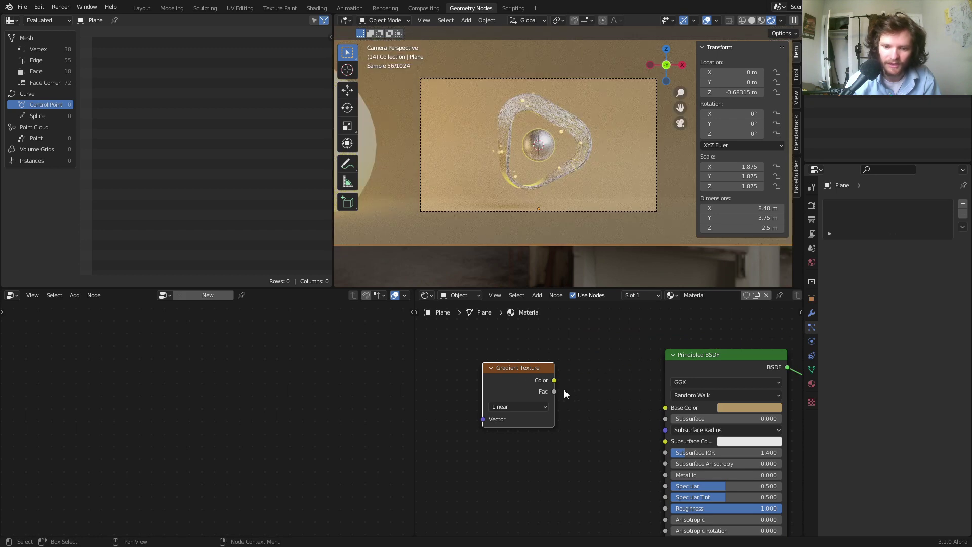
key(ctrl+z)
- Add a Texture Coordinate node to the backdrop material and preview its outputs one by one up to Window
key(shift+a)
text(c)
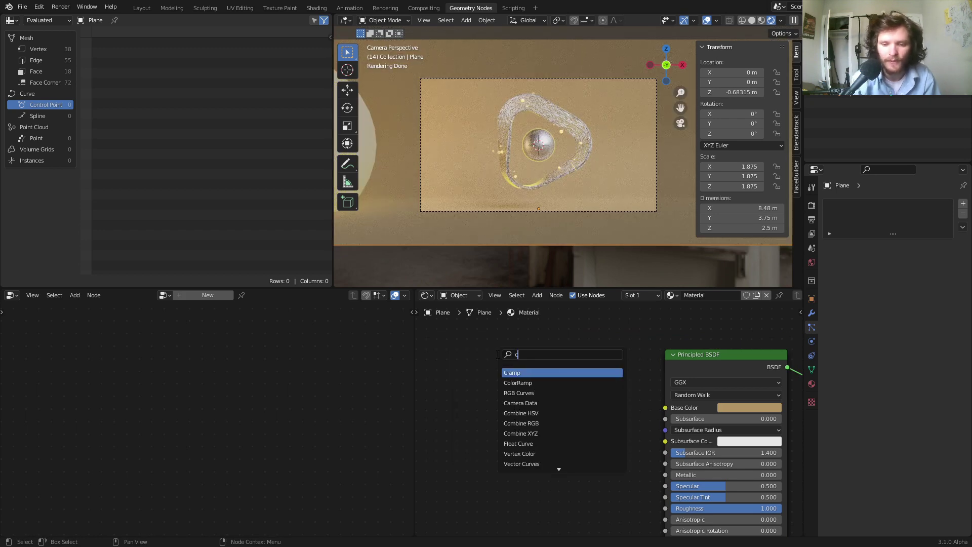
text(oord)
key(Return)
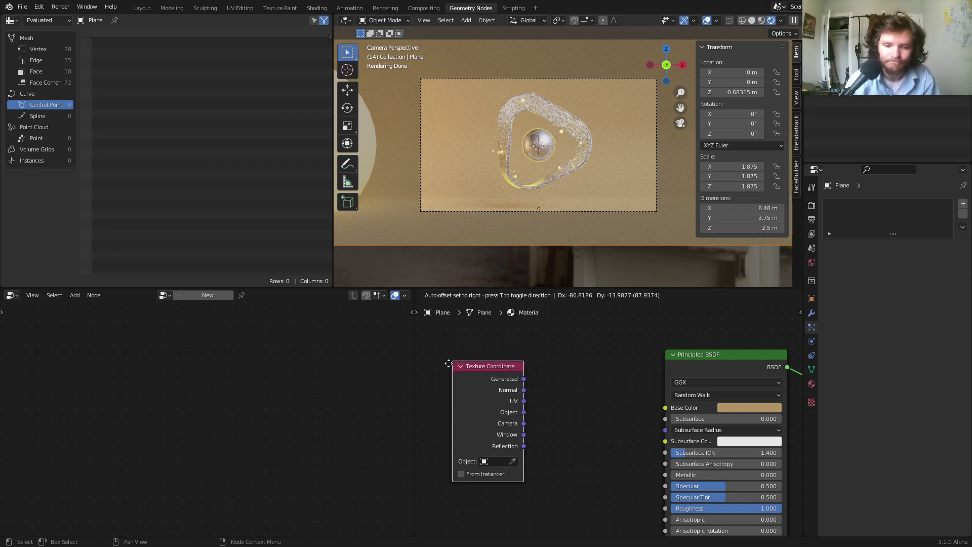
ctrl+shift+click(493, 373)
ctrl+shift+click(493, 372)
ctrl+shift+click(493, 373)
ctrl+shift+click(493, 374)
ctrl+shift+click(493, 375)
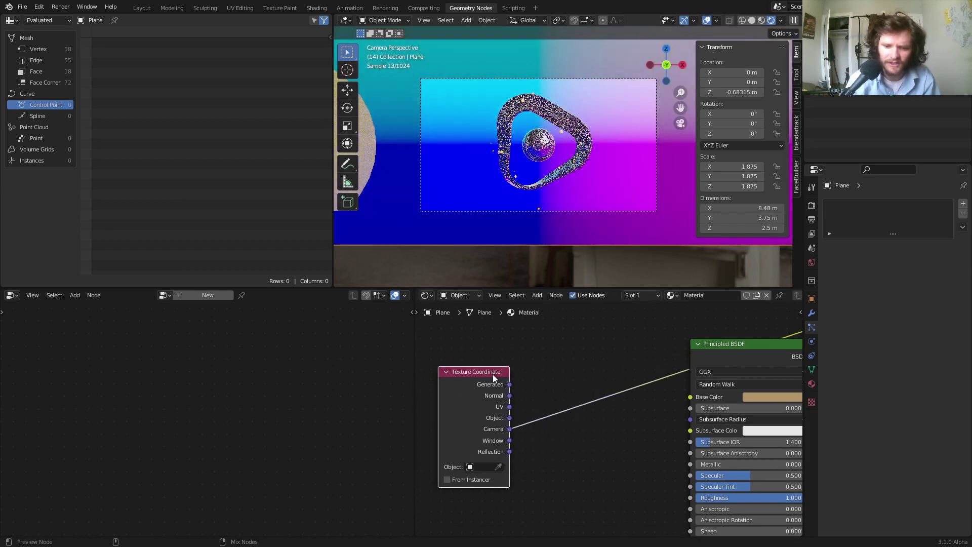
ctrl+shift+click(493, 375)
drag(482, 387, 466, 384)
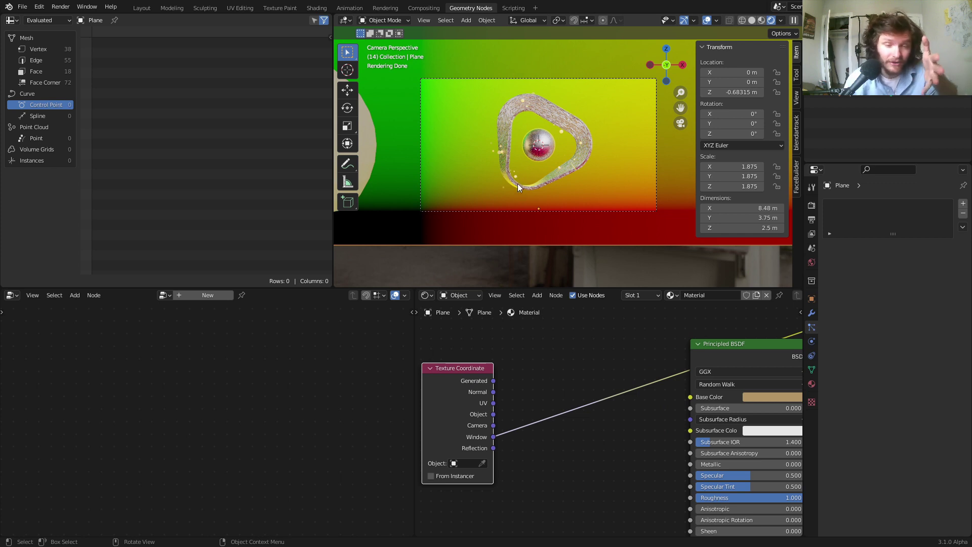
- Lock the camera to the view, orbit it around the ring, and switch the camera lock off again
click(794, 107)
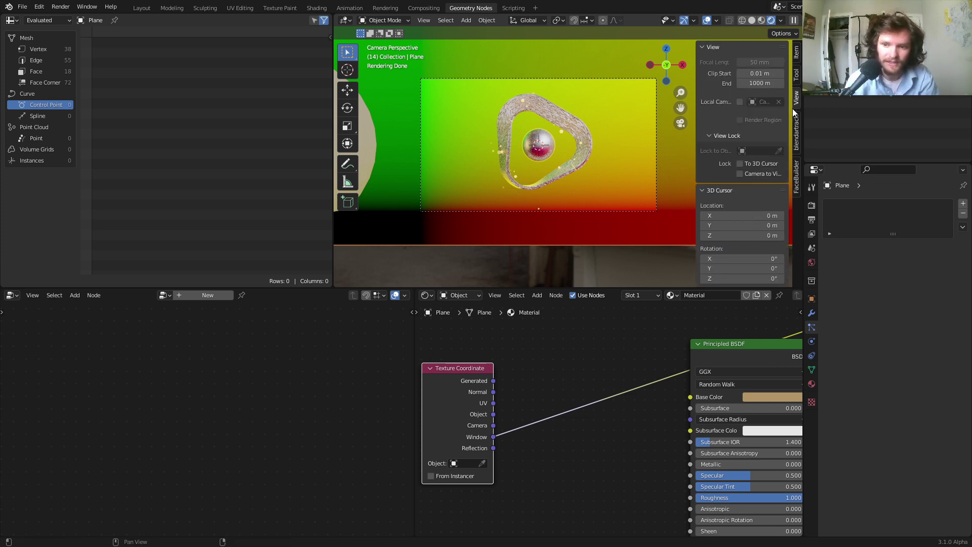
click(740, 173)
mouse_move(561, 163)
middle_down()
mouse_move(582, 162)
mouse_move(573, 148)
mouse_move(548, 175)
mouse_move(563, 176)
middle_up()
key(ctrl+z)
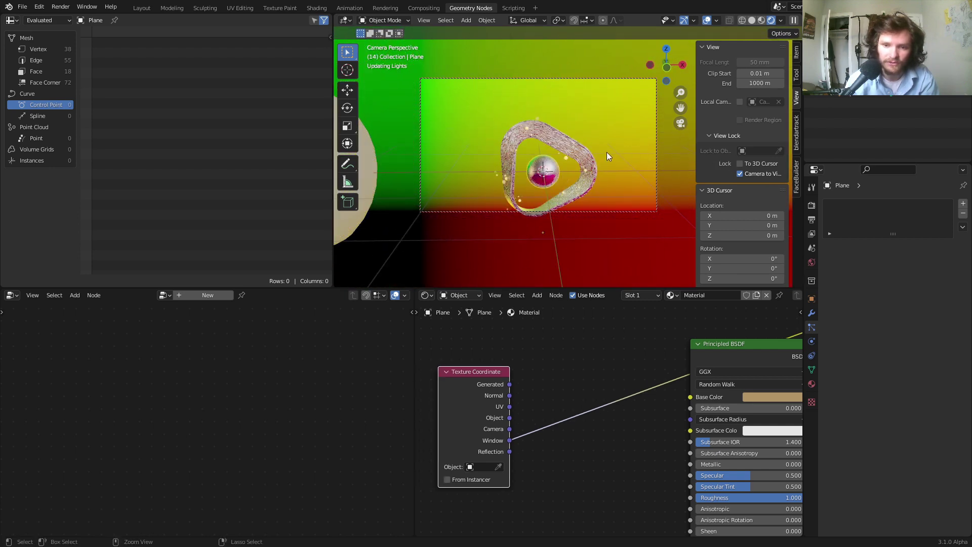
click(740, 172)
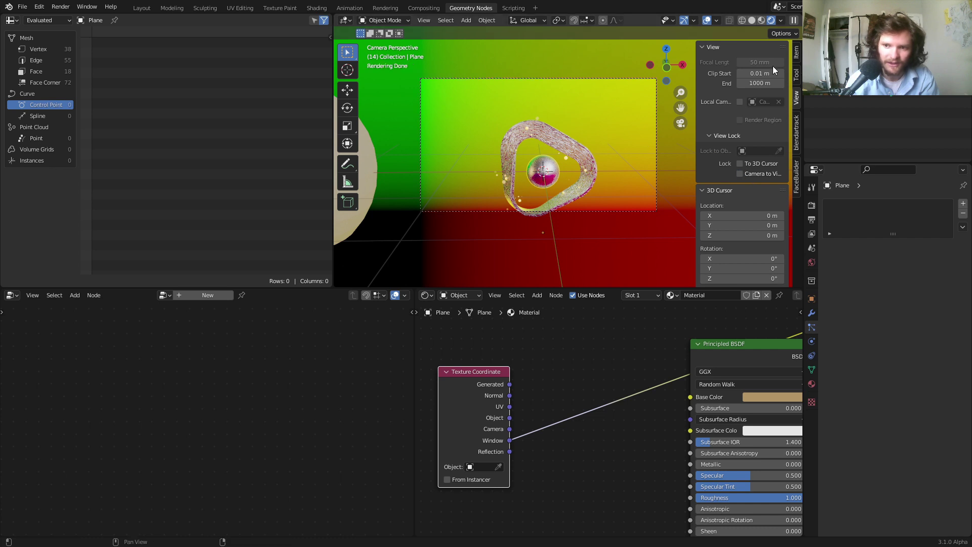
key(ctrl+z)
- Cycle the preview through the Texture Coordinate outputs back to Window to compare them on the backdrop
ctrl+shift+click(490, 408)
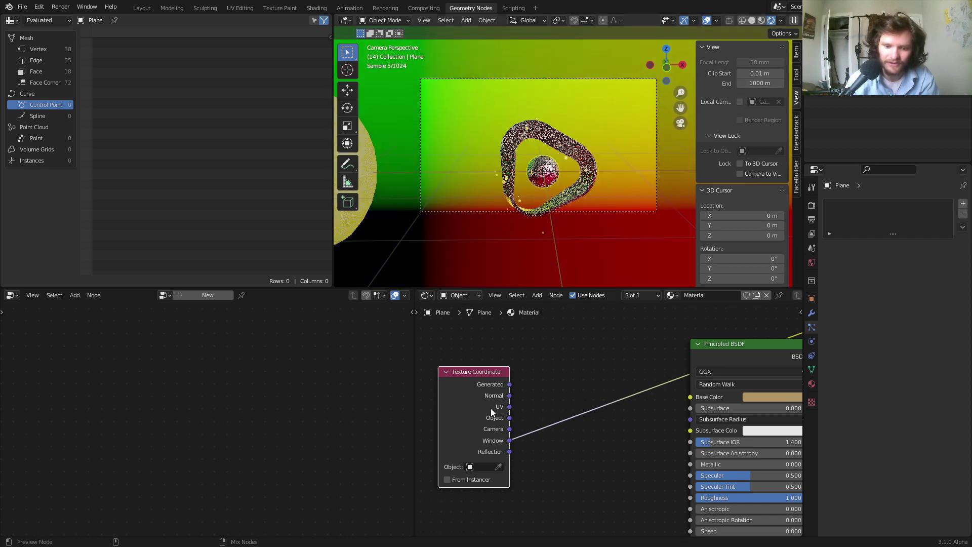
ctrl+shift+click(491, 408)
ctrl+shift+click(490, 408)
ctrl+shift+click(490, 408)
ctrl+shift+click(491, 408)
ctrl+shift+click(491, 408)
ctrl+shift+click(491, 408)
ctrl+shift+click(492, 407)
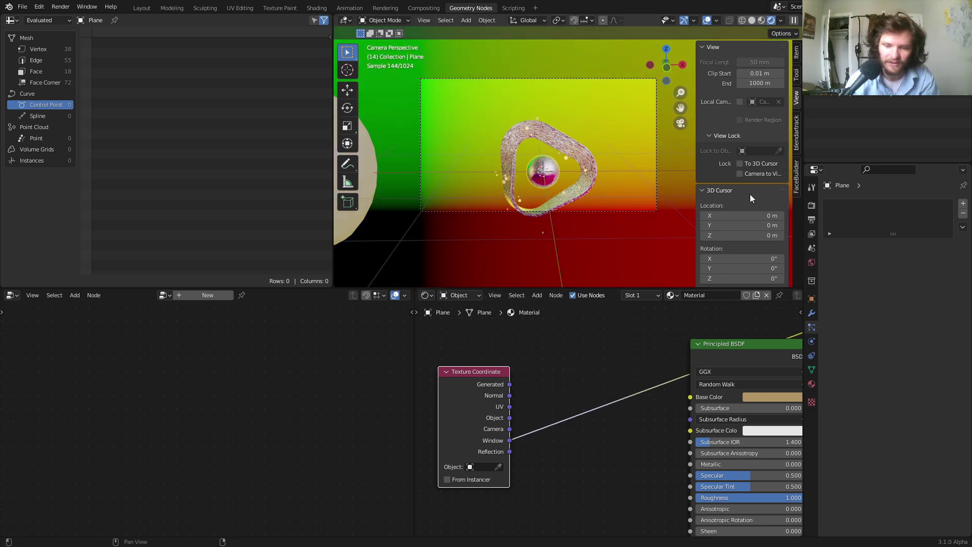
- Set the camera's X and Z location to 0 m and its rotation to 90° in X and 0° in Y and Z
click(797, 53)
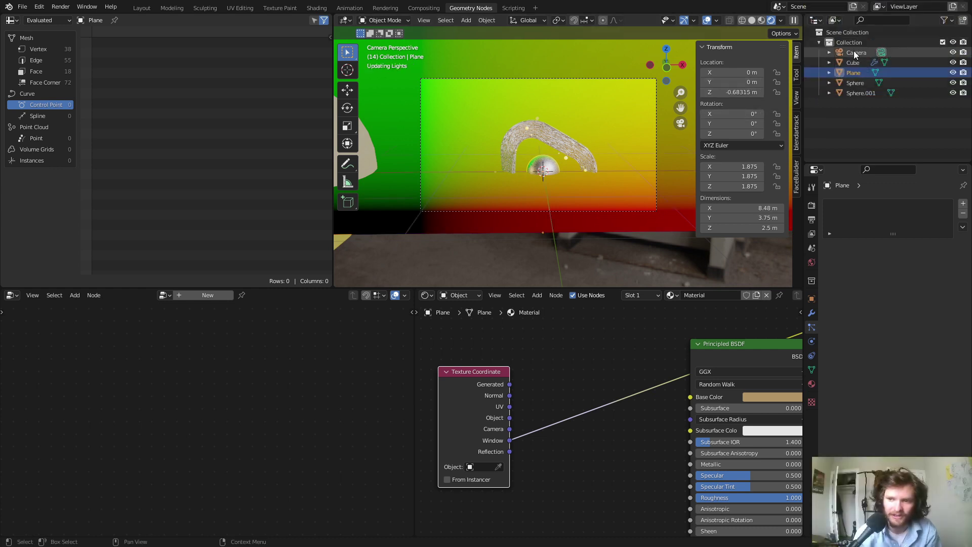
click(854, 52)
key(BackSpace)
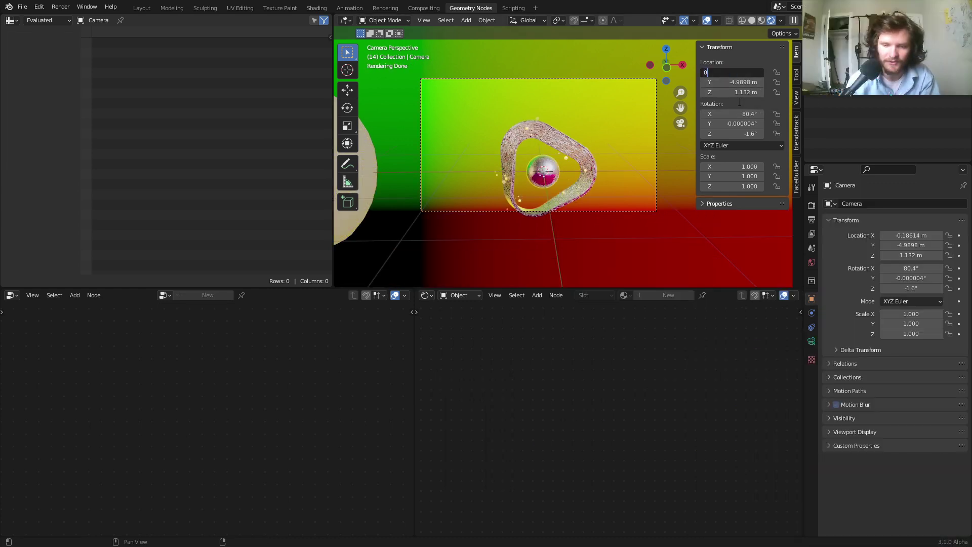
key(Return)
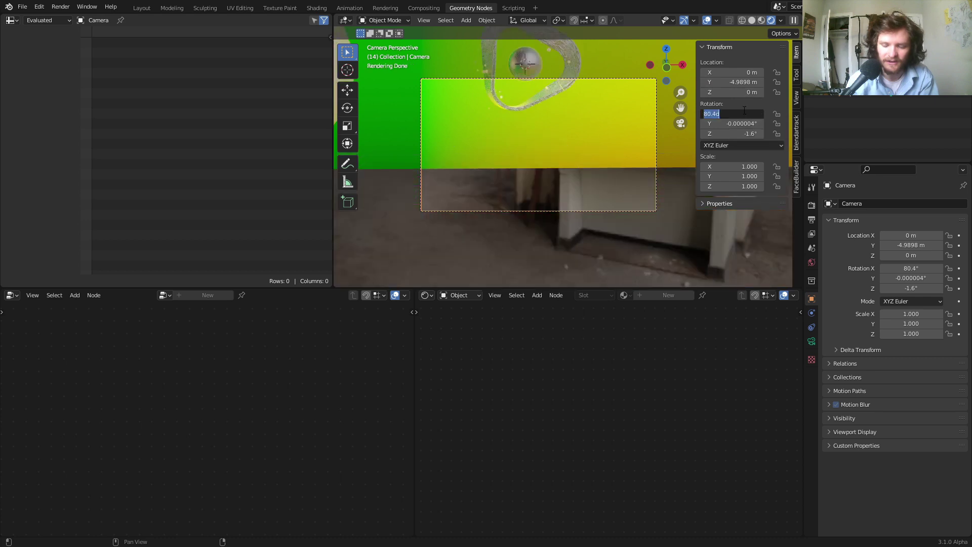
click(745, 110)
text(90)
key(Return)
key(BackSpace)
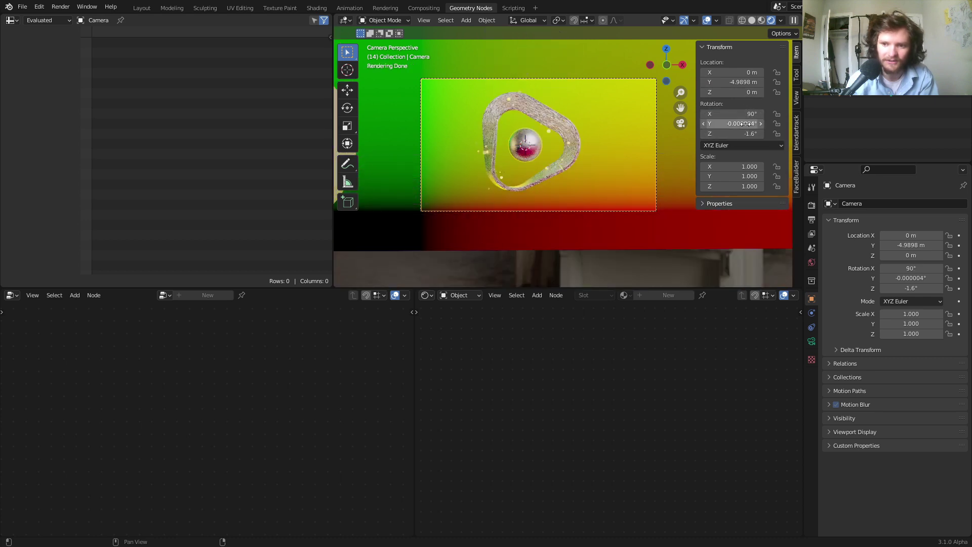
key(BackSpace)
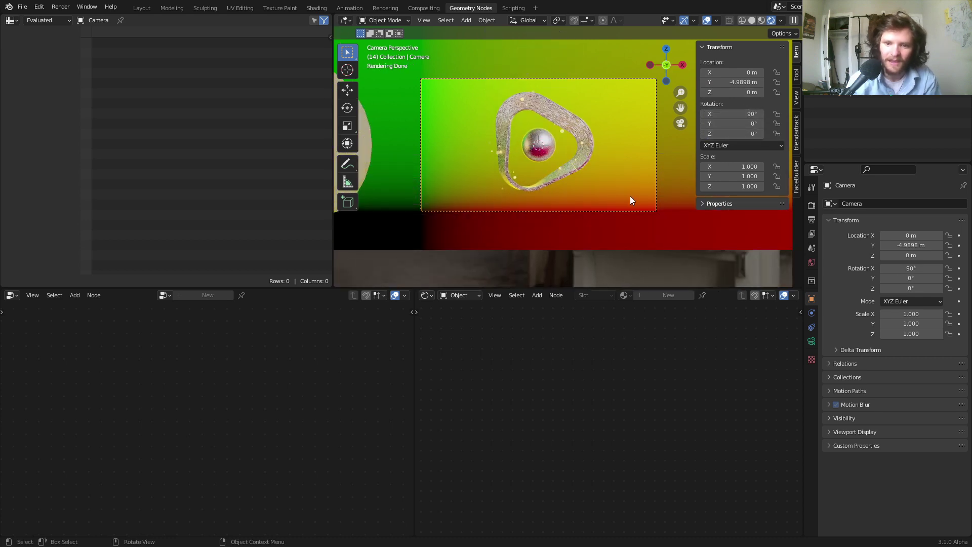
- Insert a Separate XYZ node after the Window output in the backdrop plane's material and preview its X output
click(621, 195)
drag(484, 395, 448, 394)
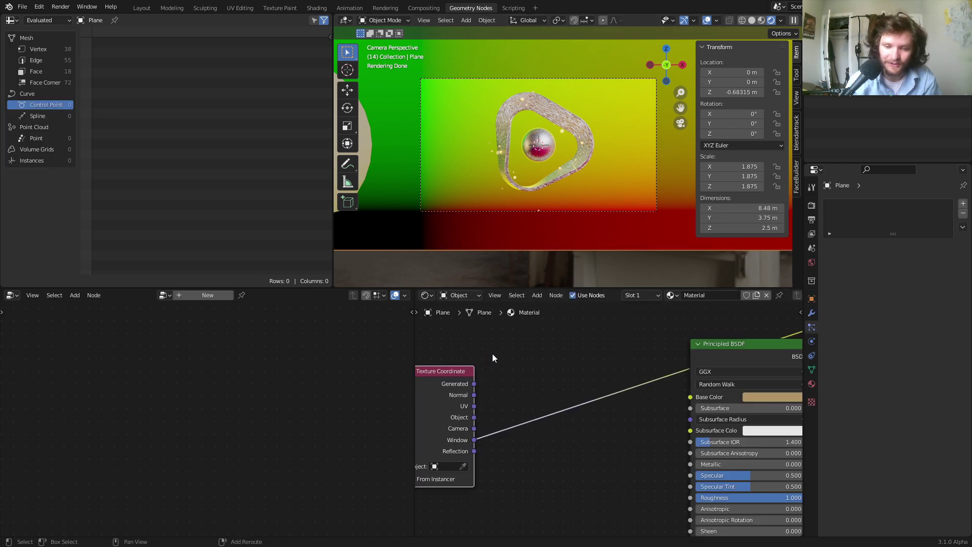
key(shift+a)
click(492, 354)
text(se)
click(516, 392)
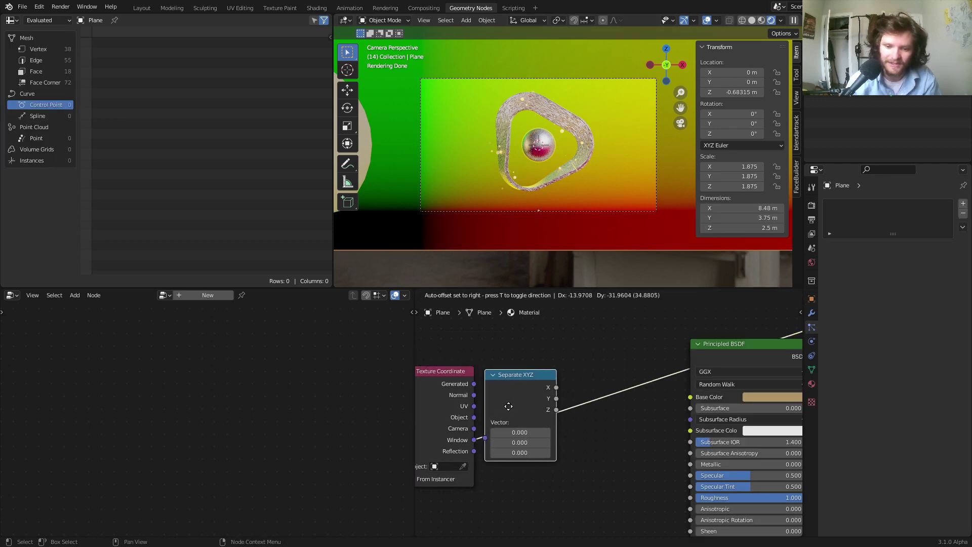
click(509, 413)
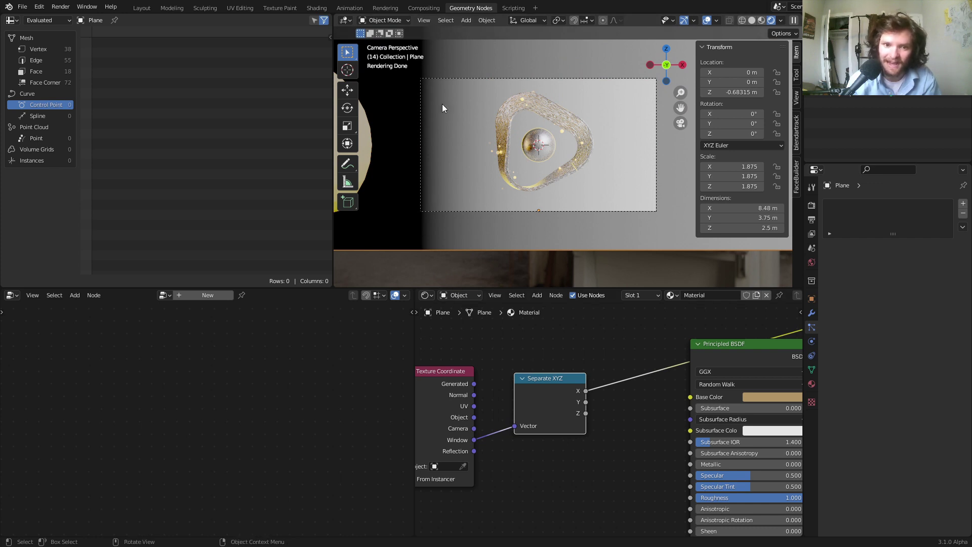
middle_drag(479, 335, 506, 384)
key(shift+a)
click(496, 376)
text(grad)
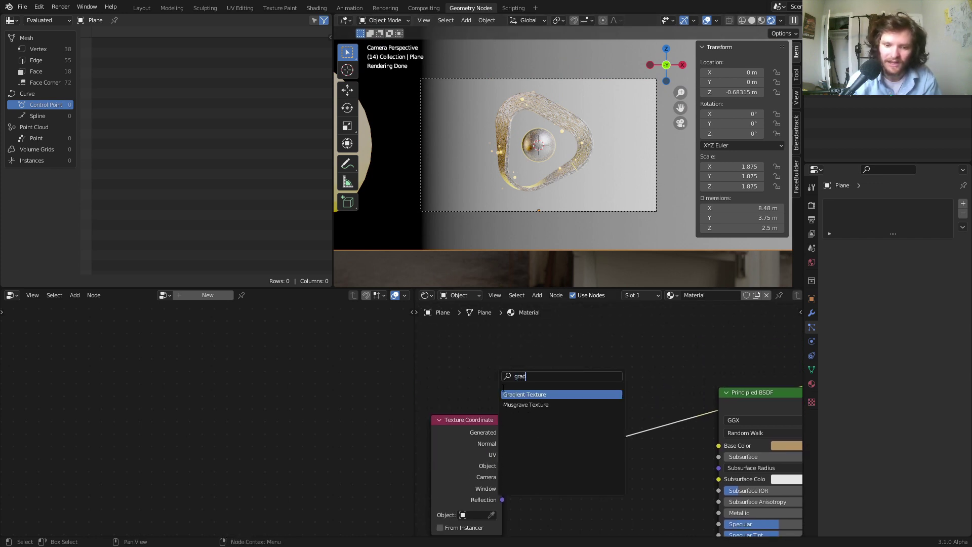
click(510, 391)
click(522, 367)
scroll(436, 167, down, 4)
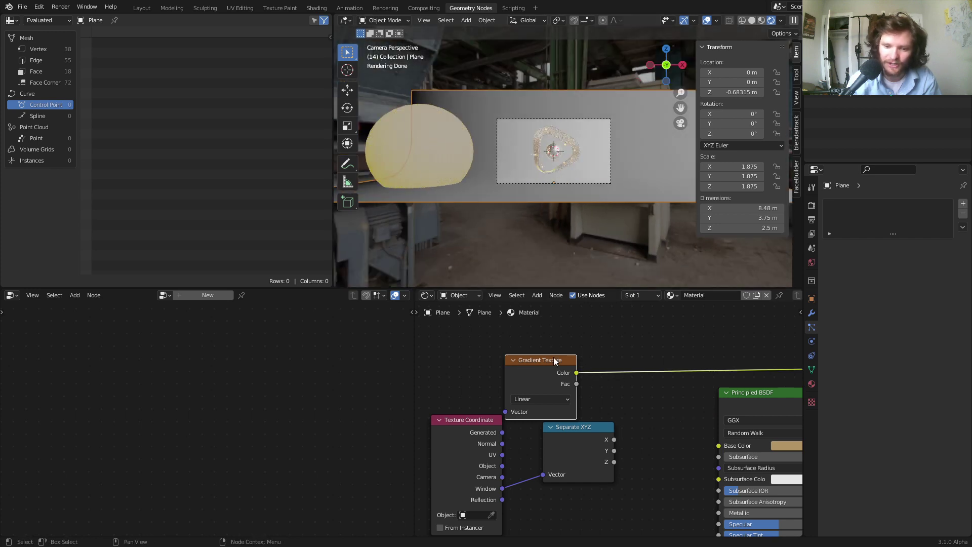
key(x)
ctrl+shift+click(584, 441)
- Move Separate XYZ farther from the Principled BSDF and insert a ColorRamp node on its X output link
middle_drag(584, 436, 564, 368)
scroll(600, 363, up, 1)
scroll(642, 348, down, 2)
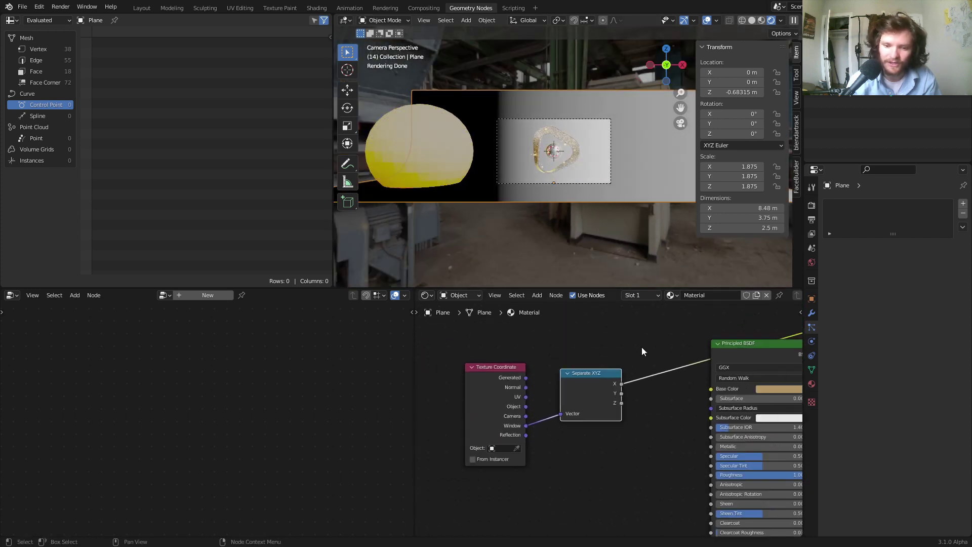
scroll(642, 349, down, 1)
drag(614, 457, 517, 380)
key(g)
click(481, 388)
key(shift+a)
click(517, 342)
text(c)
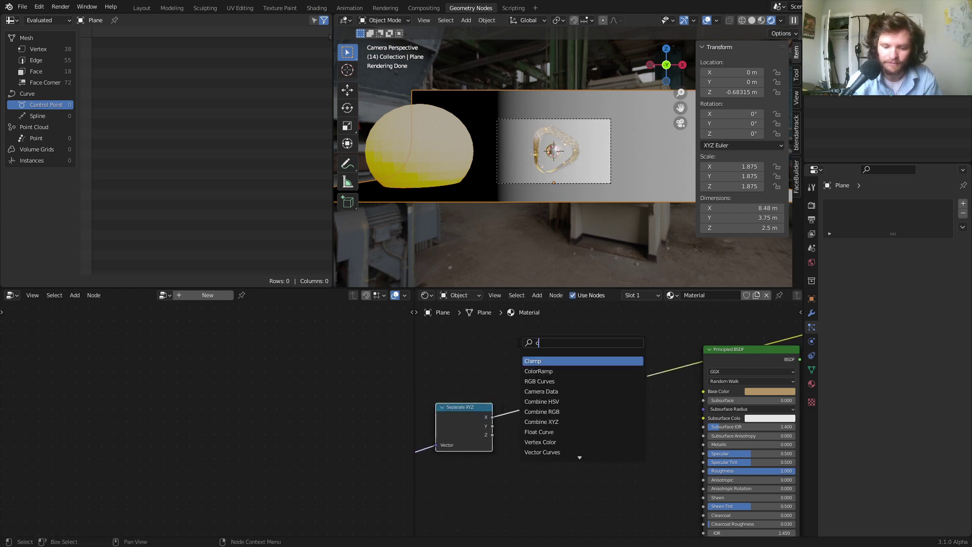
text(olor)
key(Return)
click(537, 361)
- Set the ColorRamp's first stop to a light tan and its last stop to salmon pink
scroll(586, 425, up, 4)
middle_drag(586, 425, 510, 407)
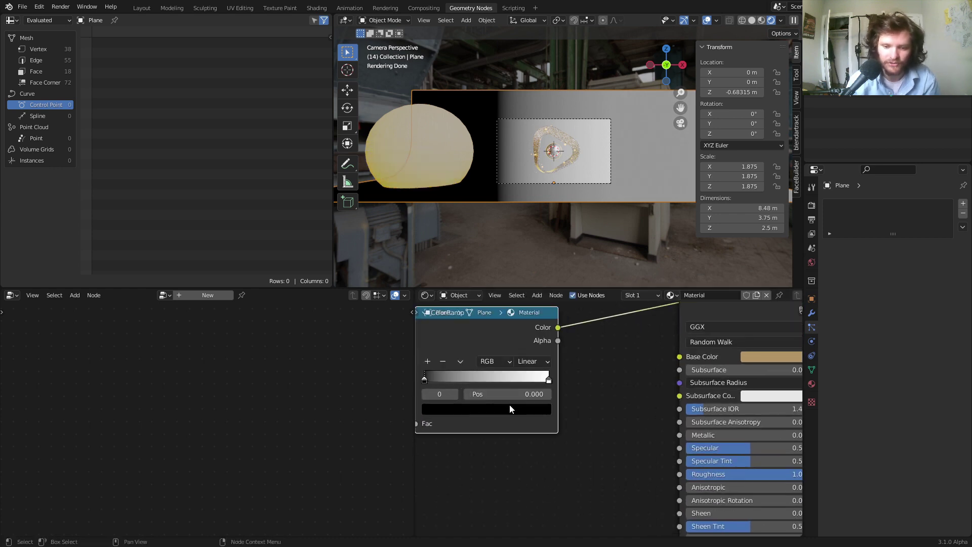
click(475, 410)
drag(524, 324, 524, 252)
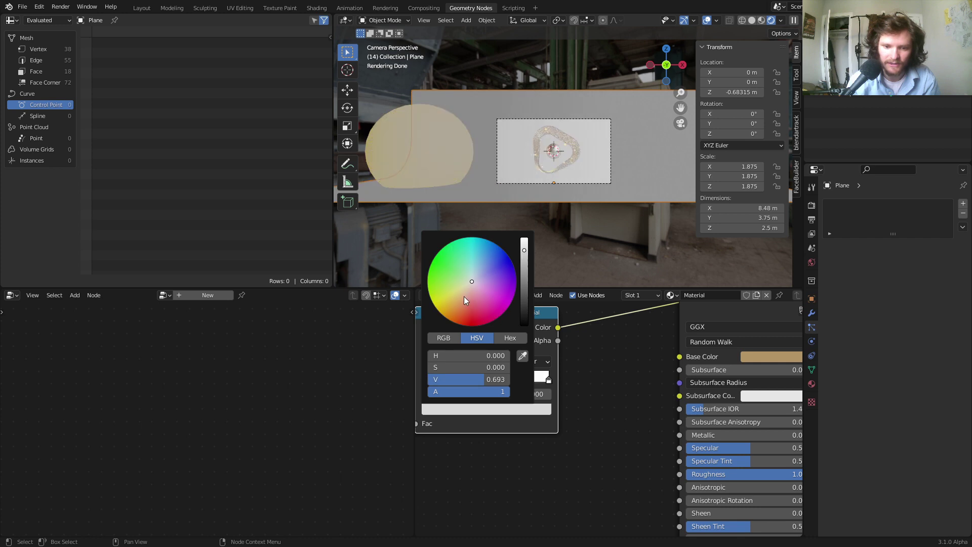
click(461, 297)
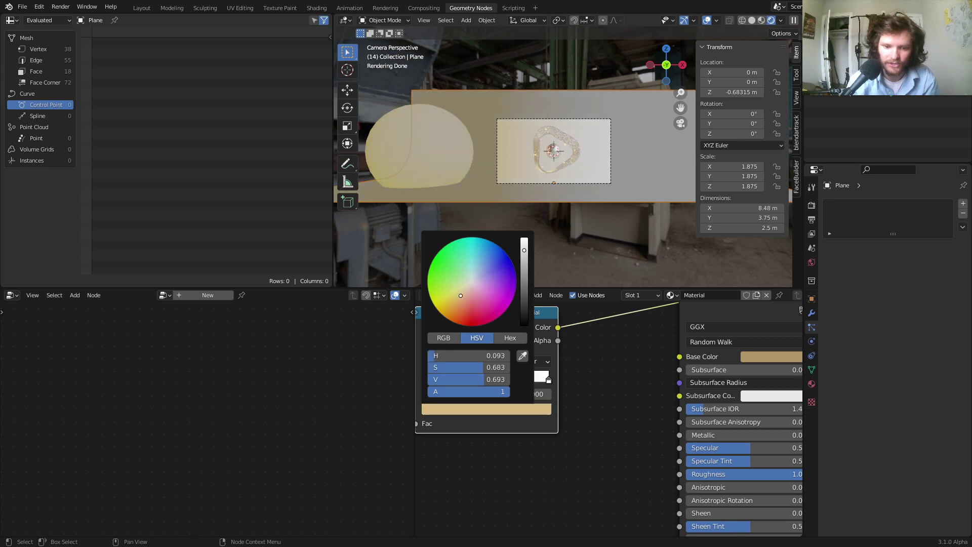
click(460, 409)
click(479, 321)
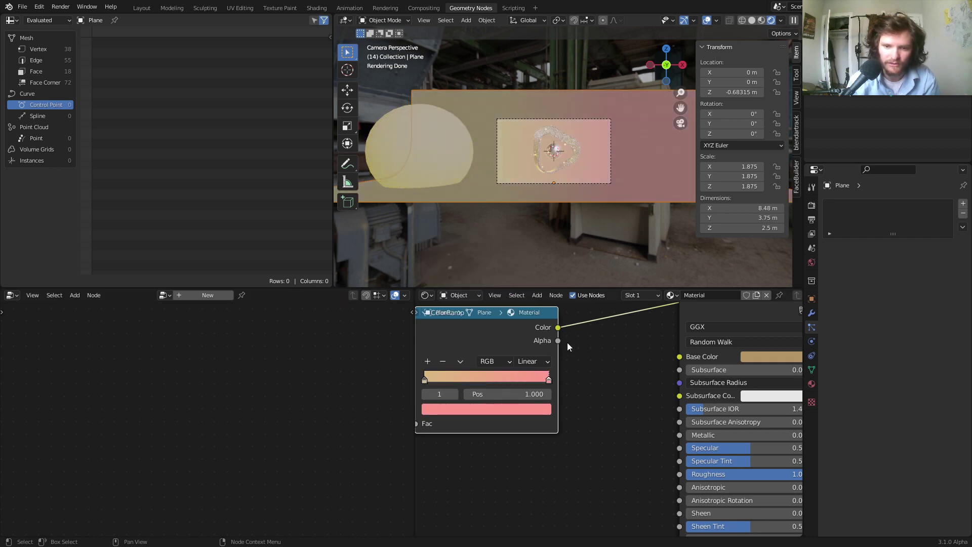
- Connect the ColorRamp's Color to the Principled BSDF's Base Color and output the BSDF to Surface
drag(558, 327, 680, 358)
middle_drag(680, 358, 605, 393)
ctrl+shift+click(653, 353)
scroll(562, 152, up, 5)
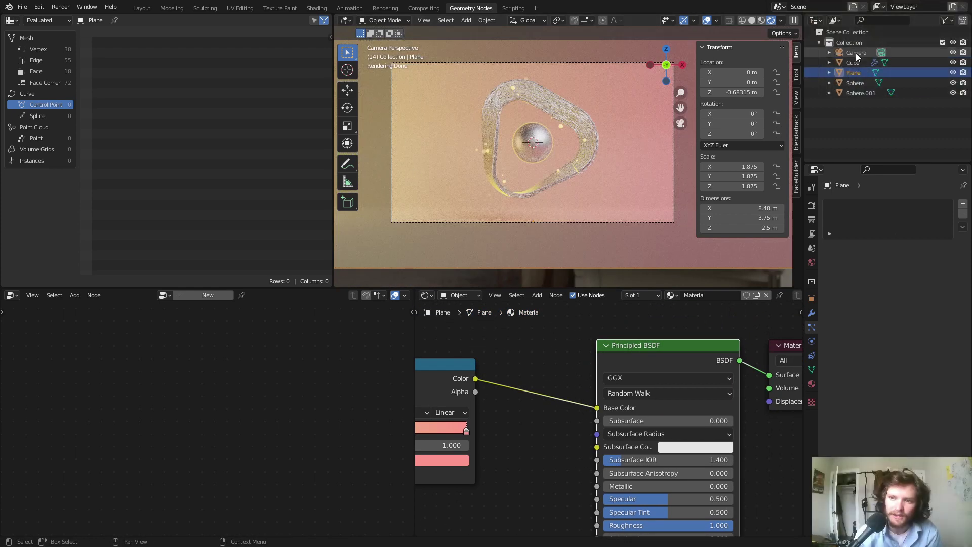
- In the render's Color Management, set Gamma to 0.549 and Exposure to 0.403
click(811, 206)
scroll(879, 382, down, 2)
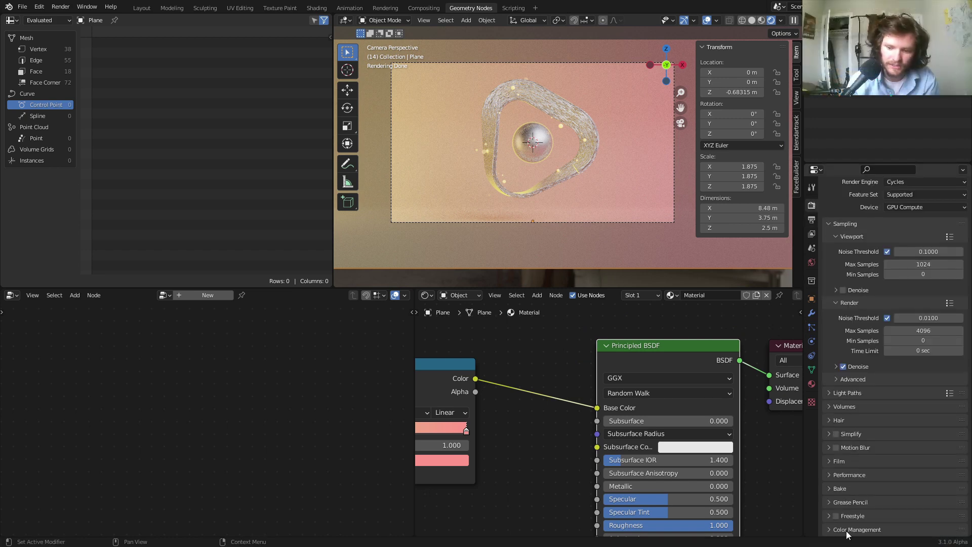
click(846, 530)
scroll(858, 527, down, 5)
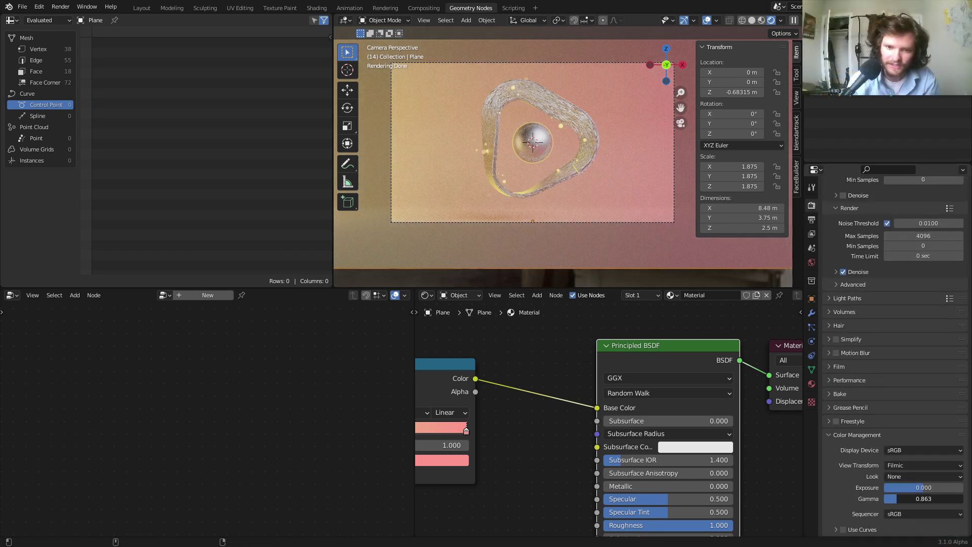
drag(898, 498, 893, 498)
scroll(511, 130, up, 1)
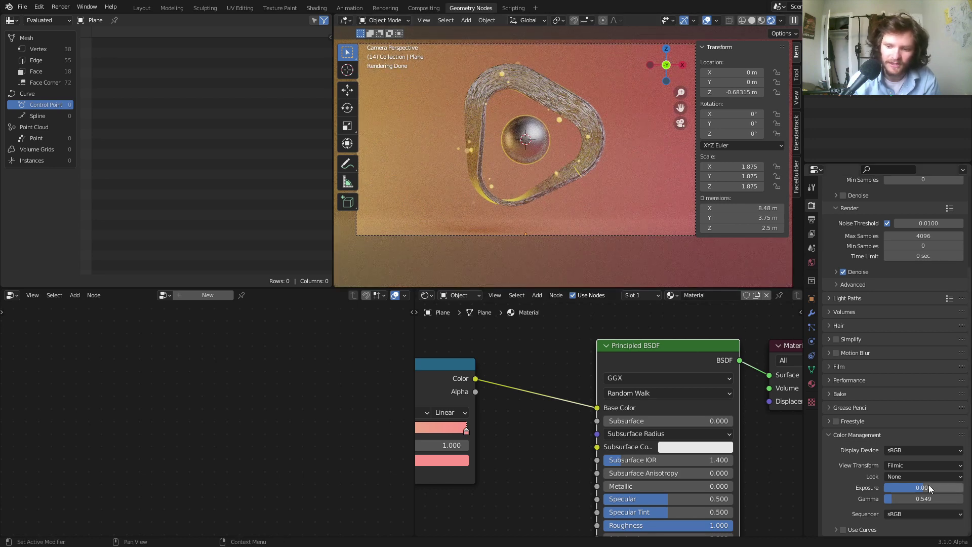
mouse_move(929, 487)
mouse_down()
mouse_move(950, 487)
mouse_move(934, 487)
mouse_up()
key(q)
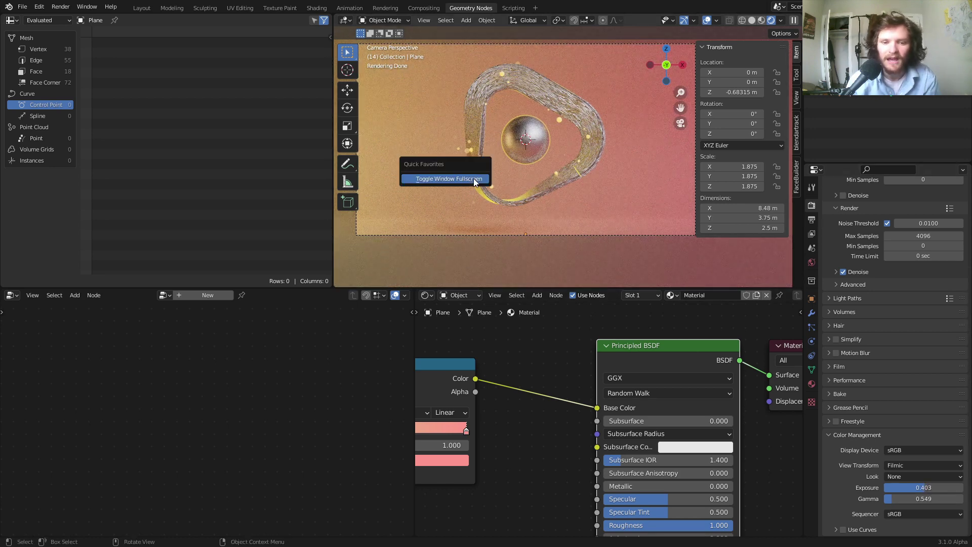
click(448, 179)
click(361, 537)
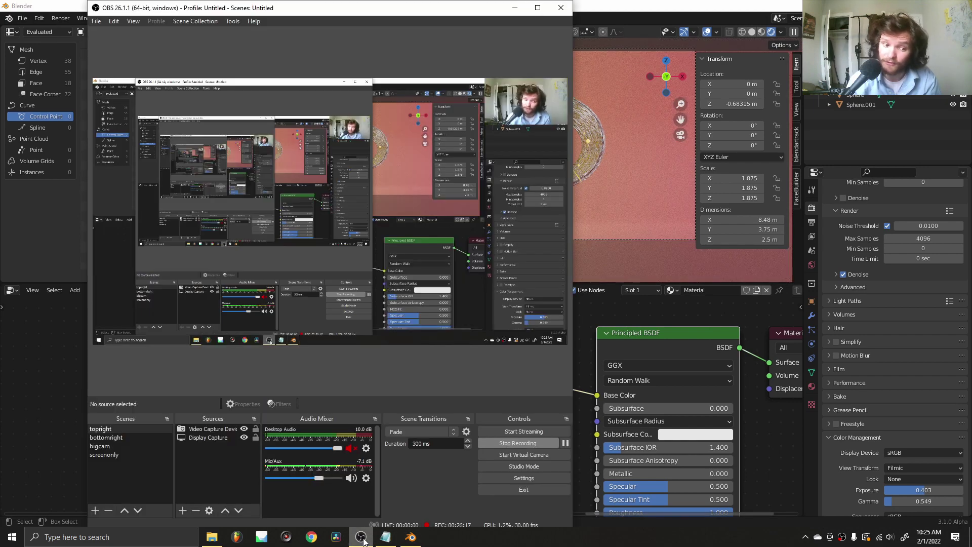
click(96, 446)
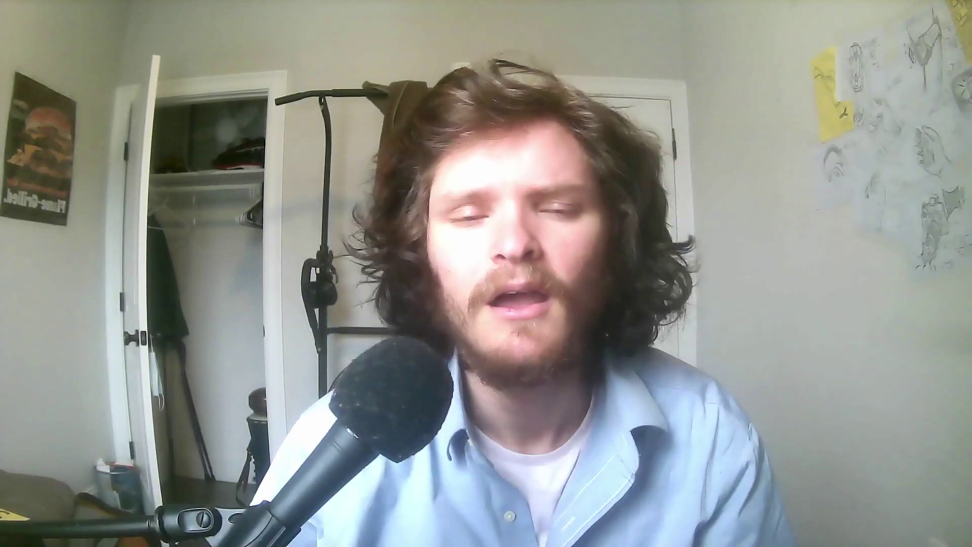